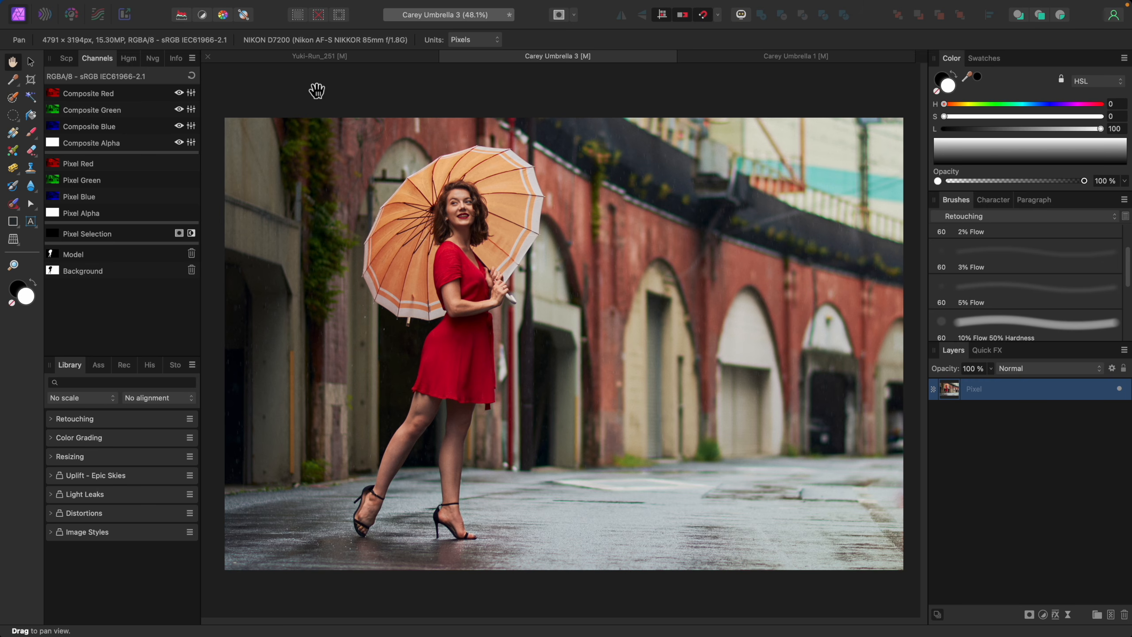
- In the Yuki-Run_251 document, paint the selected leggings red, and repaint the waistband and lower calf blue with hue 205
{"action": "left_click", "coordinate": [382, 58]}
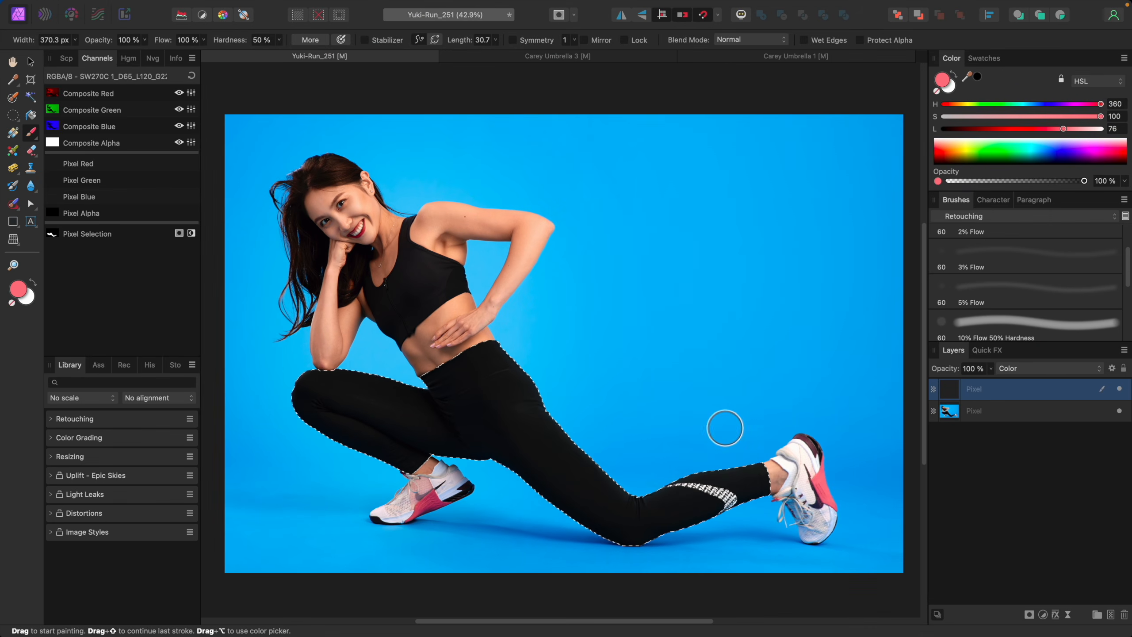
{"action": "left_click_drag", "start_coordinate": [517, 363], "coordinate": [400, 411]}
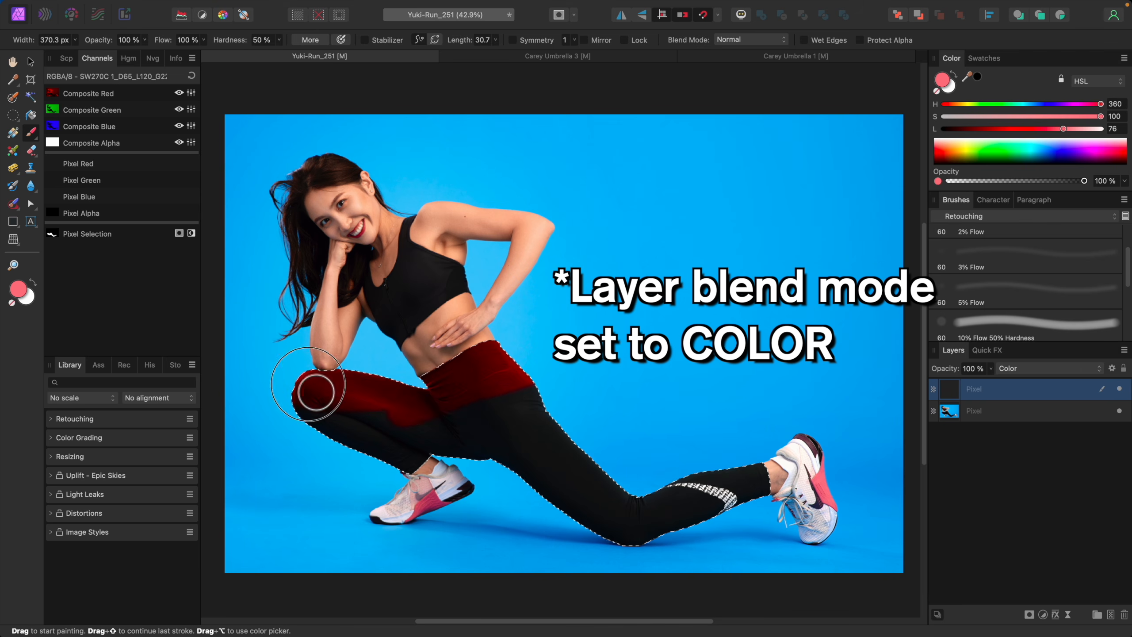
{"action": "mouse_move", "coordinate": [316, 393]}
{"action": "left_mouse_down"}
{"action": "mouse_move", "coordinate": [273, 417]}
{"action": "mouse_move", "coordinate": [407, 444]}
{"action": "mouse_move", "coordinate": [626, 395]}
{"action": "mouse_move", "coordinate": [532, 396]}
{"action": "mouse_move", "coordinate": [502, 452]}
{"action": "mouse_move", "coordinate": [516, 485]}
{"action": "mouse_move", "coordinate": [647, 434]}
{"action": "mouse_move", "coordinate": [684, 439]}
{"action": "mouse_move", "coordinate": [620, 505]}
{"action": "mouse_move", "coordinate": [611, 498]}
{"action": "mouse_move", "coordinate": [648, 493]}
{"action": "left_mouse_up"}
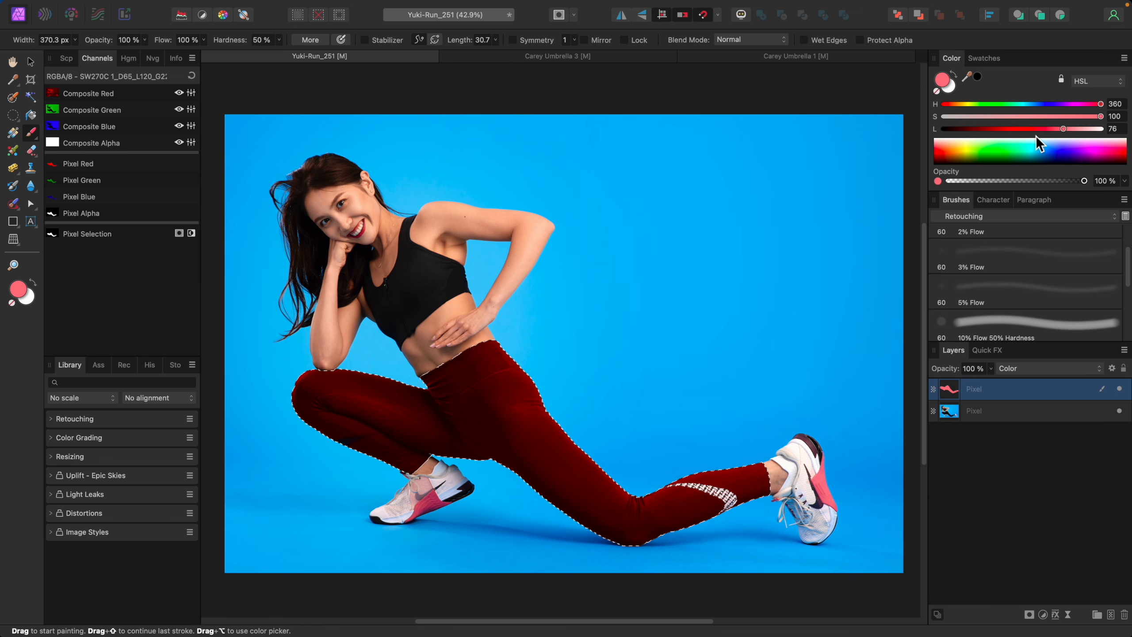
{"action": "left_click", "coordinate": [1034, 104]}
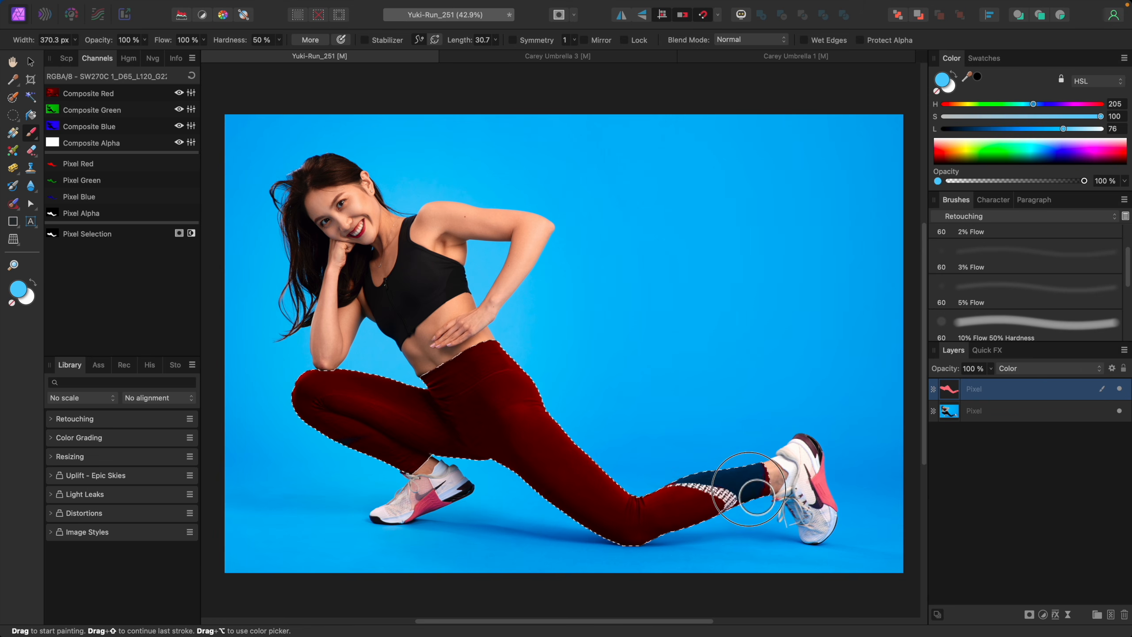
{"action": "left_click_drag", "start_coordinate": [474, 359], "coordinate": [487, 362]}
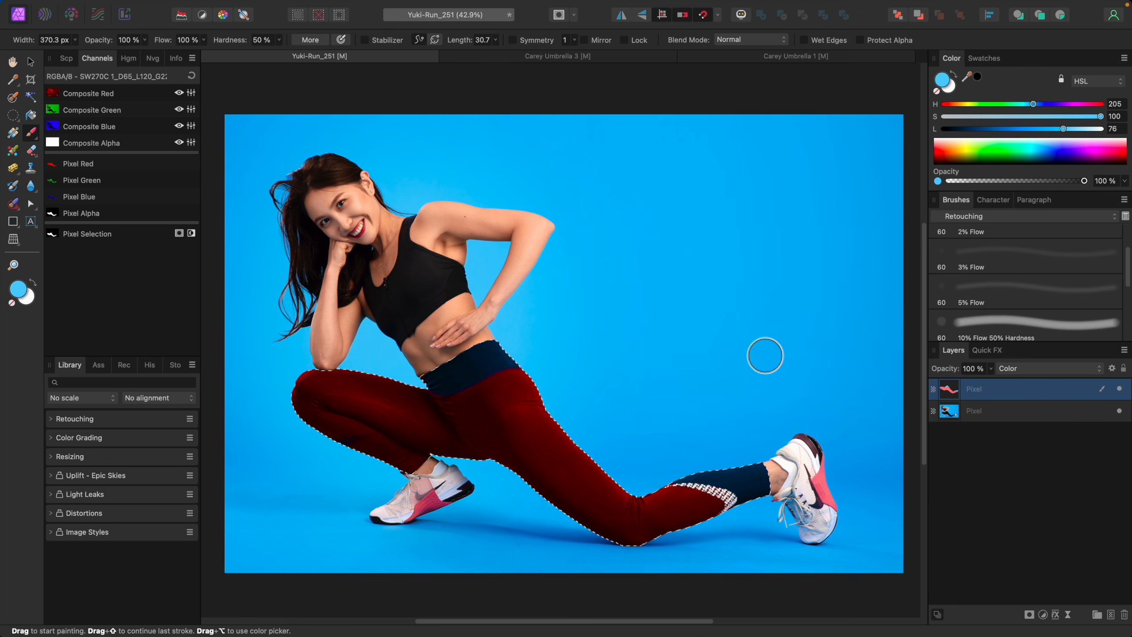
- In the Carey Umbrella 3 document, load the saved Model channel as the pixel selection
{"action": "left_click", "coordinate": [558, 60]}
{"action": "key", "text": "h"}
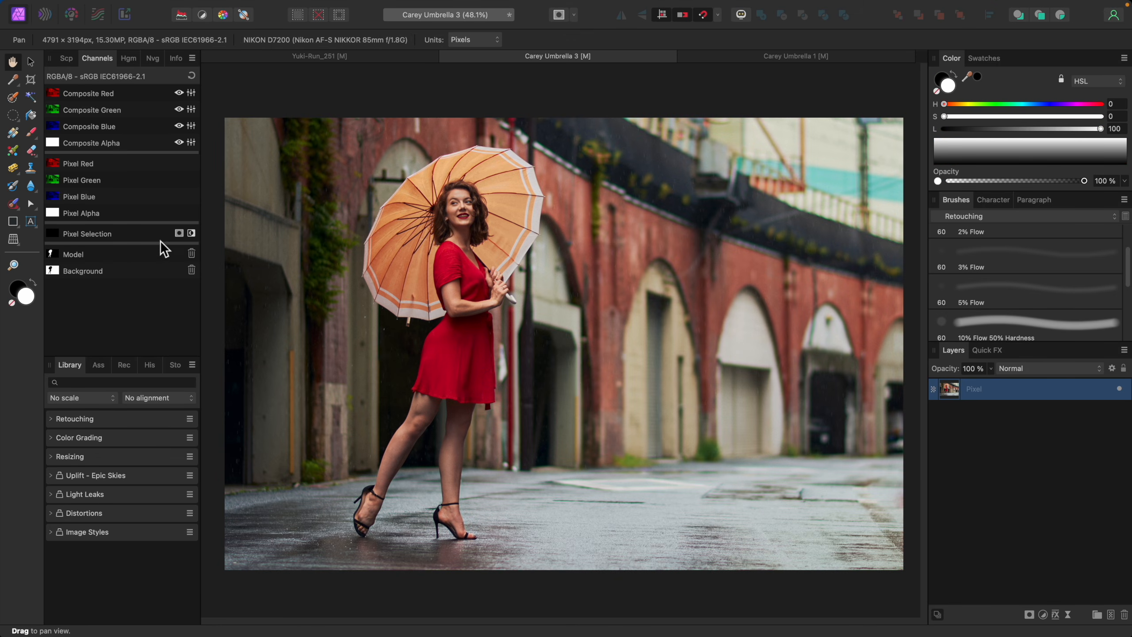
{"action": "right_click", "coordinate": [136, 264]}
{"action": "left_click", "coordinate": [165, 304]}
- Duplicate the selected woman and umbrella onto a new pixel layer
{"action": "mouse_move", "coordinate": [352, 10]}
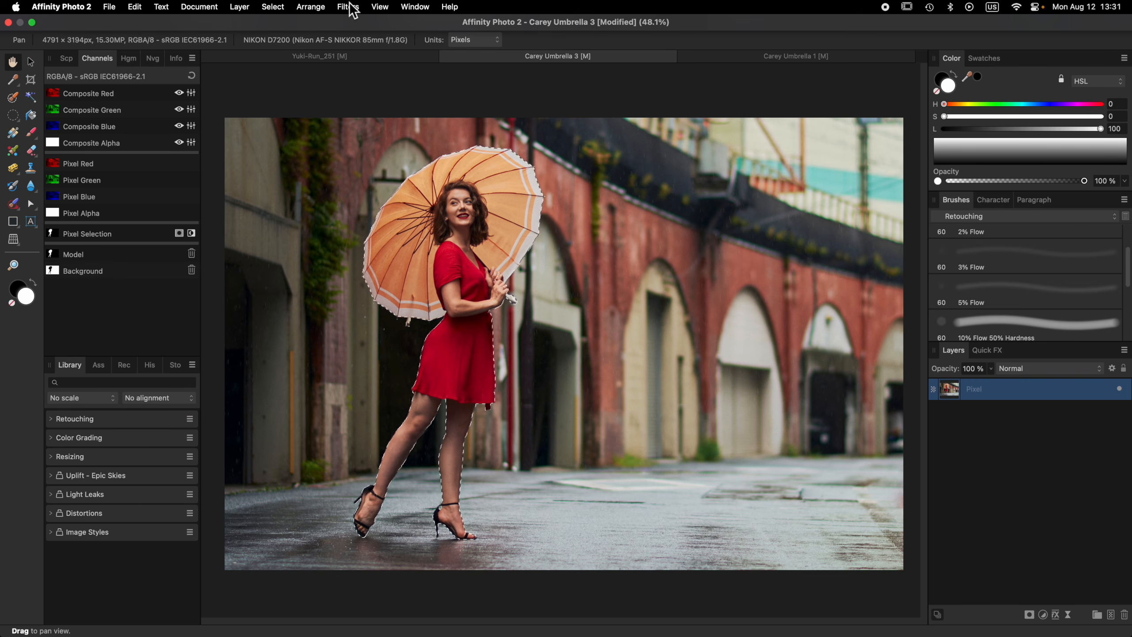
{"action": "left_click", "coordinate": [240, 6]}
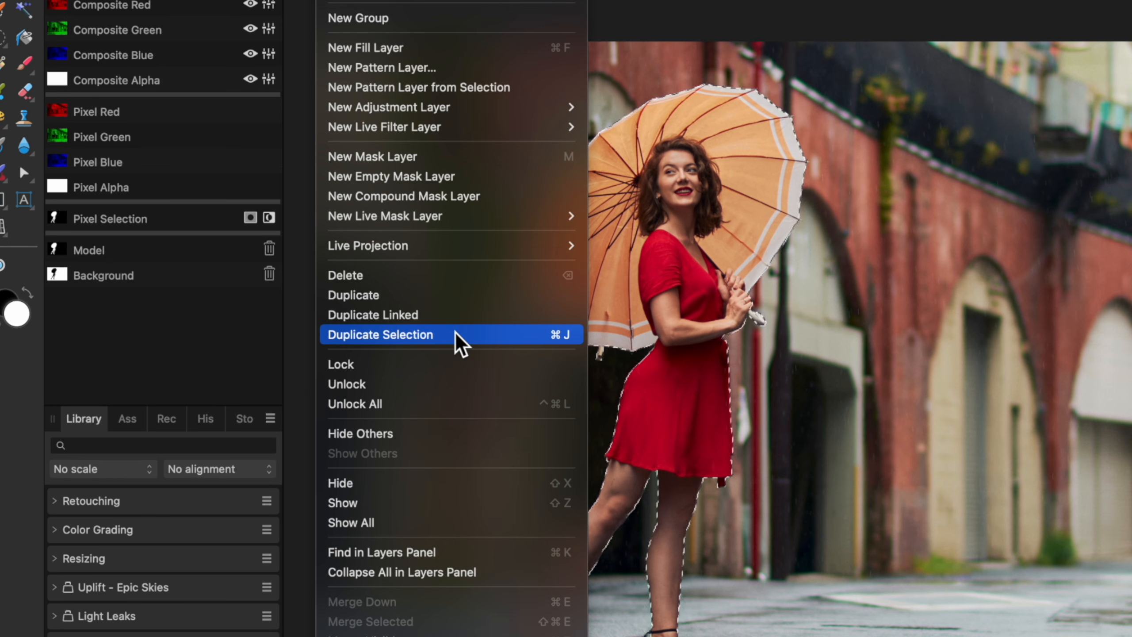
{"action": "left_click", "coordinate": [455, 333]}
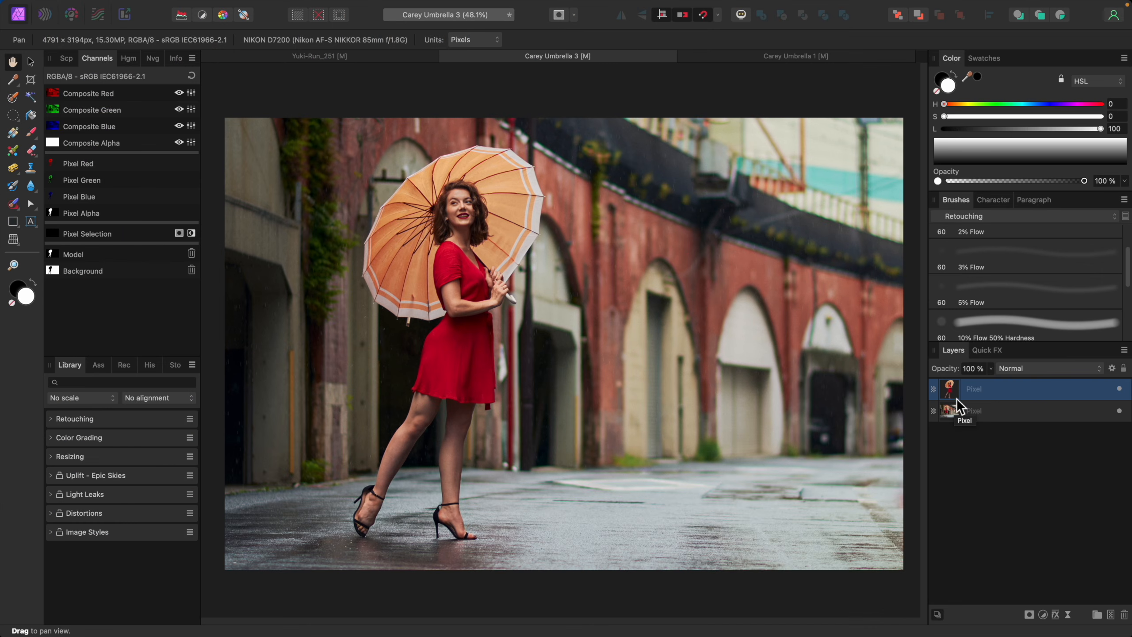
- Move the duplicated woman to the right of the original, scale her down and place her farther back on the street
{"action": "key", "text": "v"}
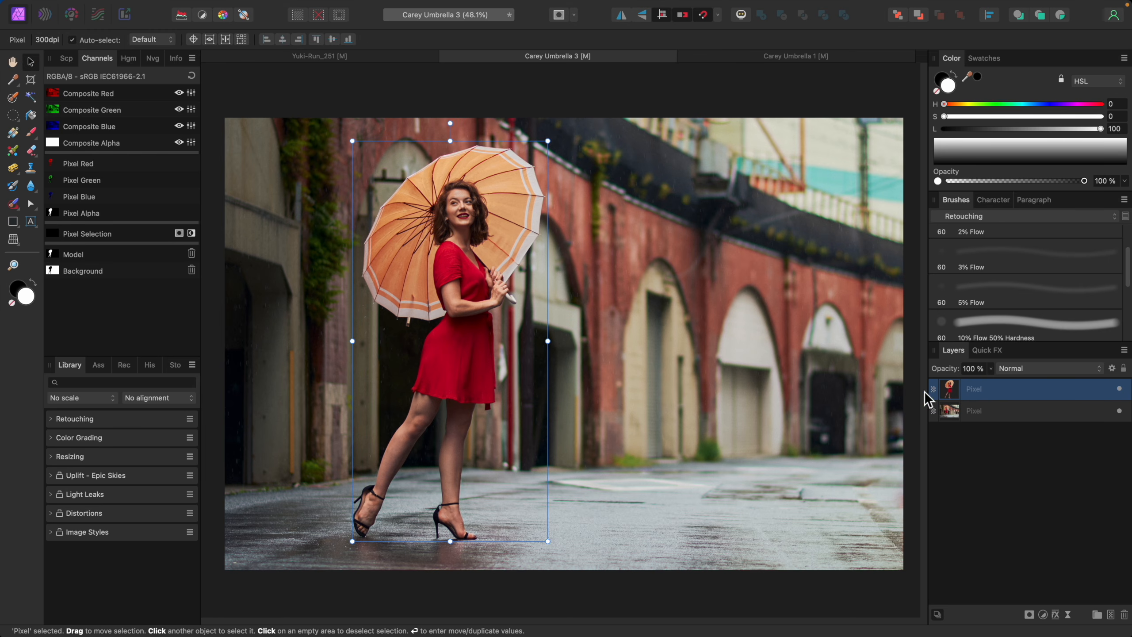
{"action": "left_click_drag", "start_coordinate": [467, 343], "coordinate": [670, 346]}
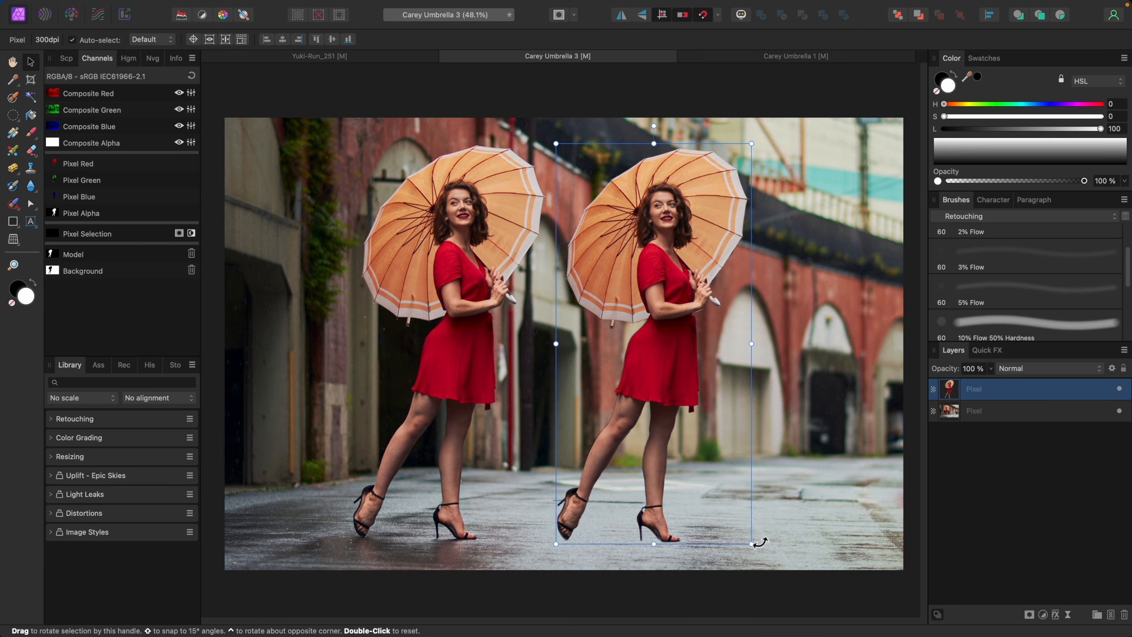
{"action": "left_click_drag", "start_coordinate": [751, 543], "coordinate": [694, 427]}
{"action": "left_click_drag", "start_coordinate": [644, 374], "coordinate": [681, 450]}
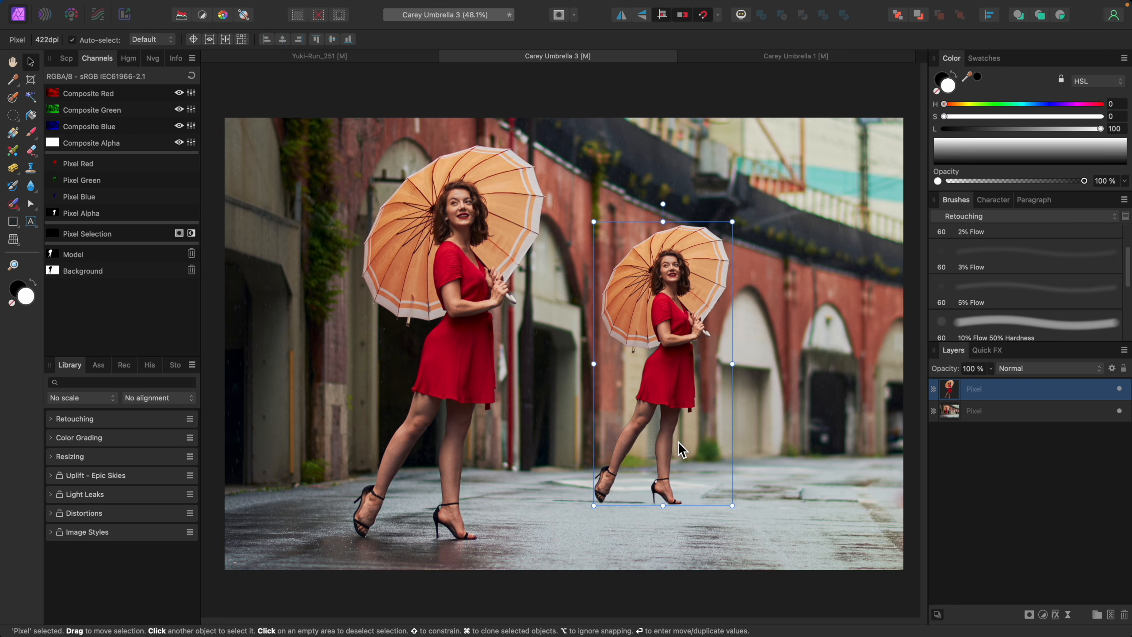
- Undo the moves, the scaling and the duplication so that only the original pixel layer is left
{"action": "key", "text": "super+z"}
{"action": "key", "text": "super+z"}
{"action": "key", "text": "super+z"}
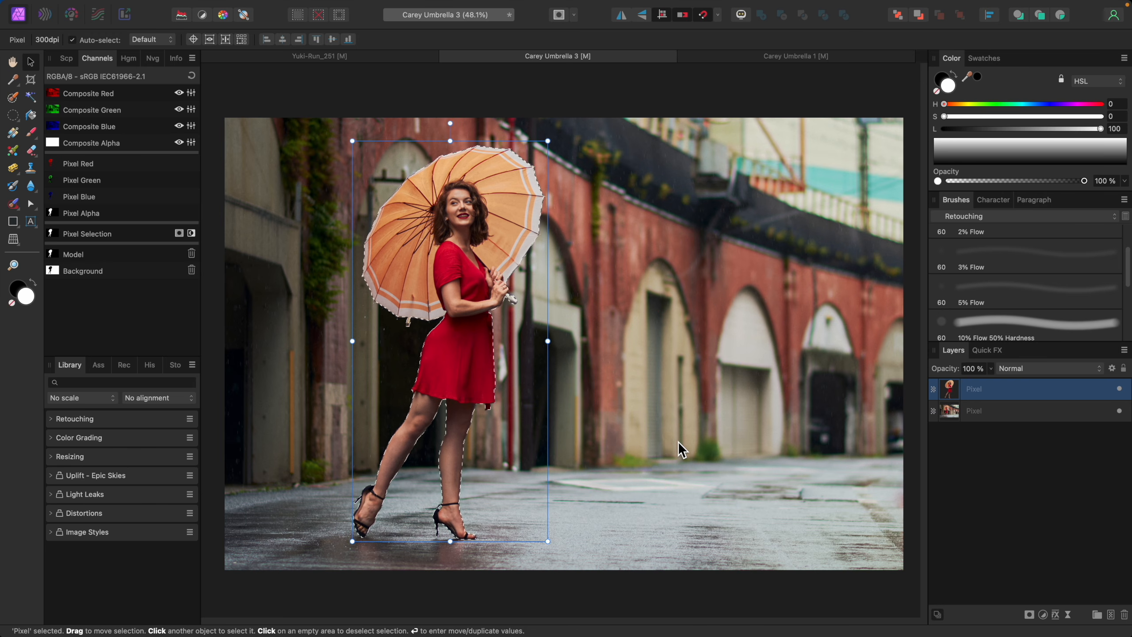
{"action": "key", "text": "super+z"}
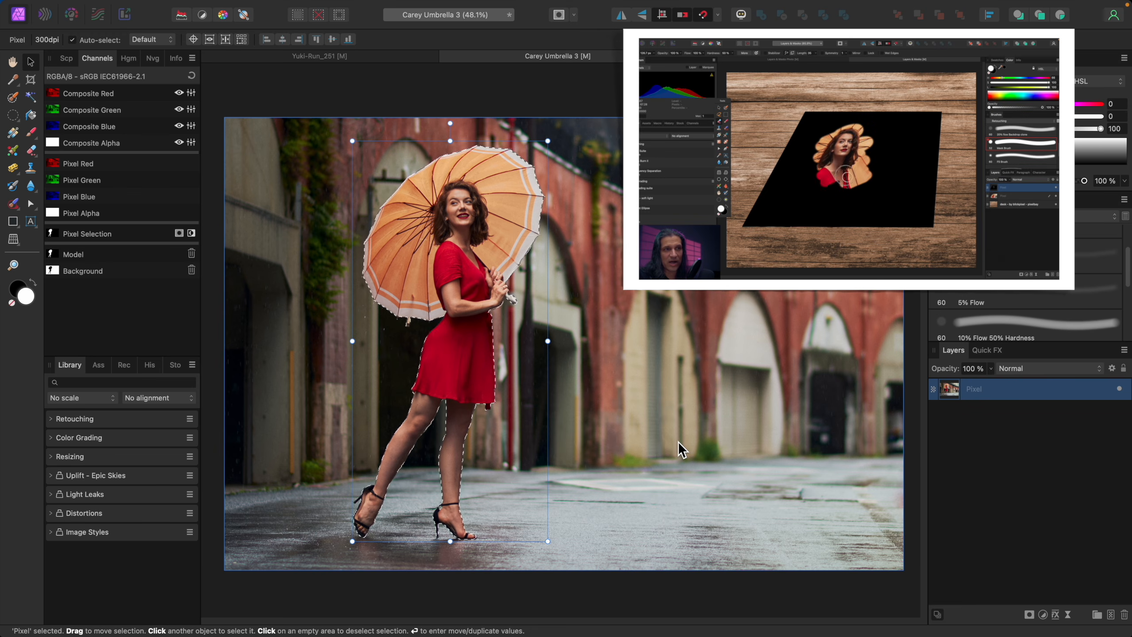
- Load the saved Background channel as the pixel selection and add a Black & White adjustment with Red 45% and Yellow 130%
{"action": "right_click", "coordinate": [114, 277]}
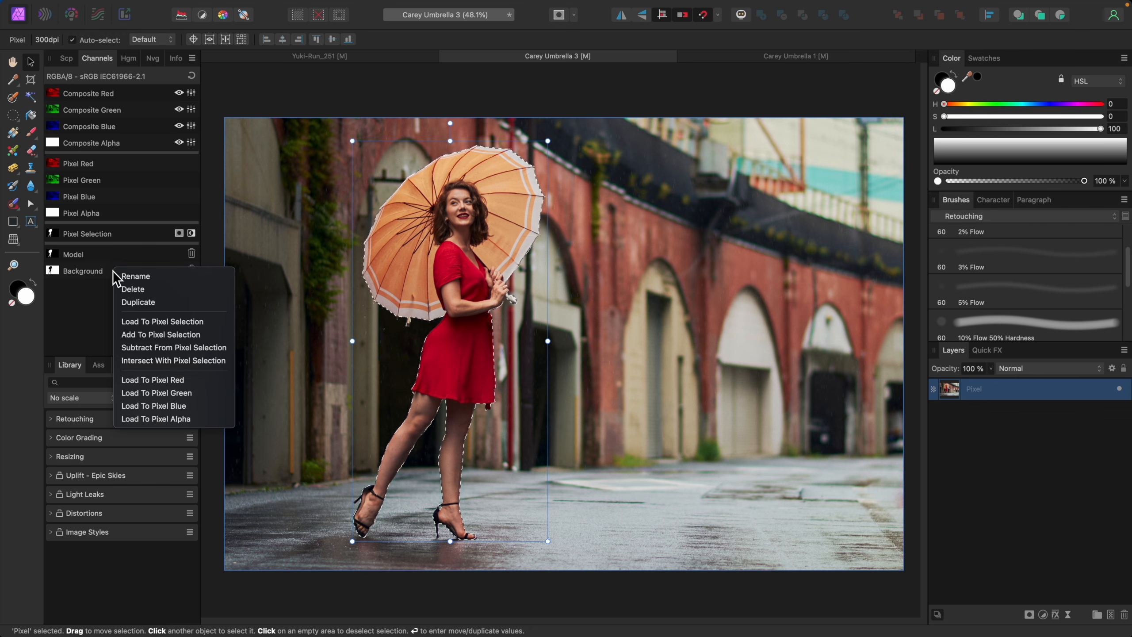
{"action": "left_click", "coordinate": [131, 322]}
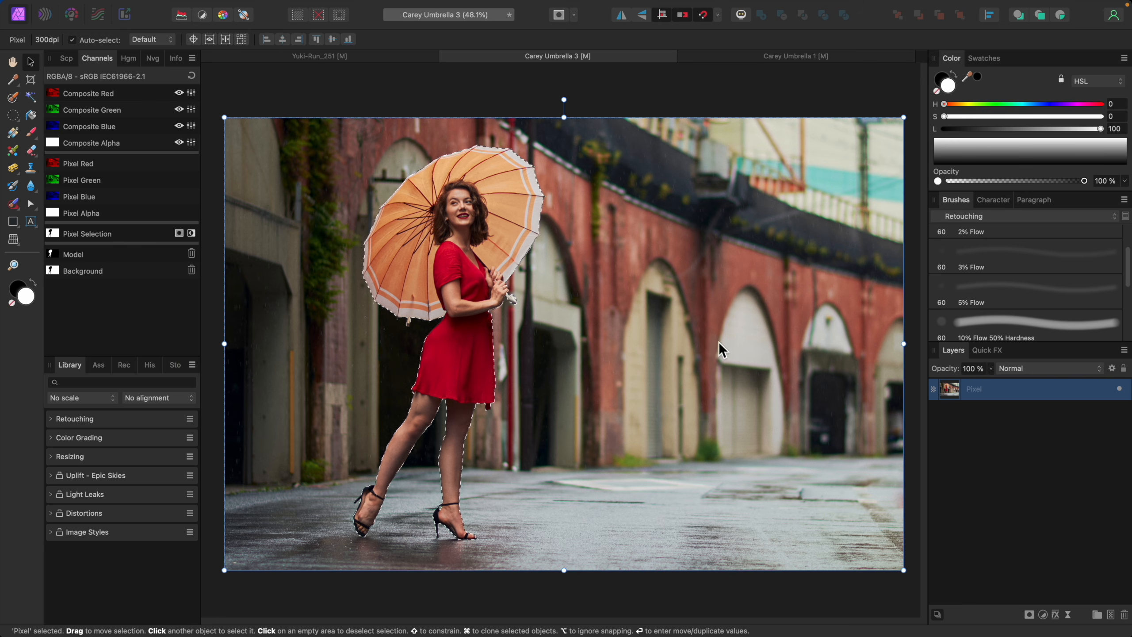
{"action": "left_click", "coordinate": [1042, 614]}
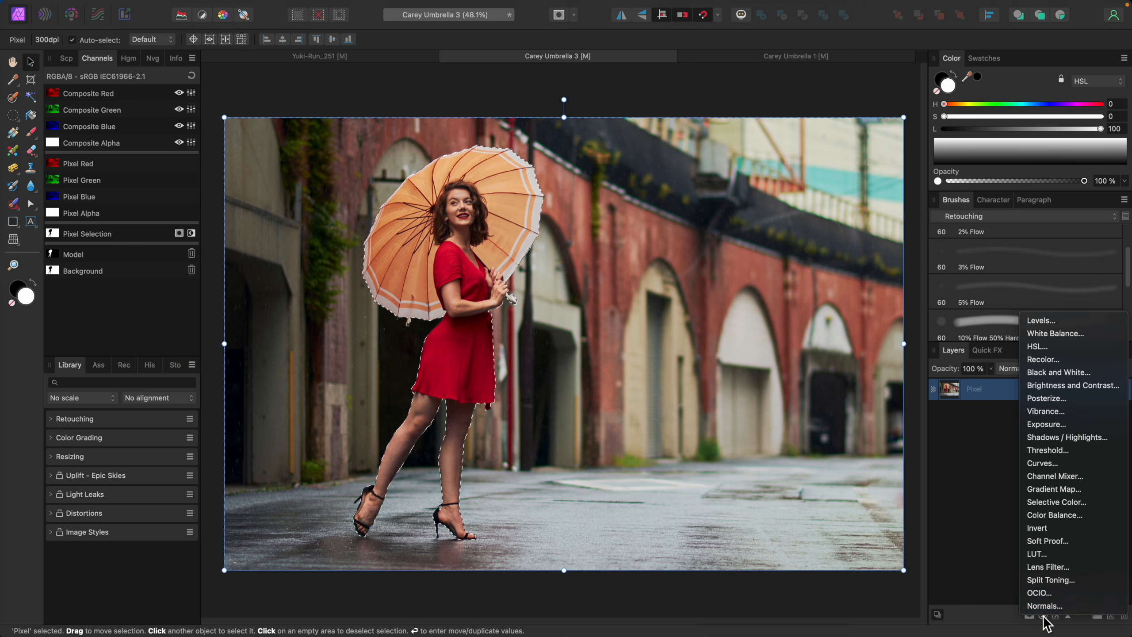
{"action": "left_click", "coordinate": [1049, 374]}
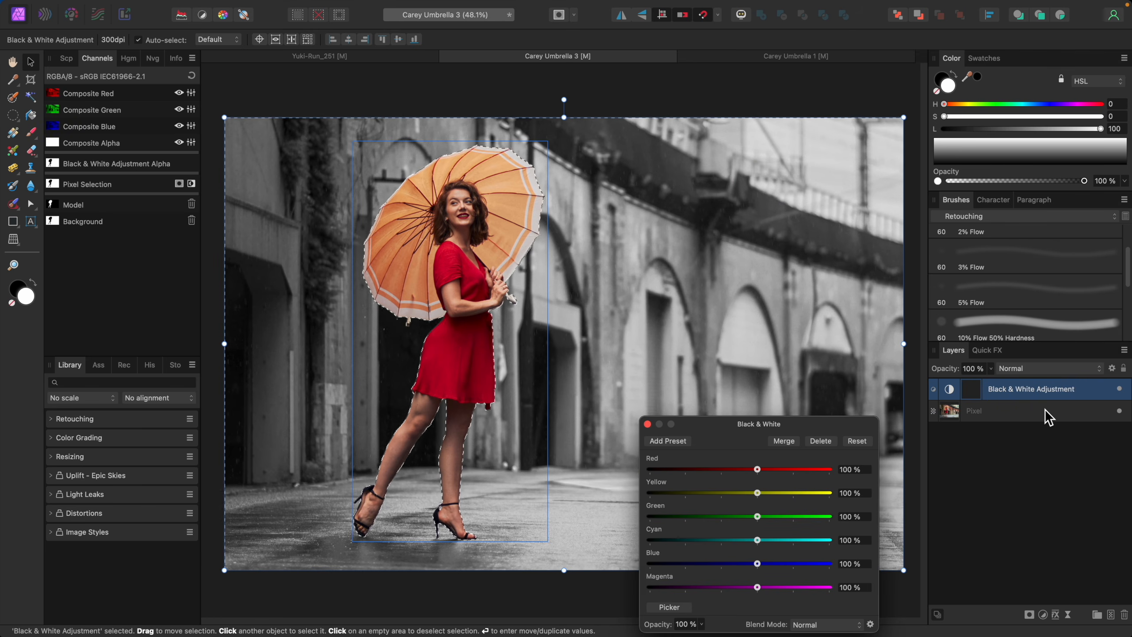
{"action": "left_click_drag", "start_coordinate": [757, 469], "coordinate": [768, 493]}
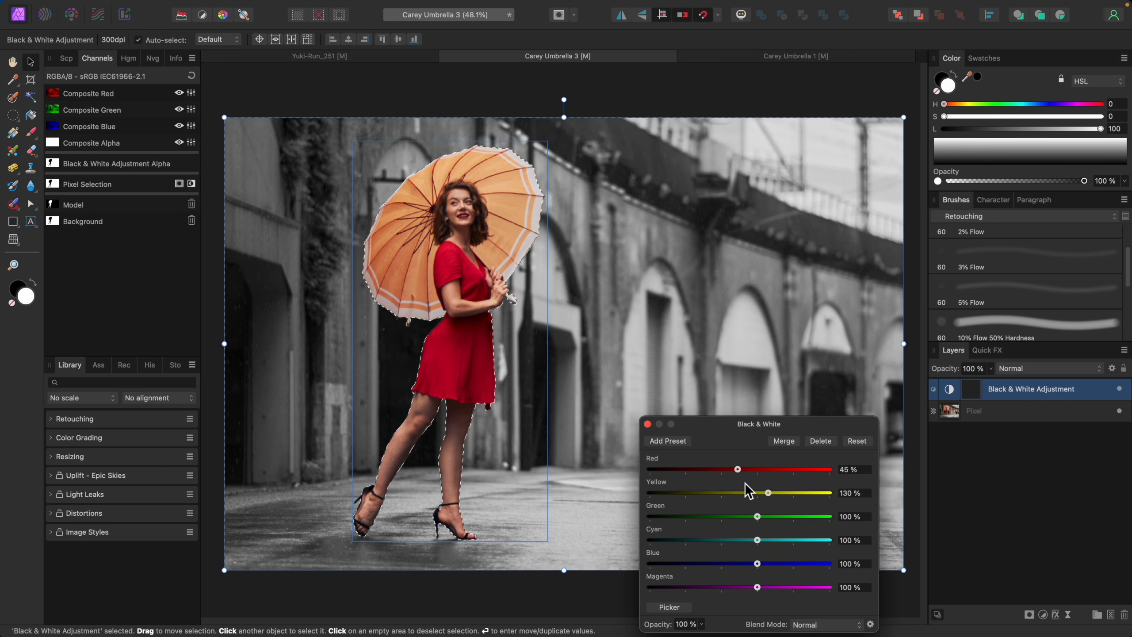
{"action": "left_click", "coordinate": [648, 424]}
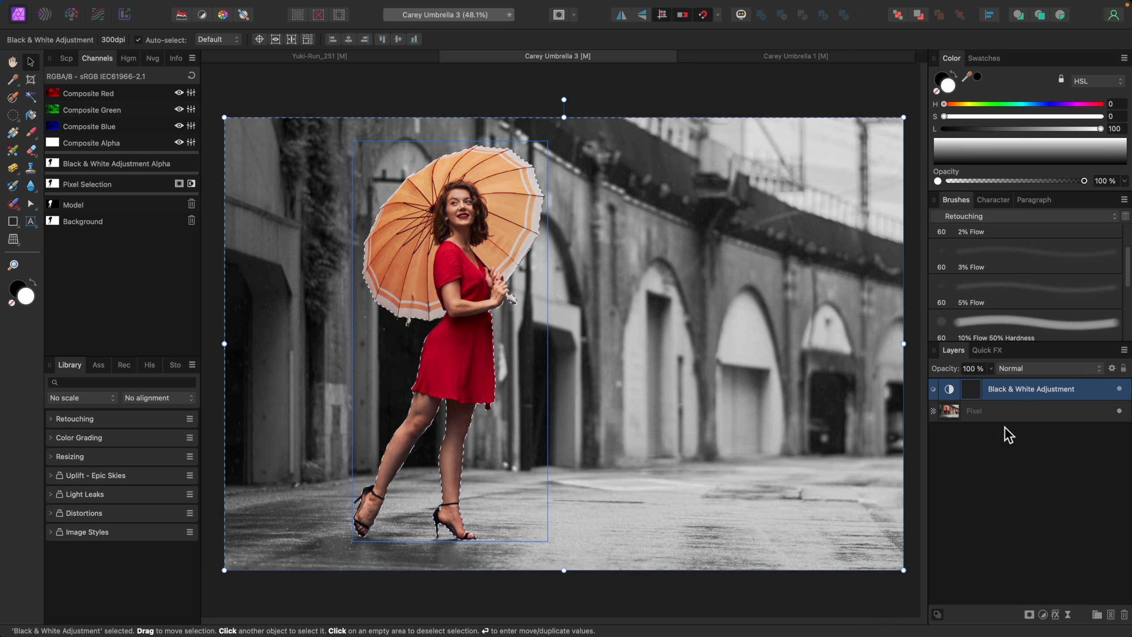
- Inspect the Black & White adjustment's mask, return to the Pixel layer and clear the pixel selection
{"action": "left_click", "coordinate": [974, 392], "text": "alt"}
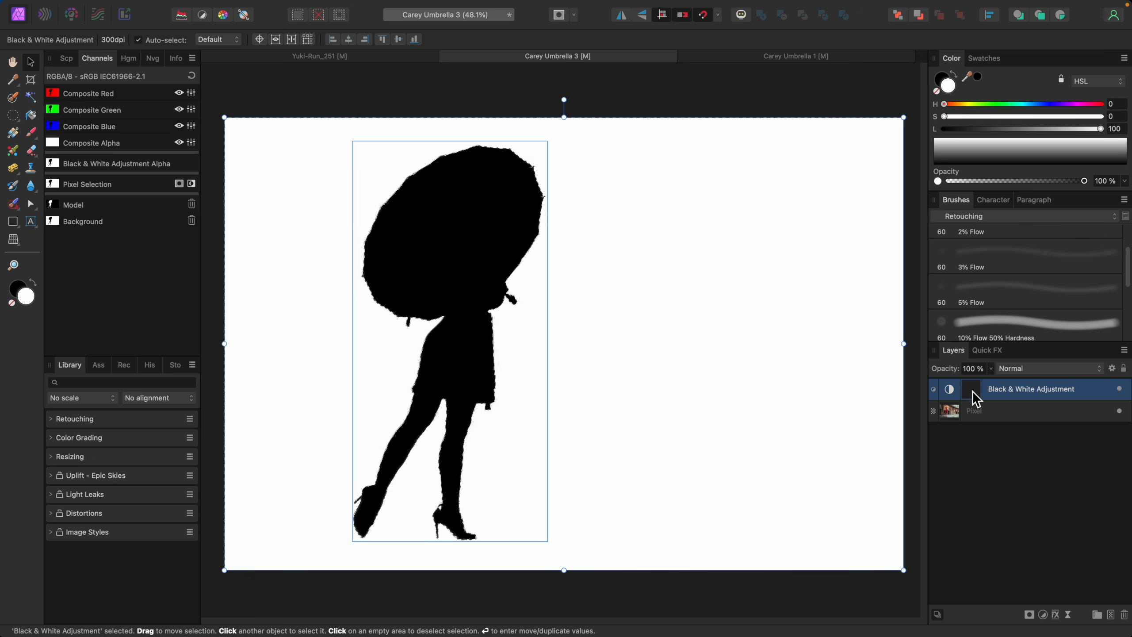
{"action": "left_click", "coordinate": [980, 412]}
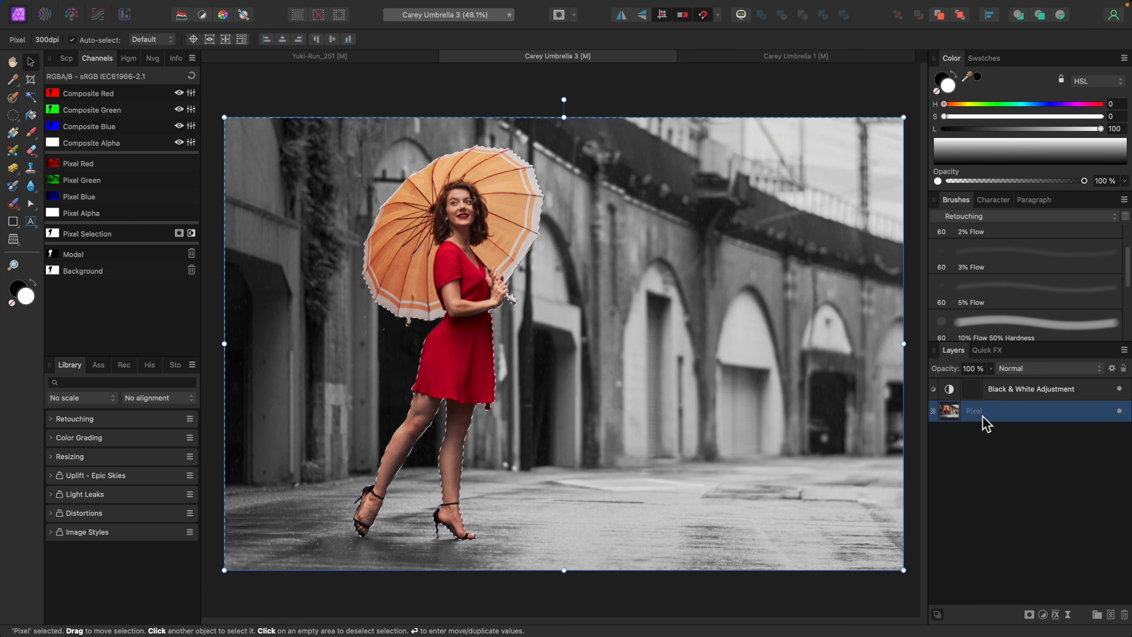
{"action": "key", "text": "super+d"}
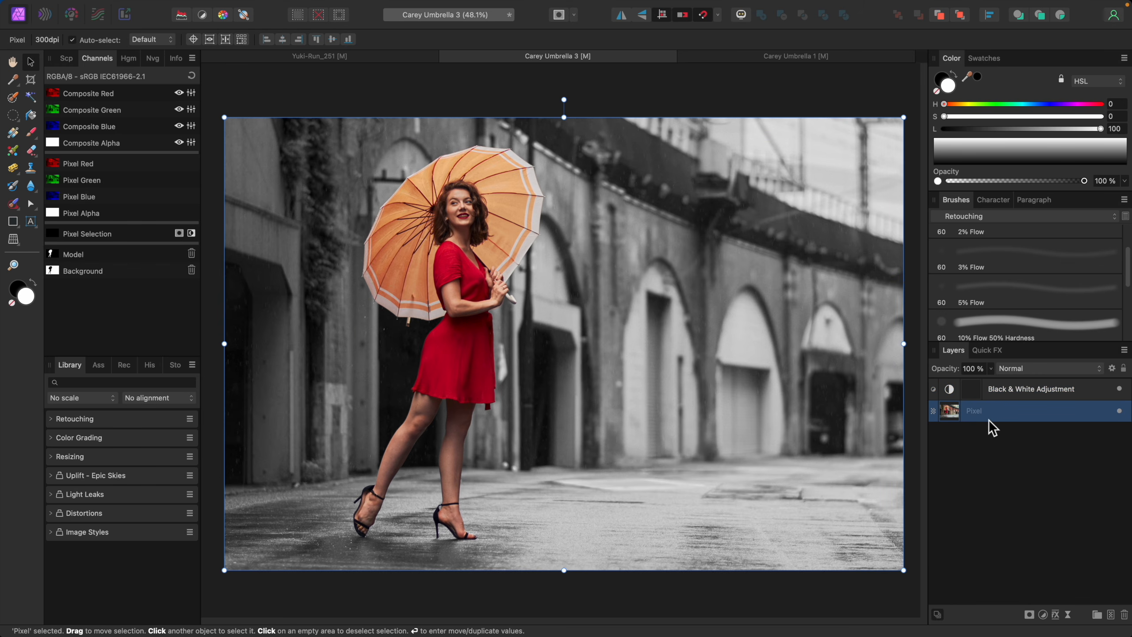
- Set the existing Black & White adjustment's Red value to 75%
{"action": "double_click", "coordinate": [953, 392]}
{"action": "left_click_drag", "start_coordinate": [774, 476], "coordinate": [749, 483]}
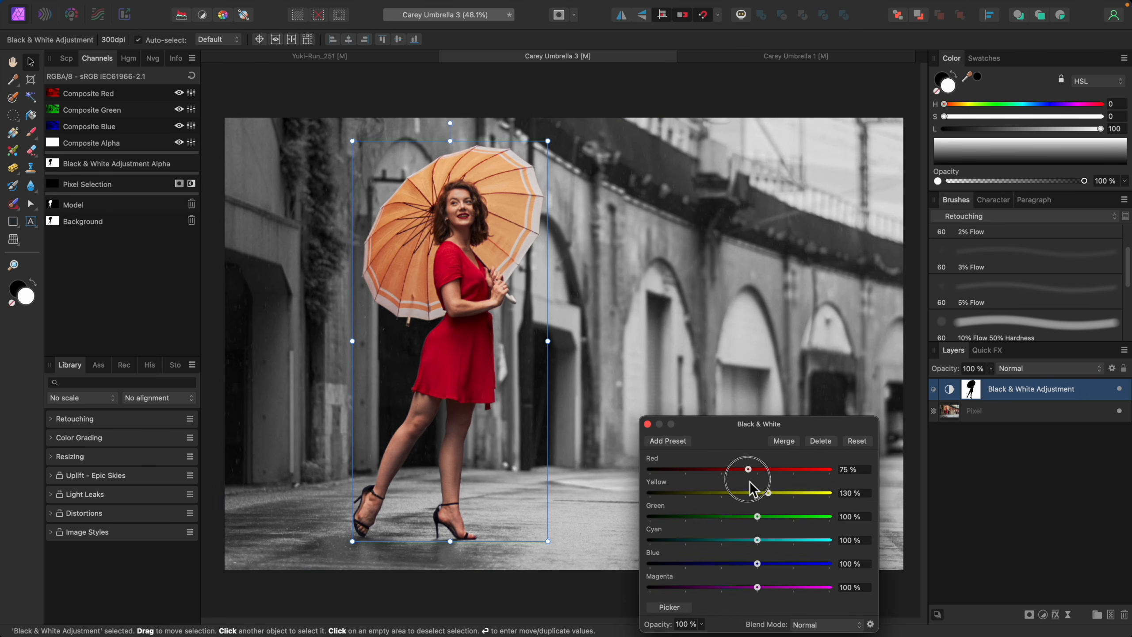
{"action": "left_click", "coordinate": [646, 424]}
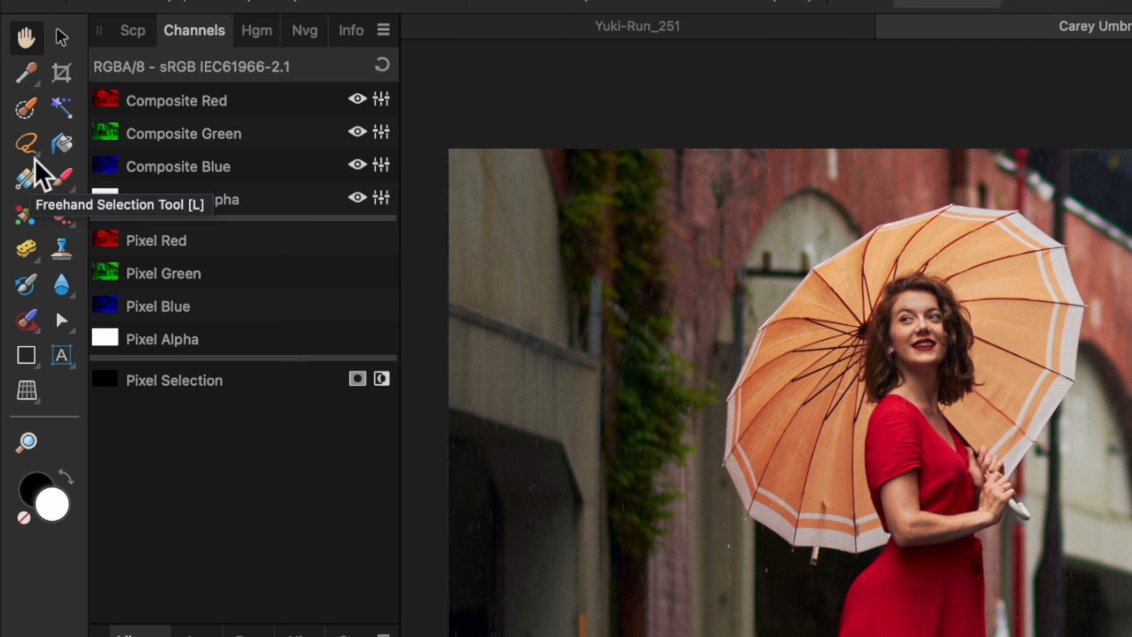
- Draw a freehand selection around the umbrella and the woman's upper body, and shift the outline slightly left
{"action": "left_click", "coordinate": [36, 152]}
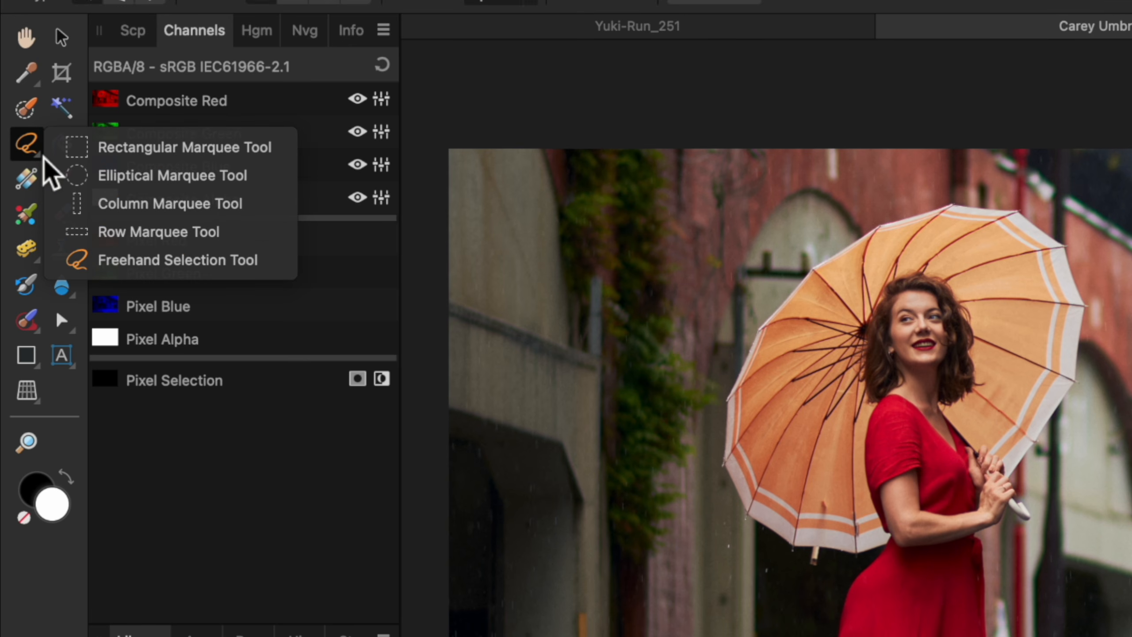
{"action": "left_click", "coordinate": [68, 114]}
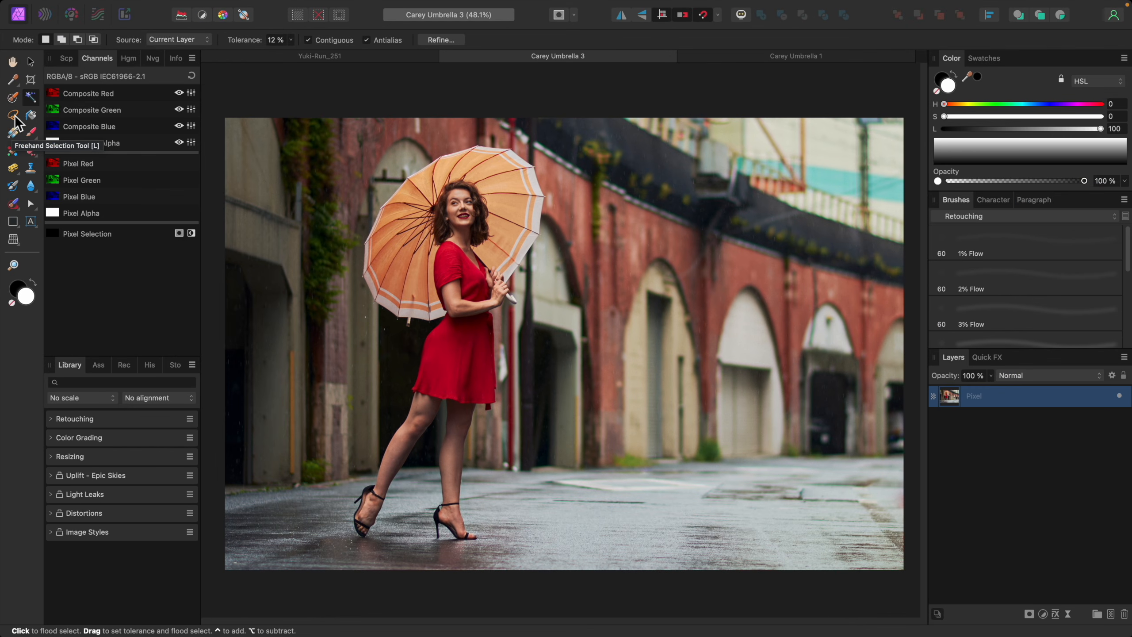
{"action": "left_click", "coordinate": [17, 121]}
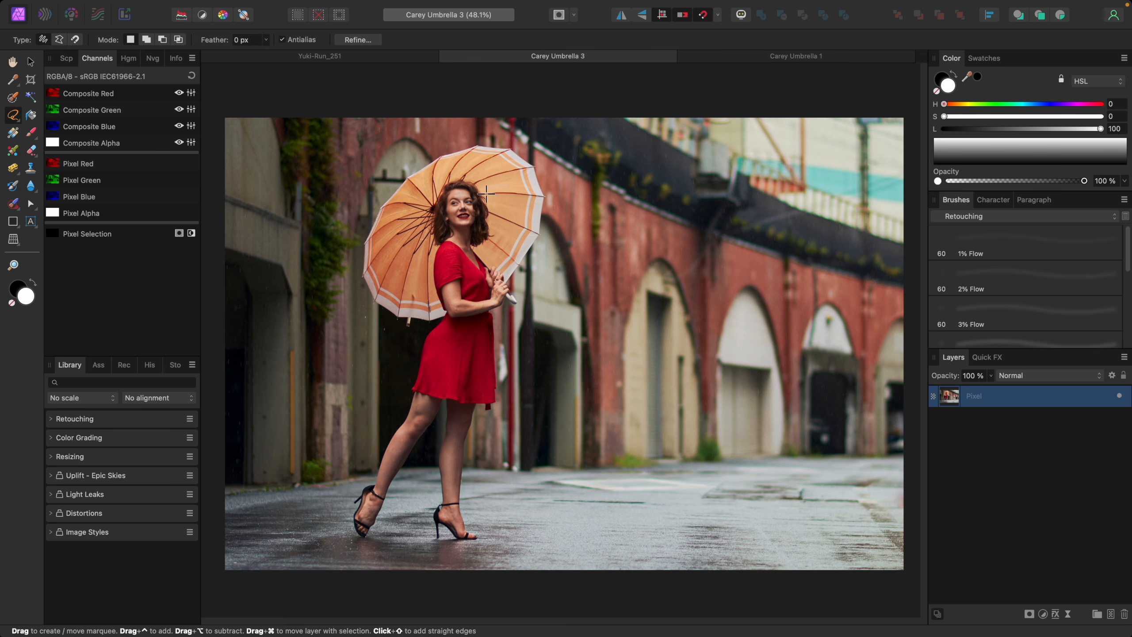
{"action": "scroll", "coordinate": [486, 196], "scroll_direction": "up", "scroll_amount": 5}
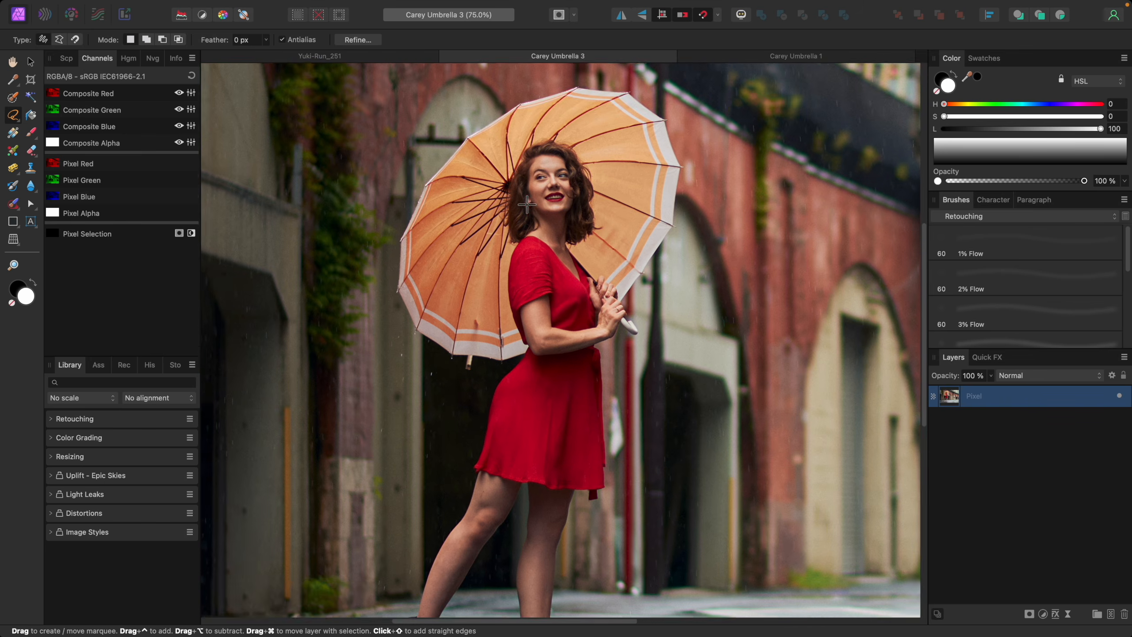
{"action": "scroll", "coordinate": [579, 203], "scroll_direction": "up", "scroll_amount": 3}
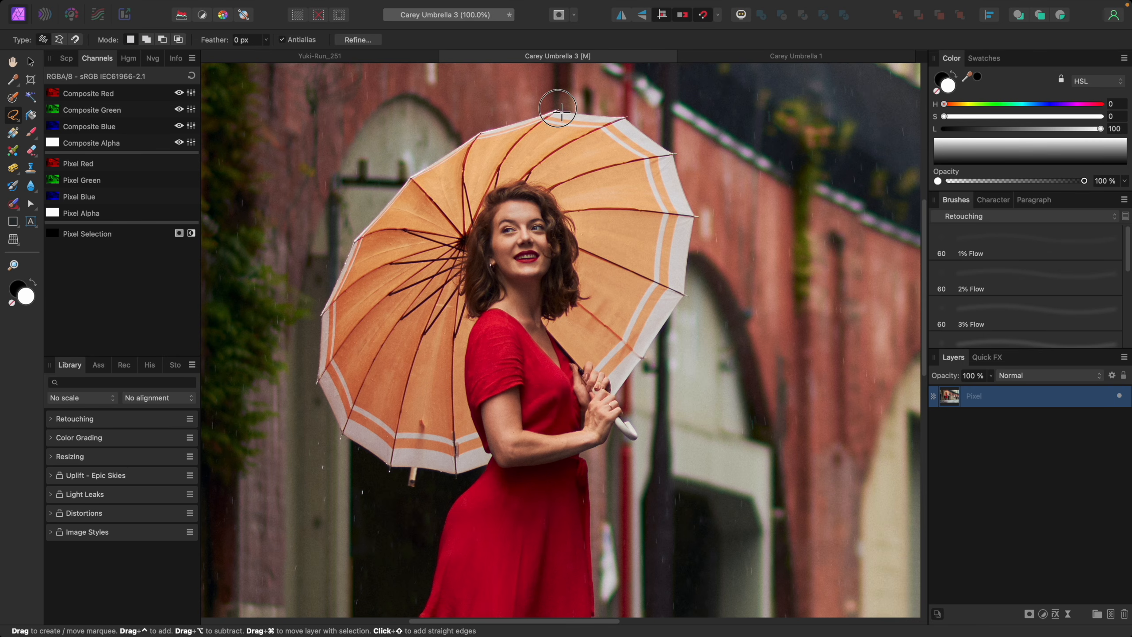
{"action": "mouse_move", "coordinate": [558, 109]}
{"action": "left_mouse_down"}
{"action": "mouse_move", "coordinate": [468, 139]}
{"action": "mouse_move", "coordinate": [358, 241]}
{"action": "mouse_move", "coordinate": [321, 323]}
{"action": "mouse_move", "coordinate": [320, 394]}
{"action": "mouse_move", "coordinate": [344, 442]}
{"action": "mouse_move", "coordinate": [402, 486]}
{"action": "mouse_move", "coordinate": [576, 468]}
{"action": "mouse_move", "coordinate": [613, 444]}
{"action": "mouse_move", "coordinate": [651, 444]}
{"action": "mouse_move", "coordinate": [649, 358]}
{"action": "mouse_move", "coordinate": [712, 251]}
{"action": "left_mouse_up"}
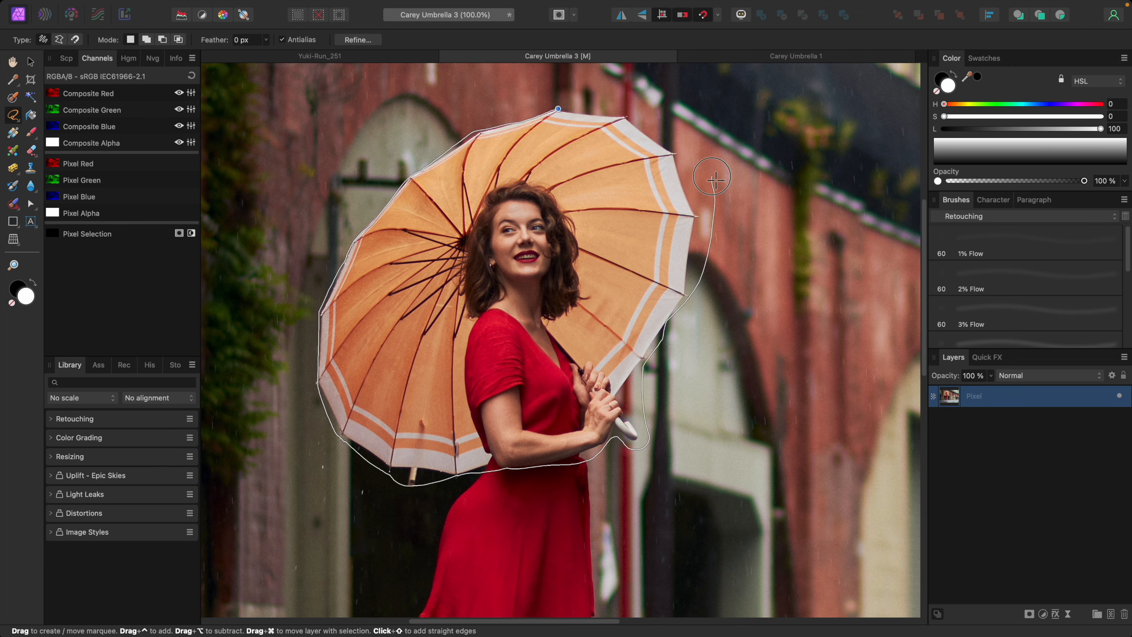
{"action": "mouse_move", "coordinate": [714, 178]}
{"action": "left_mouse_down"}
{"action": "mouse_move", "coordinate": [650, 107]}
{"action": "mouse_move", "coordinate": [602, 94]}
{"action": "mouse_move", "coordinate": [559, 109]}
{"action": "left_mouse_up"}
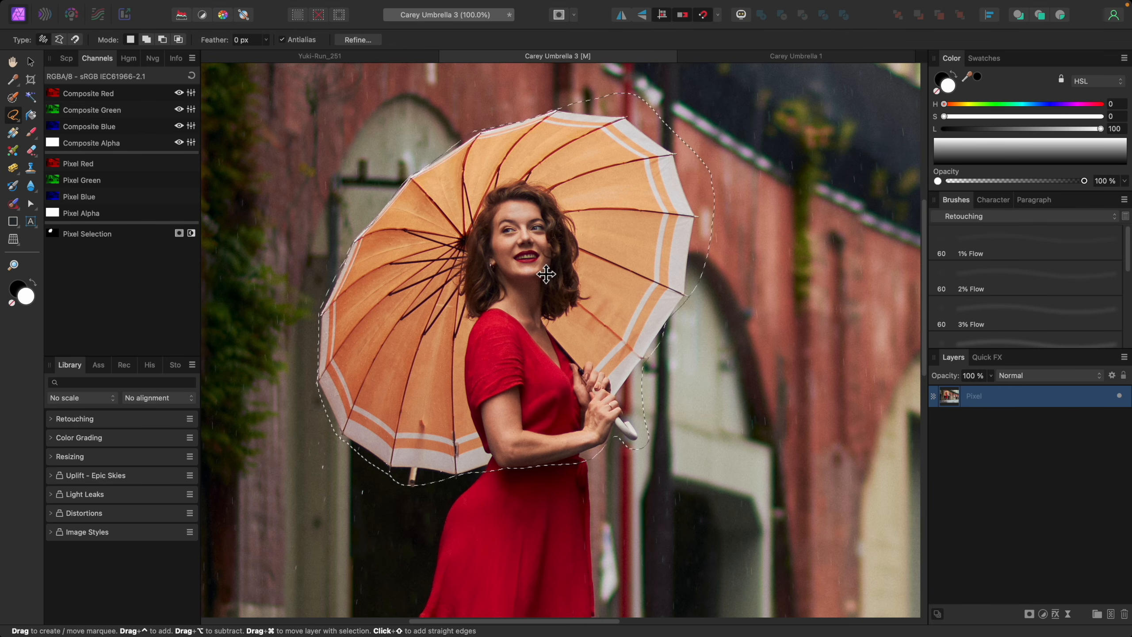
{"action": "mouse_move", "coordinate": [545, 271]}
{"action": "left_mouse_down"}
{"action": "mouse_move", "coordinate": [747, 283]}
{"action": "mouse_move", "coordinate": [539, 245]}
{"action": "mouse_move", "coordinate": [675, 274]}
{"action": "mouse_move", "coordinate": [566, 263]}
{"action": "mouse_move", "coordinate": [540, 274]}
{"action": "left_mouse_up"}
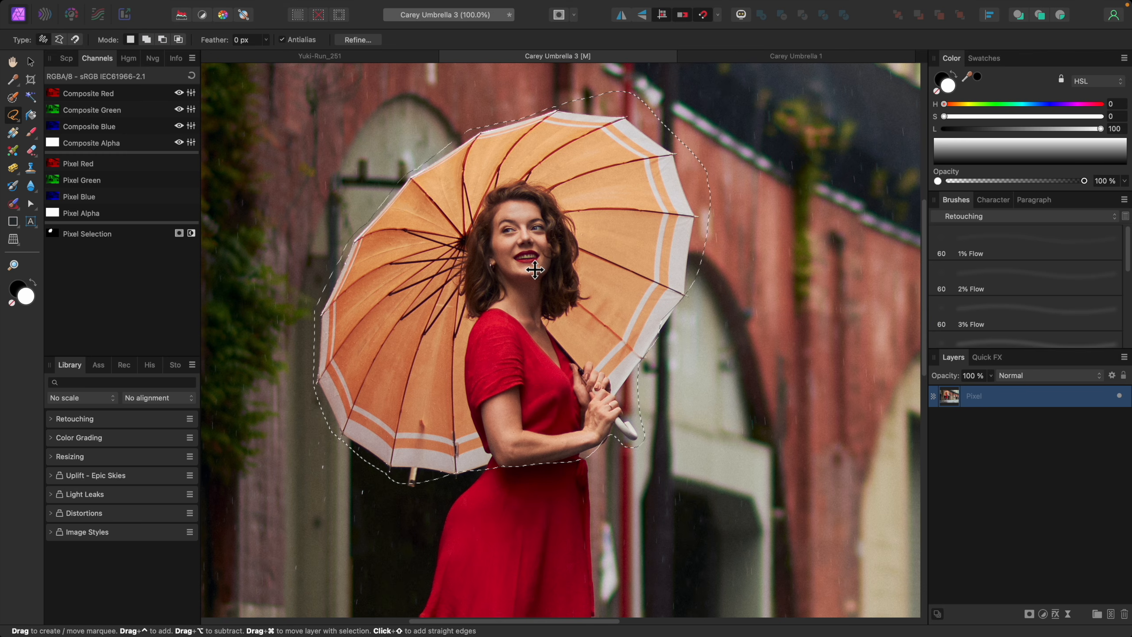
- Clear the pixel selection and draw a loose freehand selection around the umbrella and the woman's upper body
{"action": "mouse_move", "coordinate": [349, 9]}
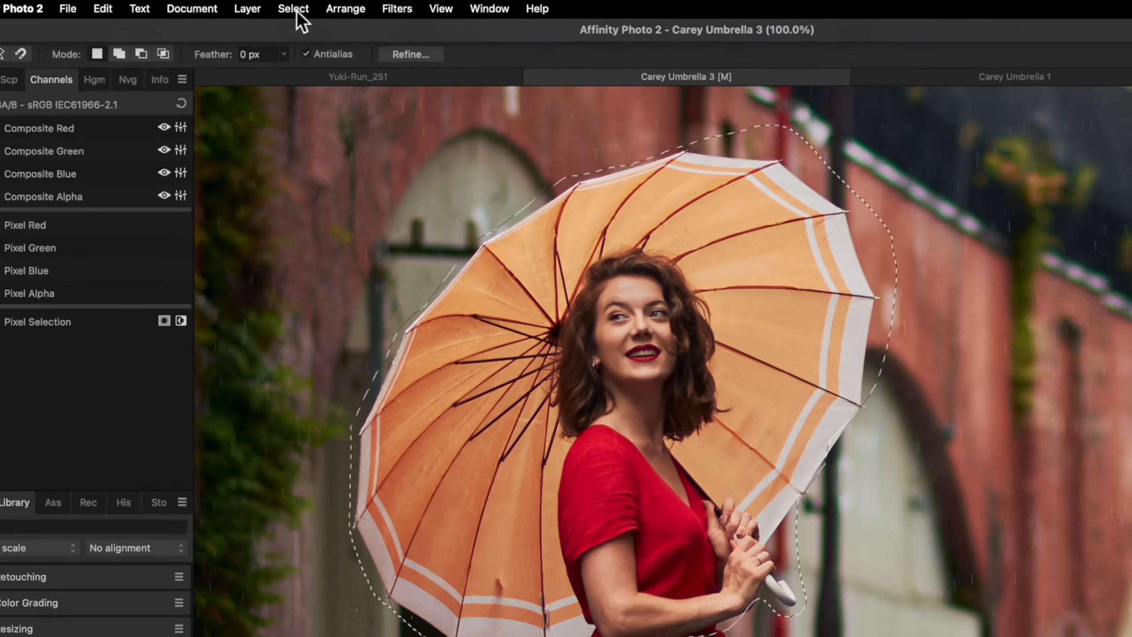
{"action": "left_click", "coordinate": [296, 10]}
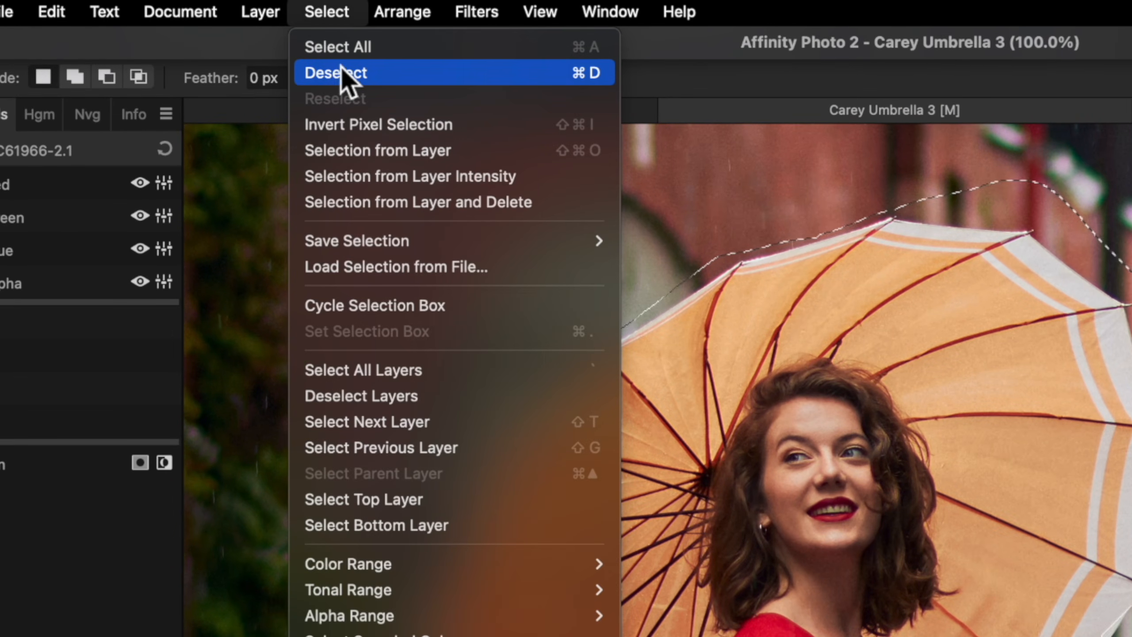
{"action": "left_click", "coordinate": [343, 72]}
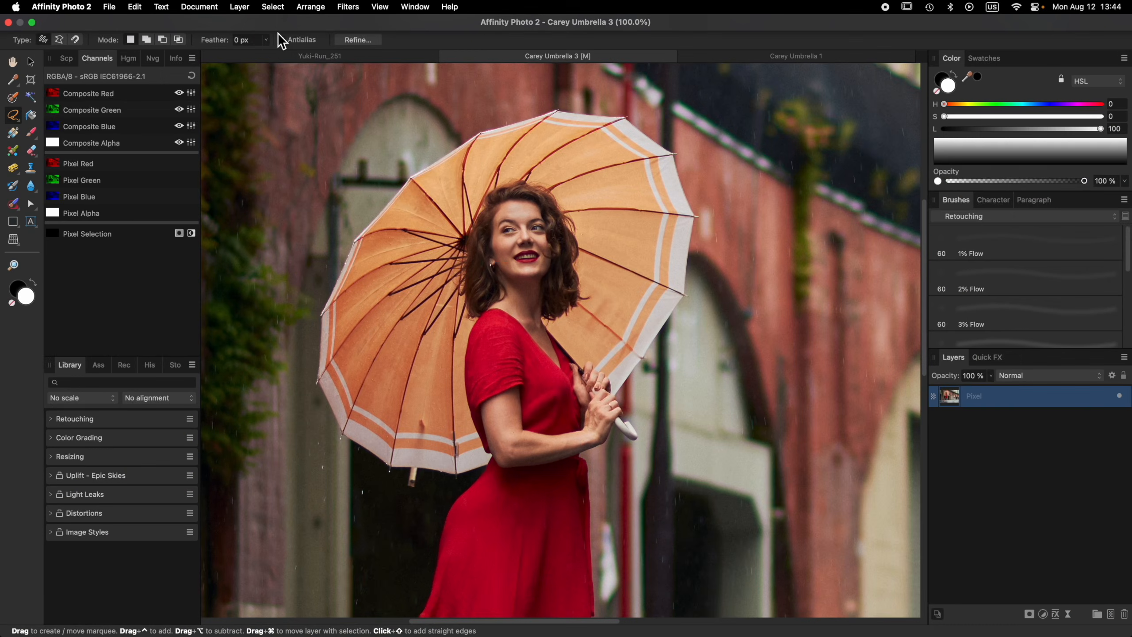
{"action": "left_click_drag", "start_coordinate": [449, 120], "coordinate": [476, 125]}
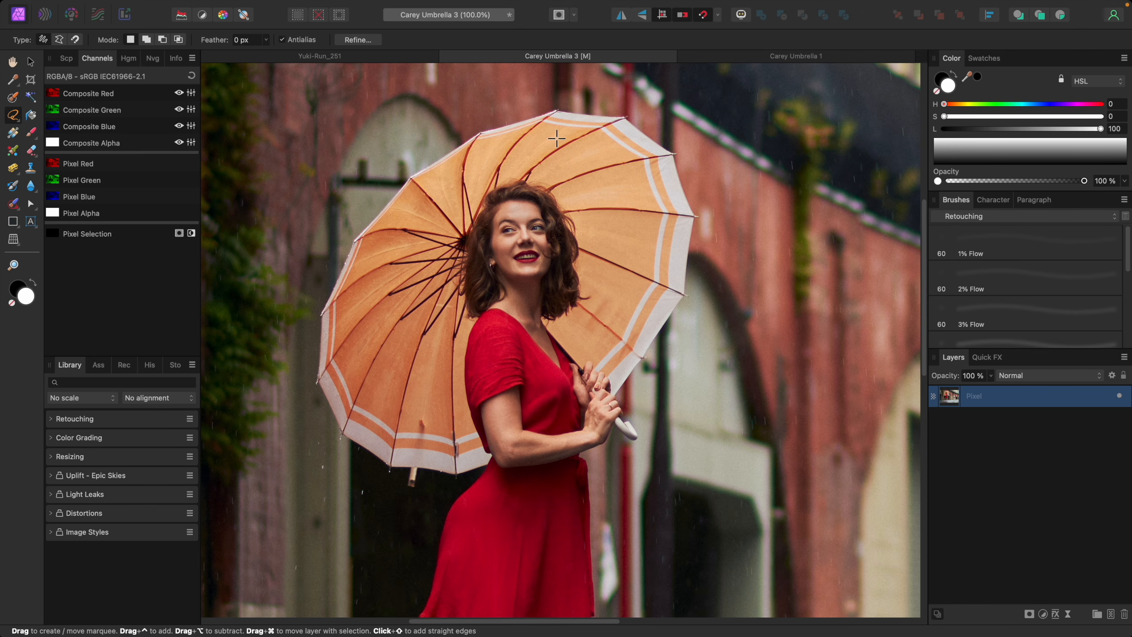
{"action": "mouse_move", "coordinate": [556, 111]}
{"action": "left_mouse_down"}
{"action": "mouse_move", "coordinate": [479, 134]}
{"action": "mouse_move", "coordinate": [410, 181]}
{"action": "mouse_move", "coordinate": [332, 304]}
{"action": "mouse_move", "coordinate": [385, 465]}
{"action": "mouse_move", "coordinate": [712, 291]}
{"action": "mouse_move", "coordinate": [516, 132]}
{"action": "left_mouse_up"}
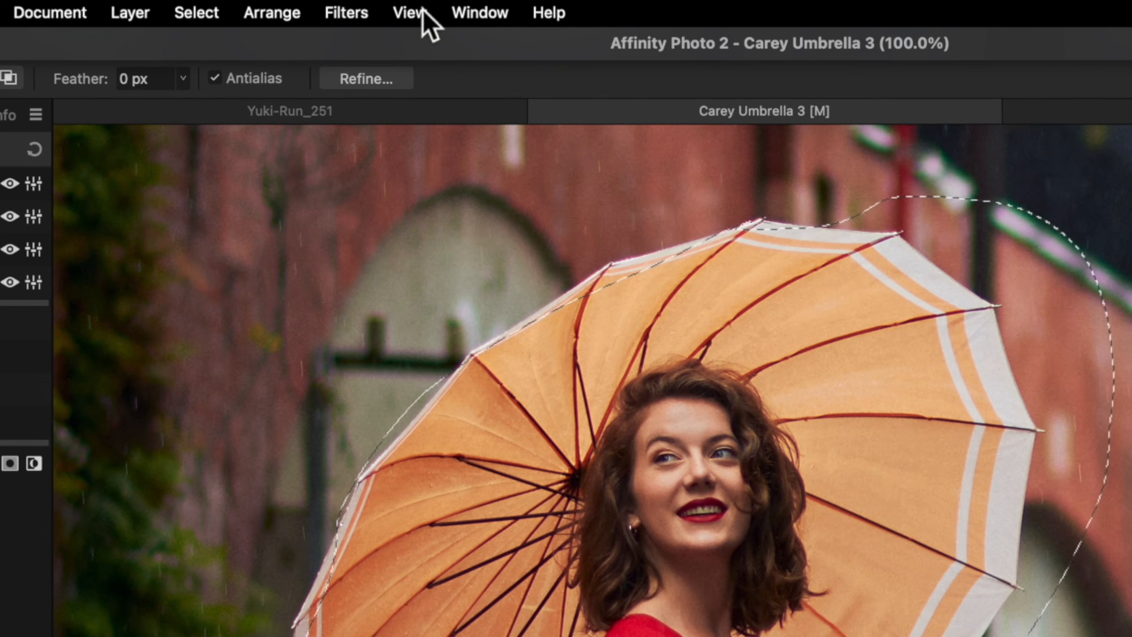
- Hide the pixel selection outline and paint black across the selected umbrella area with the Paint Brush
{"action": "left_click", "coordinate": [419, 13]}
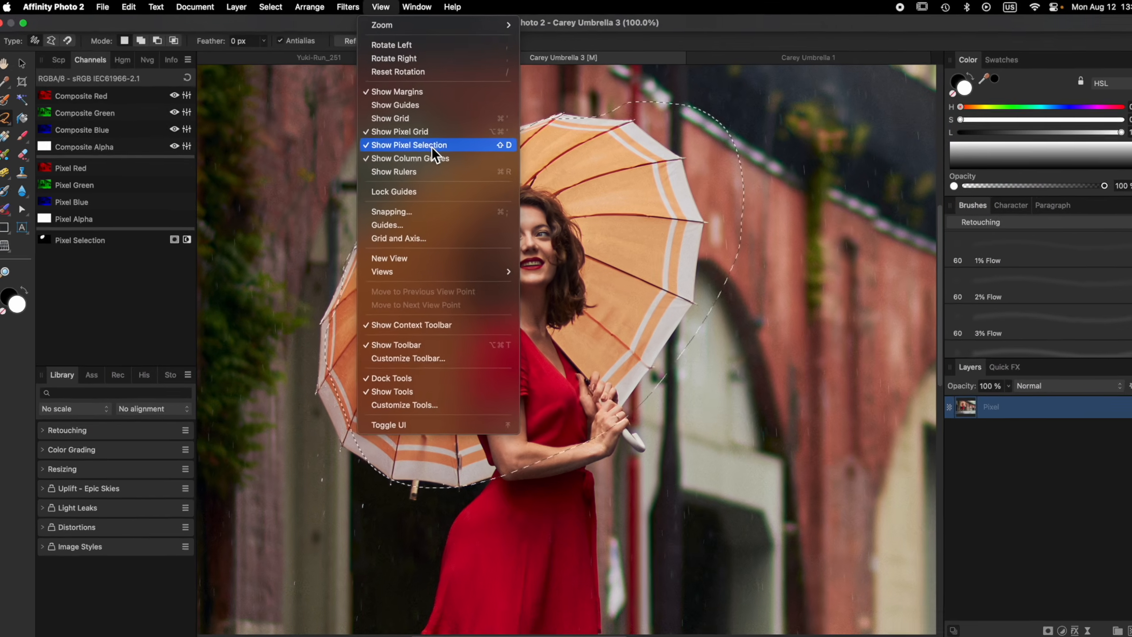
{"action": "left_click", "coordinate": [432, 145]}
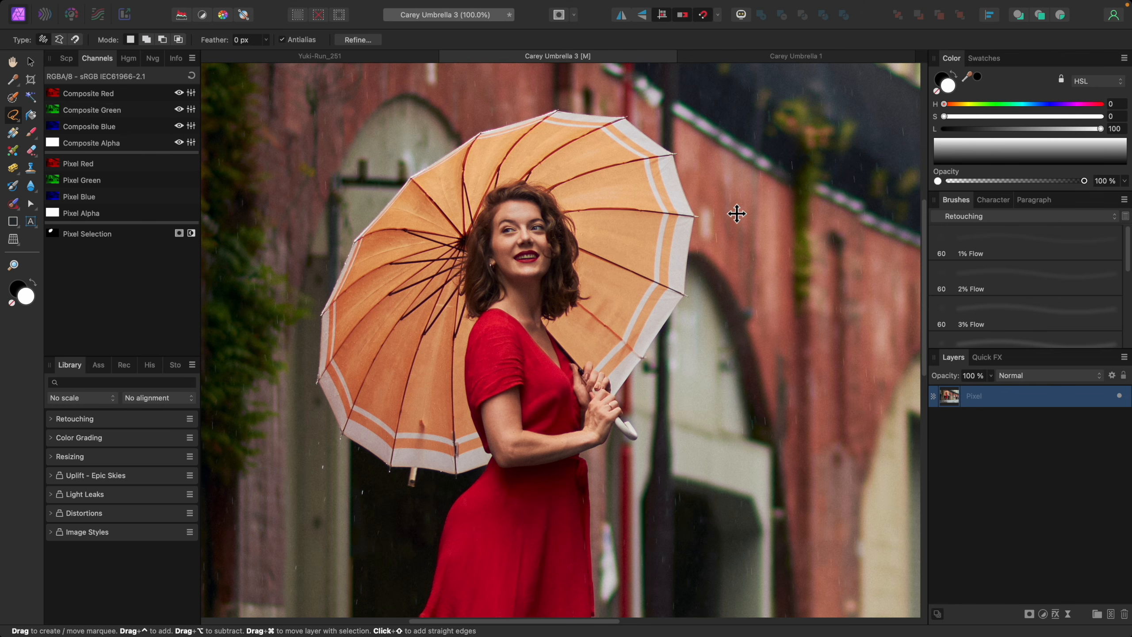
{"action": "key", "text": "b"}
{"action": "key", "text": "x"}
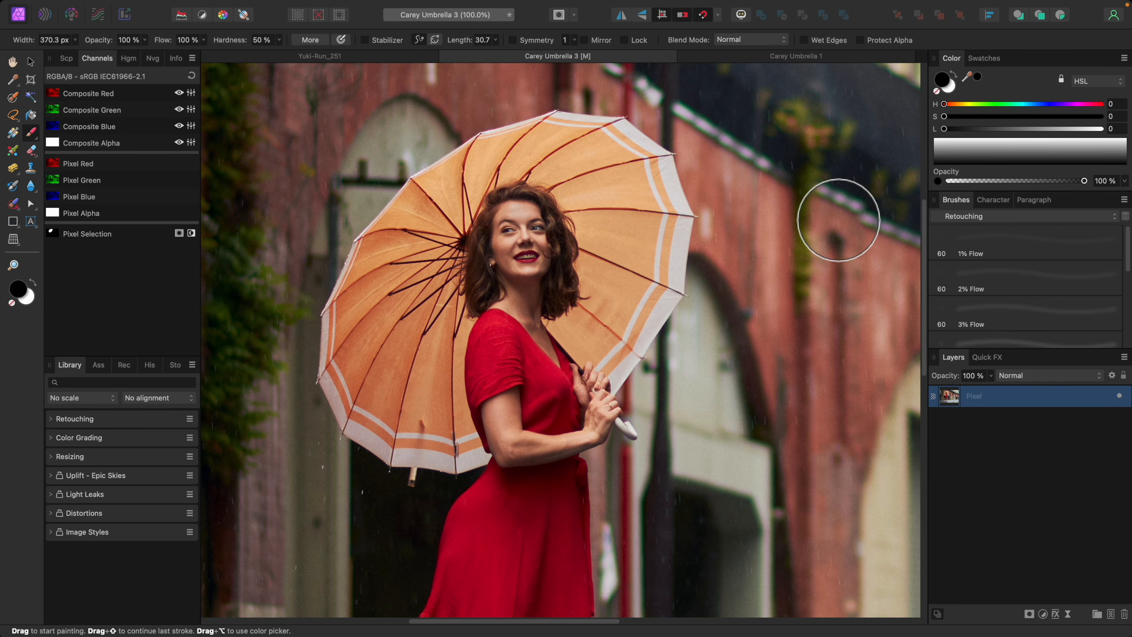
{"action": "mouse_move", "coordinate": [561, 203]}
{"action": "left_mouse_down"}
{"action": "mouse_move", "coordinate": [750, 173]}
{"action": "mouse_move", "coordinate": [548, 78]}
{"action": "mouse_move", "coordinate": [535, 190]}
{"action": "mouse_move", "coordinate": [796, 271]}
{"action": "mouse_move", "coordinate": [397, 450]}
{"action": "mouse_move", "coordinate": [526, 447]}
{"action": "left_mouse_up"}
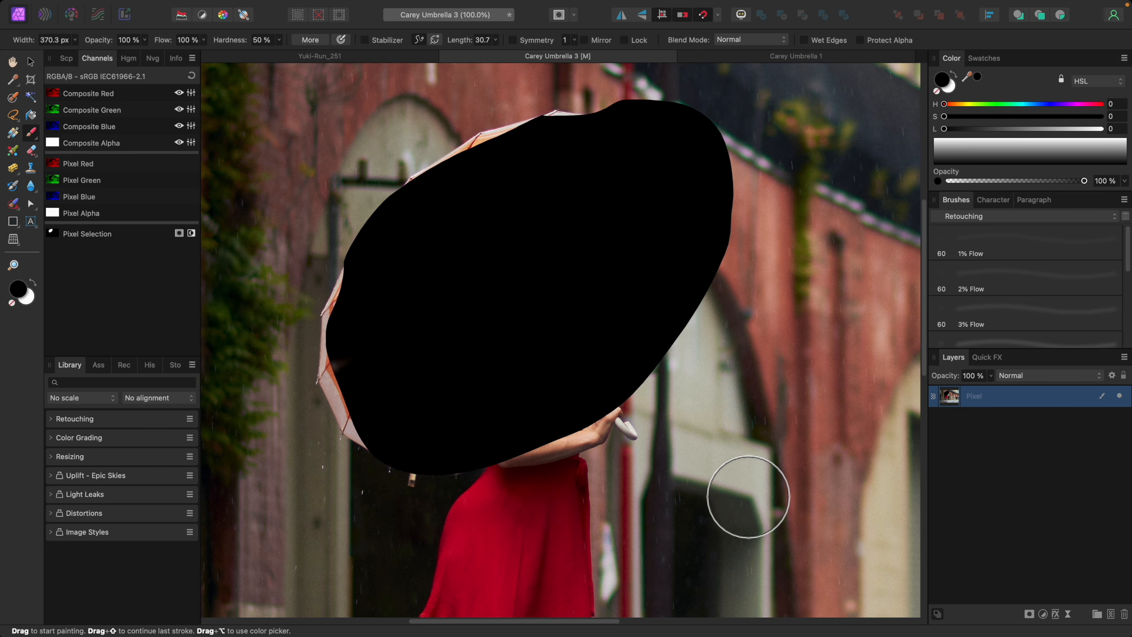
- Undo the black brush stroke and show the pixel selection outline again
{"action": "key", "text": "super+z"}
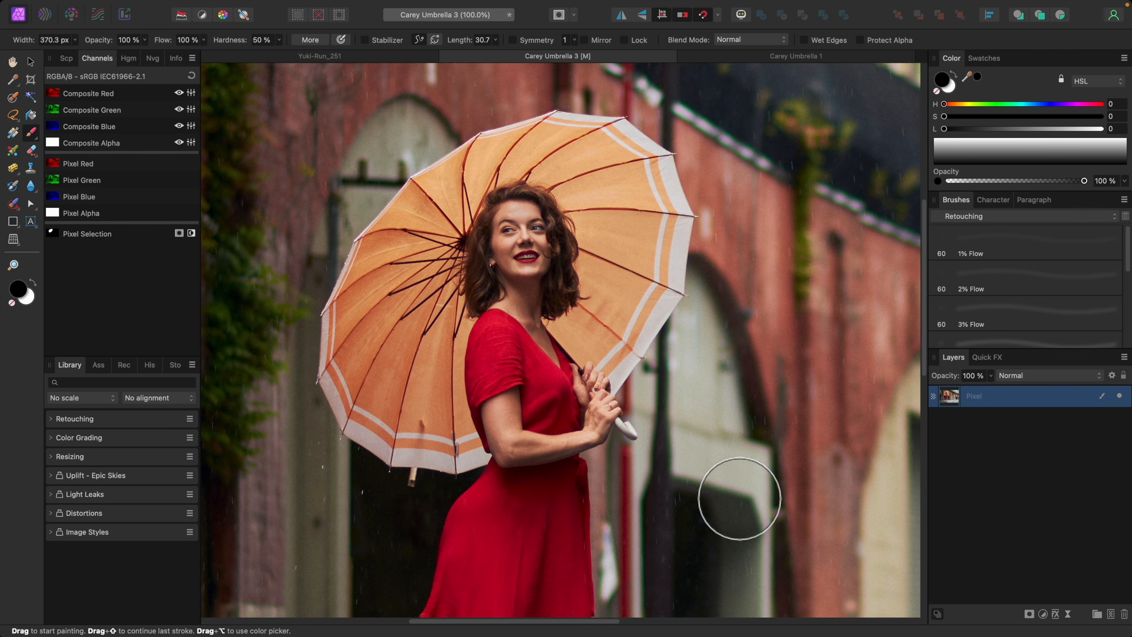
{"action": "left_click", "coordinate": [386, 7]}
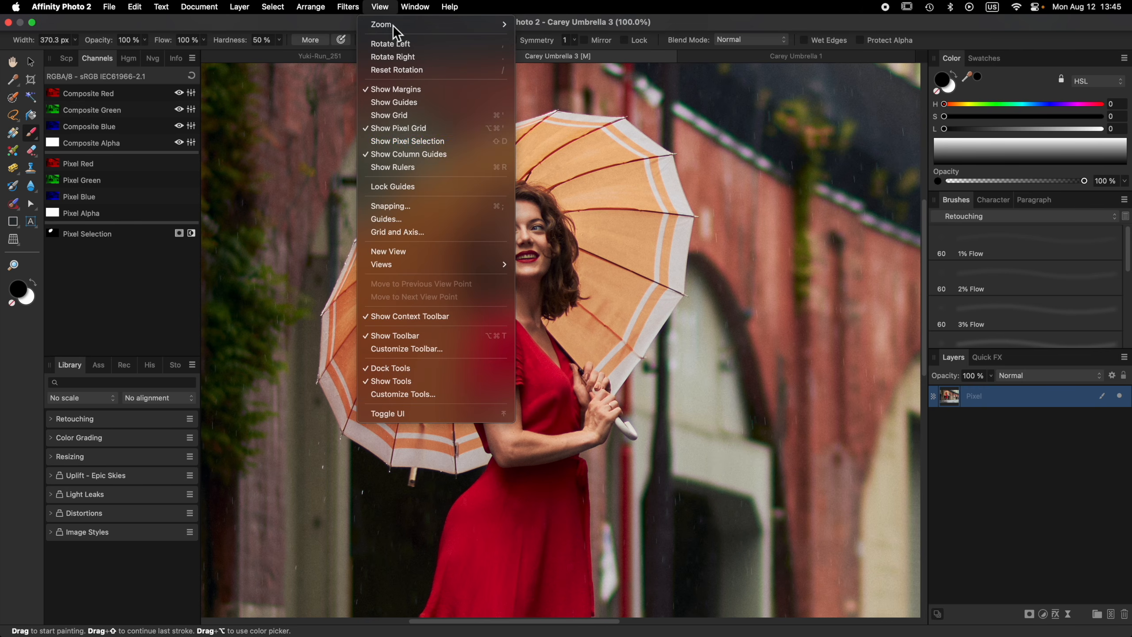
{"action": "left_click", "coordinate": [430, 142]}
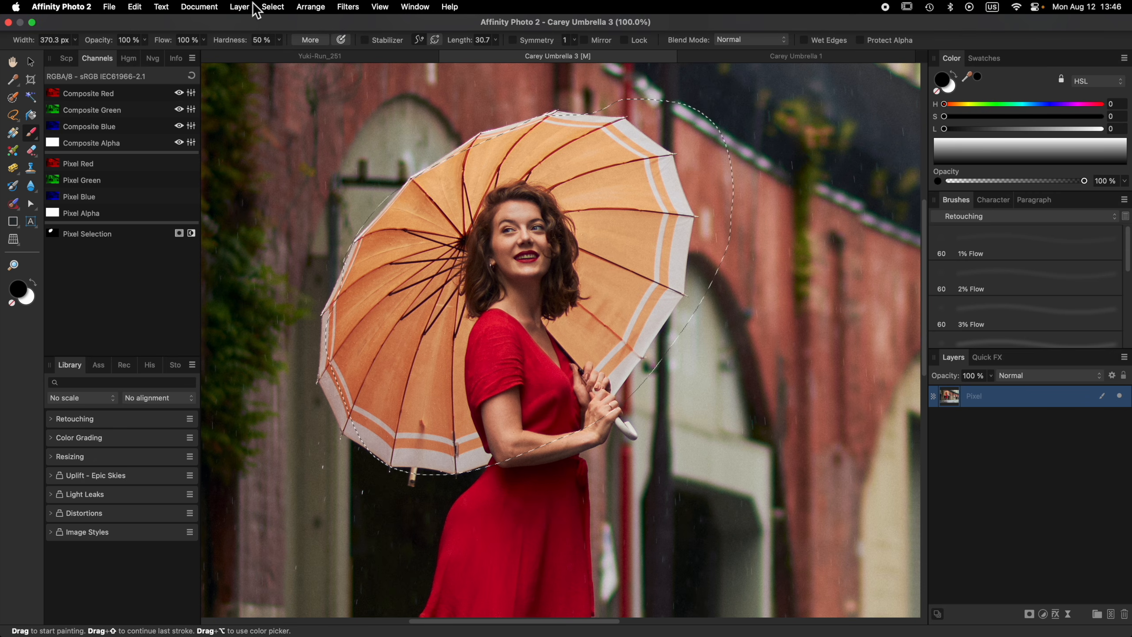
- Deselect, draw a new rough freehand selection around the umbrella and reposition its outline over the canvas
{"action": "left_click", "coordinate": [272, 7]}
{"action": "left_click", "coordinate": [267, 44]}
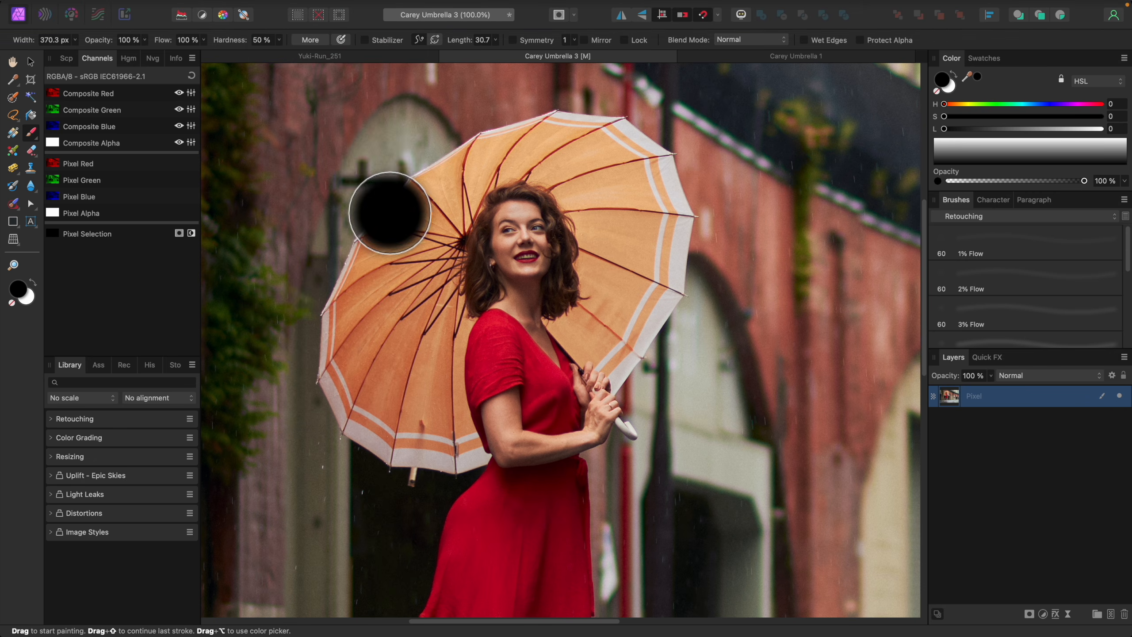
{"action": "left_click", "coordinate": [14, 115]}
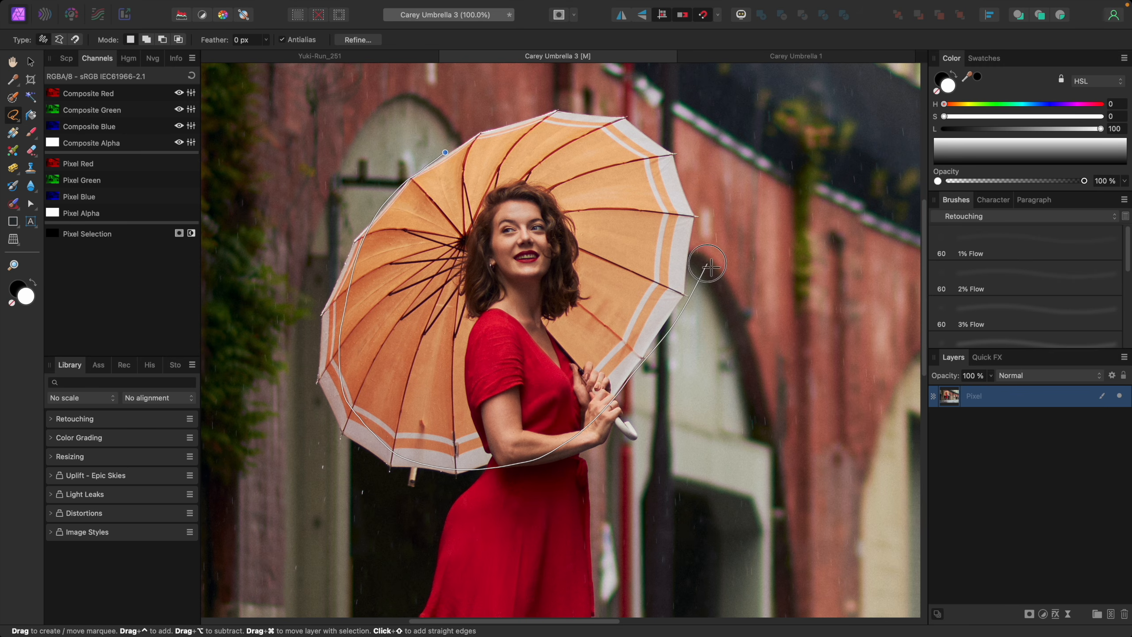
{"action": "left_click_drag", "start_coordinate": [695, 182], "coordinate": [692, 179]}
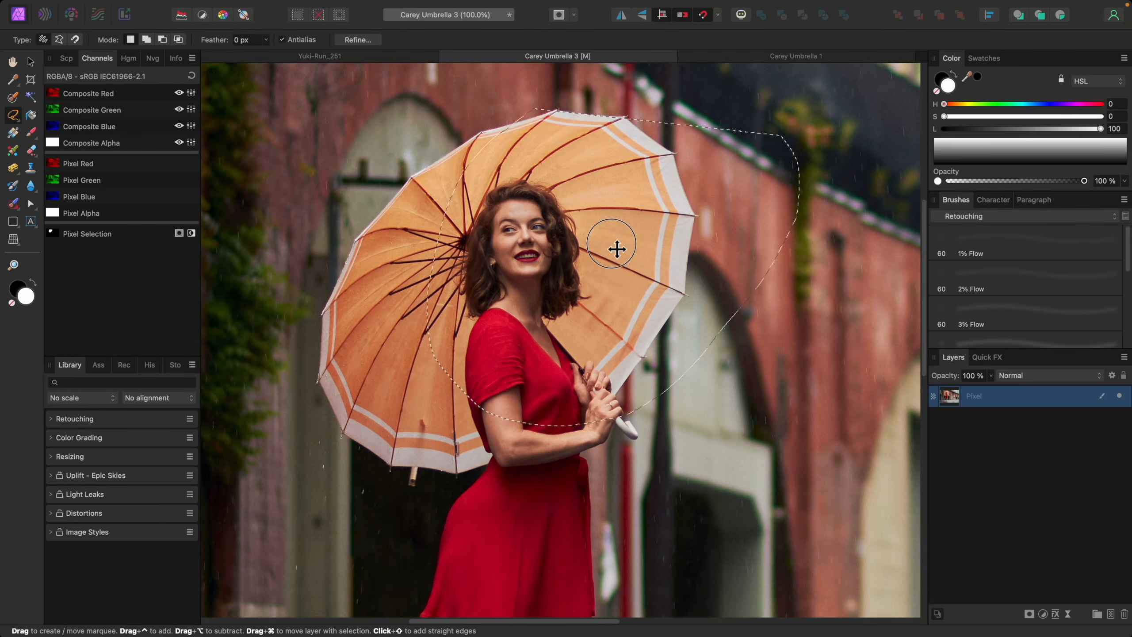
{"action": "left_click_drag", "start_coordinate": [617, 248], "coordinate": [546, 257]}
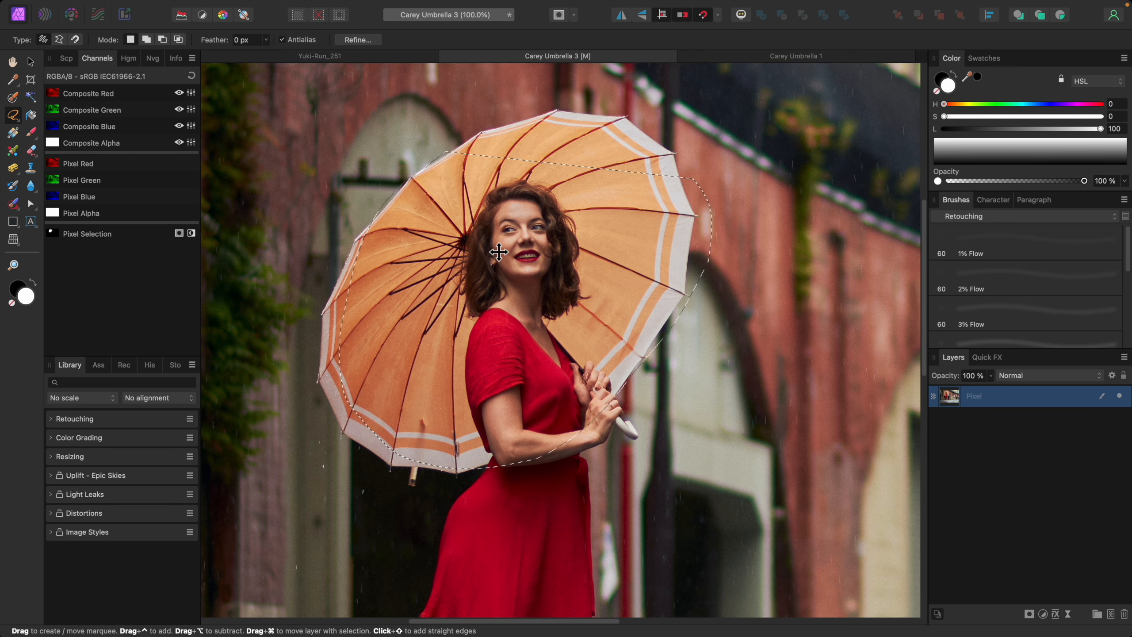
- Clear the rough selection and carefully trace the umbrella's edge and handle with a freehand selection
{"action": "left_click", "coordinate": [277, 7]}
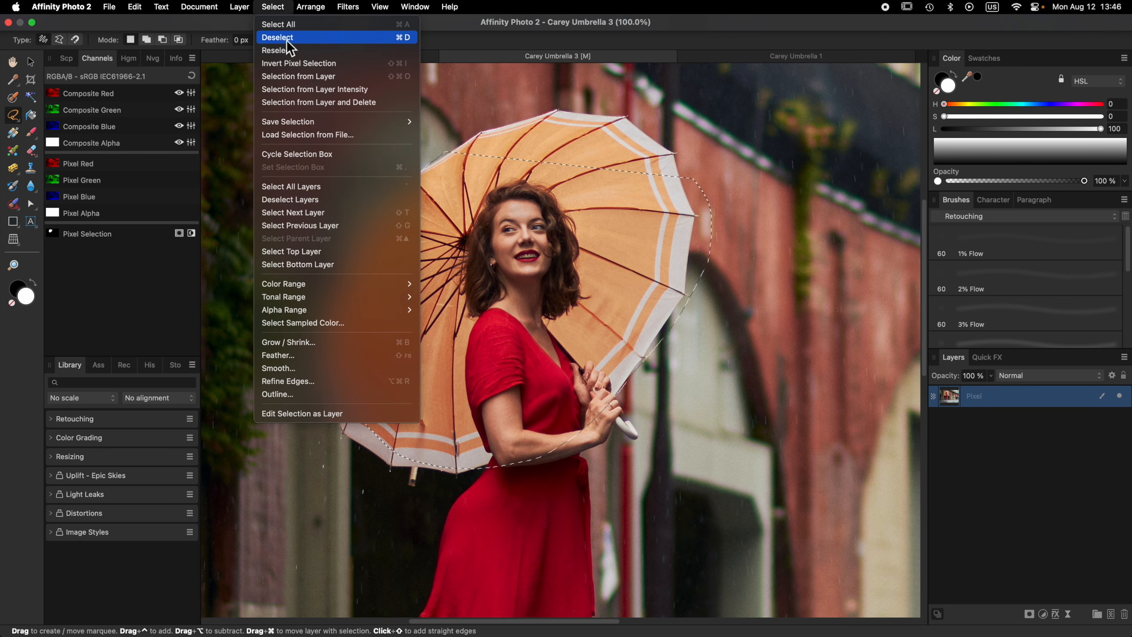
{"action": "key", "text": "super+d"}
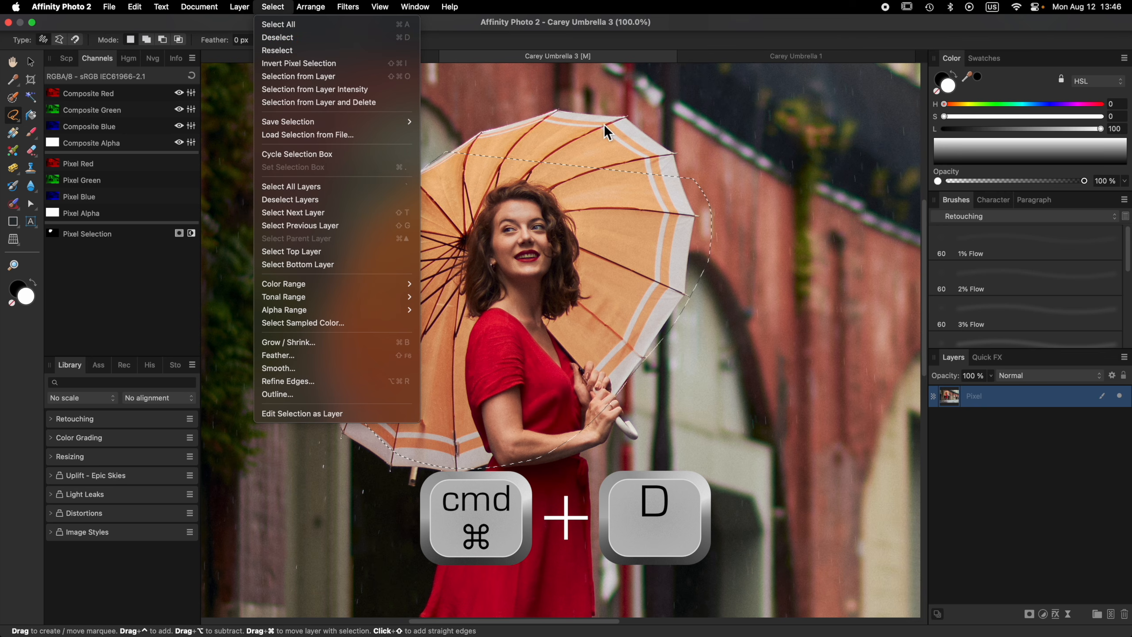
{"action": "key", "text": "super+d"}
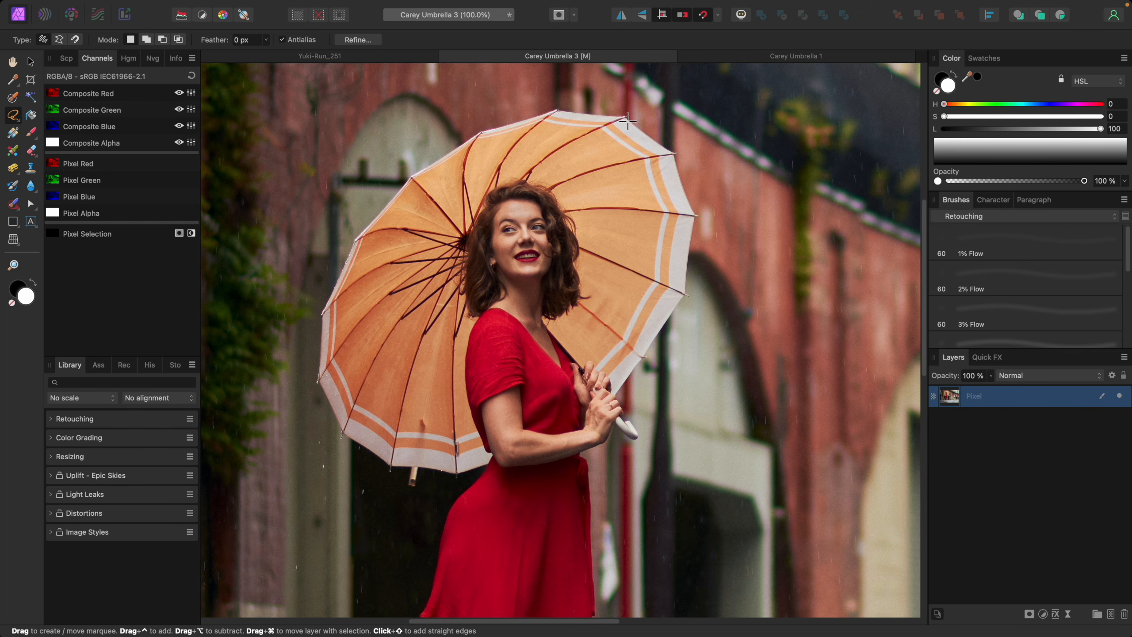
{"action": "mouse_move", "coordinate": [626, 117]}
{"action": "left_mouse_down"}
{"action": "mouse_move", "coordinate": [556, 115]}
{"action": "mouse_move", "coordinate": [491, 135]}
{"action": "left_mouse_up"}
{"action": "mouse_move", "coordinate": [414, 183]}
{"action": "left_mouse_down"}
{"action": "mouse_move", "coordinate": [357, 237]}
{"action": "mouse_move", "coordinate": [323, 304]}
{"action": "mouse_move", "coordinate": [324, 387]}
{"action": "mouse_move", "coordinate": [354, 438]}
{"action": "mouse_move", "coordinate": [439, 480]}
{"action": "mouse_move", "coordinate": [555, 464]}
{"action": "mouse_move", "coordinate": [612, 435]}
{"action": "mouse_move", "coordinate": [631, 443]}
{"action": "mouse_move", "coordinate": [620, 392]}
{"action": "left_mouse_up"}
{"action": "mouse_move", "coordinate": [654, 348]}
{"action": "left_mouse_down"}
{"action": "mouse_move", "coordinate": [690, 268]}
{"action": "mouse_move", "coordinate": [692, 210]}
{"action": "mouse_move", "coordinate": [664, 139]}
{"action": "mouse_move", "coordinate": [628, 116]}
{"action": "left_mouse_up"}
- Save the umbrella's pixel selection as a spare channel
{"action": "mouse_move", "coordinate": [336, 2]}
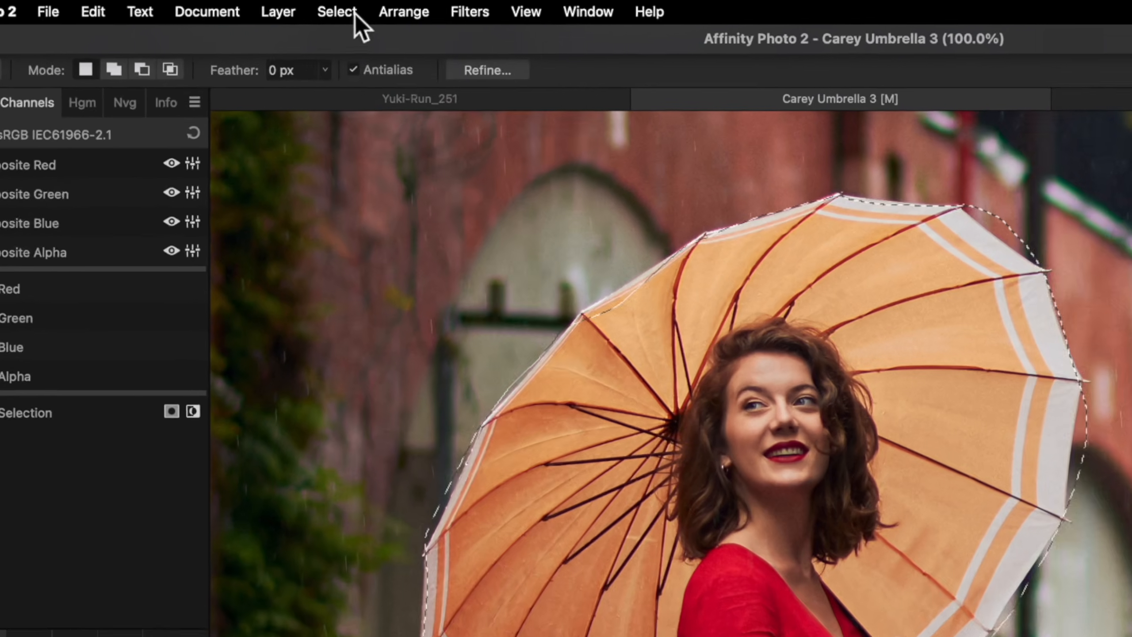
{"action": "left_click", "coordinate": [280, 7]}
{"action": "mouse_move", "coordinate": [408, 243]}
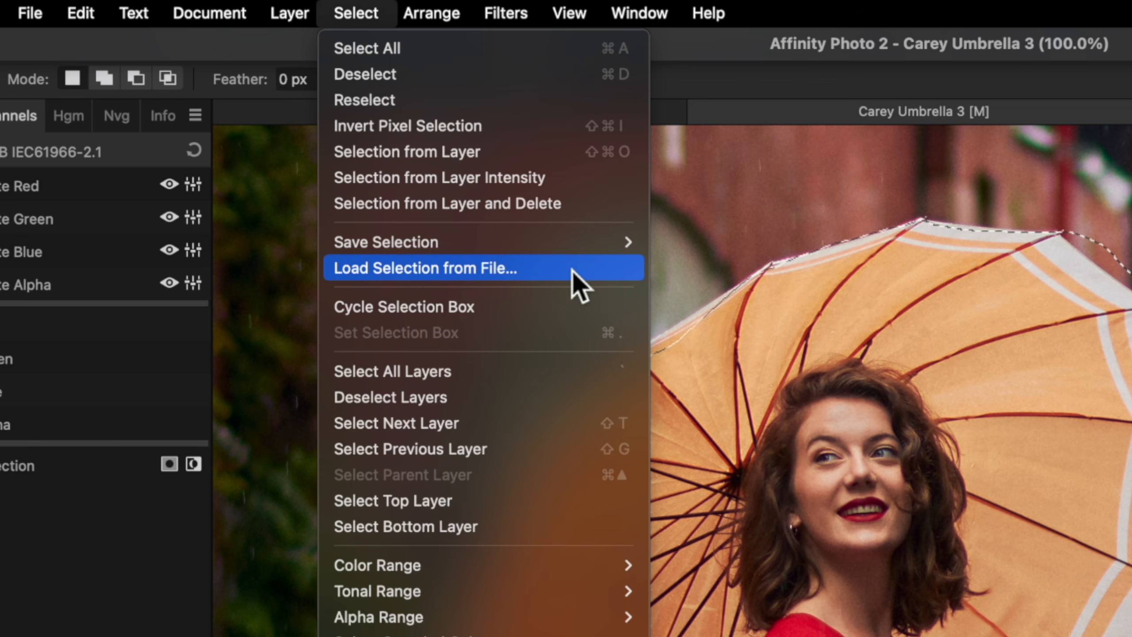
{"action": "mouse_move", "coordinate": [569, 242]}
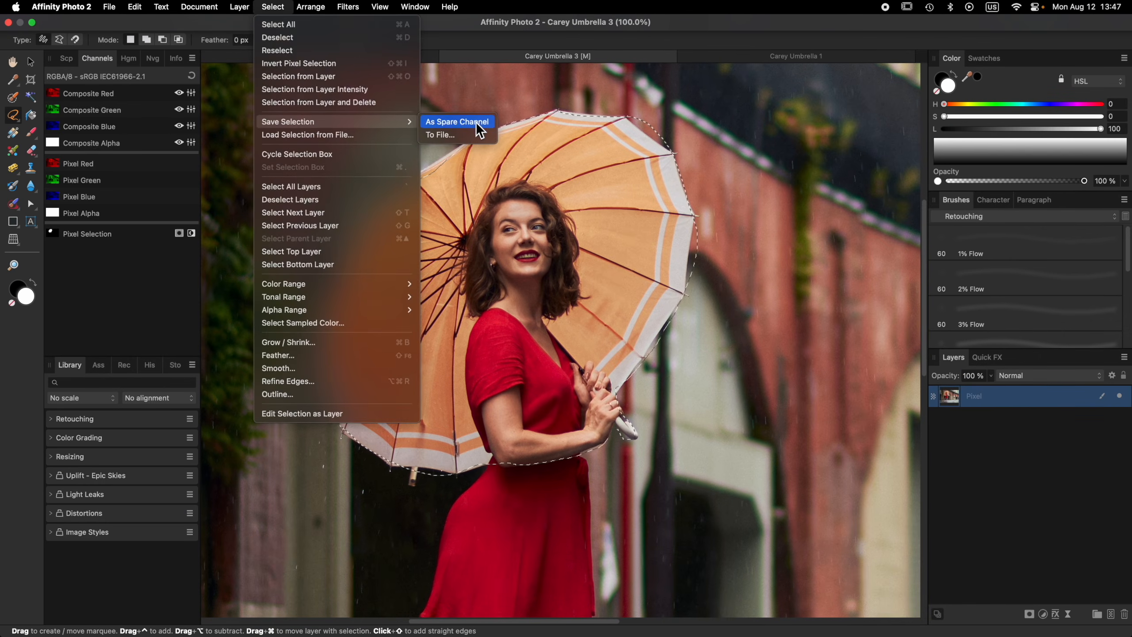
{"action": "left_click", "coordinate": [476, 122]}
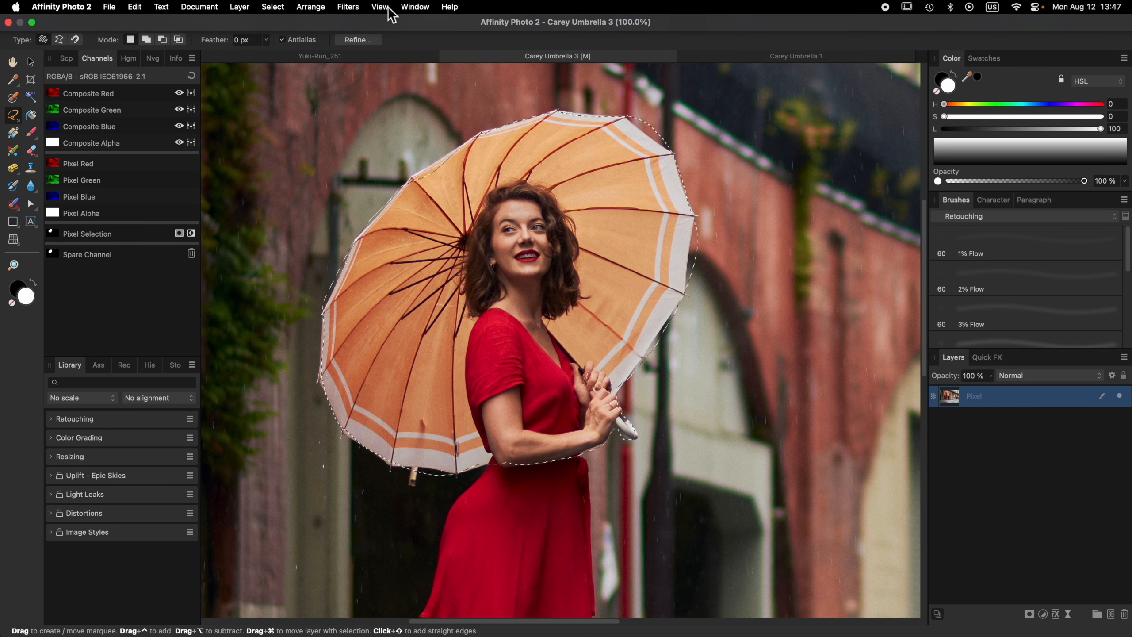
- Find the saved spare channel among the document's channels and display its black-and-white contents on the canvas
{"action": "left_click", "coordinate": [415, 7]}
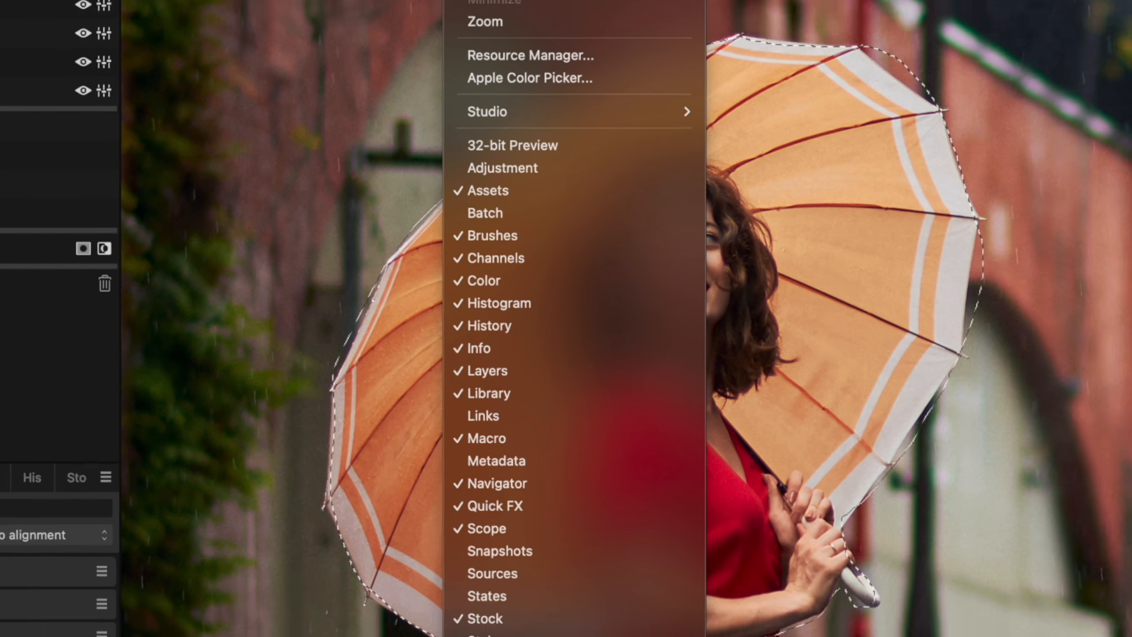
{"action": "left_click", "coordinate": [88, 50]}
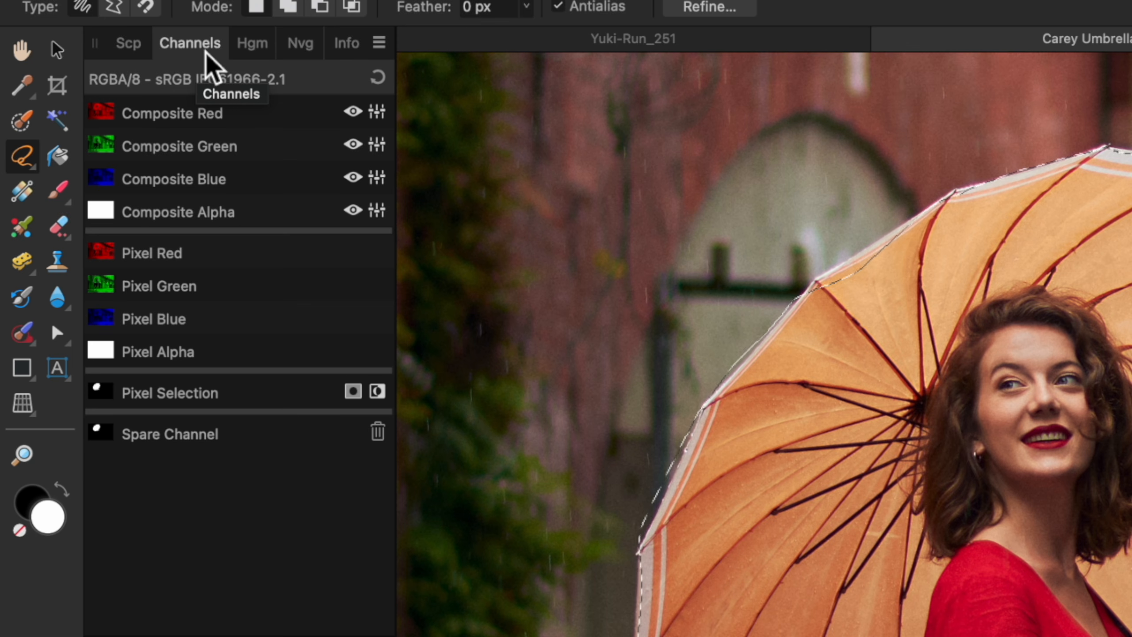
{"action": "left_click", "coordinate": [217, 439]}
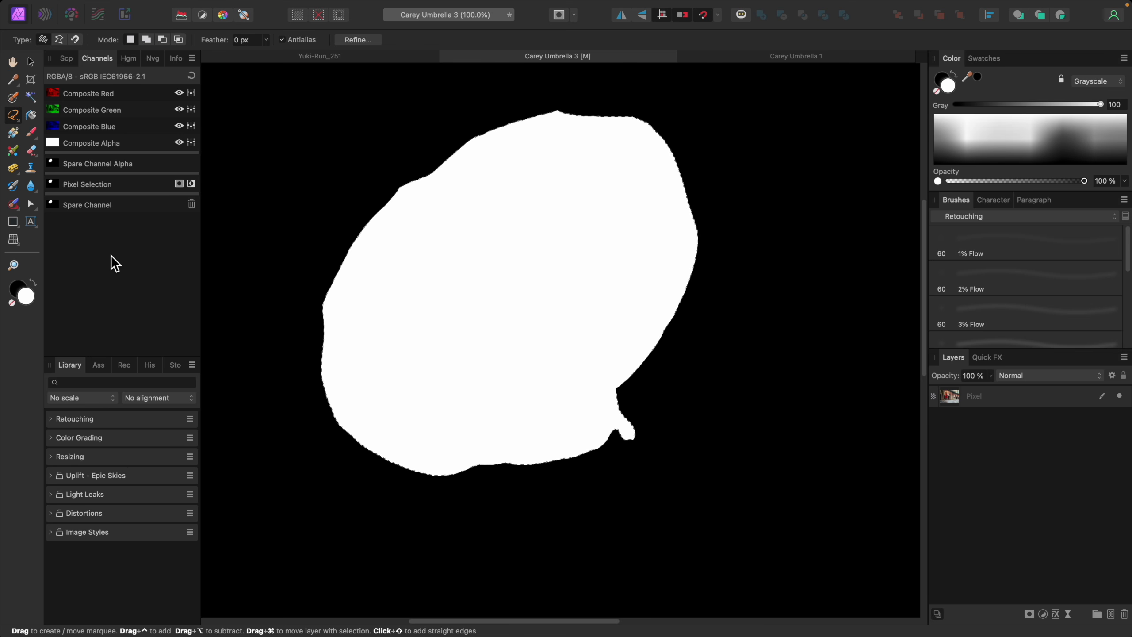
- Rename the spare channel as umbrella
{"action": "right_click", "coordinate": [108, 205]}
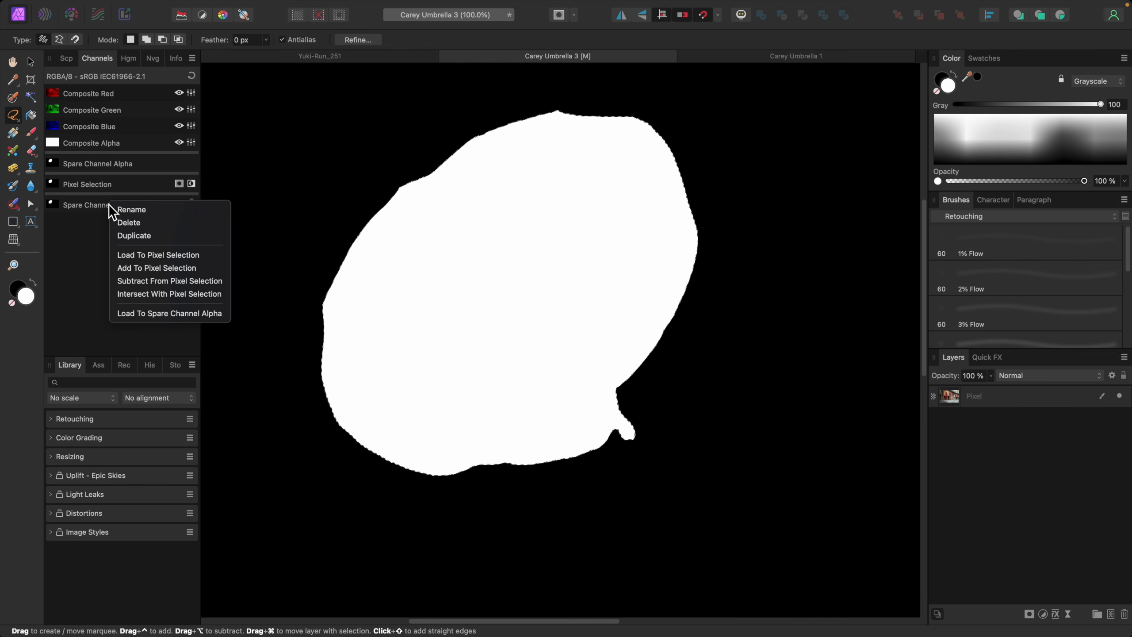
{"action": "left_click", "coordinate": [142, 208]}
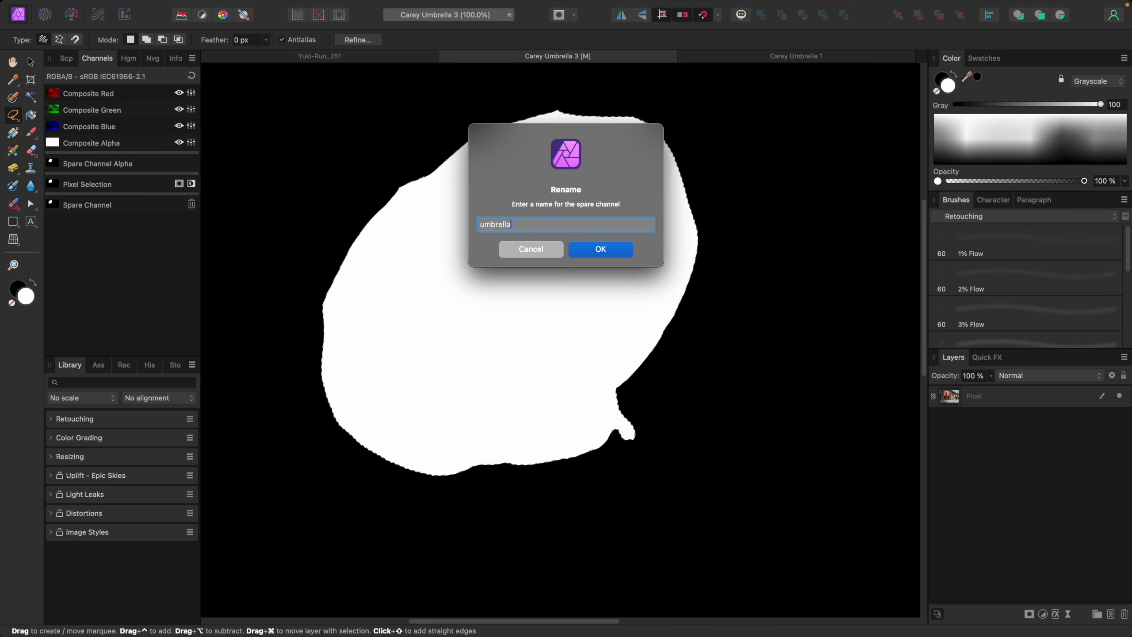
{"action": "key", "text": "Return"}
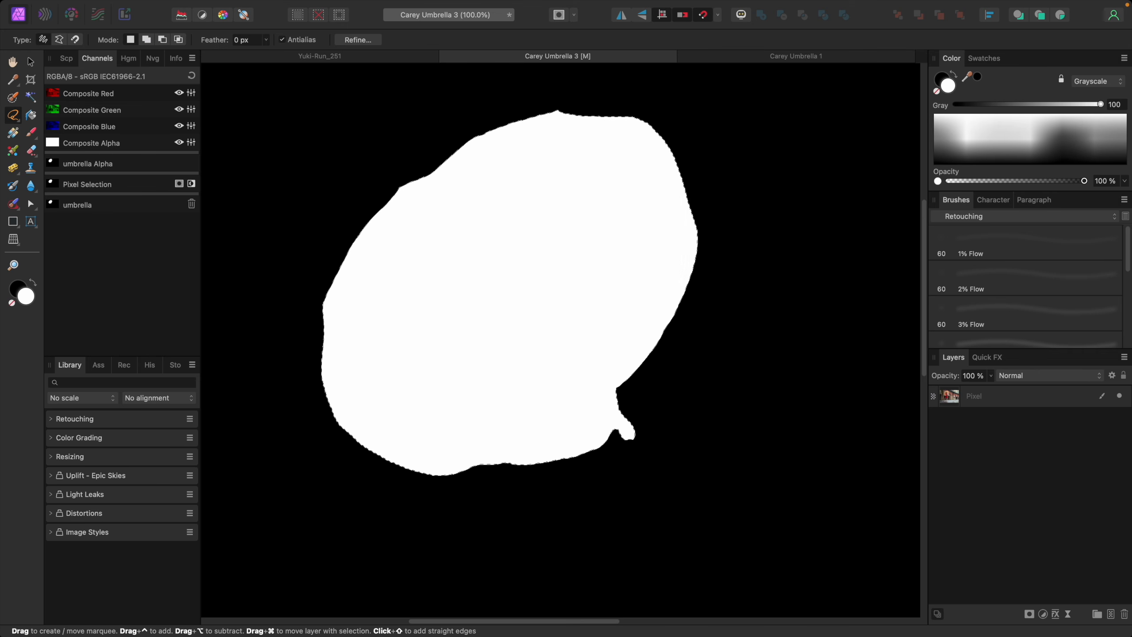
- Review the options available for the umbrella spare channel, and delete the channel
{"action": "right_click", "coordinate": [107, 208]}
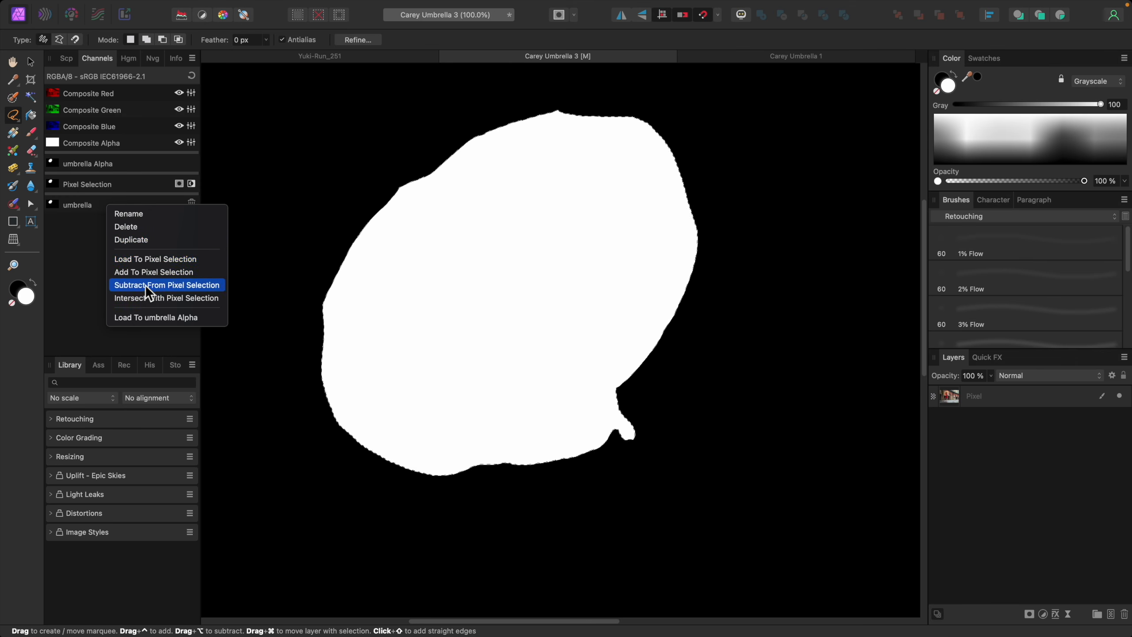
{"action": "left_click", "coordinate": [91, 249]}
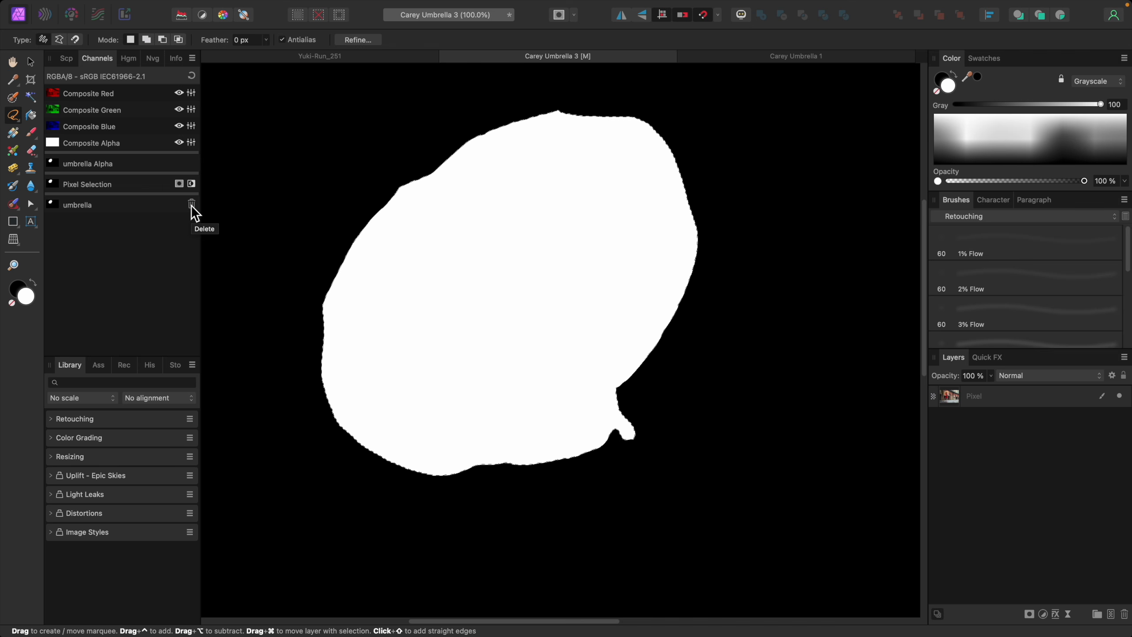
{"action": "left_click", "coordinate": [191, 204]}
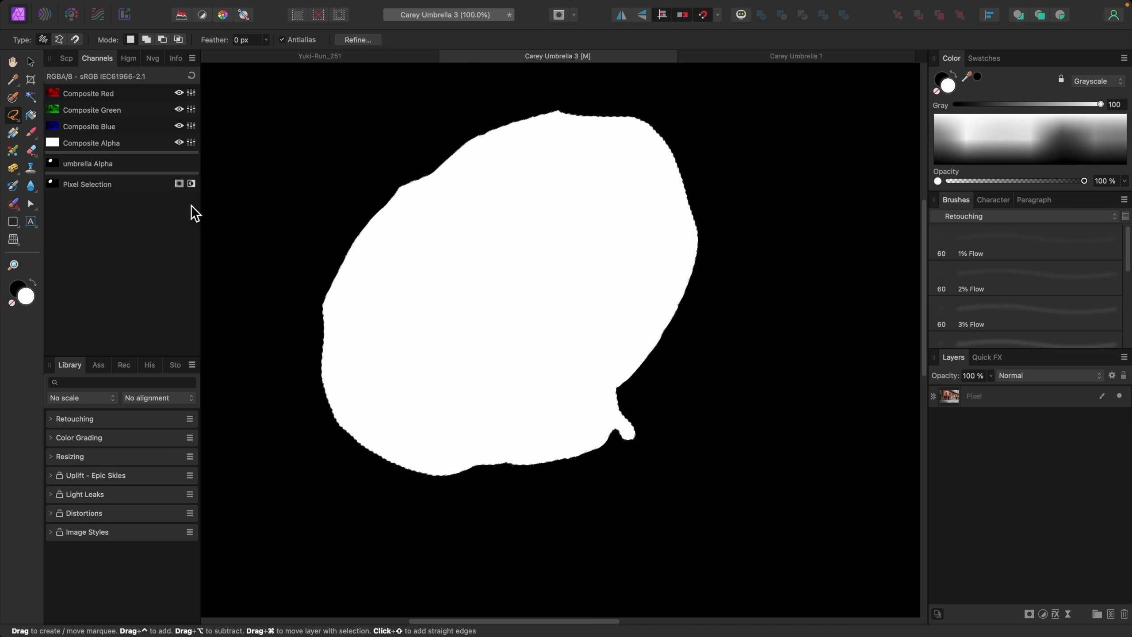
- Return to the Pixel layer and trace a polygonal selection from the umbrella's top down its outer edge to the woman's elbow
{"action": "left_click", "coordinate": [1004, 392]}
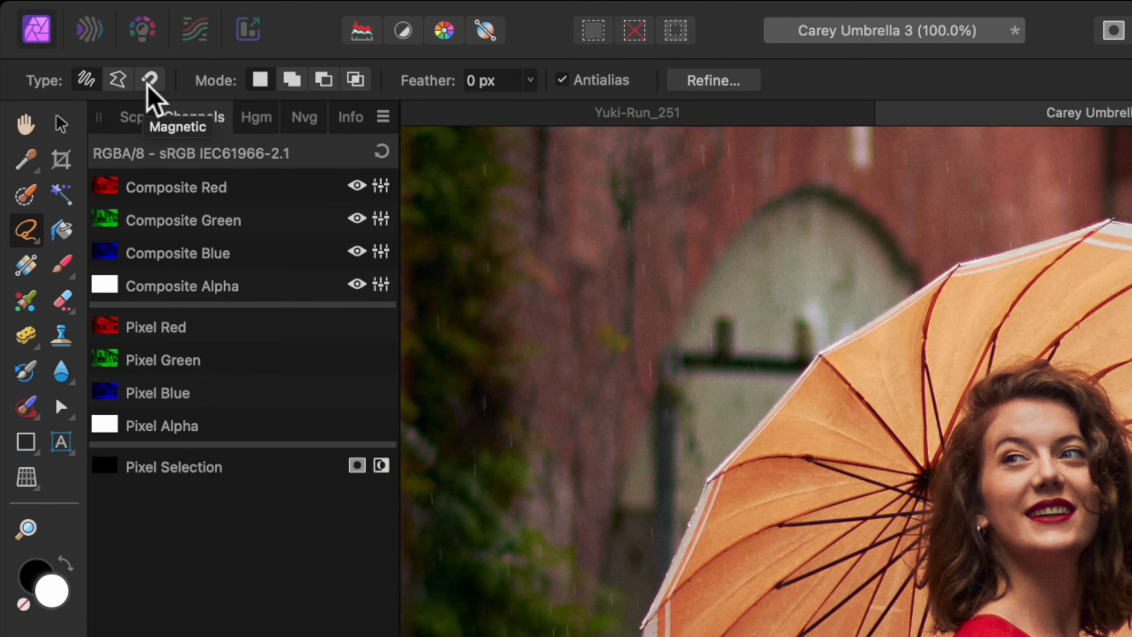
{"action": "left_click", "coordinate": [118, 84]}
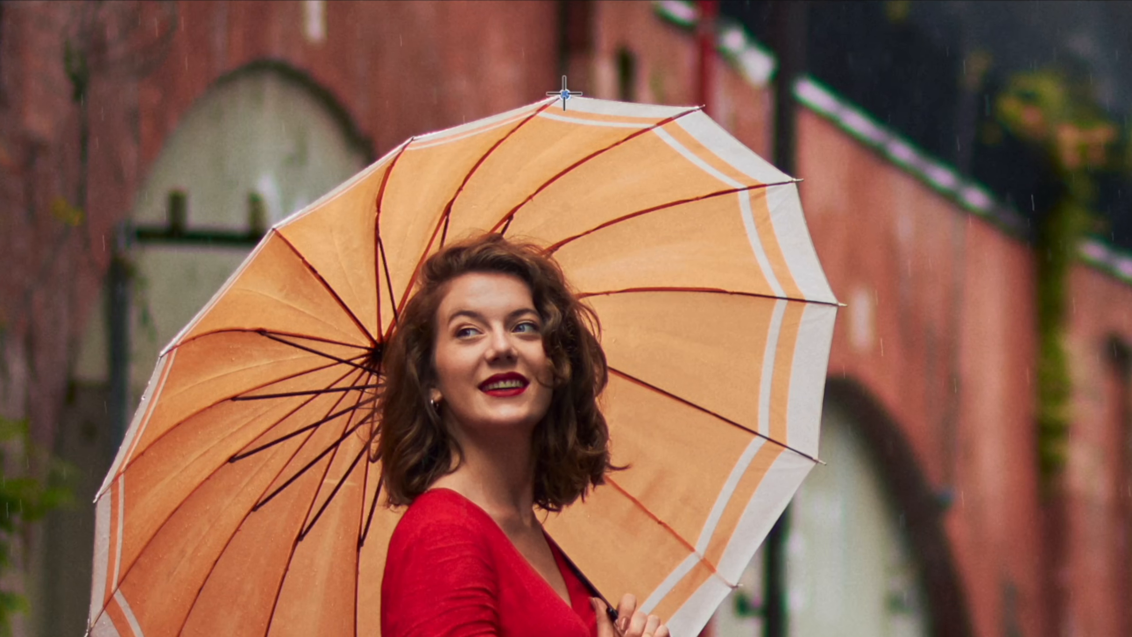
{"action": "left_click", "coordinate": [561, 111]}
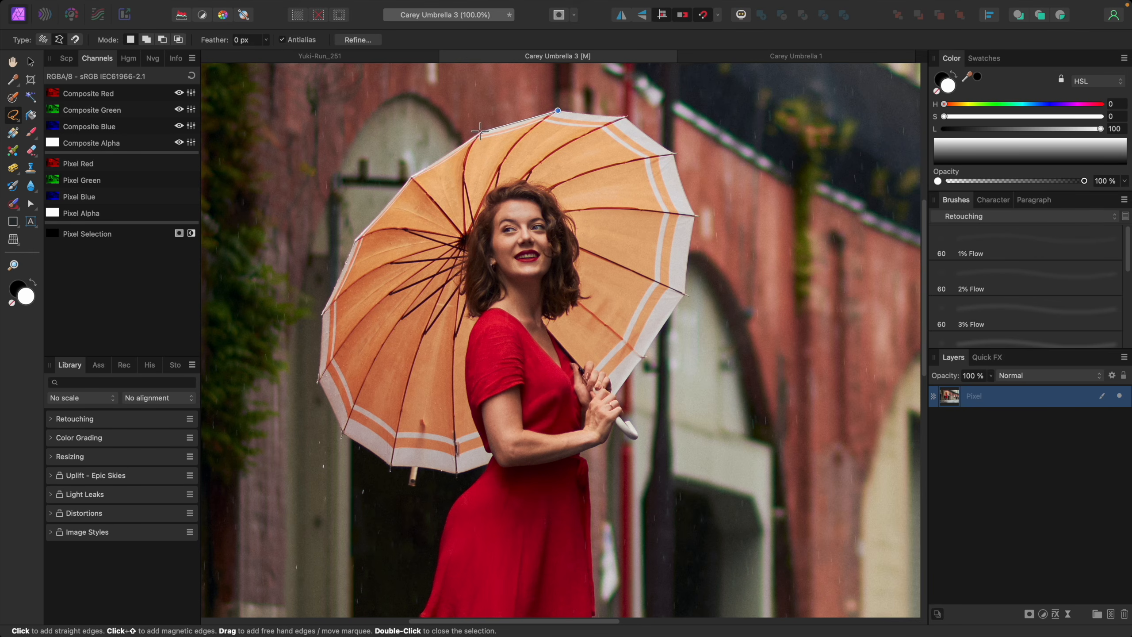
{"action": "left_click", "coordinate": [480, 132]}
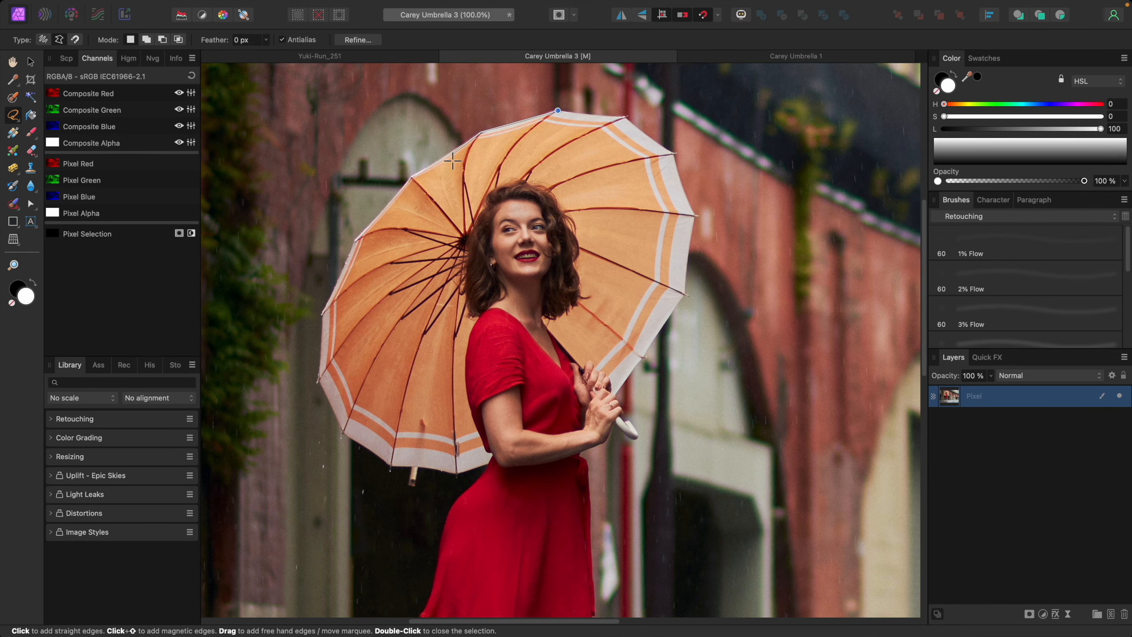
{"action": "left_click", "coordinate": [409, 190]}
{"action": "left_click", "coordinate": [319, 383]}
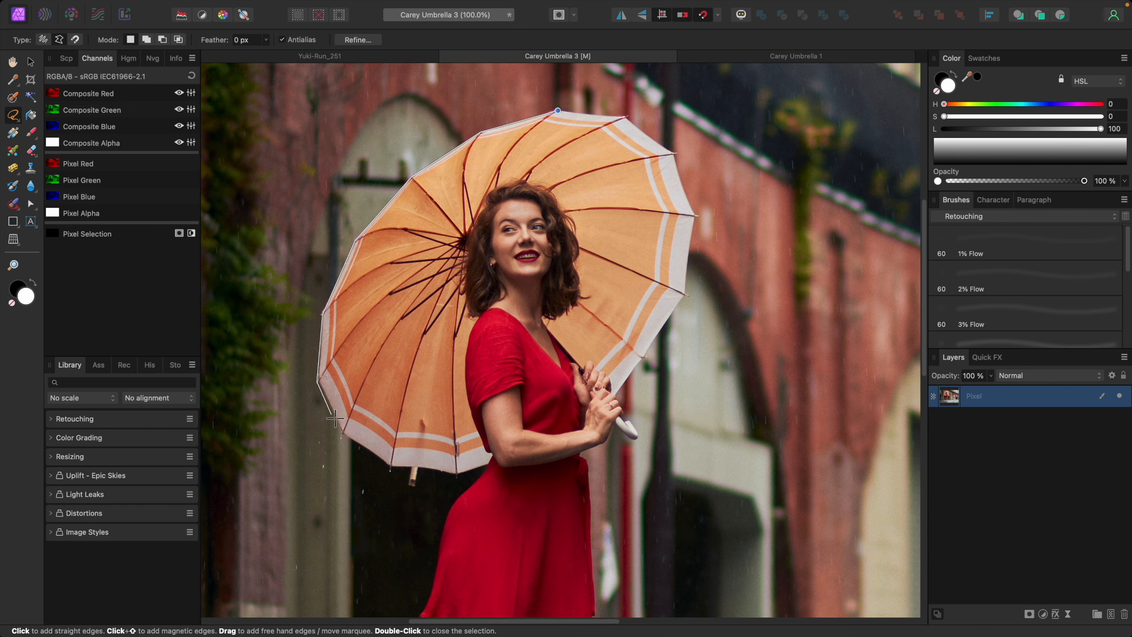
{"action": "left_click", "coordinate": [391, 466]}
{"action": "left_click", "coordinate": [458, 472]}
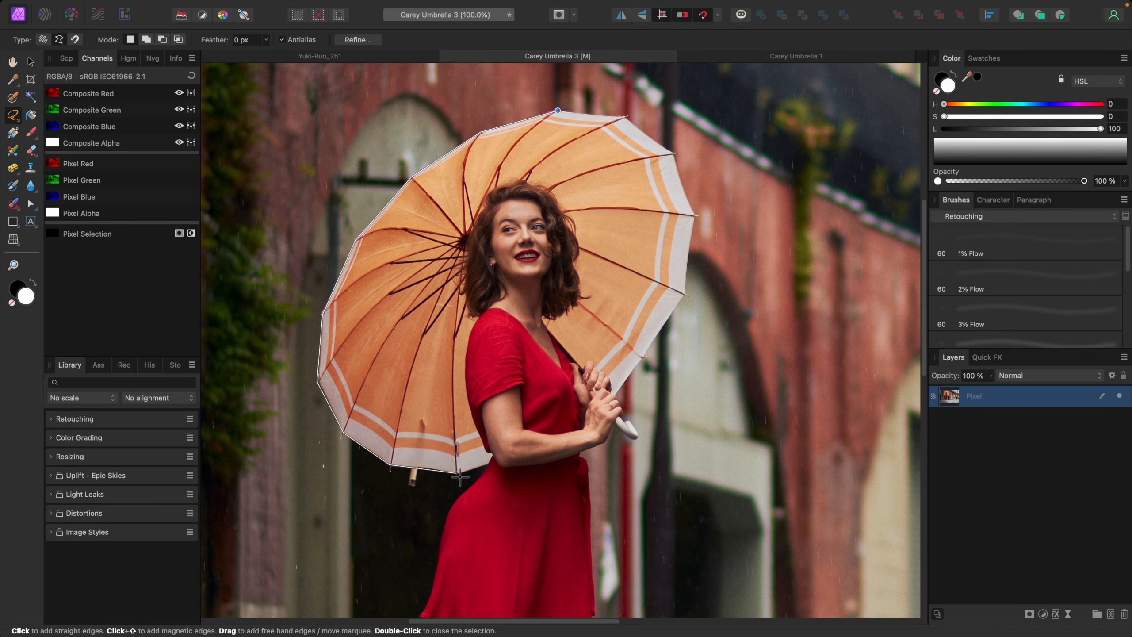
{"action": "left_click", "coordinate": [500, 467]}
{"action": "left_click", "coordinate": [509, 466]}
- Continue the polygonal selection in straight segments along the underside of the woman's forearm and up around her hand
{"action": "key", "text": "super+equal"}
{"action": "key", "text": "super+equal"}
{"action": "key", "text": "super+equal"}
{"action": "scroll", "coordinate": [508, 466], "scroll_direction": "down", "scroll_amount": 10}
{"action": "scroll", "coordinate": [507, 463], "scroll_direction": "up", "scroll_amount": 3}
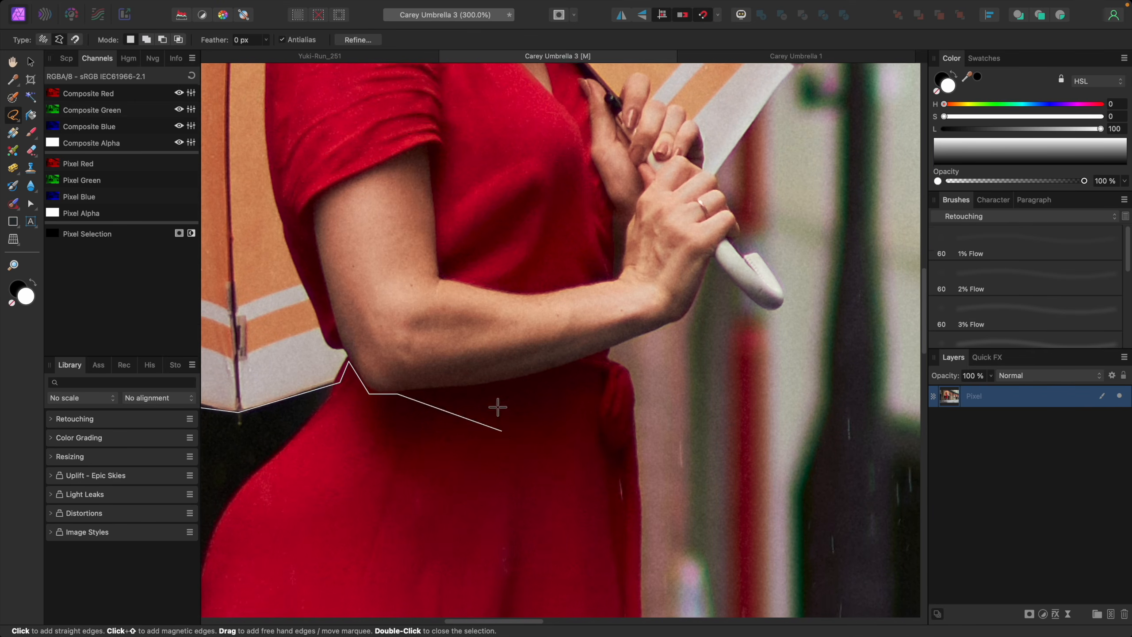
{"action": "scroll", "coordinate": [498, 407], "scroll_direction": "up", "scroll_amount": 2}
{"action": "left_click", "coordinate": [493, 414]}
{"action": "left_click", "coordinate": [529, 407]}
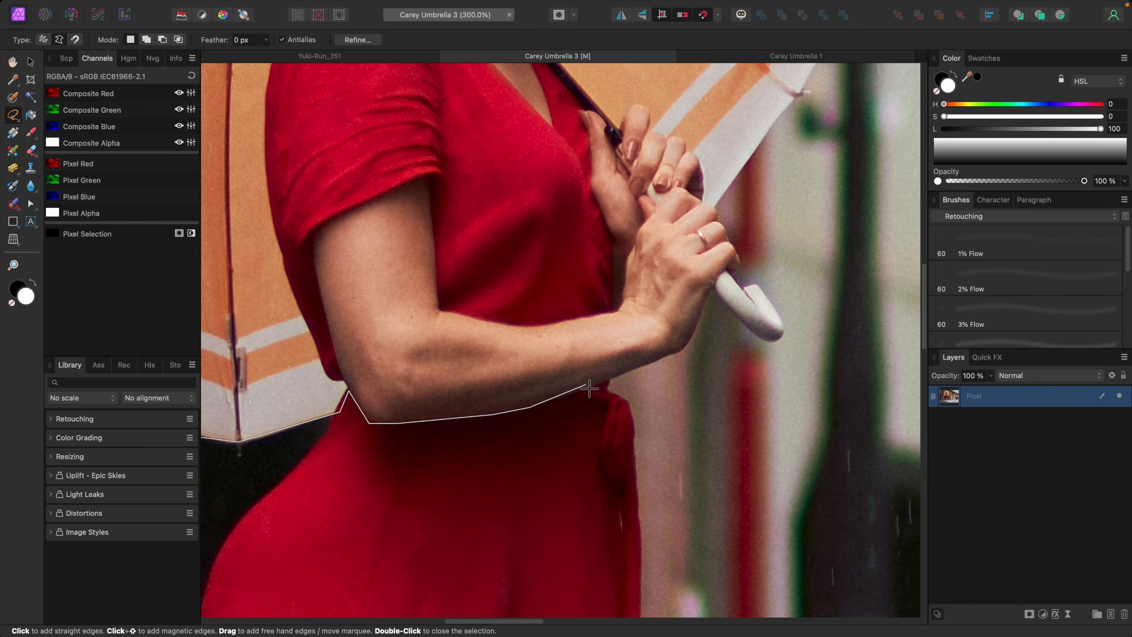
{"action": "left_click", "coordinate": [587, 386]}
{"action": "left_click", "coordinate": [711, 290]}
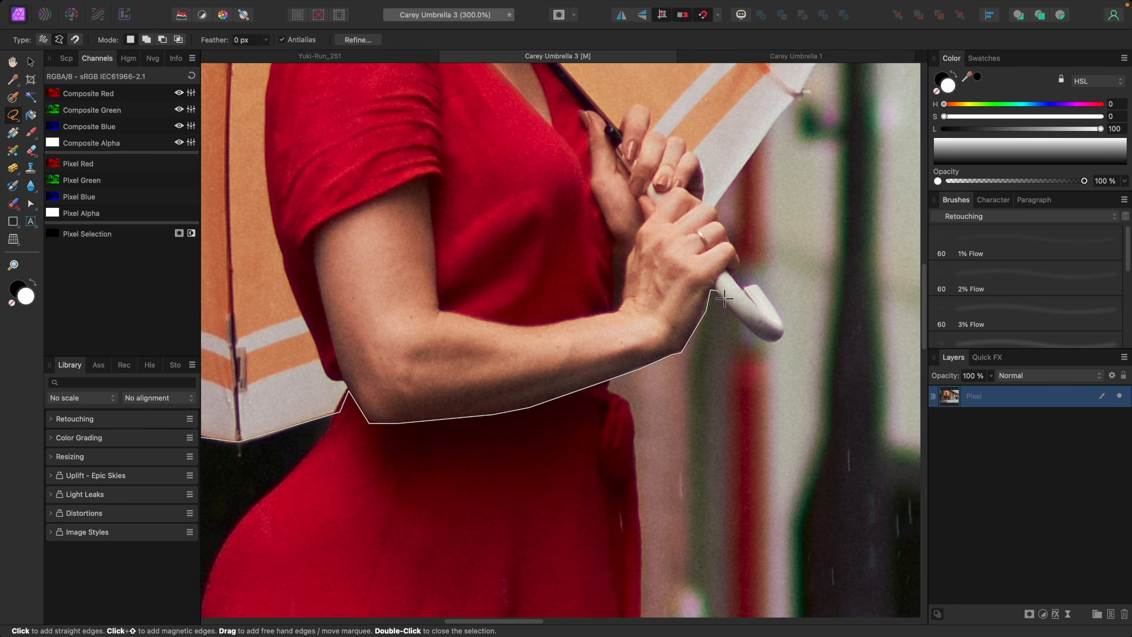
- Extend the polygonal outline around the umbrella's curved white handle and back up along her hand
{"action": "left_click", "coordinate": [730, 307]}
{"action": "left_click", "coordinate": [742, 356]}
{"action": "left_click", "coordinate": [774, 350]}
{"action": "mouse_move", "coordinate": [744, 327]}
{"action": "left_mouse_down"}
{"action": "mouse_move", "coordinate": [774, 343]}
{"action": "mouse_move", "coordinate": [790, 332]}
{"action": "left_mouse_up"}
{"action": "mouse_move", "coordinate": [767, 288]}
{"action": "left_mouse_down"}
{"action": "mouse_move", "coordinate": [731, 272]}
{"action": "mouse_move", "coordinate": [744, 269]}
{"action": "mouse_move", "coordinate": [722, 213]}
{"action": "left_mouse_up"}
{"action": "left_click", "coordinate": [721, 213]}
- Extend the polygonal outline up the umbrella's remaining edge and close it into a pixel selection at the starting point
{"action": "key", "text": "super+1"}
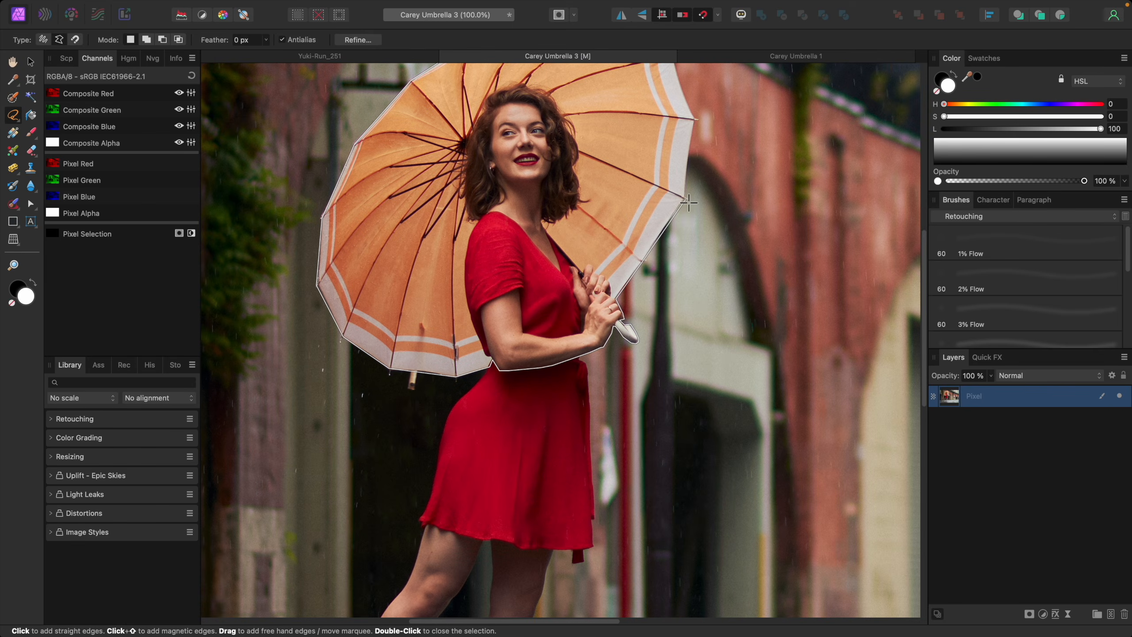
{"action": "scroll", "coordinate": [690, 208], "scroll_direction": "up", "scroll_amount": 3}
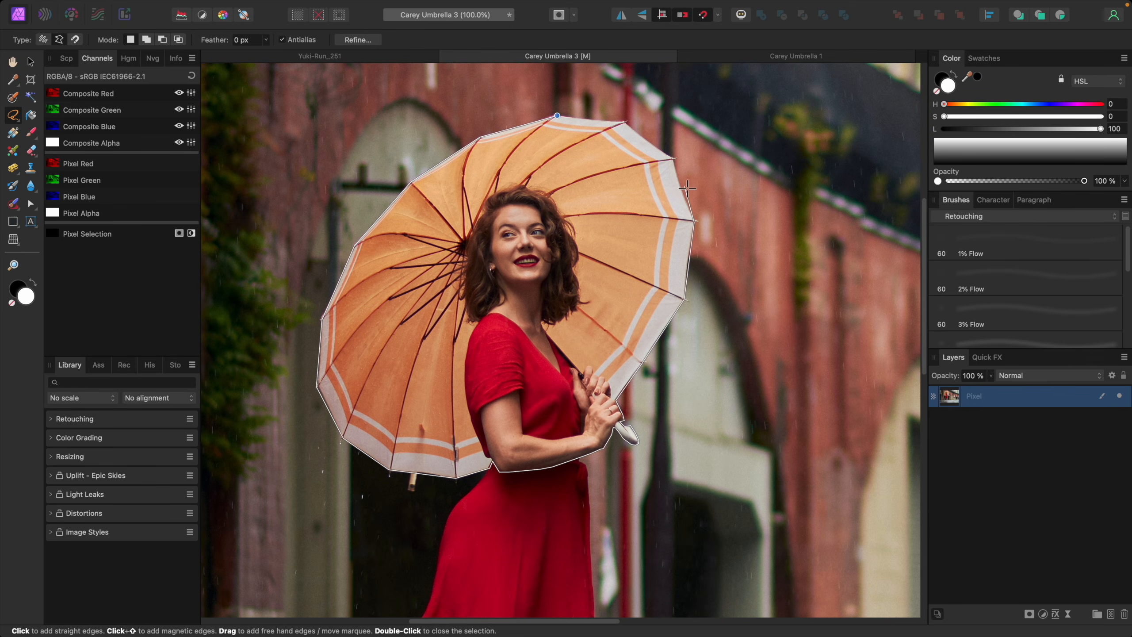
{"action": "left_click", "coordinate": [675, 158]}
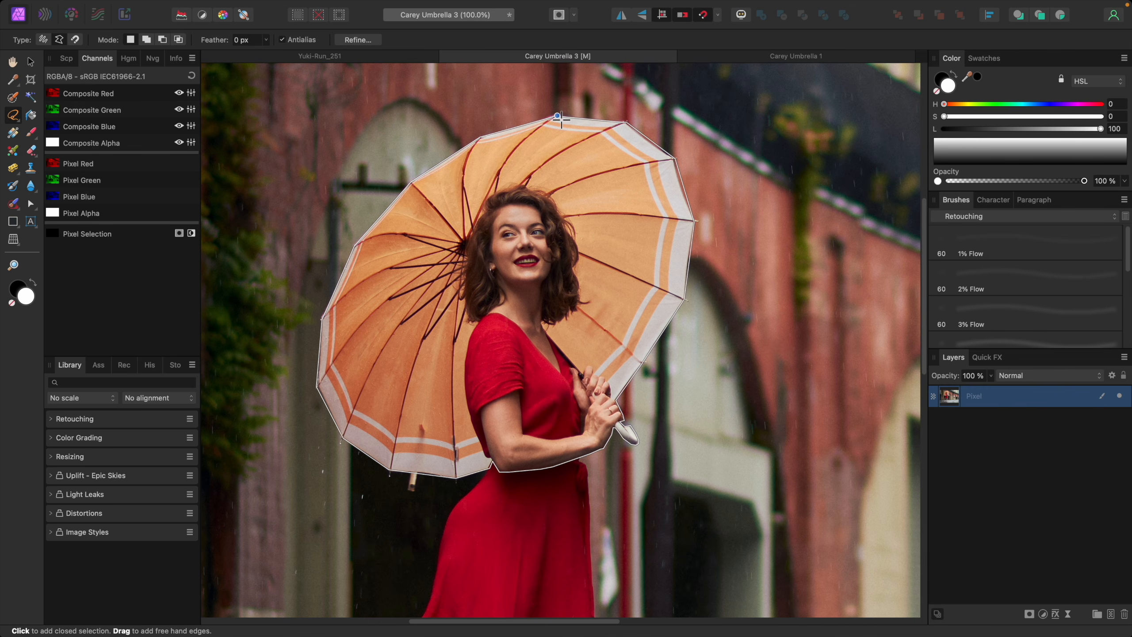
{"action": "double_click", "coordinate": [609, 120]}
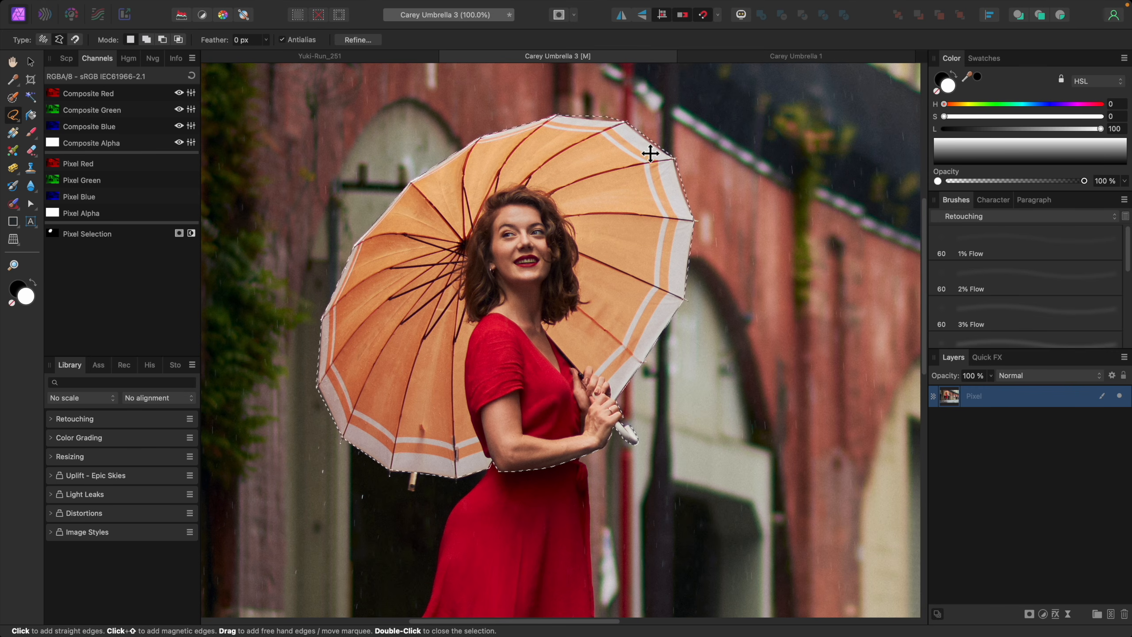
{"action": "left_click_drag", "start_coordinate": [589, 235], "coordinate": [670, 238]}
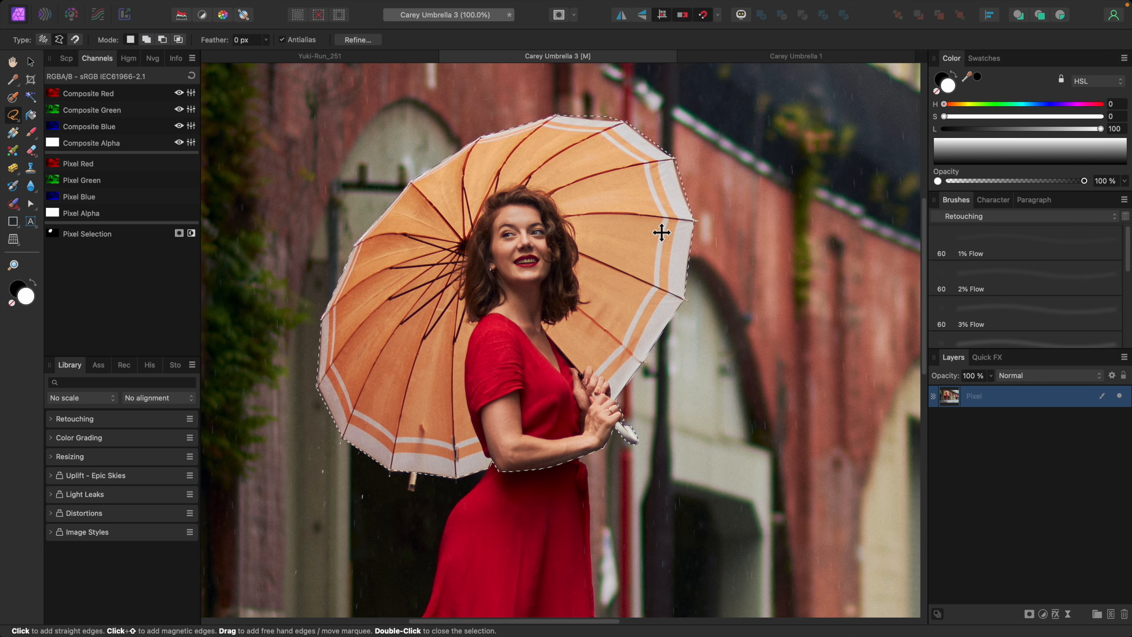
- Clear the selection and trace a magnetic outline from the umbrella's top, including the wooden tip protruding below the canopy
{"action": "key", "text": "super+d"}
{"action": "left_click", "coordinate": [75, 40]}
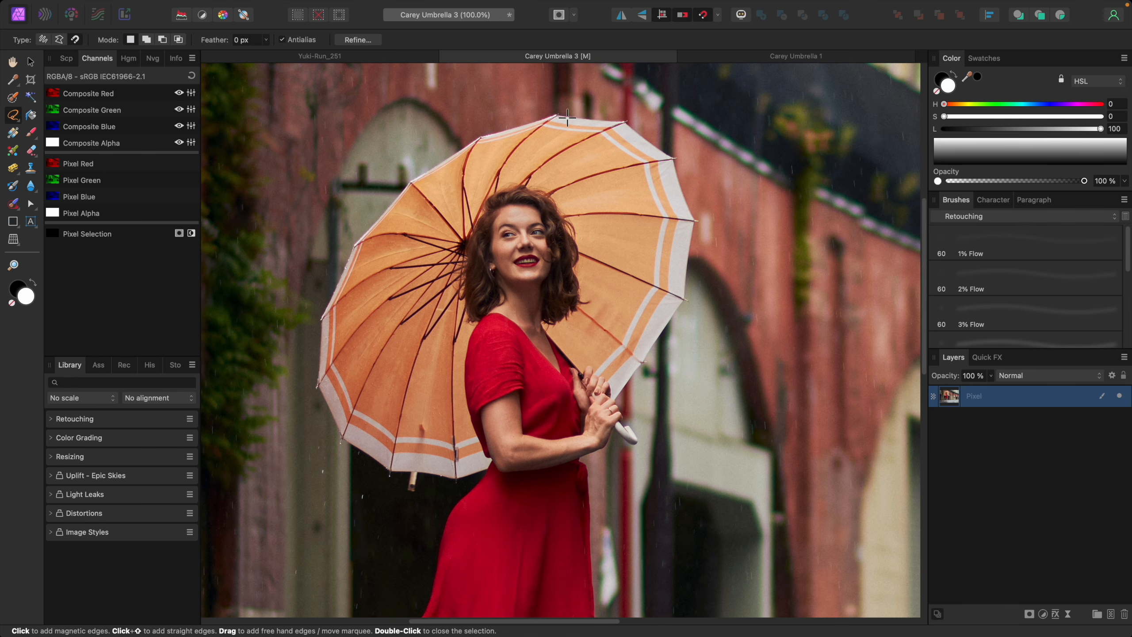
{"action": "scroll", "coordinate": [567, 118], "scroll_direction": "up", "scroll_amount": 3}
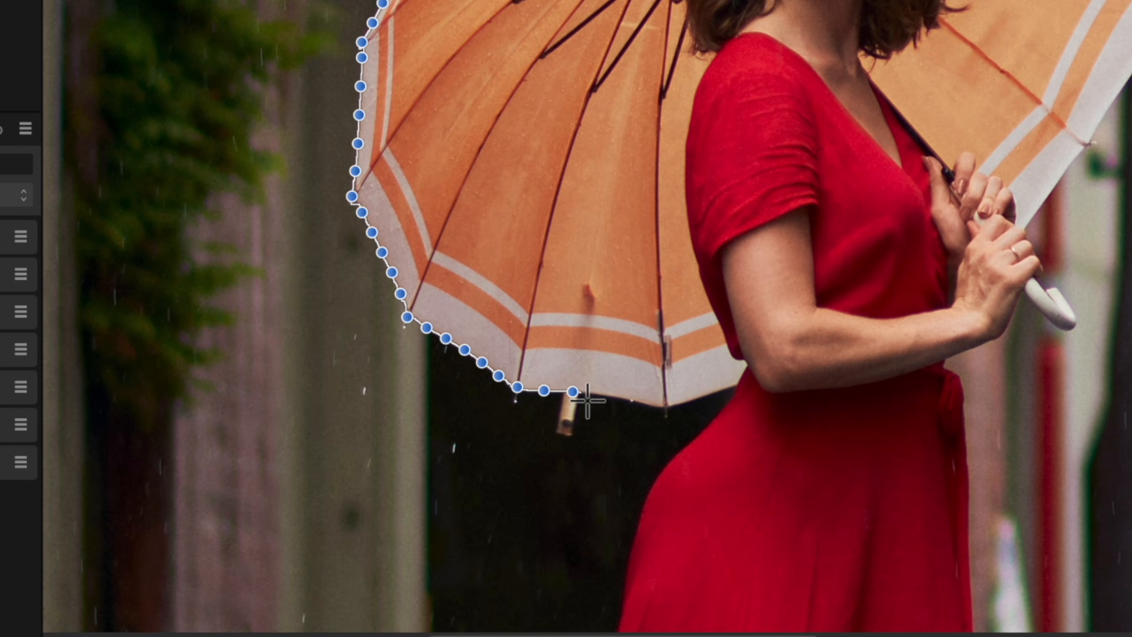
{"action": "left_click", "coordinate": [574, 391]}
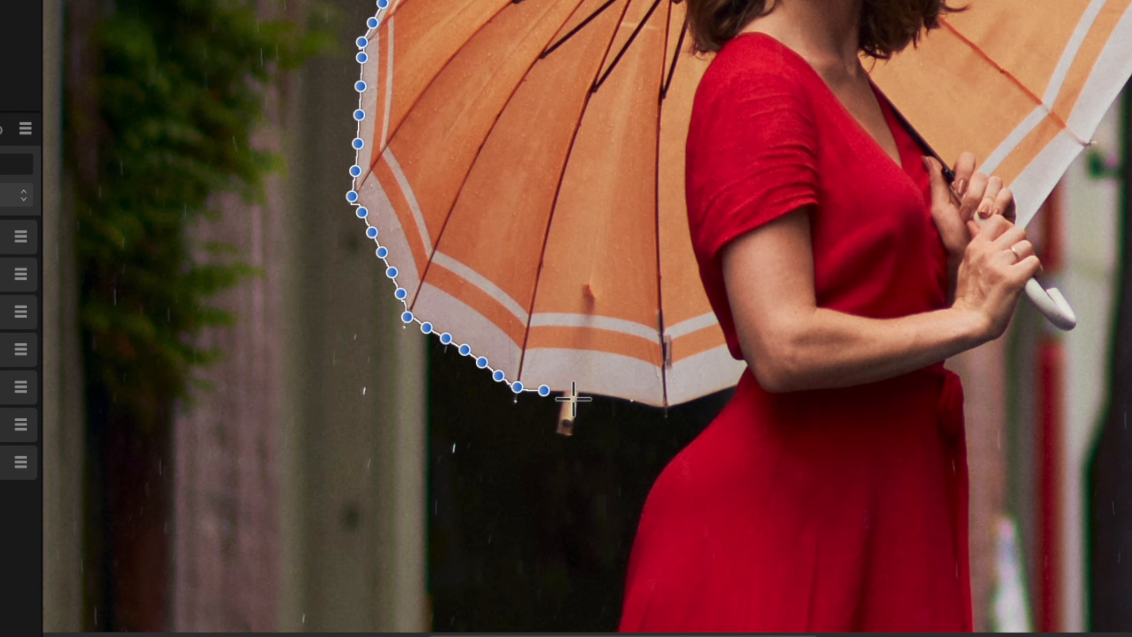
{"action": "left_click", "coordinate": [560, 434]}
{"action": "left_click", "coordinate": [572, 435]}
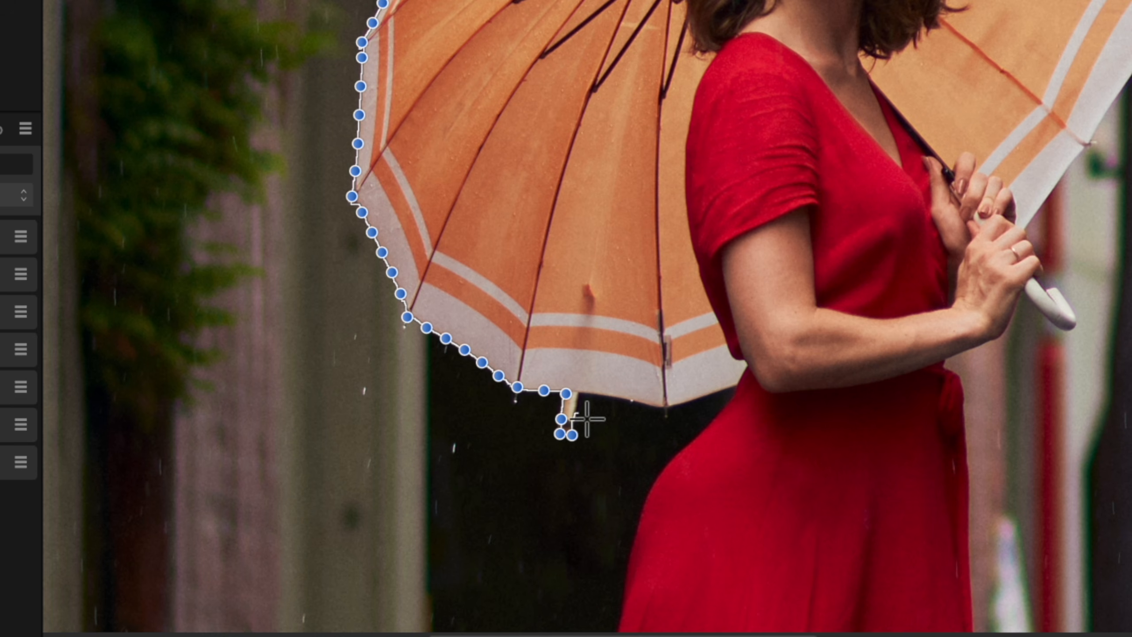
{"action": "left_click", "coordinate": [580, 393]}
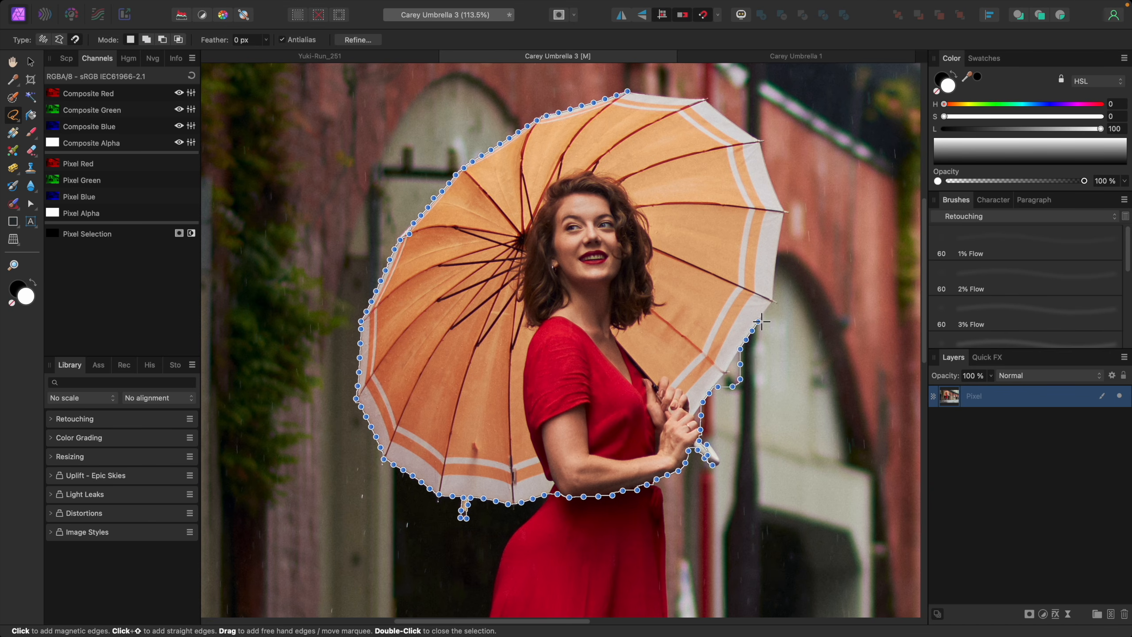
- Remove the stray magnetic nodes beside the canopy's lower edge, retrace that edge, and close the selection at the umbrella's top
{"action": "key", "text": "BackSpace"}
{"action": "key", "text": "BackSpace"}
{"action": "key", "text": "BackSpace"}
{"action": "key", "text": "BackSpace"}
{"action": "key", "text": "BackSpace"}
{"action": "key", "text": "BackSpace"}
{"action": "key", "text": "BackSpace"}
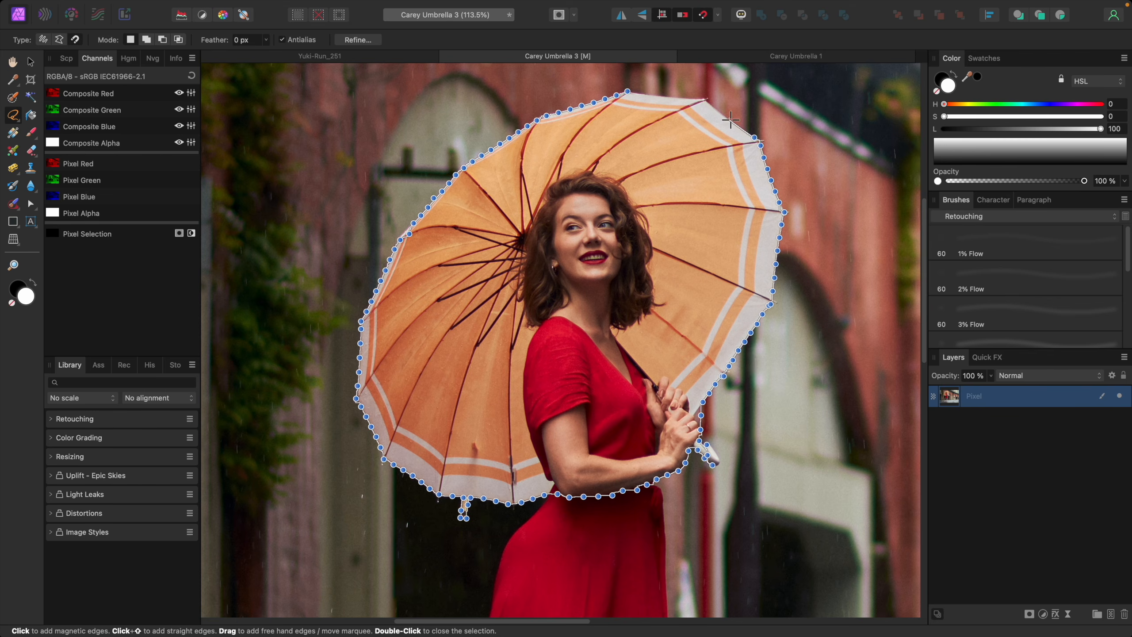
{"action": "left_click", "coordinate": [635, 95]}
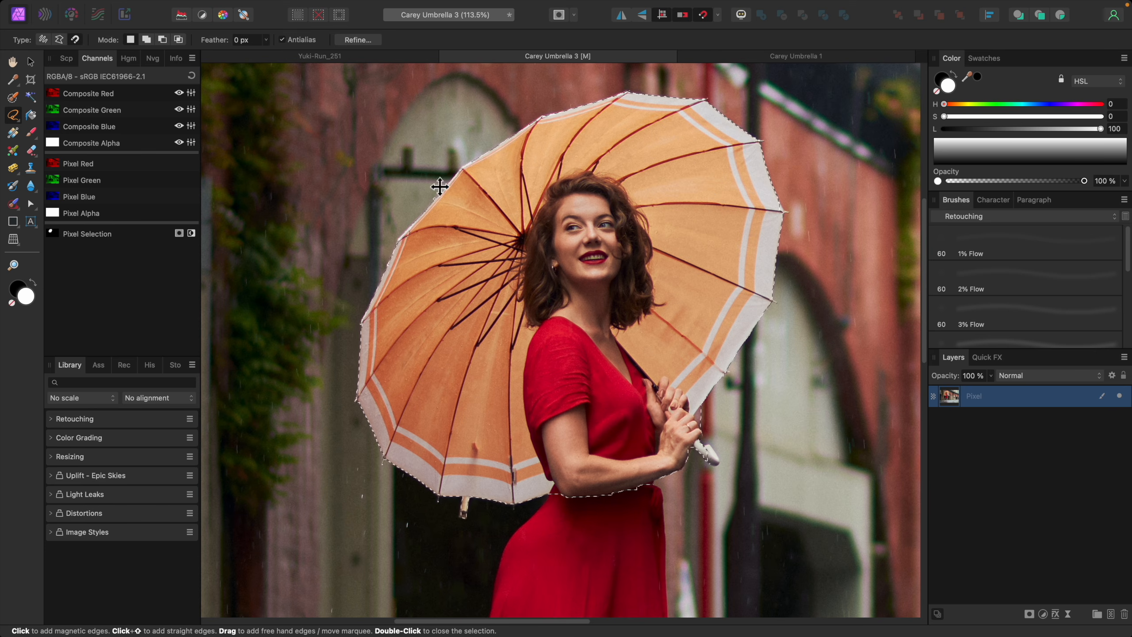
- Review the Rectangular Marquee, Column Marquee and Selection Brush tools, and return to the Freehand Selection Tool
{"action": "left_click", "coordinate": [18, 121]}
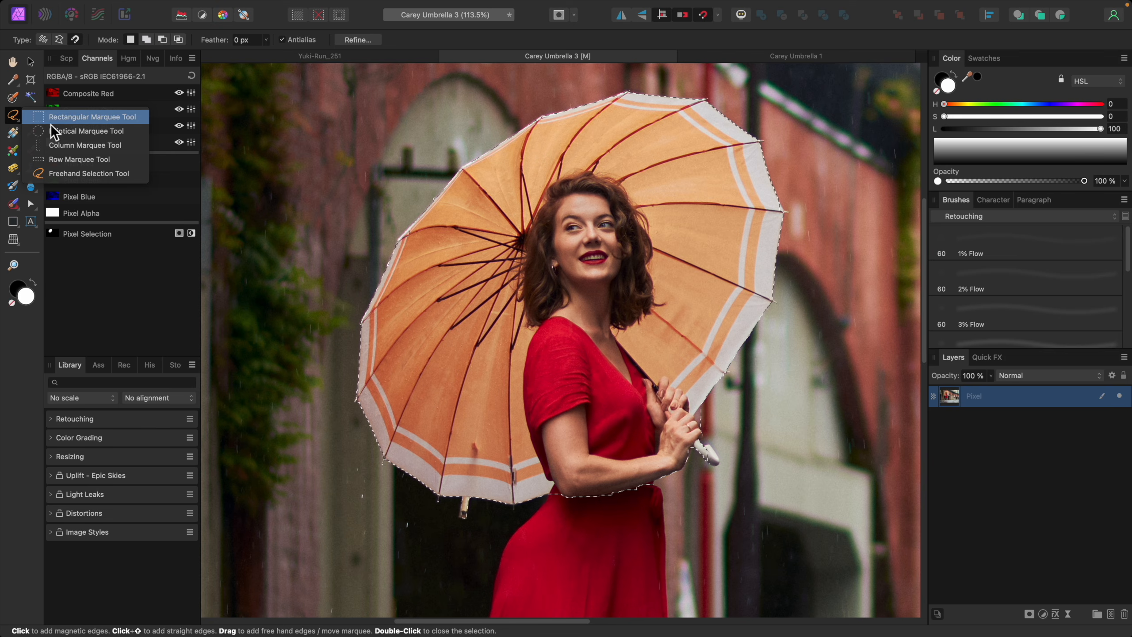
{"action": "left_click", "coordinate": [48, 122]}
{"action": "left_click", "coordinate": [22, 122]}
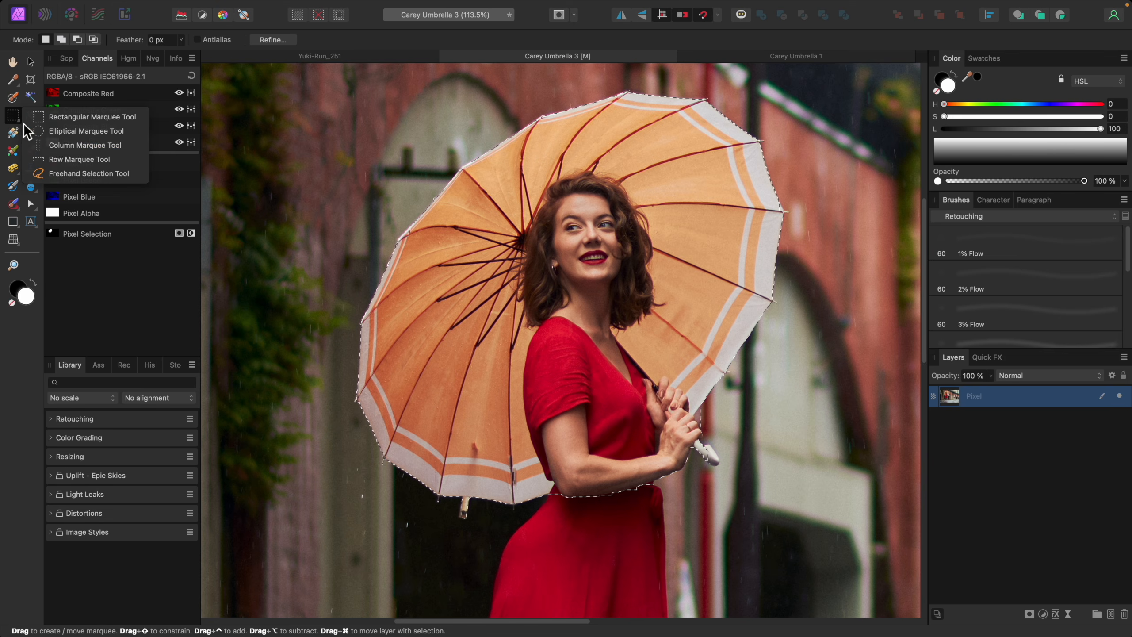
{"action": "left_click", "coordinate": [56, 147]}
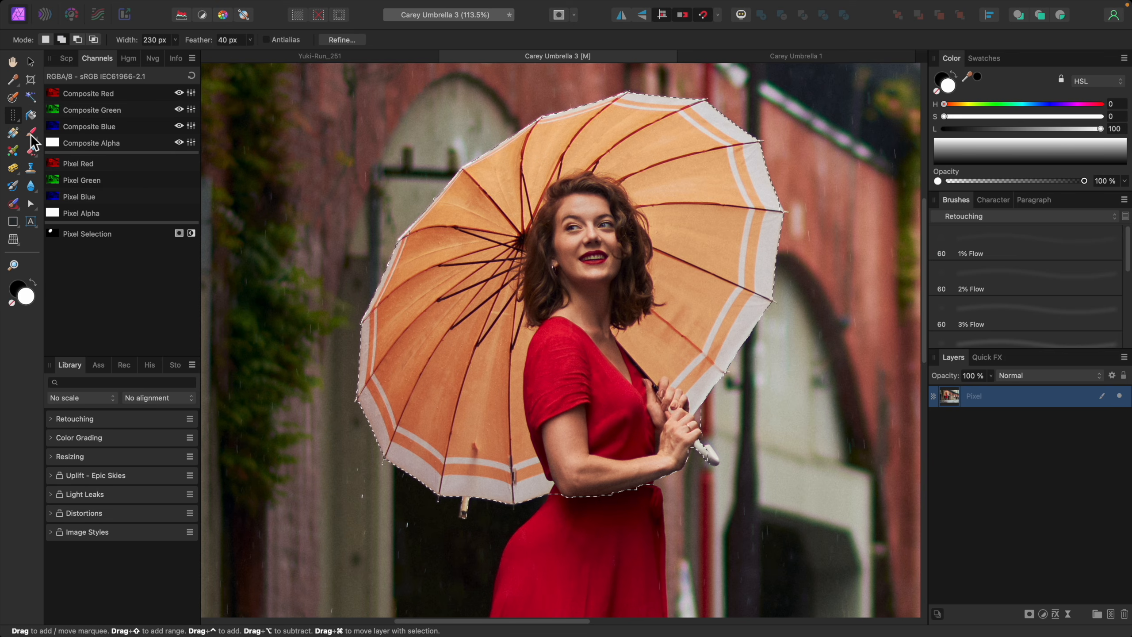
{"action": "left_click", "coordinate": [14, 99]}
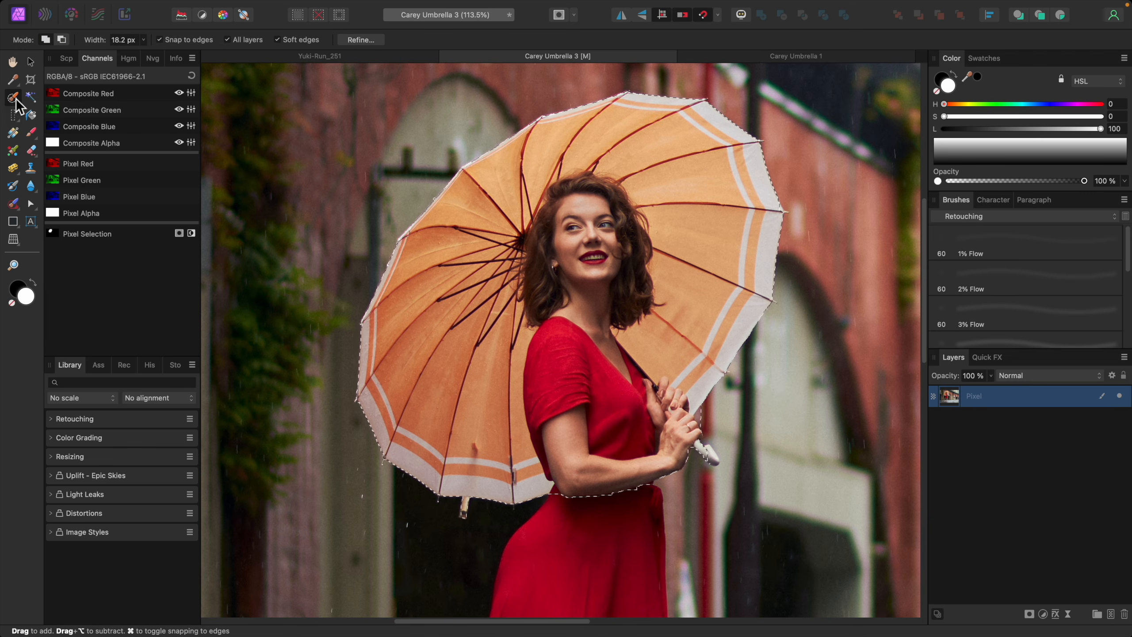
{"action": "left_click", "coordinate": [20, 122]}
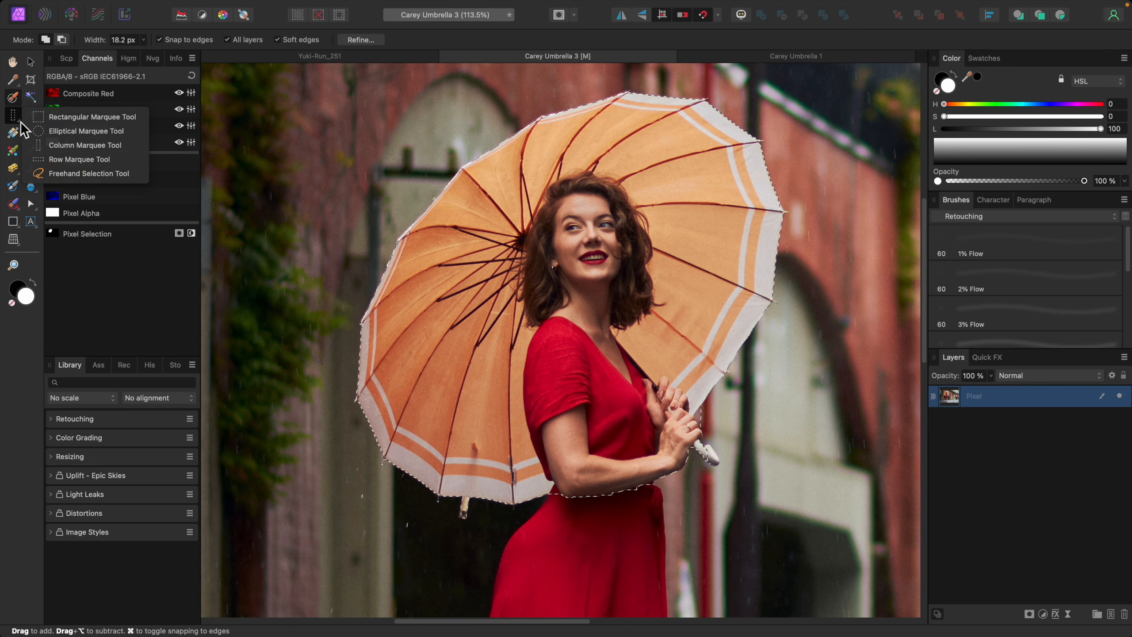
{"action": "left_click", "coordinate": [77, 171]}
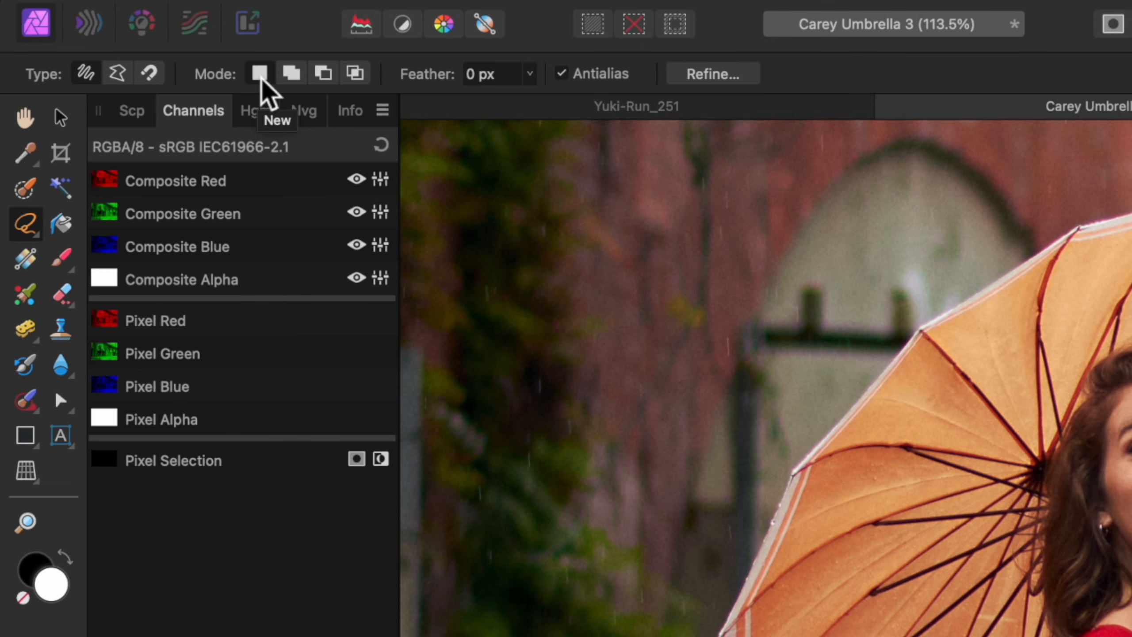
- In New mode, draw successive freehand selections over the umbrella, the woman's hands and her upper body, each replacing the last
{"action": "mouse_move", "coordinate": [1020, 325]}
{"action": "left_mouse_down"}
{"action": "mouse_move", "coordinate": [975, 361]}
{"action": "mouse_move", "coordinate": [1131, 636]}
{"action": "left_mouse_up"}
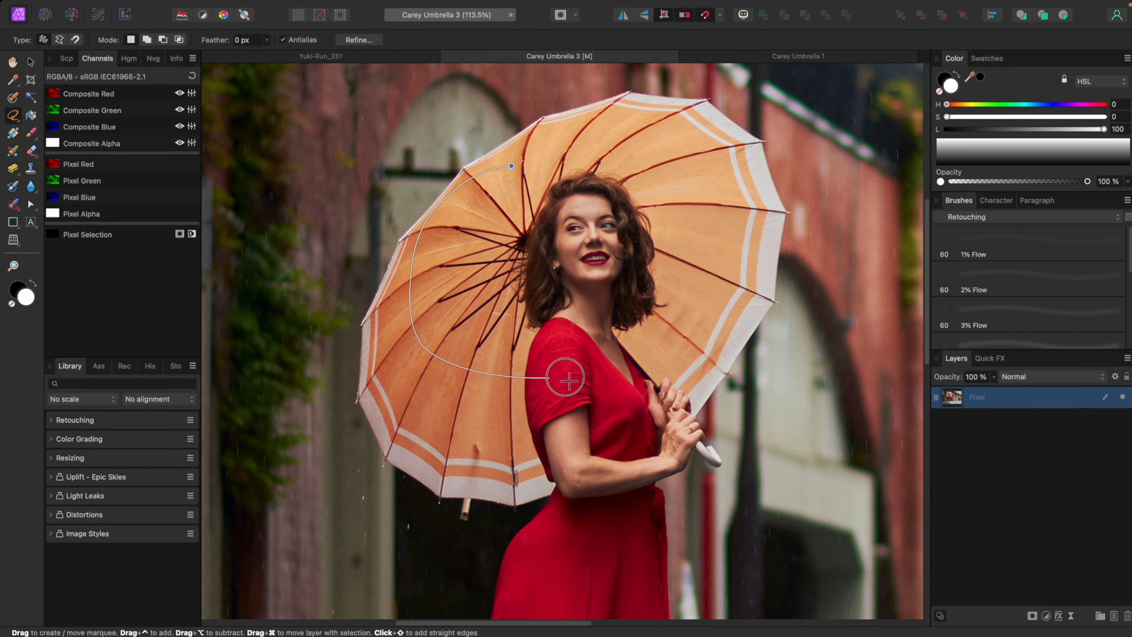
{"action": "mouse_move", "coordinate": [565, 378]}
{"action": "left_mouse_down"}
{"action": "mouse_move", "coordinate": [678, 251]}
{"action": "mouse_move", "coordinate": [603, 156]}
{"action": "mouse_move", "coordinate": [517, 161]}
{"action": "left_mouse_up"}
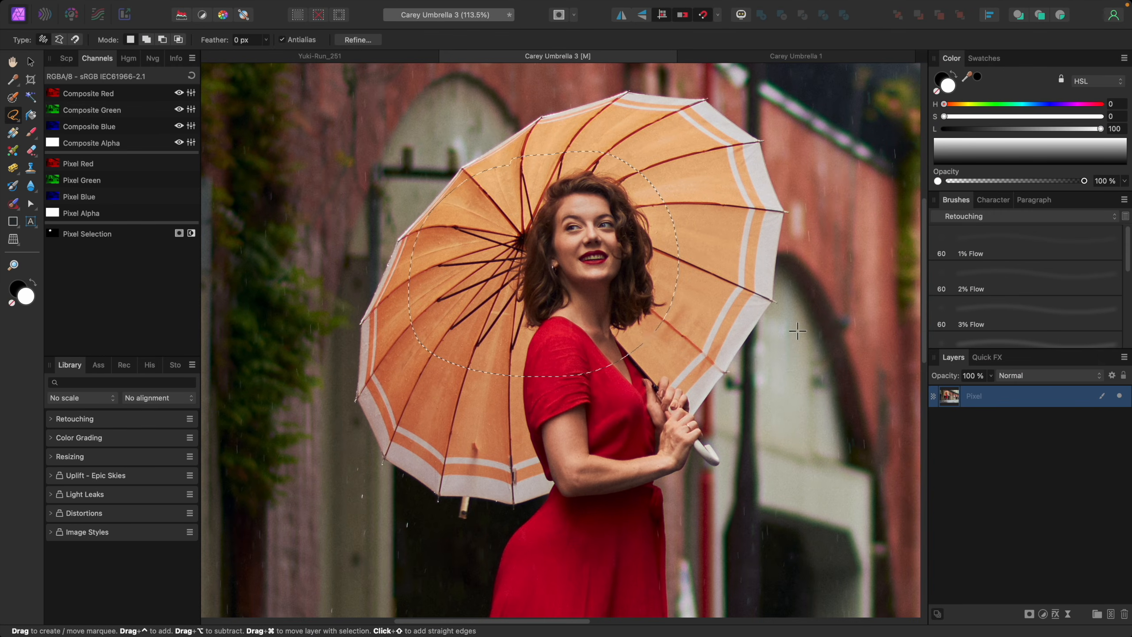
{"action": "scroll", "coordinate": [780, 328], "scroll_direction": "down", "scroll_amount": 3}
{"action": "mouse_move", "coordinate": [740, 364]}
{"action": "left_mouse_down"}
{"action": "mouse_move", "coordinate": [634, 431]}
{"action": "mouse_move", "coordinate": [696, 475]}
{"action": "mouse_move", "coordinate": [790, 403]}
{"action": "mouse_move", "coordinate": [756, 362]}
{"action": "left_mouse_up"}
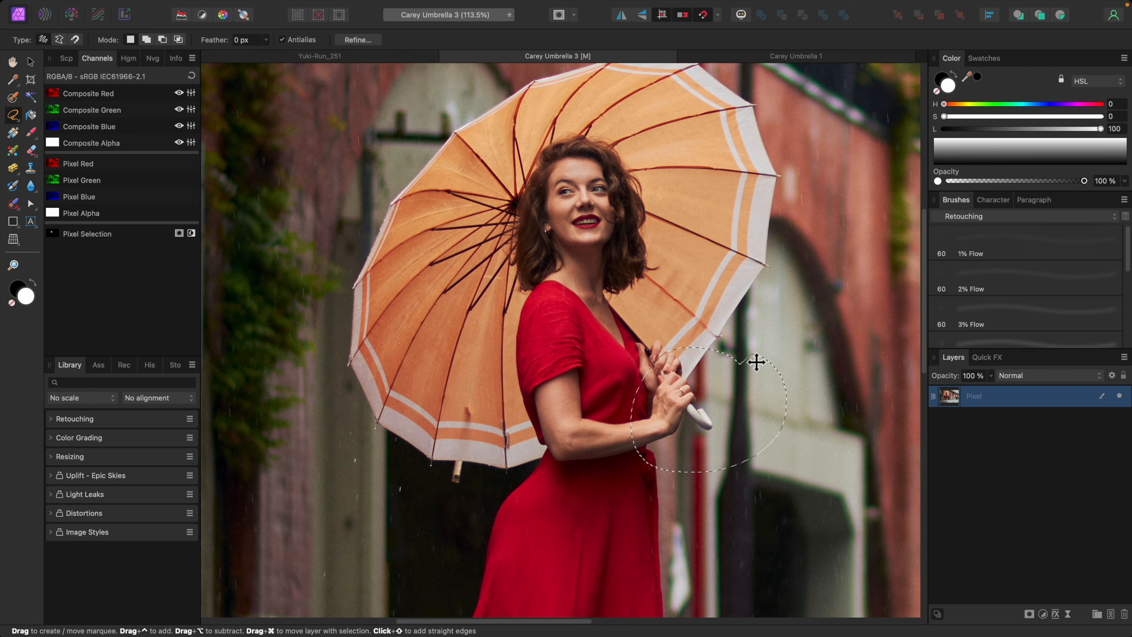
{"action": "mouse_move", "coordinate": [500, 388]}
{"action": "left_mouse_down"}
{"action": "mouse_move", "coordinate": [461, 329]}
{"action": "mouse_move", "coordinate": [400, 423]}
{"action": "mouse_move", "coordinate": [511, 422]}
{"action": "mouse_move", "coordinate": [500, 388]}
{"action": "left_mouse_up"}
{"action": "mouse_move", "coordinate": [577, 251]}
{"action": "left_mouse_down"}
{"action": "mouse_move", "coordinate": [553, 285]}
{"action": "mouse_move", "coordinate": [606, 252]}
{"action": "mouse_move", "coordinate": [578, 250]}
{"action": "left_mouse_up"}
- Draw a freehand selection around the beige wall arch, and replace it with one around the white arch beside it
{"action": "key", "text": "super+0"}
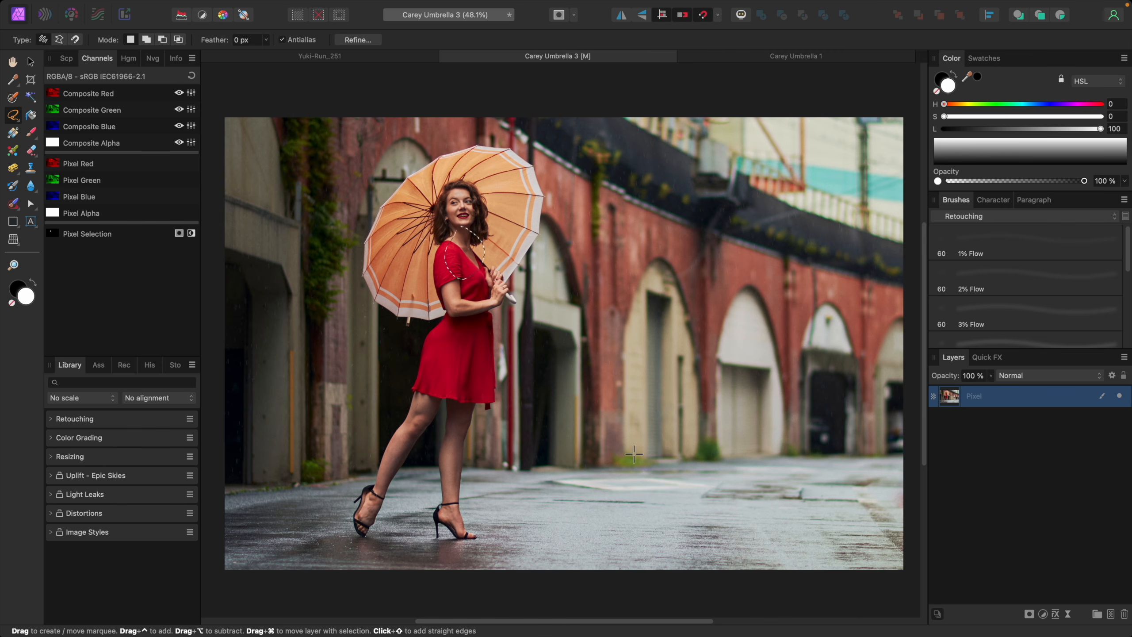
{"action": "mouse_move", "coordinate": [622, 457]}
{"action": "left_mouse_down"}
{"action": "mouse_move", "coordinate": [624, 339]}
{"action": "mouse_move", "coordinate": [665, 262]}
{"action": "mouse_move", "coordinate": [704, 329]}
{"action": "mouse_move", "coordinate": [706, 450]}
{"action": "mouse_move", "coordinate": [701, 466]}
{"action": "mouse_move", "coordinate": [625, 459]}
{"action": "left_mouse_up"}
{"action": "mouse_move", "coordinate": [717, 454]}
{"action": "left_mouse_down"}
{"action": "mouse_move", "coordinate": [725, 366]}
{"action": "mouse_move", "coordinate": [754, 289]}
{"action": "mouse_move", "coordinate": [787, 358]}
{"action": "mouse_move", "coordinate": [788, 457]}
{"action": "mouse_move", "coordinate": [718, 456]}
{"action": "left_mouse_up"}
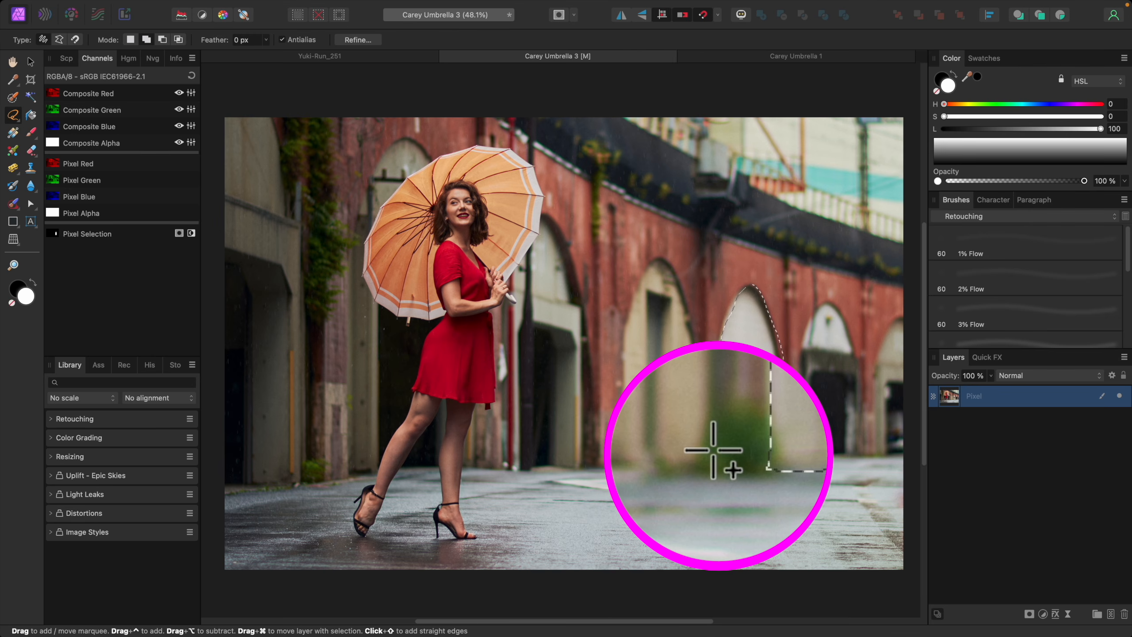
- In Add mode, add the beige arch, the dark-doored arch and the wall bases between the arches to the selection
{"action": "left_click", "coordinate": [700, 454]}
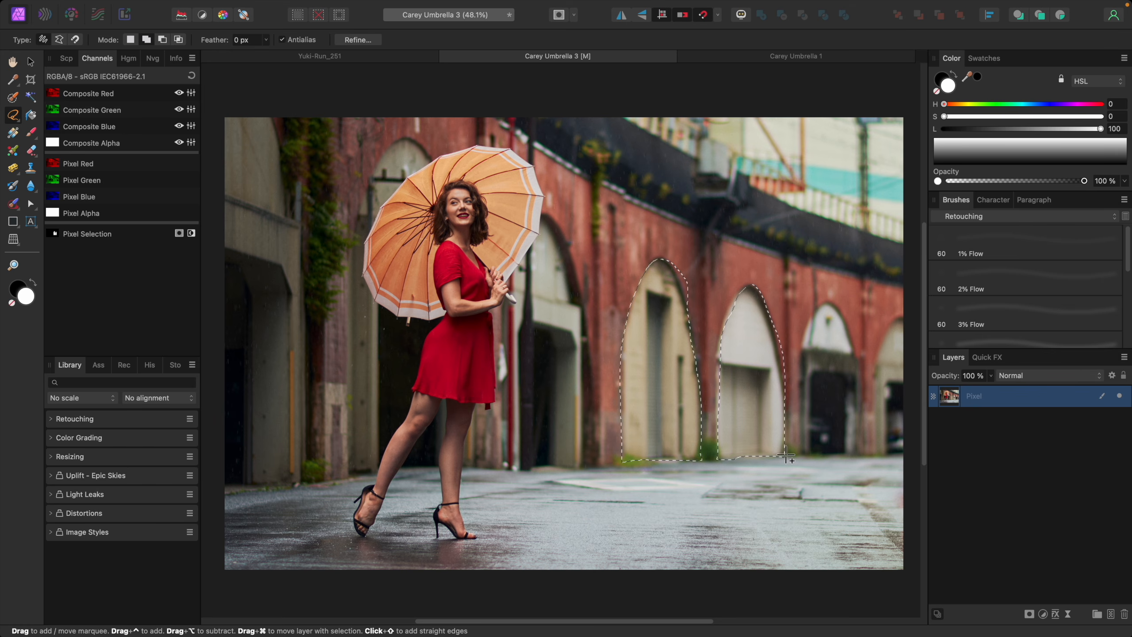
{"action": "mouse_move", "coordinate": [804, 342]}
{"action": "left_mouse_down"}
{"action": "mouse_move", "coordinate": [829, 305]}
{"action": "mouse_move", "coordinate": [841, 312]}
{"action": "mouse_move", "coordinate": [861, 417]}
{"action": "left_mouse_up"}
{"action": "scroll", "coordinate": [837, 407], "scroll_direction": "up", "scroll_amount": 6}
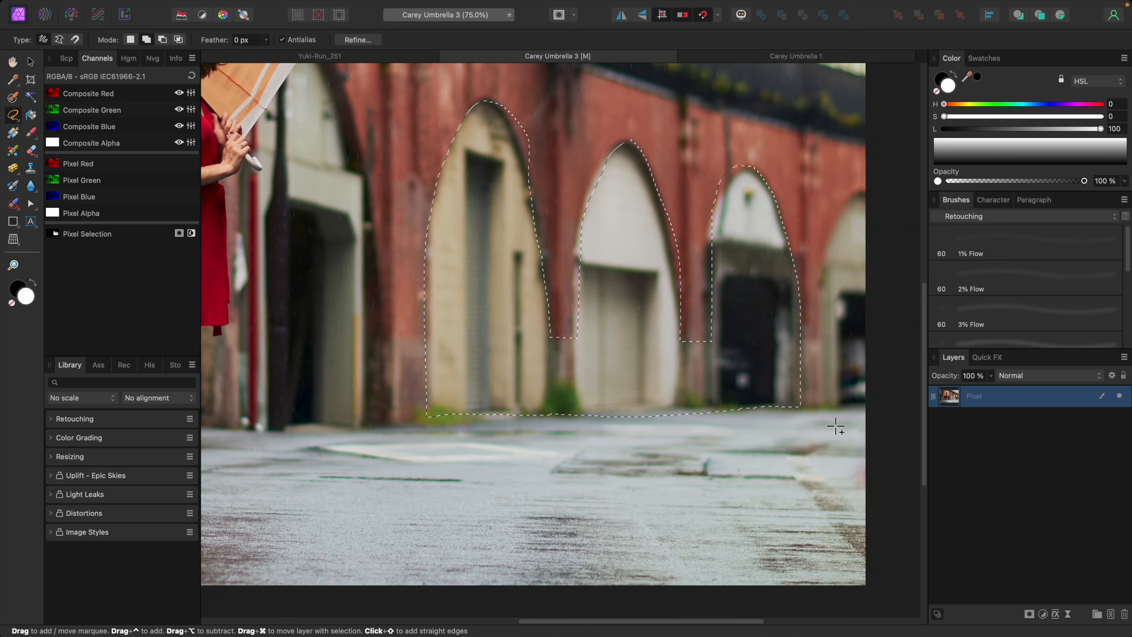
{"action": "scroll", "coordinate": [817, 402], "scroll_direction": "up", "scroll_amount": 2}
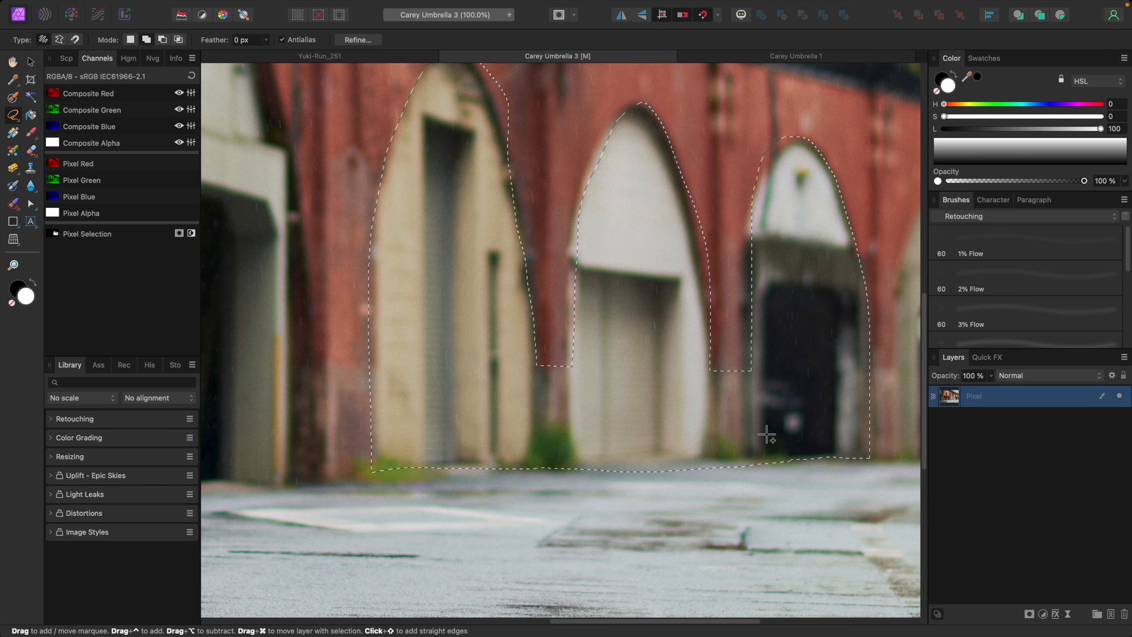
- In Subtract mode, remove the wall bases between the three arches from the selection
{"action": "left_click", "coordinate": [162, 40]}
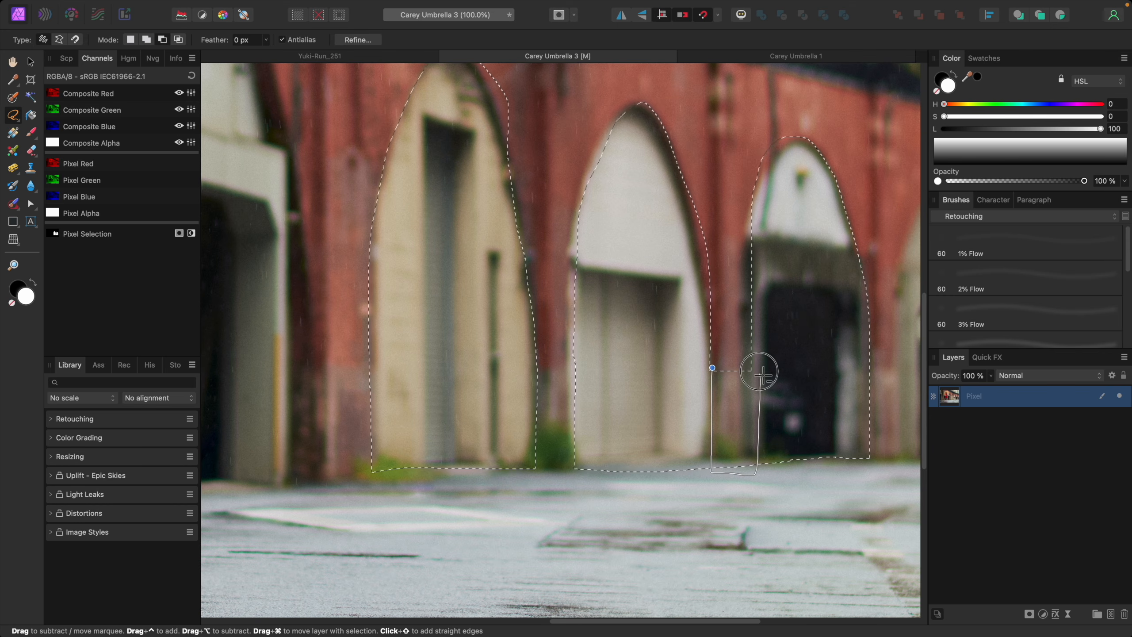
{"action": "key", "text": "super+minus"}
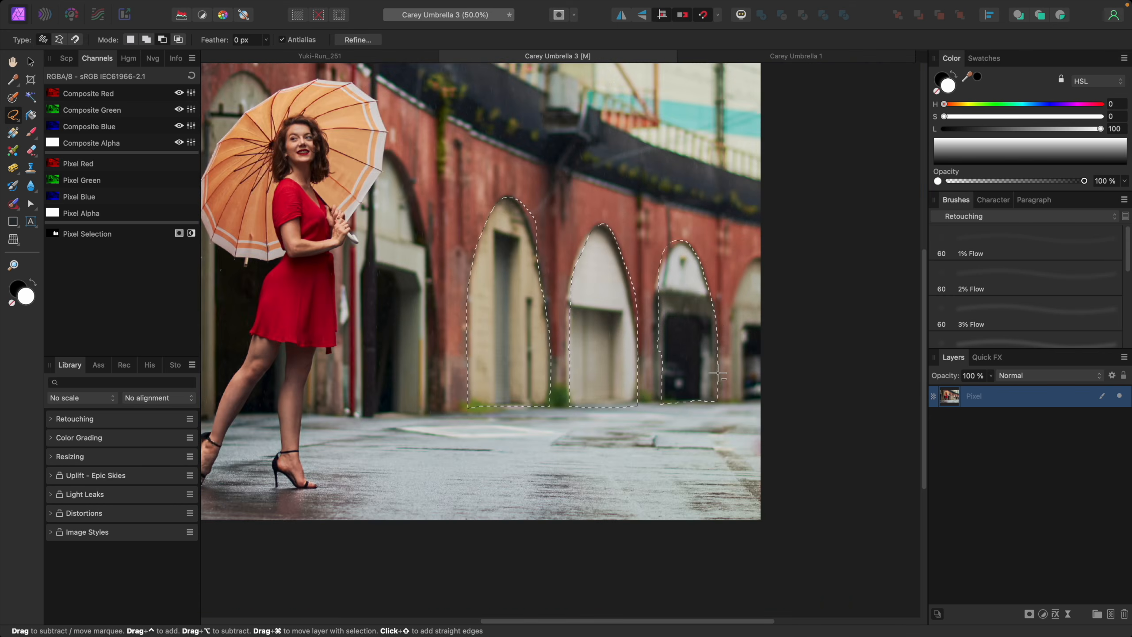
- In New mode, replace the selection with a freehand outline around the beige arch only
{"action": "left_click", "coordinate": [130, 40]}
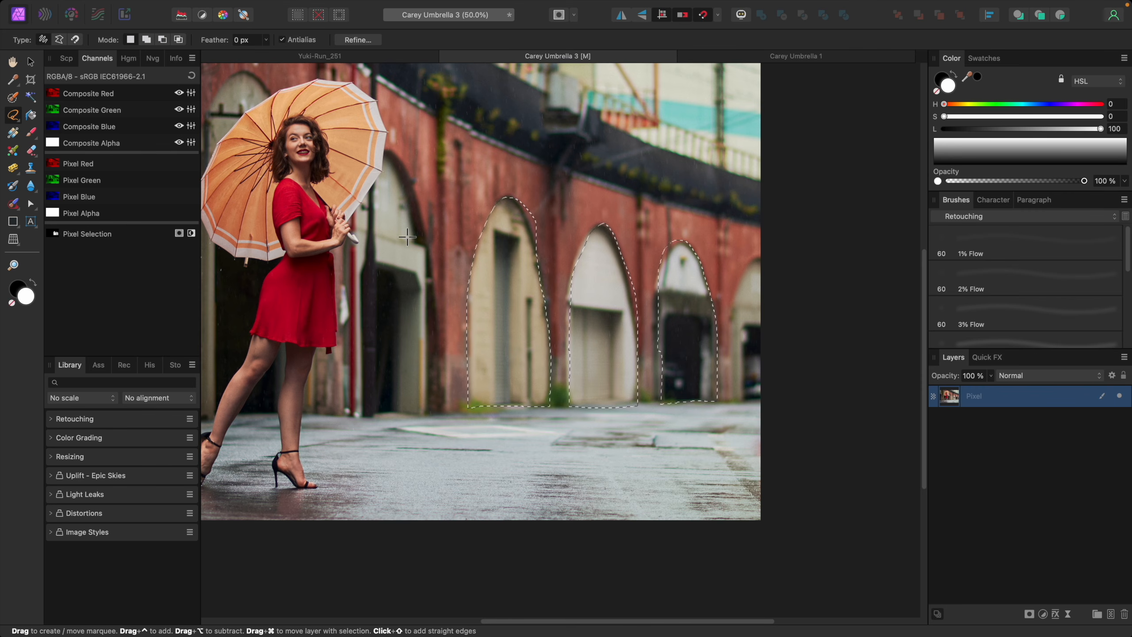
{"action": "scroll", "coordinate": [510, 313], "scroll_direction": "up", "scroll_amount": 3}
{"action": "scroll", "coordinate": [511, 313], "scroll_direction": "left", "scroll_amount": 4}
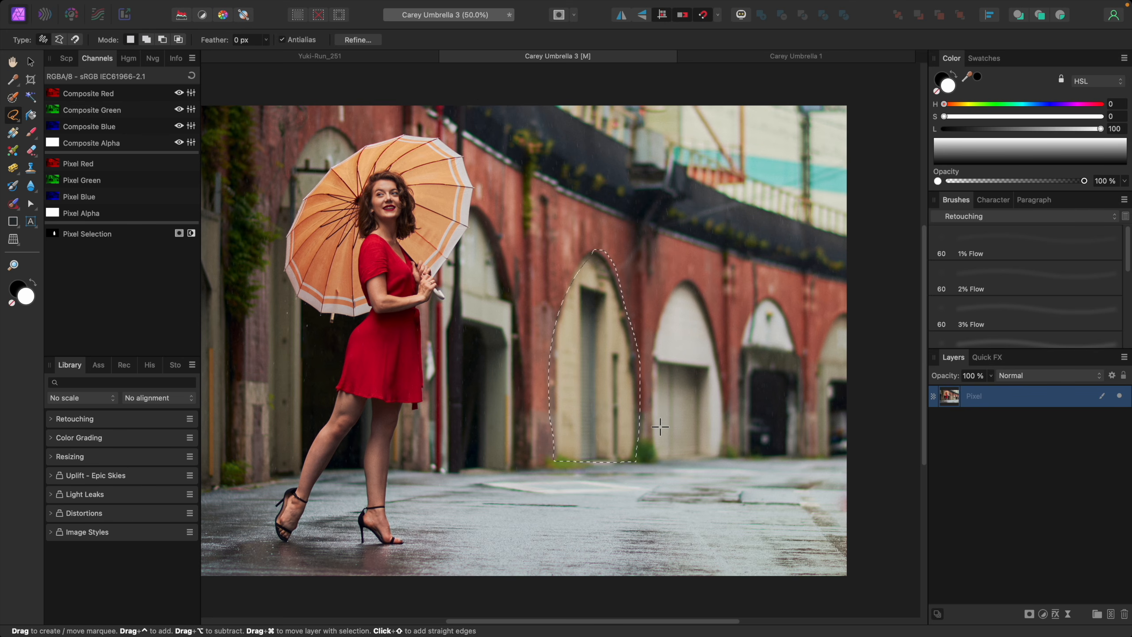
- While staying in New mode, temporarily switch to adding and add the upper parts of the white arch and the dark-doored arch
{"action": "key", "text": "ctrl"}
{"action": "key", "text": "alt"}
{"action": "scroll", "coordinate": [663, 459], "scroll_direction": "right", "scroll_amount": 1}
{"action": "key", "text": "ctrl"}
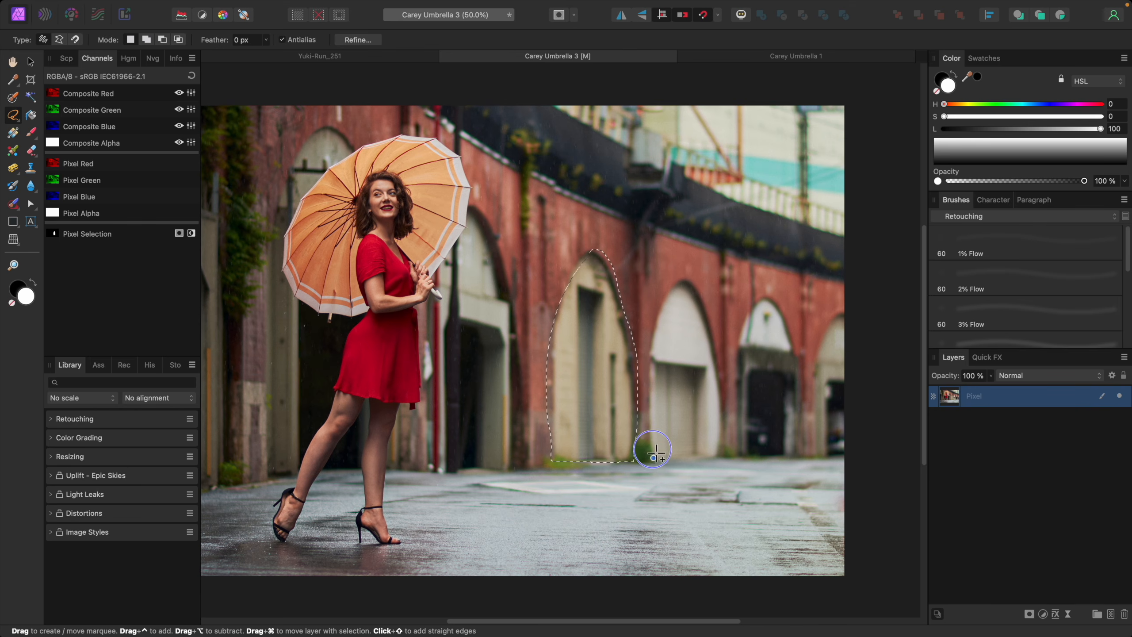
{"action": "mouse_move", "coordinate": [663, 307]}
{"action": "left_mouse_down"}
{"action": "mouse_move", "coordinate": [700, 294]}
{"action": "mouse_move", "coordinate": [711, 319]}
{"action": "mouse_move", "coordinate": [729, 460]}
{"action": "mouse_move", "coordinate": [655, 462]}
{"action": "mouse_move", "coordinate": [743, 441]}
{"action": "mouse_move", "coordinate": [744, 370]}
{"action": "mouse_move", "coordinate": [769, 301]}
{"action": "mouse_move", "coordinate": [799, 391]}
{"action": "mouse_move", "coordinate": [800, 460]}
{"action": "mouse_move", "coordinate": [746, 464]}
{"action": "left_mouse_up"}
{"action": "mouse_move", "coordinate": [809, 457]}
{"action": "left_mouse_down"}
{"action": "mouse_move", "coordinate": [663, 470]}
{"action": "mouse_move", "coordinate": [652, 428]}
{"action": "mouse_move", "coordinate": [729, 403]}
{"action": "mouse_move", "coordinate": [801, 414]}
{"action": "mouse_move", "coordinate": [806, 475]}
{"action": "left_mouse_up"}
- In Intersect mode, draw a freehand band across the top of the beige arch to keep only the overlapping area
{"action": "left_click", "coordinate": [178, 40]}
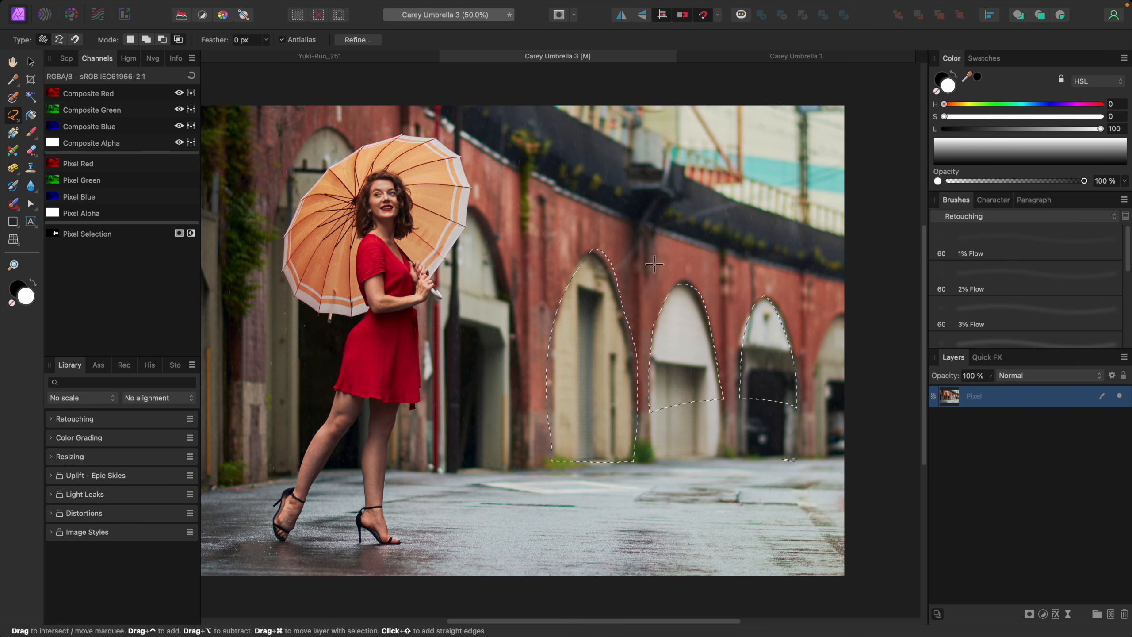
{"action": "mouse_move", "coordinate": [591, 277]}
{"action": "left_mouse_down"}
{"action": "mouse_move", "coordinate": [512, 296]}
{"action": "mouse_move", "coordinate": [509, 332]}
{"action": "mouse_move", "coordinate": [547, 331]}
{"action": "left_mouse_up"}
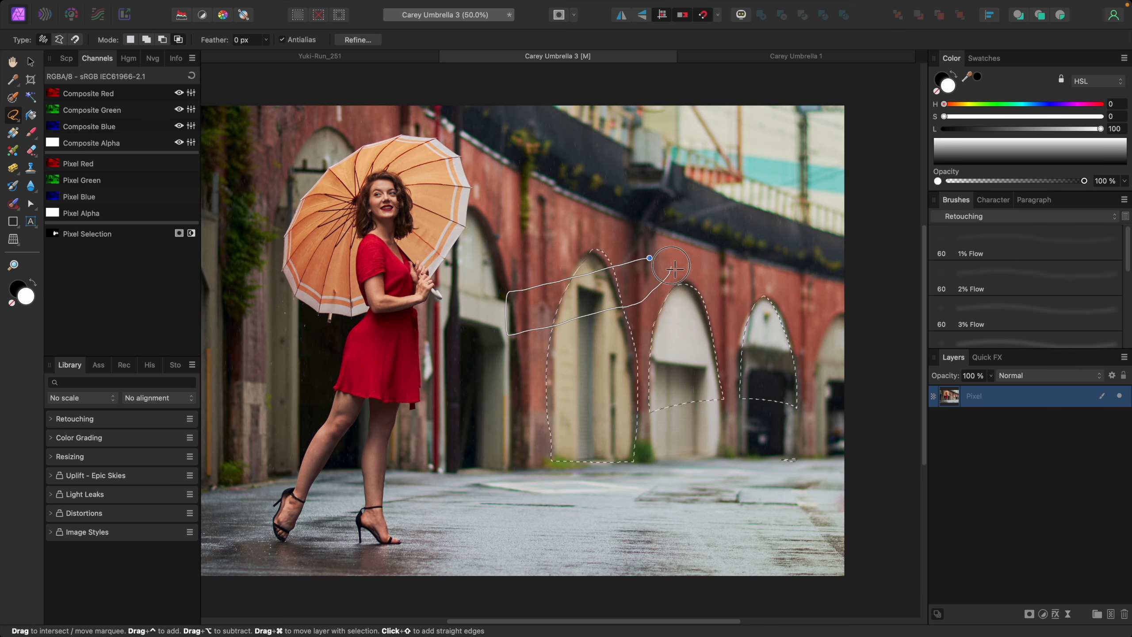
{"action": "left_click_drag", "start_coordinate": [674, 268], "coordinate": [657, 262]}
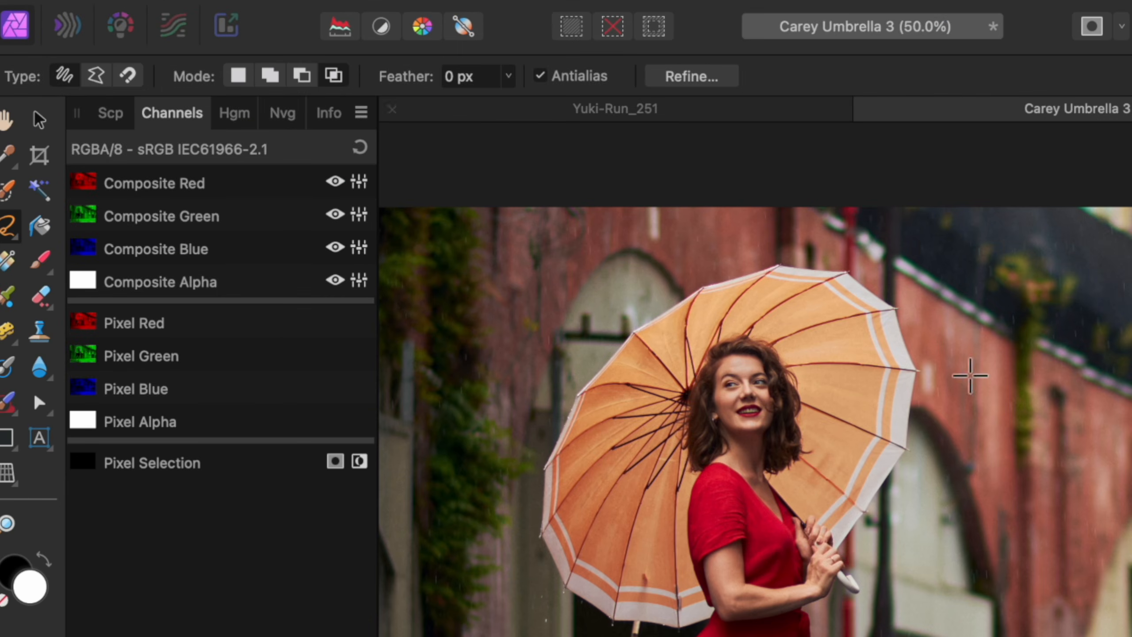
- In New mode with no feather, draw a round freehand selection on the brick wall between the umbrella and the beige arch
{"action": "key", "text": "super+plus"}
{"action": "key", "text": "super+plus"}
{"action": "scroll", "coordinate": [860, 477], "scroll_direction": "up", "scroll_amount": 10}
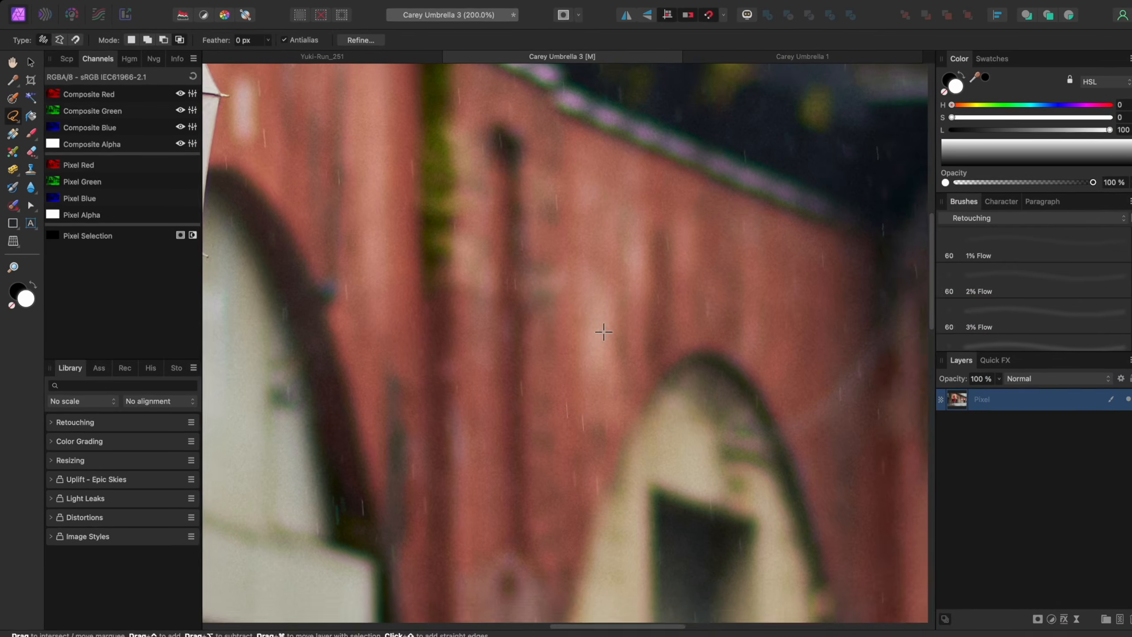
{"action": "key", "text": "super+minus"}
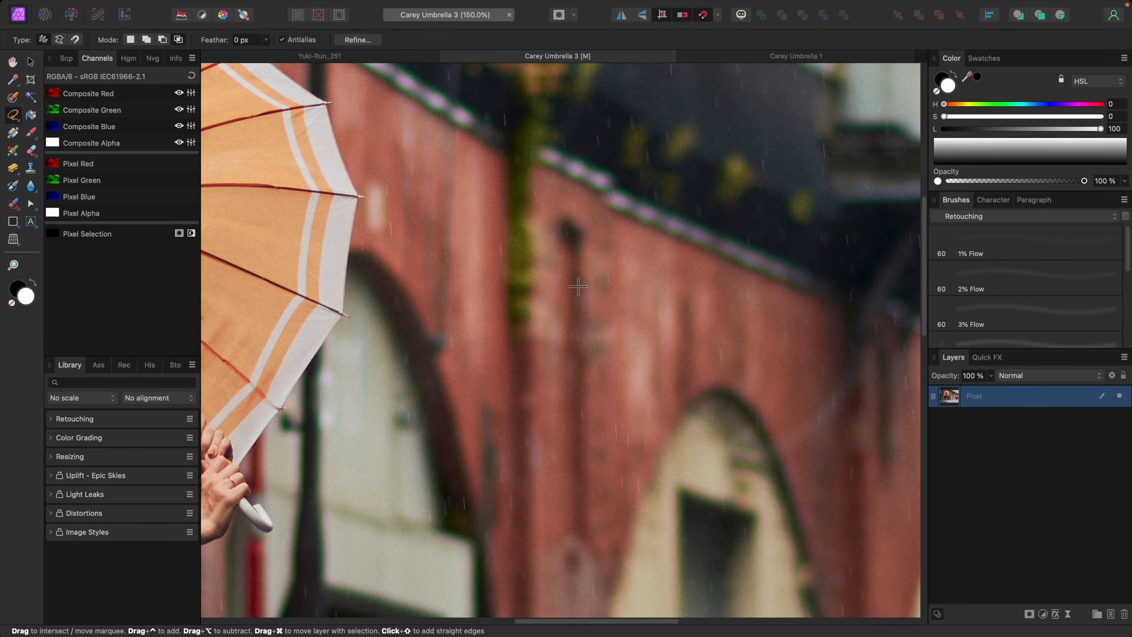
{"action": "mouse_move", "coordinate": [574, 282]}
{"action": "left_mouse_down"}
{"action": "mouse_move", "coordinate": [542, 282]}
{"action": "mouse_move", "coordinate": [510, 312]}
{"action": "mouse_move", "coordinate": [517, 387]}
{"action": "mouse_move", "coordinate": [605, 416]}
{"action": "mouse_move", "coordinate": [676, 347]}
{"action": "mouse_move", "coordinate": [643, 284]}
{"action": "mouse_move", "coordinate": [575, 282]}
{"action": "left_mouse_up"}
{"action": "left_click", "coordinate": [130, 39]}
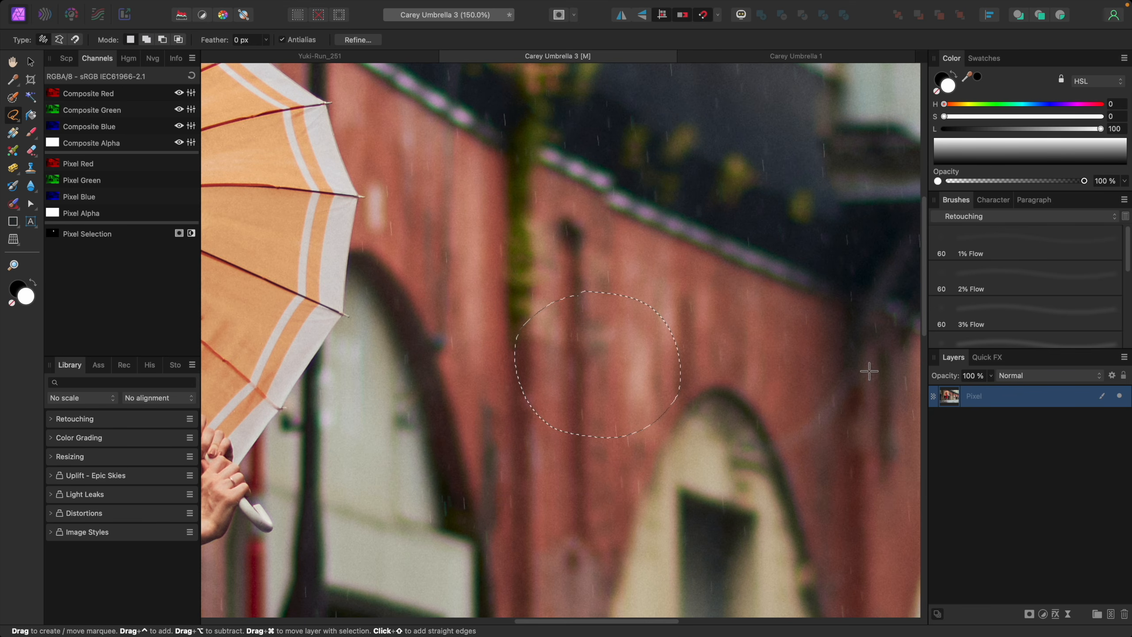
- Add a new pixel layer and paint the round selection with a red brush colour of H 360, S 100, L 52
{"action": "key", "text": "super+shift+n"}
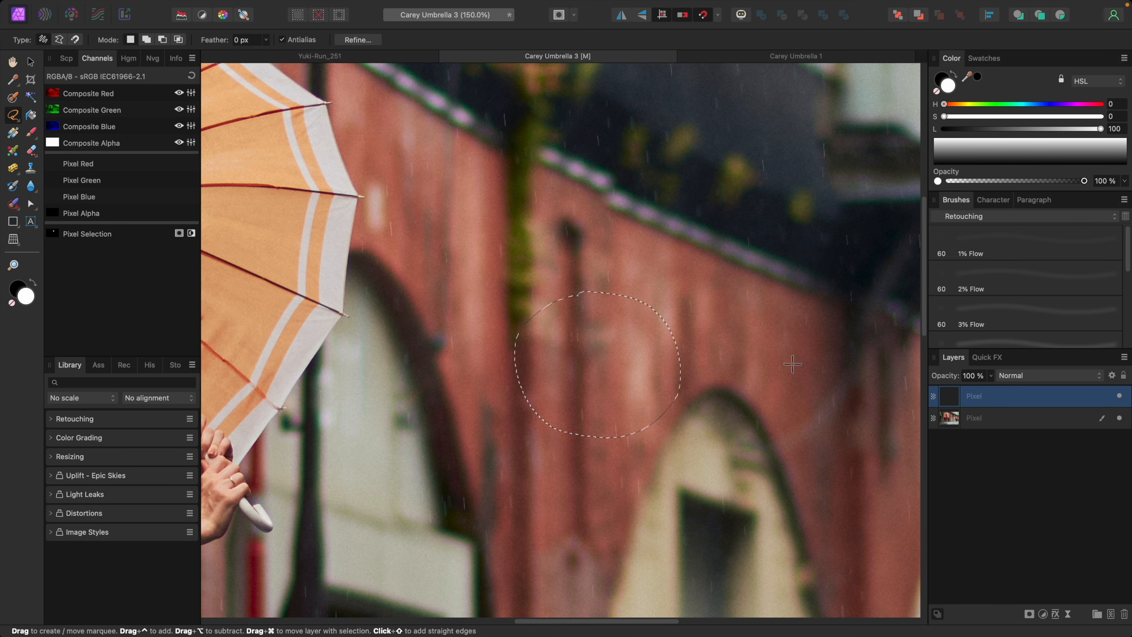
{"action": "key", "text": "b"}
{"action": "key", "text": "x"}
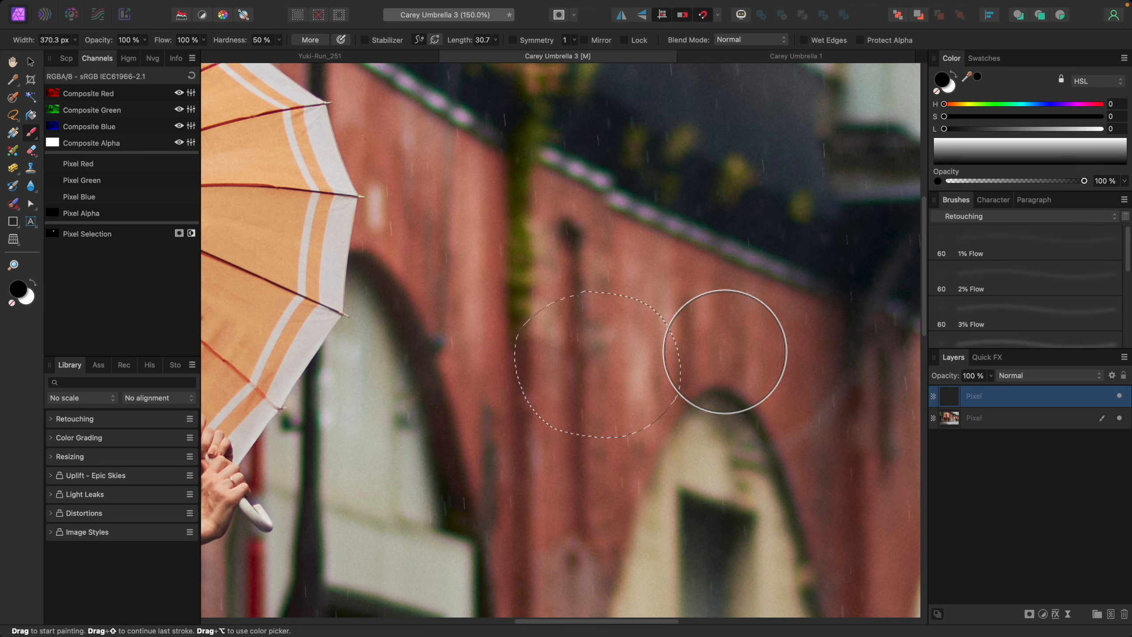
{"action": "left_click_drag", "start_coordinate": [1079, 105], "coordinate": [1101, 104]}
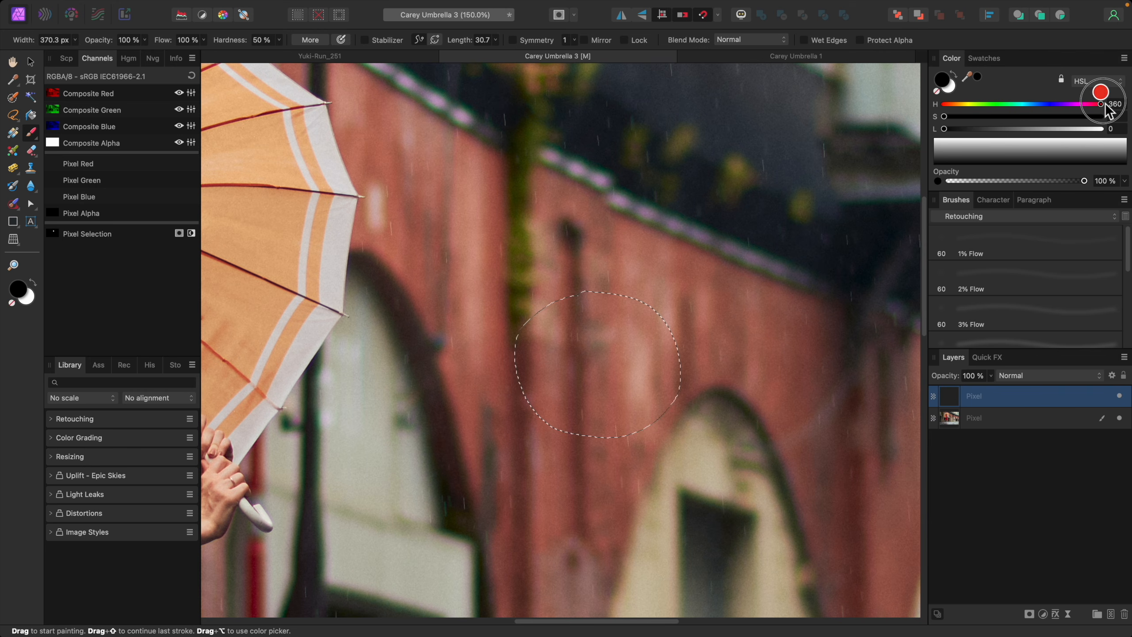
{"action": "left_click", "coordinate": [1025, 116]}
{"action": "left_click", "coordinate": [1026, 129]}
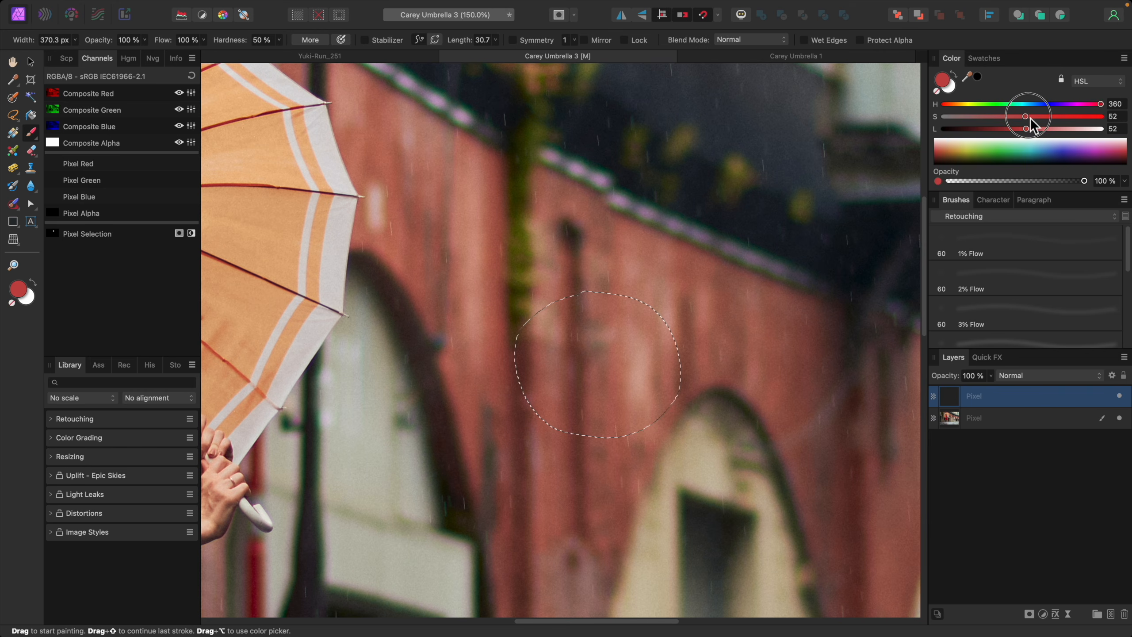
{"action": "left_click_drag", "start_coordinate": [1029, 117], "coordinate": [1101, 116]}
{"action": "left_click_drag", "start_coordinate": [599, 326], "coordinate": [598, 326]}
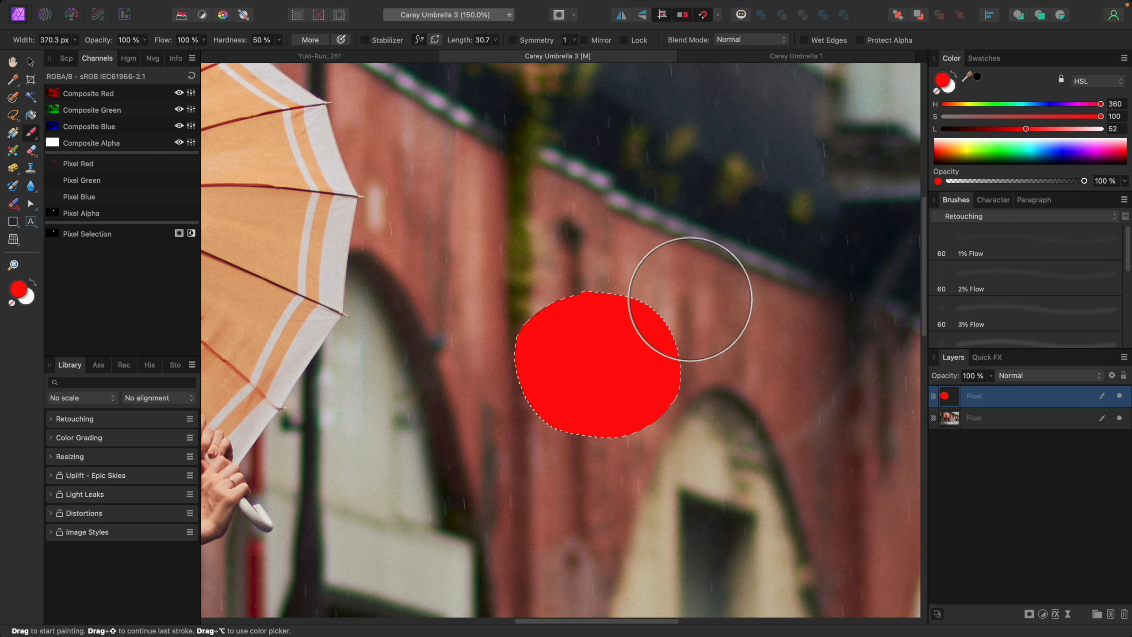
- Deselect, set the Freehand Selection Tool's Feather to 50 px, and draw a selection over the dark roof above the brick wall
{"action": "left_click", "coordinate": [13, 115]}
{"action": "key", "text": "x"}
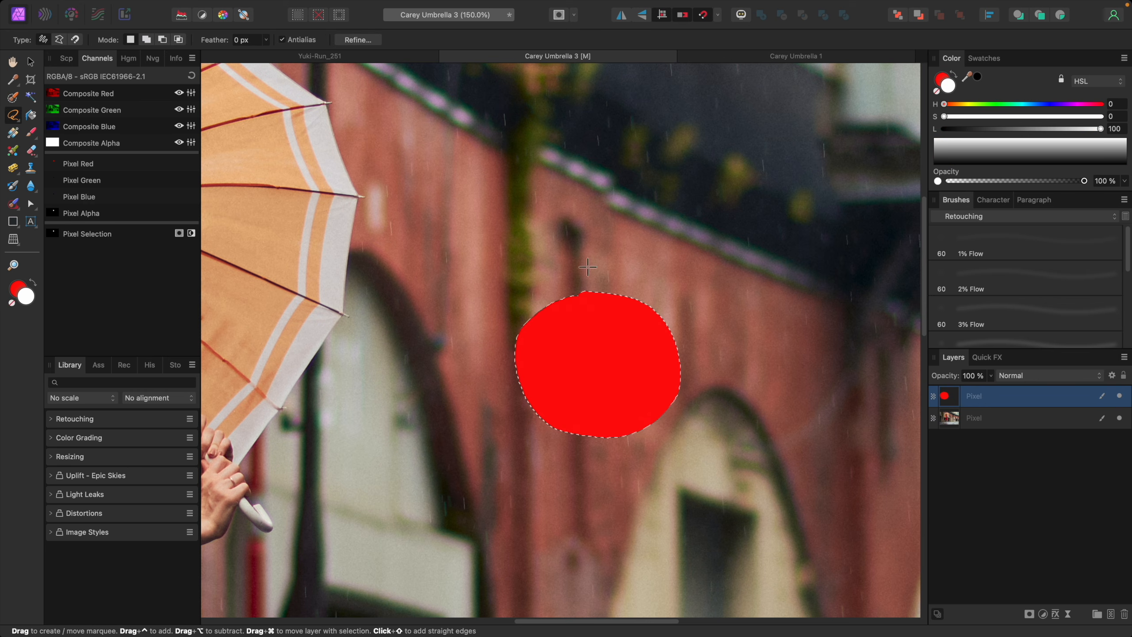
{"action": "scroll", "coordinate": [763, 313], "scroll_direction": "right", "scroll_amount": 5}
{"action": "scroll", "coordinate": [762, 313], "scroll_direction": "up", "scroll_amount": 2}
{"action": "scroll", "coordinate": [763, 314], "scroll_direction": "left", "scroll_amount": 2}
{"action": "key", "text": "super+d"}
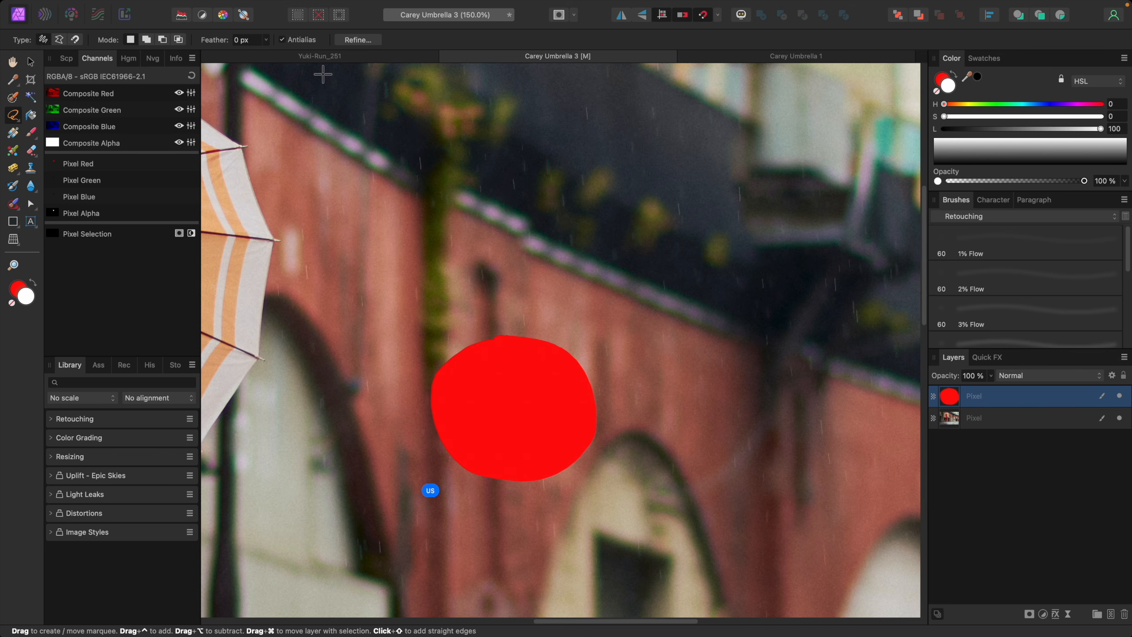
{"action": "left_click", "coordinate": [266, 40]}
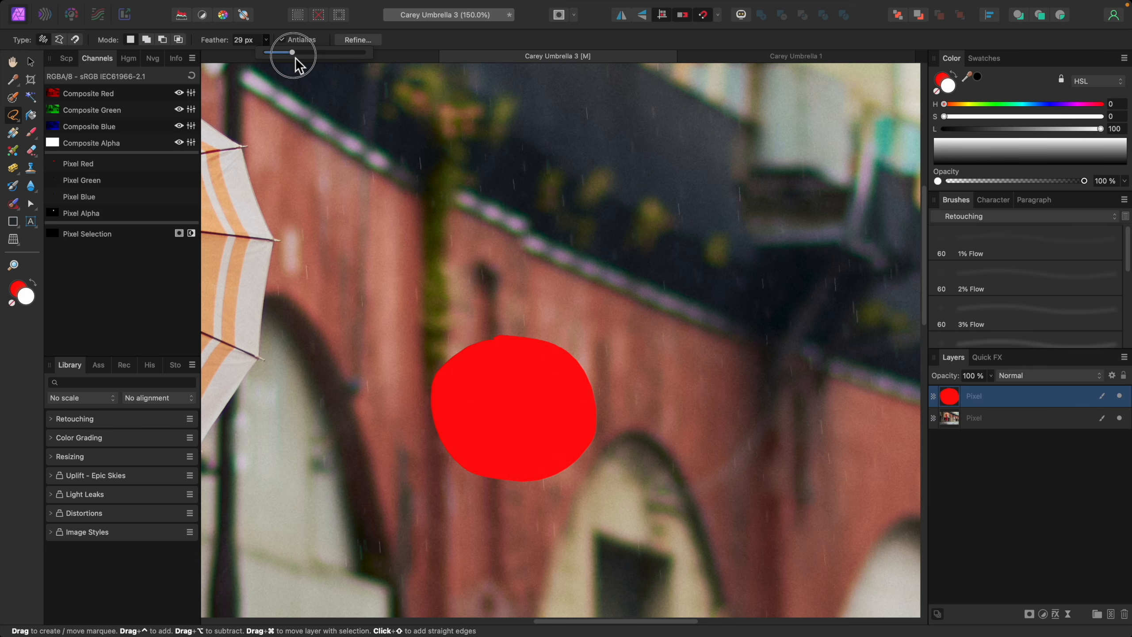
{"action": "left_click_drag", "start_coordinate": [305, 59], "coordinate": [312, 57]}
{"action": "mouse_move", "coordinate": [685, 172]}
{"action": "left_mouse_down"}
{"action": "mouse_move", "coordinate": [636, 192]}
{"action": "mouse_move", "coordinate": [628, 226]}
{"action": "mouse_move", "coordinate": [639, 281]}
{"action": "mouse_move", "coordinate": [693, 297]}
{"action": "mouse_move", "coordinate": [744, 279]}
{"action": "mouse_move", "coordinate": [758, 244]}
{"action": "mouse_move", "coordinate": [755, 203]}
{"action": "mouse_move", "coordinate": [729, 175]}
{"action": "mouse_move", "coordinate": [686, 173]}
{"action": "left_mouse_up"}
- Paint the feathered selection on the dark roof red with the Paint Brush Tool and inspect its soft edge
{"action": "key", "text": "b"}
{"action": "key", "text": "x"}
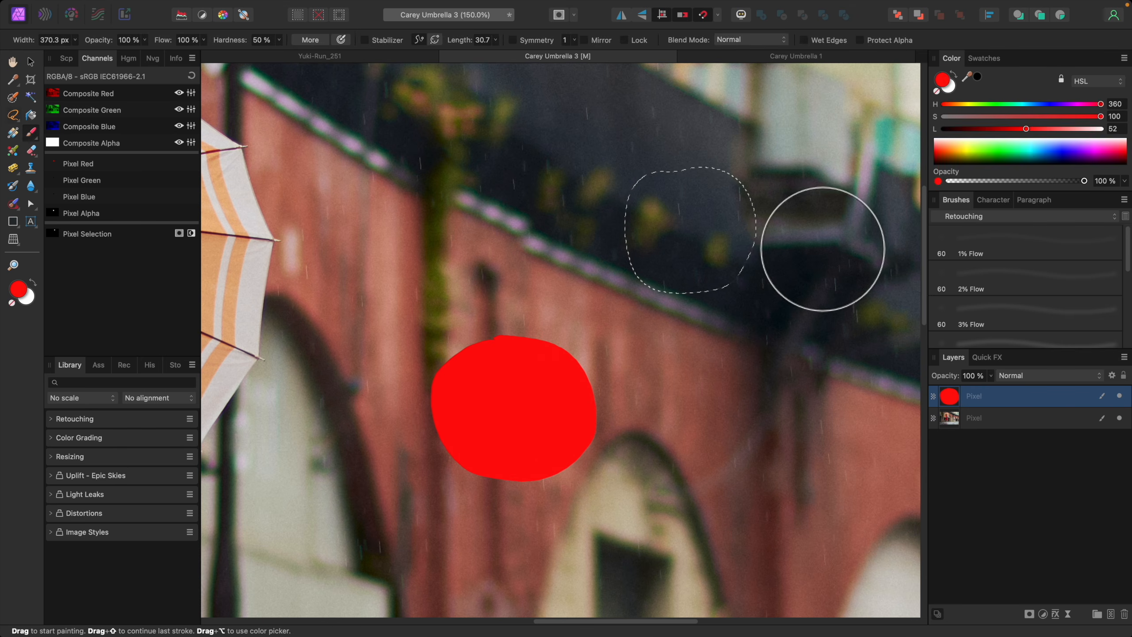
{"action": "mouse_move", "coordinate": [821, 241]}
{"action": "left_mouse_down"}
{"action": "mouse_move", "coordinate": [720, 271]}
{"action": "mouse_move", "coordinate": [672, 248]}
{"action": "mouse_move", "coordinate": [683, 184]}
{"action": "mouse_move", "coordinate": [725, 221]}
{"action": "mouse_move", "coordinate": [707, 267]}
{"action": "mouse_move", "coordinate": [694, 260]}
{"action": "mouse_move", "coordinate": [734, 273]}
{"action": "left_mouse_up"}
{"action": "scroll", "coordinate": [752, 295], "scroll_direction": "up", "scroll_amount": 10}
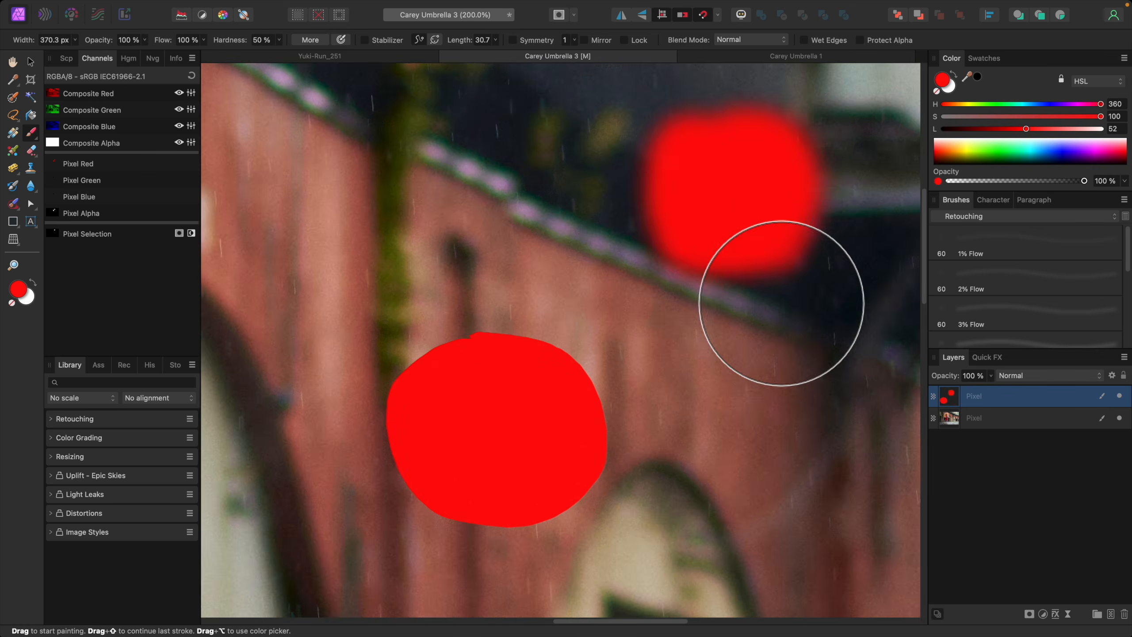
{"action": "scroll", "coordinate": [774, 342], "scroll_direction": "down", "scroll_amount": 5}
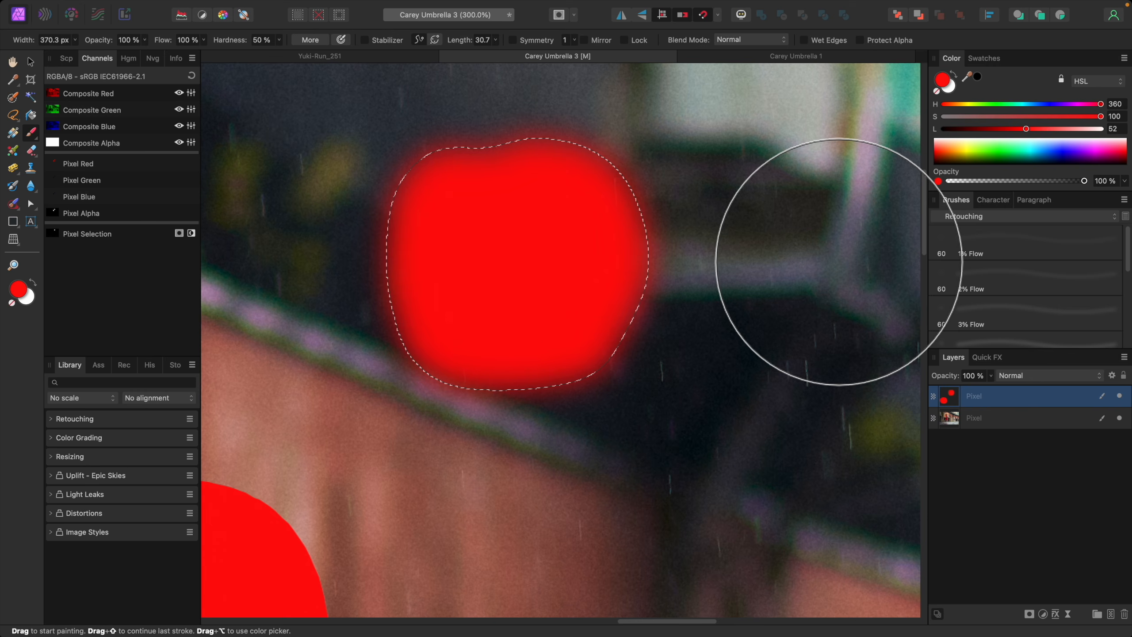
- Return to the Freehand Selection Tool, deselect, and turn off Antialias
{"action": "left_click", "coordinate": [14, 117]}
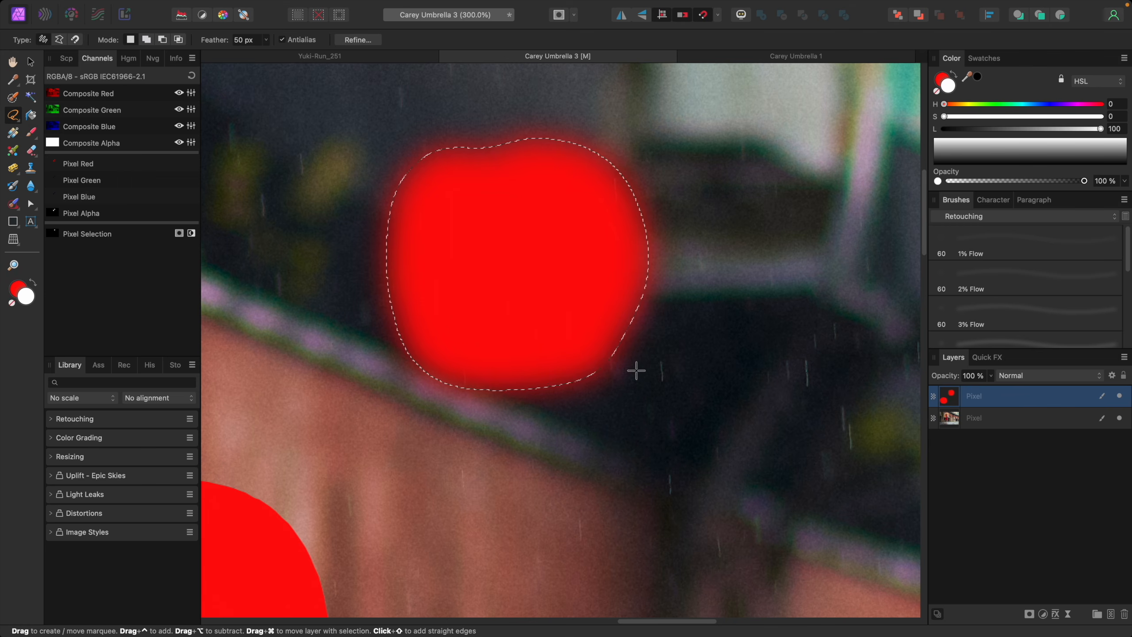
{"action": "key", "text": "super+minus"}
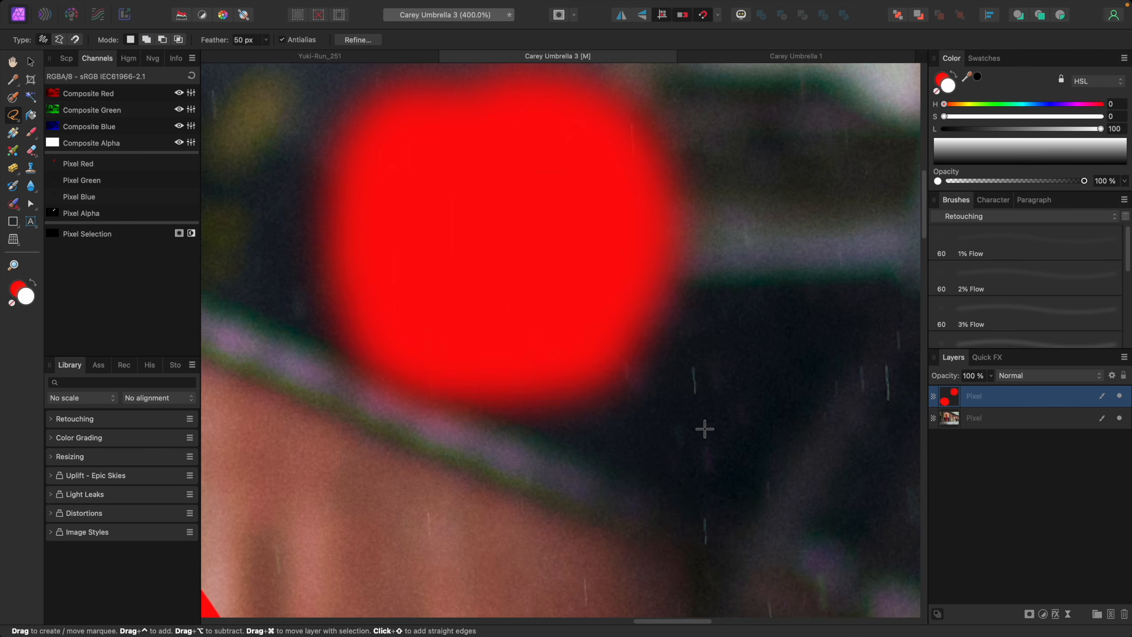
{"action": "key", "text": "super+minus"}
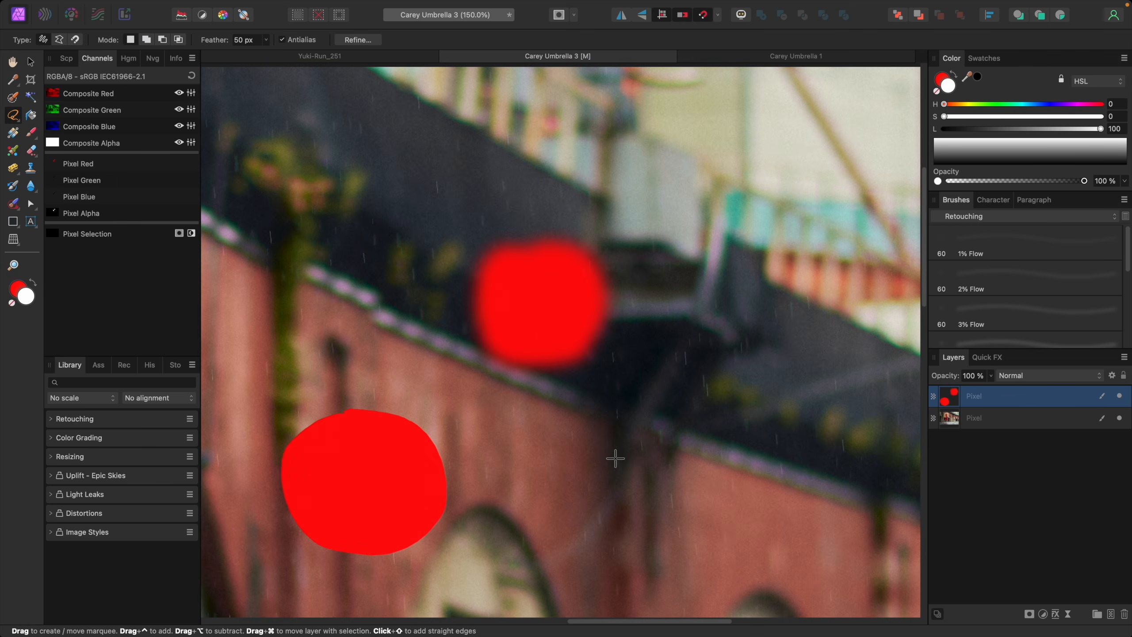
{"action": "left_click", "coordinate": [282, 40]}
{"action": "scroll", "coordinate": [804, 307], "scroll_direction": "up", "scroll_amount": 3}
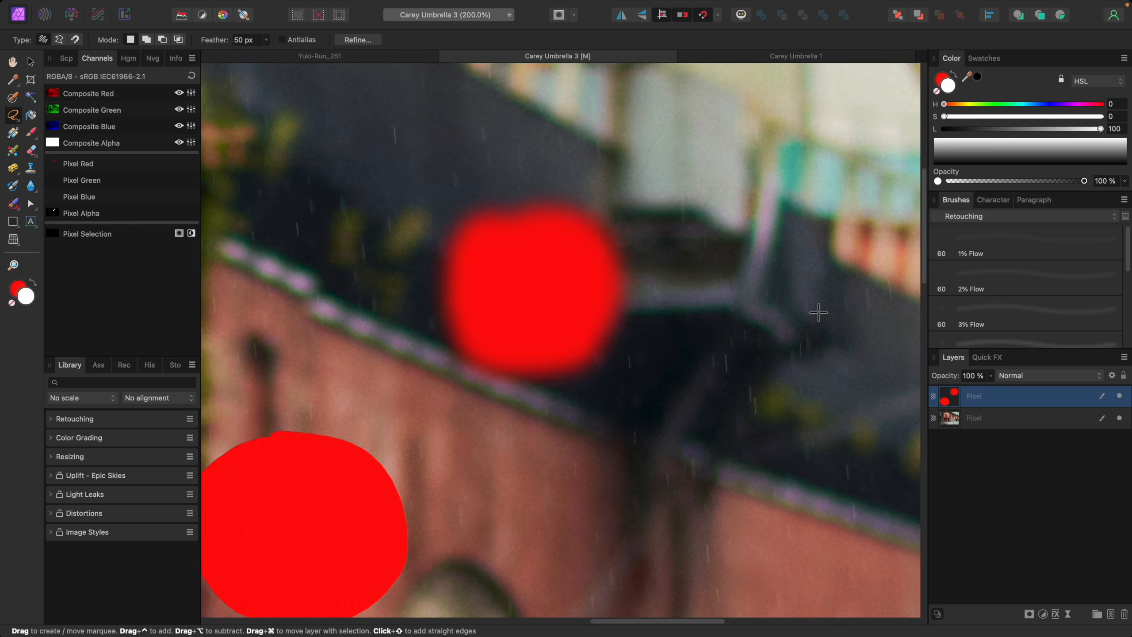
{"action": "scroll", "coordinate": [805, 307], "scroll_direction": "down", "scroll_amount": 5}
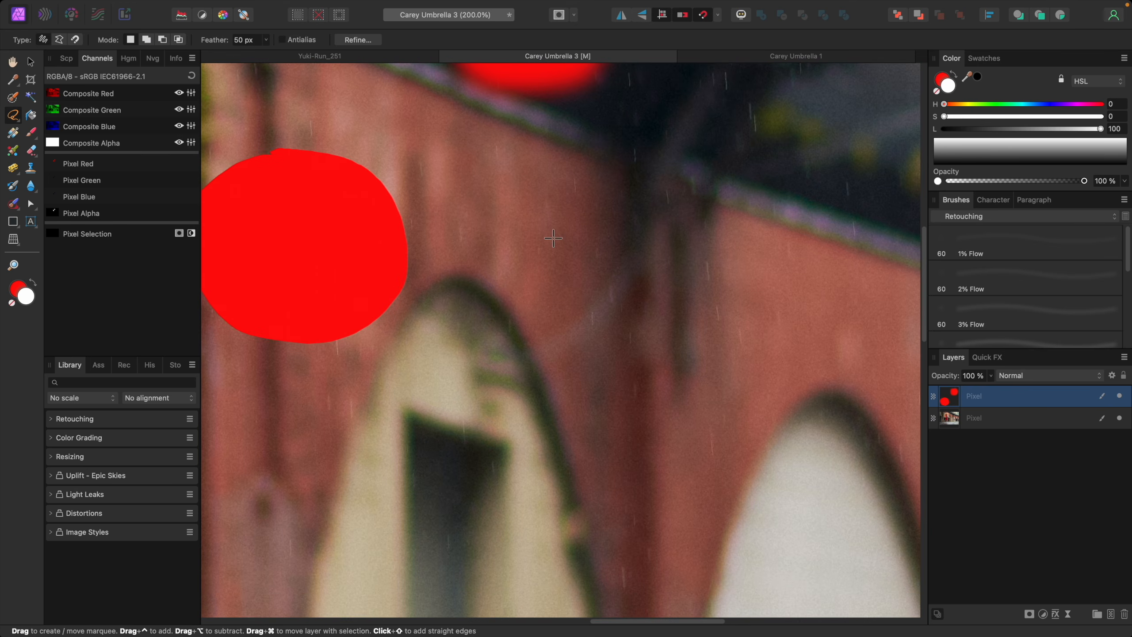
{"action": "mouse_move", "coordinate": [549, 231]}
{"action": "left_mouse_down"}
{"action": "mouse_move", "coordinate": [516, 242]}
{"action": "mouse_move", "coordinate": [527, 279]}
{"action": "mouse_move", "coordinate": [592, 264]}
{"action": "mouse_move", "coordinate": [583, 235]}
{"action": "mouse_move", "coordinate": [550, 235]}
{"action": "left_mouse_up"}
{"action": "key", "text": "x"}
{"action": "key", "text": "b"}
{"action": "left_click", "coordinate": [566, 237]}
{"action": "key", "text": "super+z"}
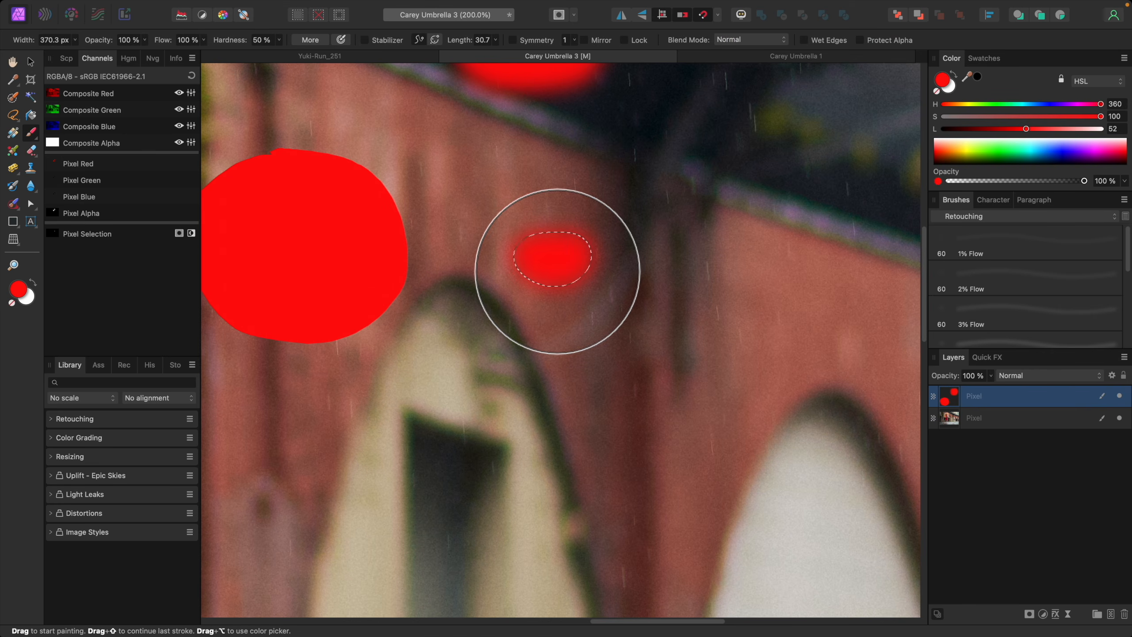
{"action": "key", "text": "super+d"}
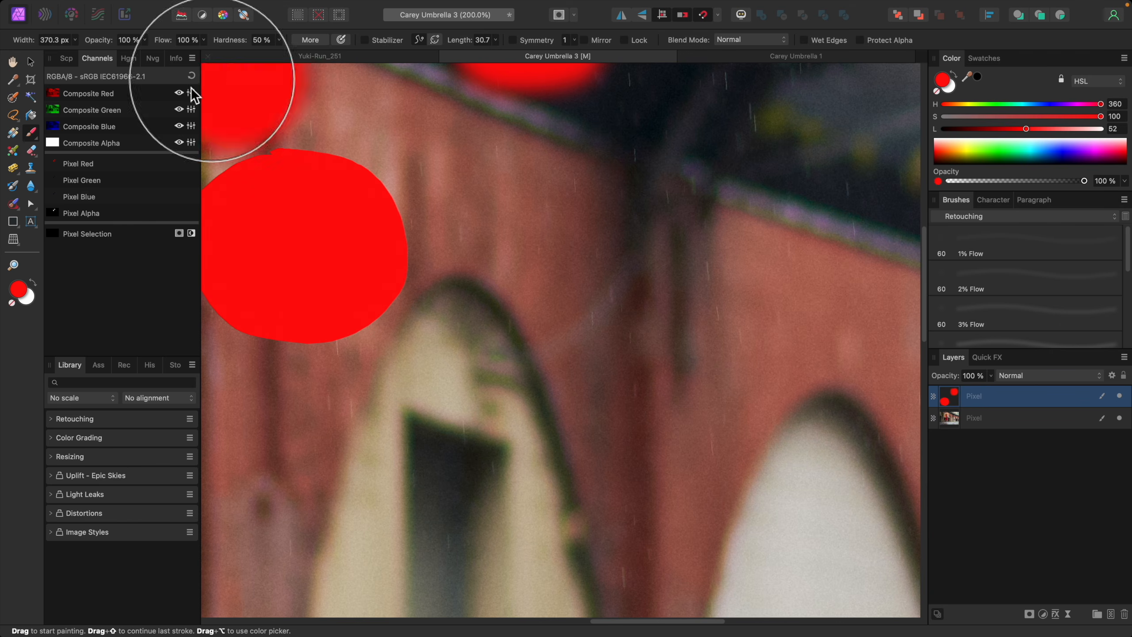
- Draw a 50 px feathered freehand selection on the brick between the beige and white arches, reset Feather to 0 px, and paint the selection red
{"action": "key", "text": "x"}
{"action": "left_click", "coordinate": [12, 114]}
{"action": "mouse_move", "coordinate": [611, 213]}
{"action": "left_mouse_down"}
{"action": "mouse_move", "coordinate": [559, 249]}
{"action": "mouse_move", "coordinate": [592, 317]}
{"action": "mouse_move", "coordinate": [708, 248]}
{"action": "mouse_move", "coordinate": [679, 207]}
{"action": "mouse_move", "coordinate": [620, 216]}
{"action": "left_mouse_up"}
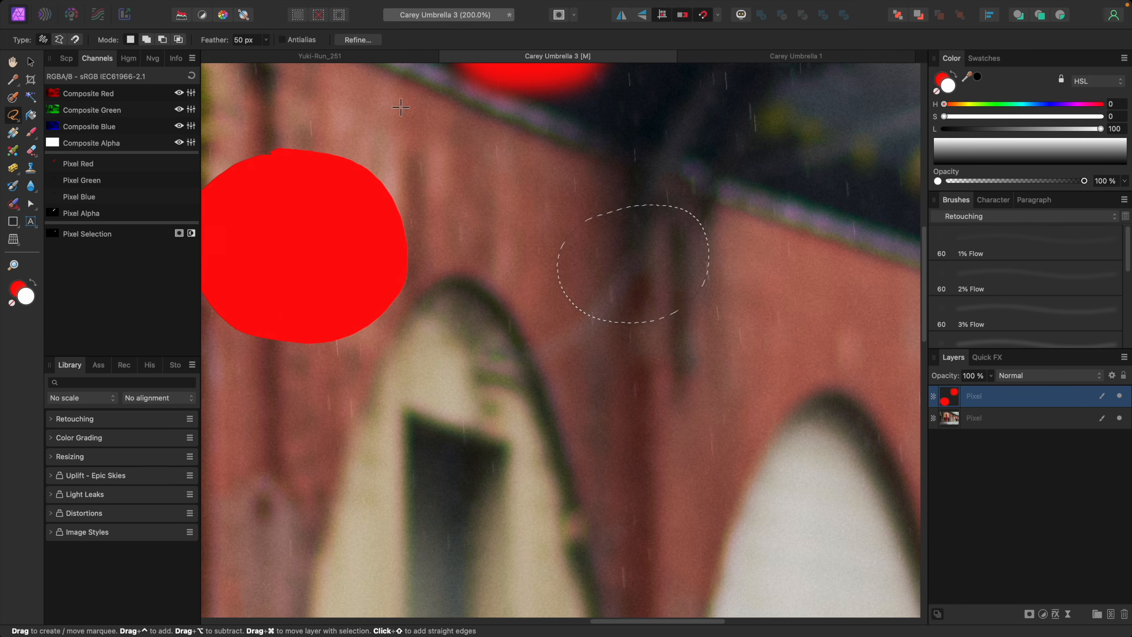
{"action": "left_click", "coordinate": [266, 41]}
{"action": "left_click_drag", "start_coordinate": [263, 52], "coordinate": [190, 58]}
{"action": "key", "text": "x"}
{"action": "key", "text": "b"}
{"action": "left_click_drag", "start_coordinate": [636, 257], "coordinate": [614, 248]}
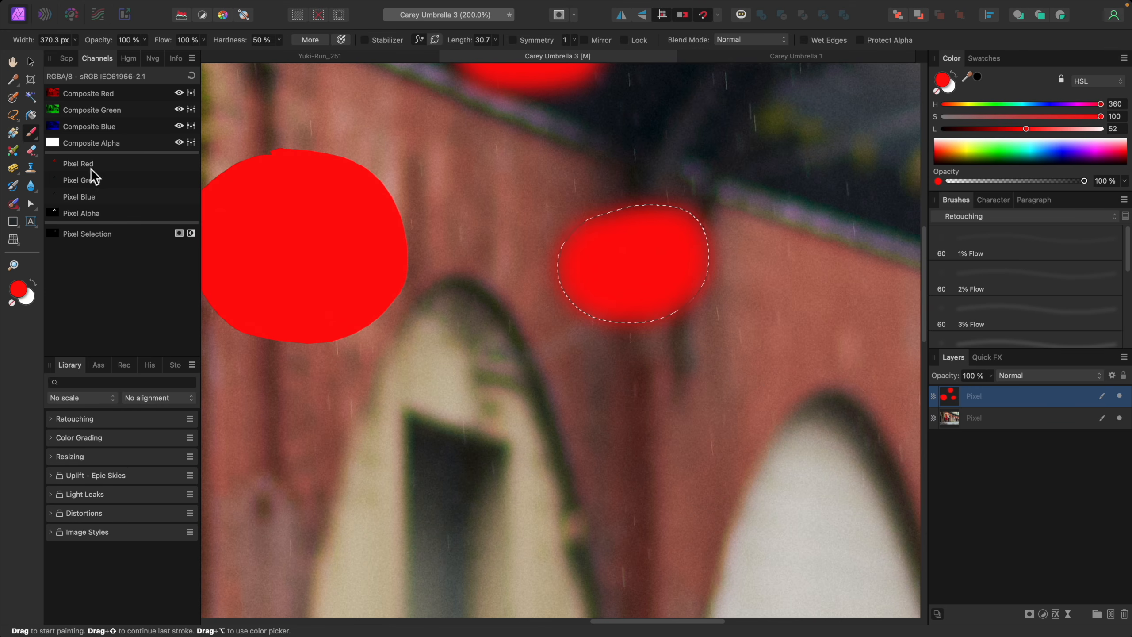
- With Feather at 0 px and Antialias off, draw a freehand selection over the beige arch's edge and paint it red
{"action": "left_click", "coordinate": [12, 115]}
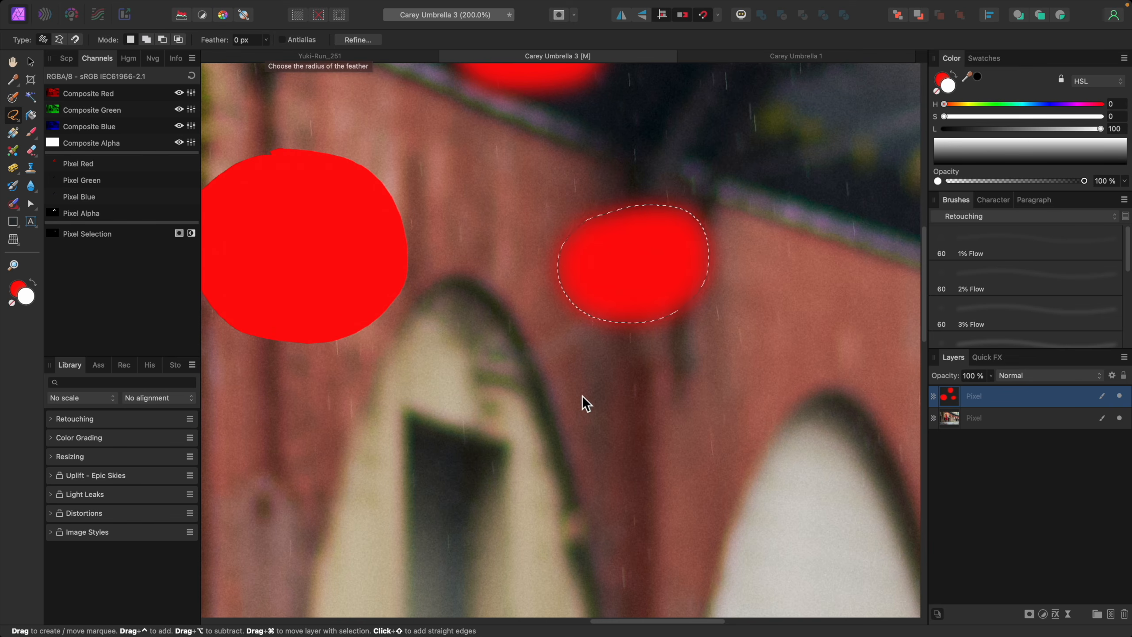
{"action": "mouse_move", "coordinate": [556, 377]}
{"action": "left_mouse_down"}
{"action": "mouse_move", "coordinate": [498, 410]}
{"action": "mouse_move", "coordinate": [567, 457]}
{"action": "mouse_move", "coordinate": [620, 422]}
{"action": "mouse_move", "coordinate": [603, 382]}
{"action": "mouse_move", "coordinate": [557, 377]}
{"action": "mouse_move", "coordinate": [578, 417]}
{"action": "left_mouse_up"}
{"action": "key", "text": "b"}
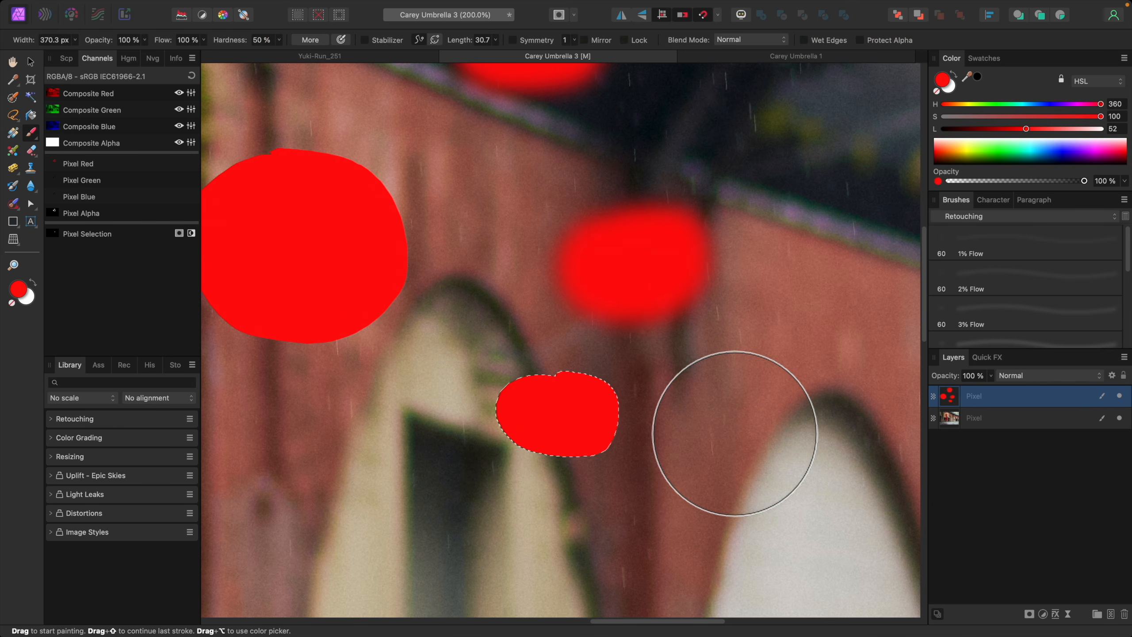
- Turn Antialias on, paint a second small freehand selection red beside the unantialiased shape, and deselect
{"action": "left_click", "coordinate": [13, 115]}
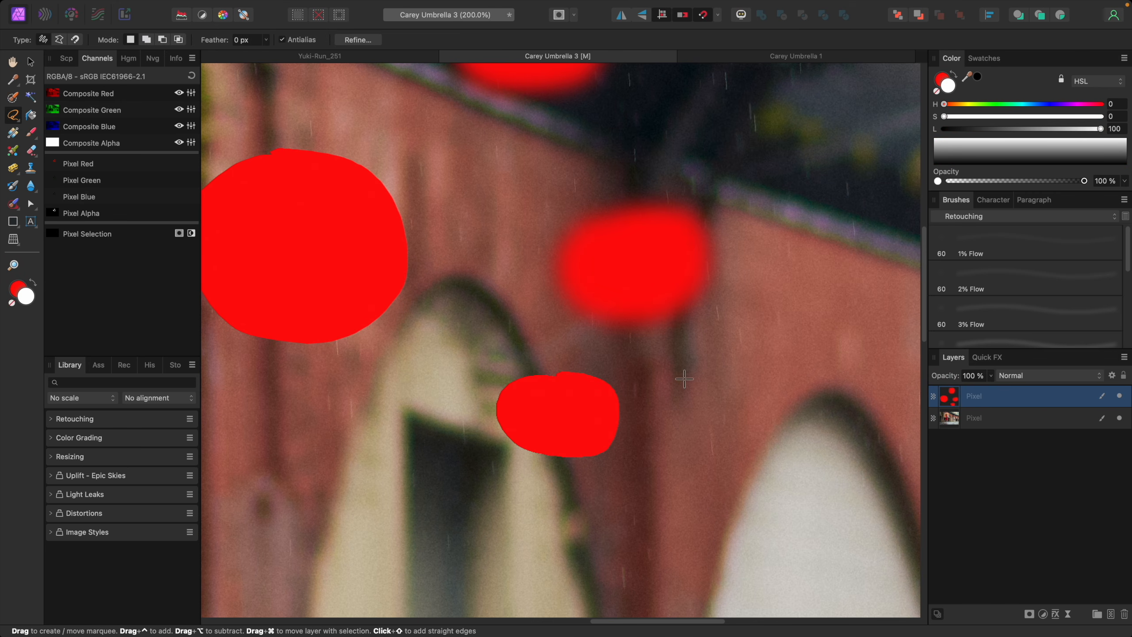
{"action": "mouse_move", "coordinate": [695, 377]}
{"action": "left_mouse_down"}
{"action": "mouse_move", "coordinate": [652, 374]}
{"action": "mouse_move", "coordinate": [639, 404]}
{"action": "mouse_move", "coordinate": [638, 434]}
{"action": "mouse_move", "coordinate": [702, 438]}
{"action": "mouse_move", "coordinate": [710, 376]}
{"action": "mouse_move", "coordinate": [698, 374]}
{"action": "mouse_move", "coordinate": [720, 409]}
{"action": "mouse_move", "coordinate": [681, 401]}
{"action": "mouse_move", "coordinate": [668, 410]}
{"action": "mouse_move", "coordinate": [684, 428]}
{"action": "left_mouse_up"}
{"action": "key", "text": "b"}
{"action": "key", "text": "super+d"}
{"action": "left_click", "coordinate": [737, 284]}
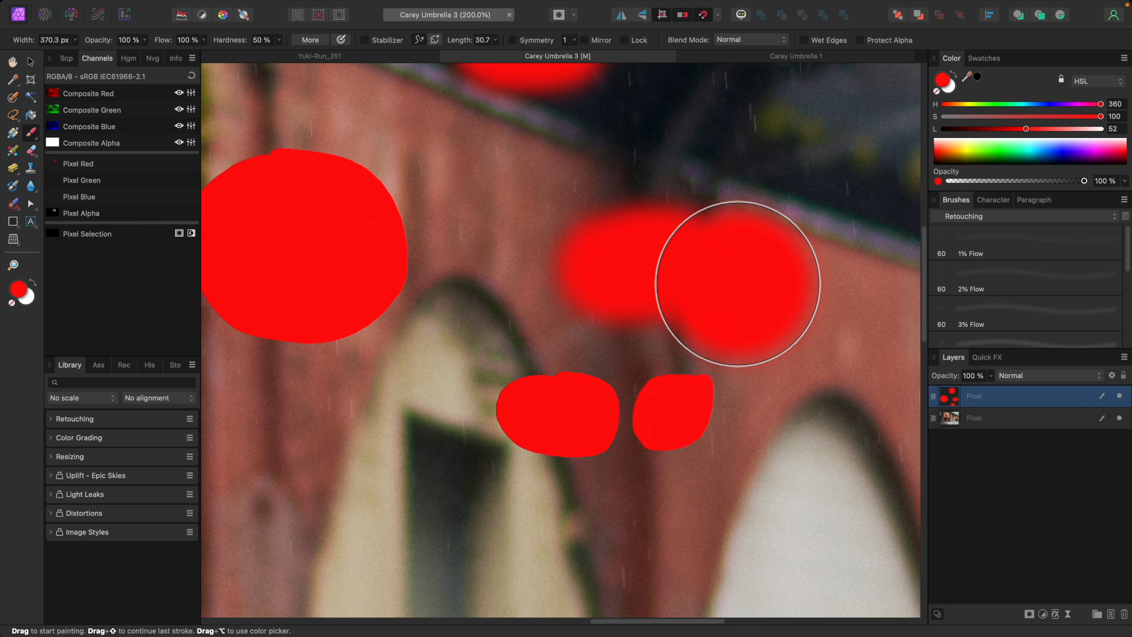
- Undo the last red brush dab and closely compare the edges of the unantialiased and antialiased red shapes
{"action": "key", "text": "super+z"}
{"action": "left_click", "coordinate": [13, 61]}
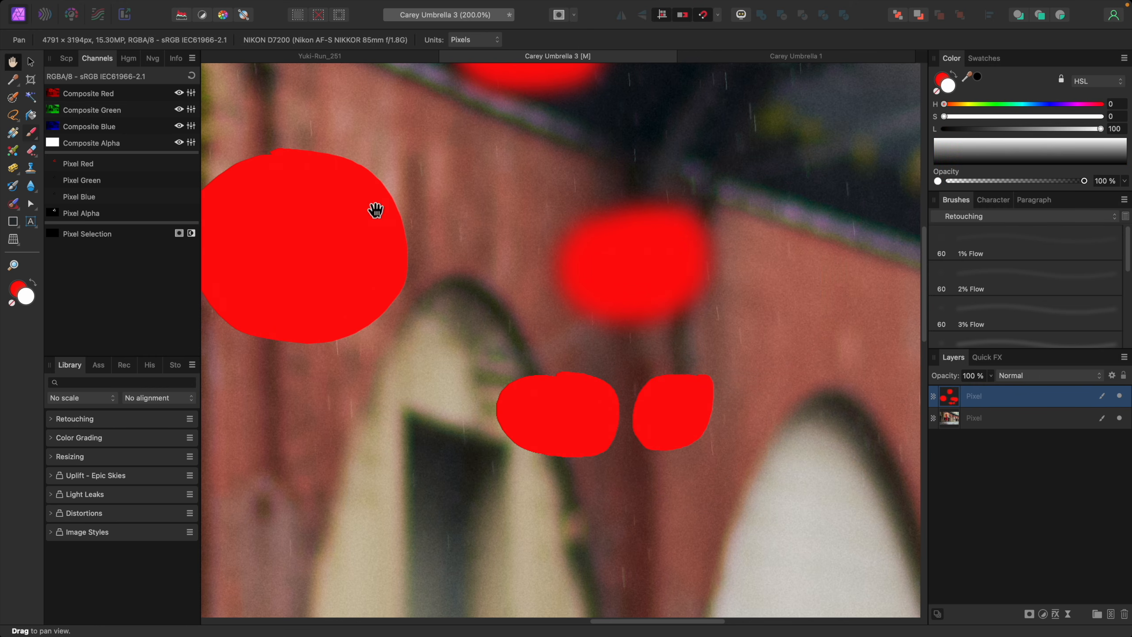
{"action": "scroll", "coordinate": [771, 485], "scroll_direction": "up", "scroll_amount": 6}
{"action": "key", "text": "super+equal"}
{"action": "scroll", "coordinate": [766, 479], "scroll_direction": "down", "scroll_amount": 10}
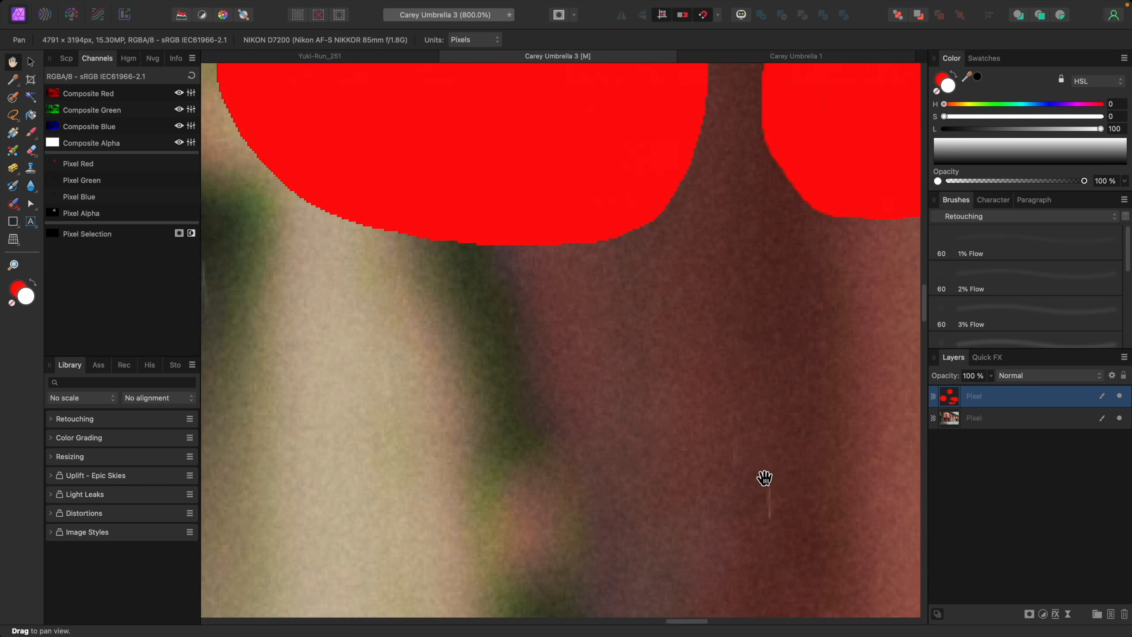
{"action": "scroll", "coordinate": [765, 477], "scroll_direction": "up", "scroll_amount": 5}
{"action": "key", "text": "super+equal"}
{"action": "key", "text": "super+equal"}
{"action": "key", "text": "super+equal"}
{"action": "key", "text": "super+minus"}
{"action": "key", "text": "super+minus"}
{"action": "scroll", "coordinate": [764, 478], "scroll_direction": "up", "scroll_amount": 2}
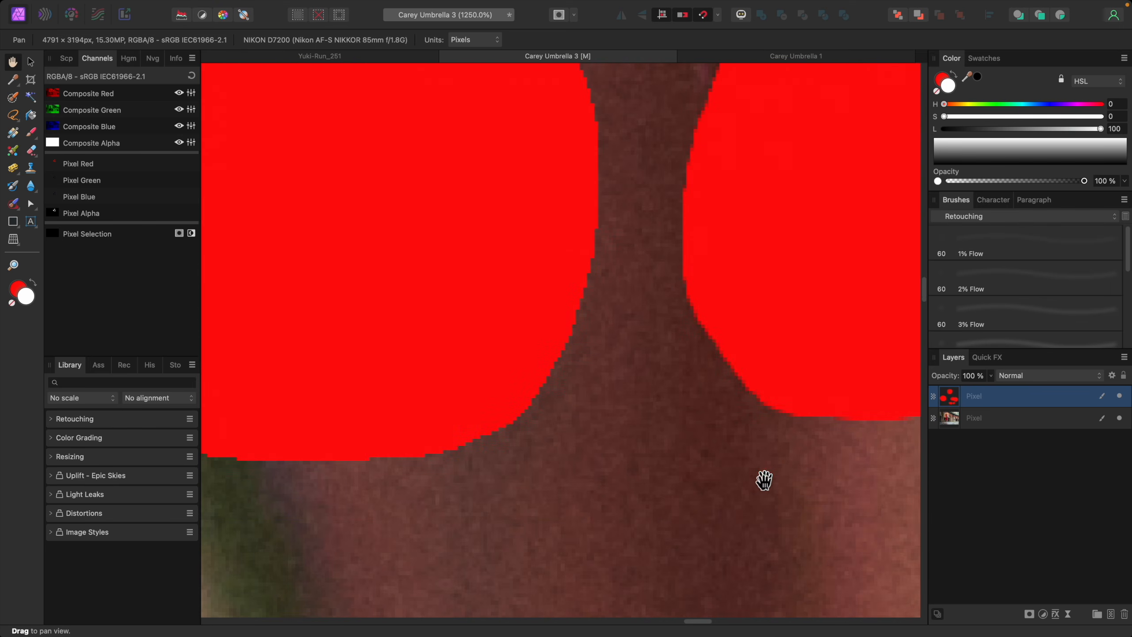
{"action": "key", "text": "super+equal"}
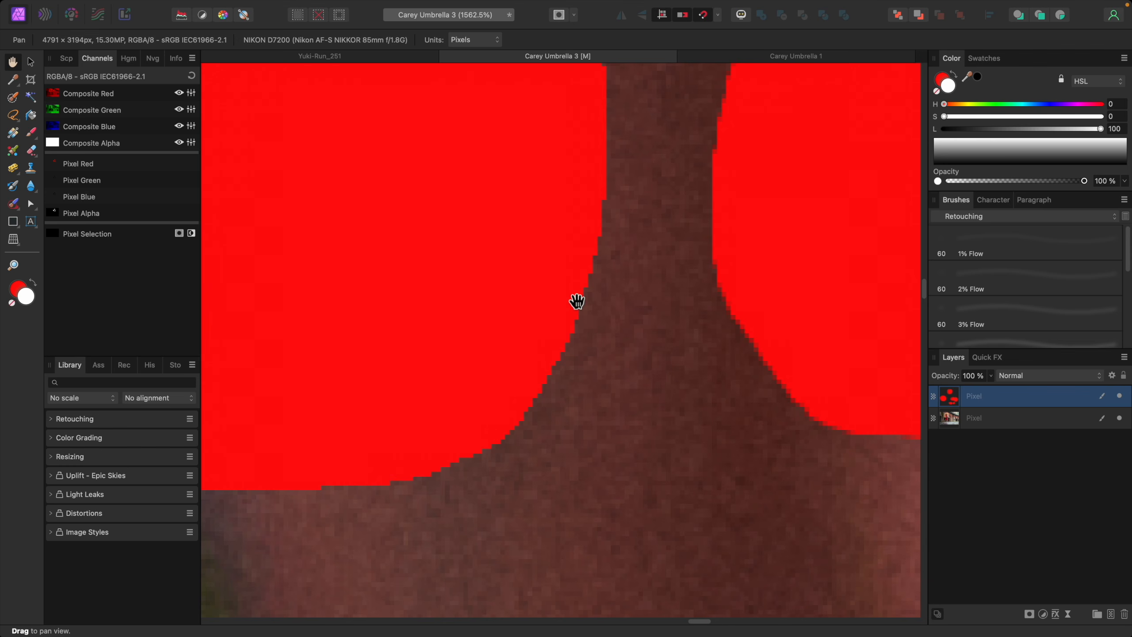
{"action": "scroll", "coordinate": [681, 356], "scroll_direction": "up", "scroll_amount": 6}
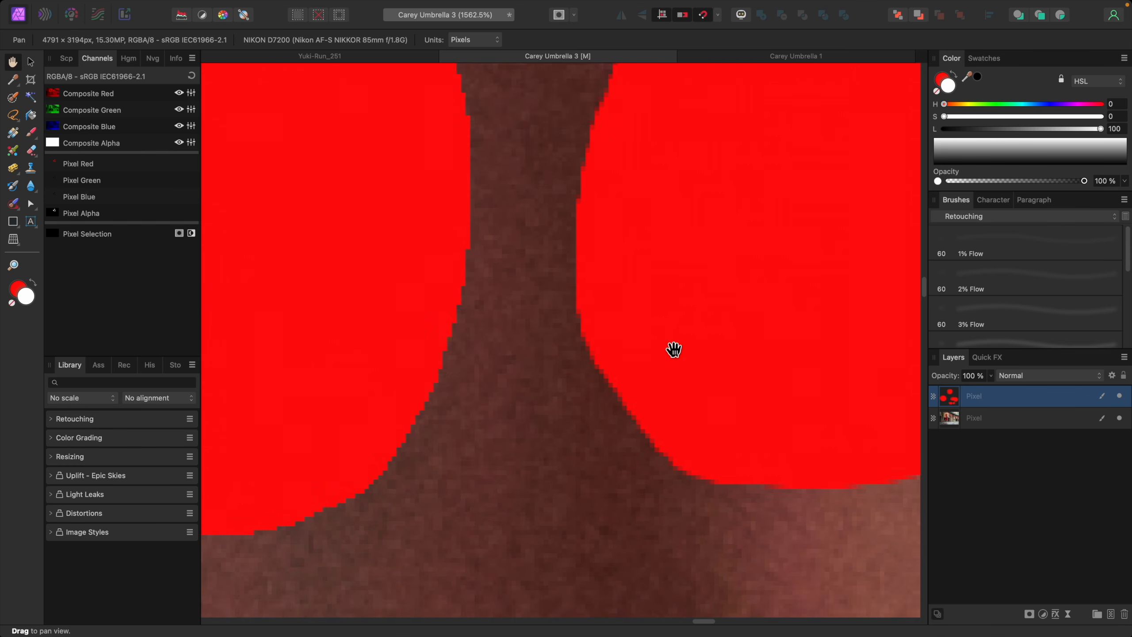
{"action": "scroll", "coordinate": [671, 362], "scroll_direction": "up", "scroll_amount": 5}
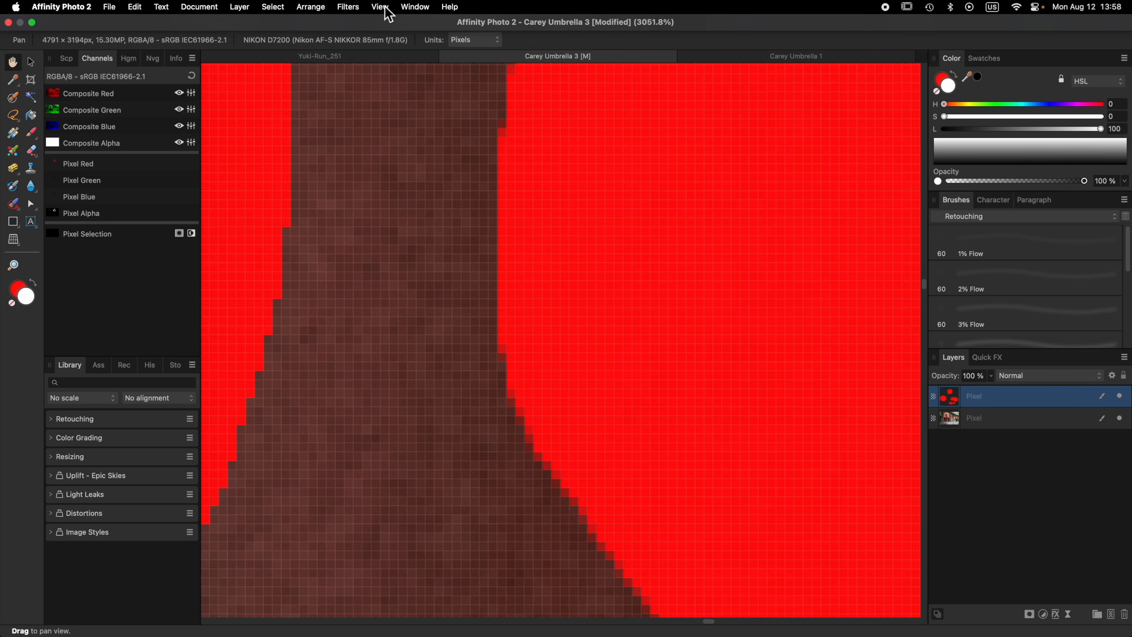
- Hide the pixel grid and compare the edges of the two small red shapes without it
{"action": "left_click", "coordinate": [416, 7]}
{"action": "mouse_move", "coordinate": [380, 7]}
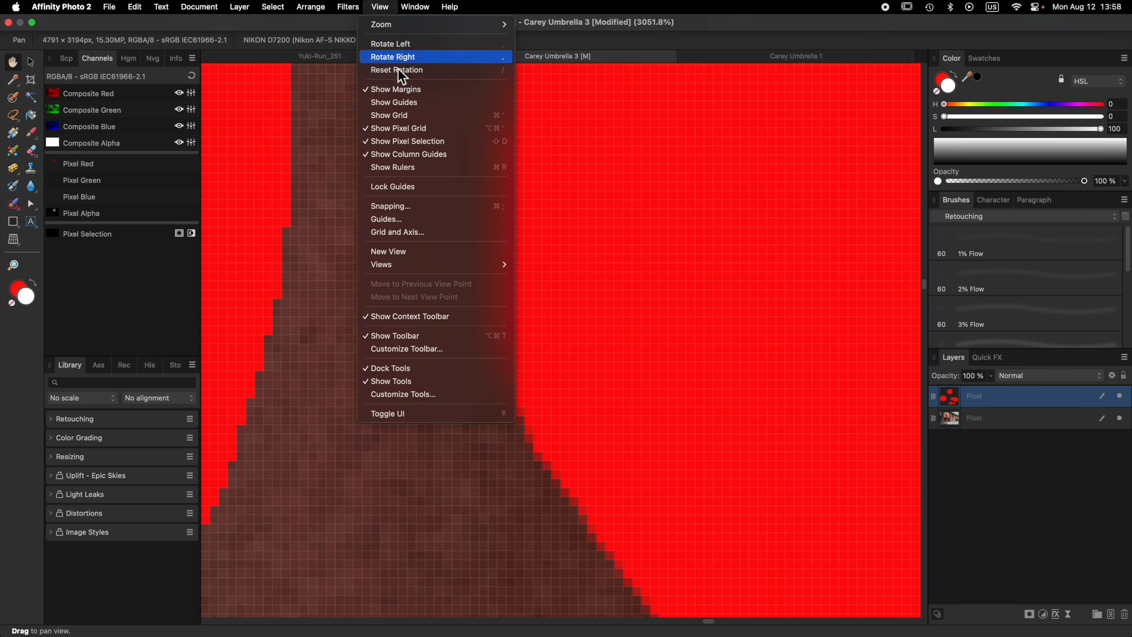
{"action": "left_click", "coordinate": [412, 130]}
{"action": "scroll", "coordinate": [708, 457], "scroll_direction": "down", "scroll_amount": 3}
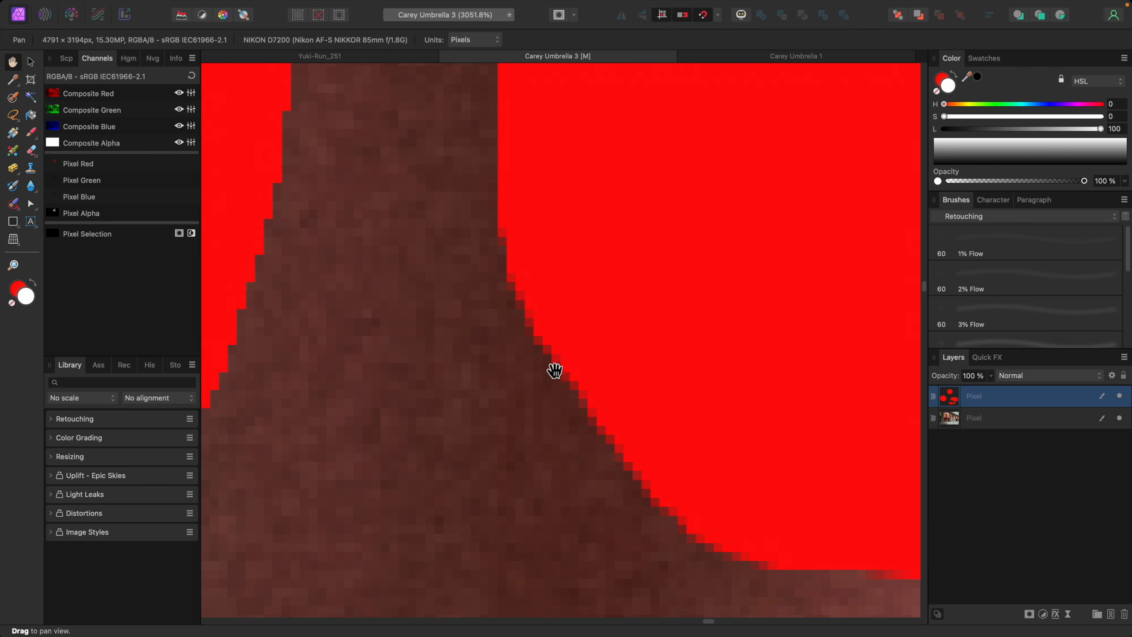
{"action": "scroll", "coordinate": [720, 404], "scroll_direction": "down", "scroll_amount": 5}
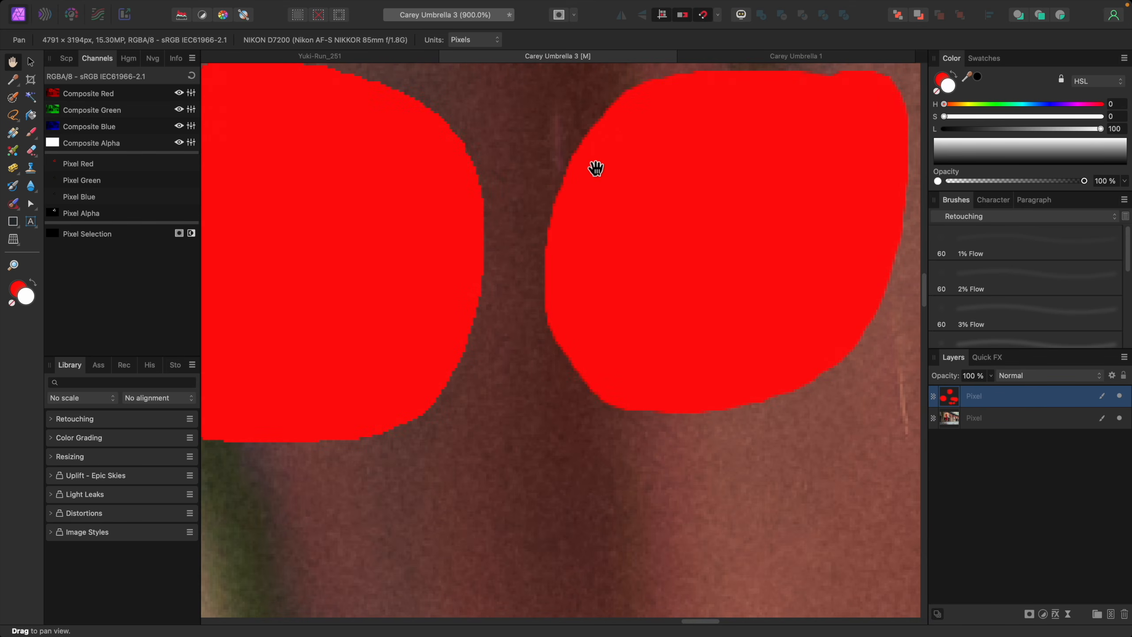
{"action": "scroll", "coordinate": [686, 278], "scroll_direction": "down", "scroll_amount": 3}
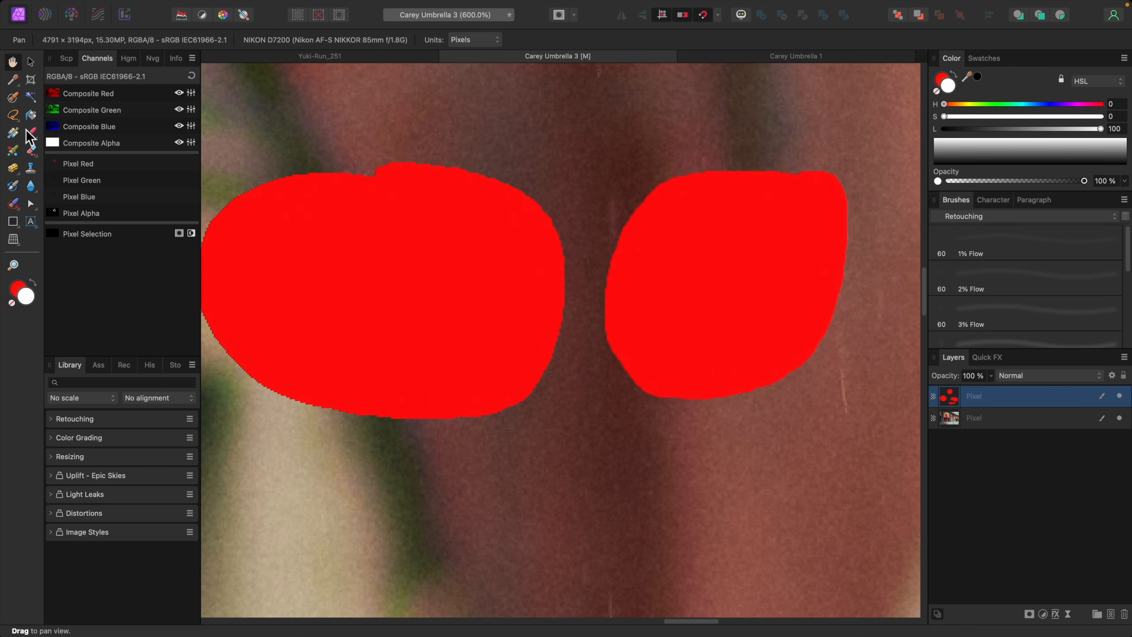
- Return to the Freehand Selection Tool, fit the whole image in view, and delete the pixel layer holding the red shapes
{"action": "left_click", "coordinate": [13, 115]}
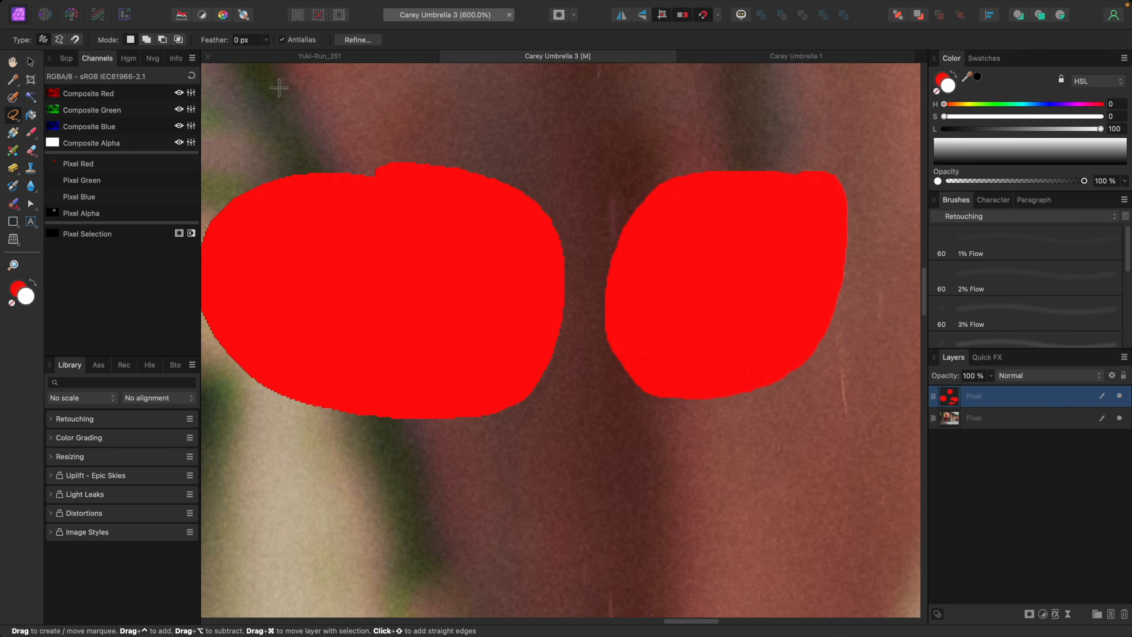
{"action": "key", "text": "super+0"}
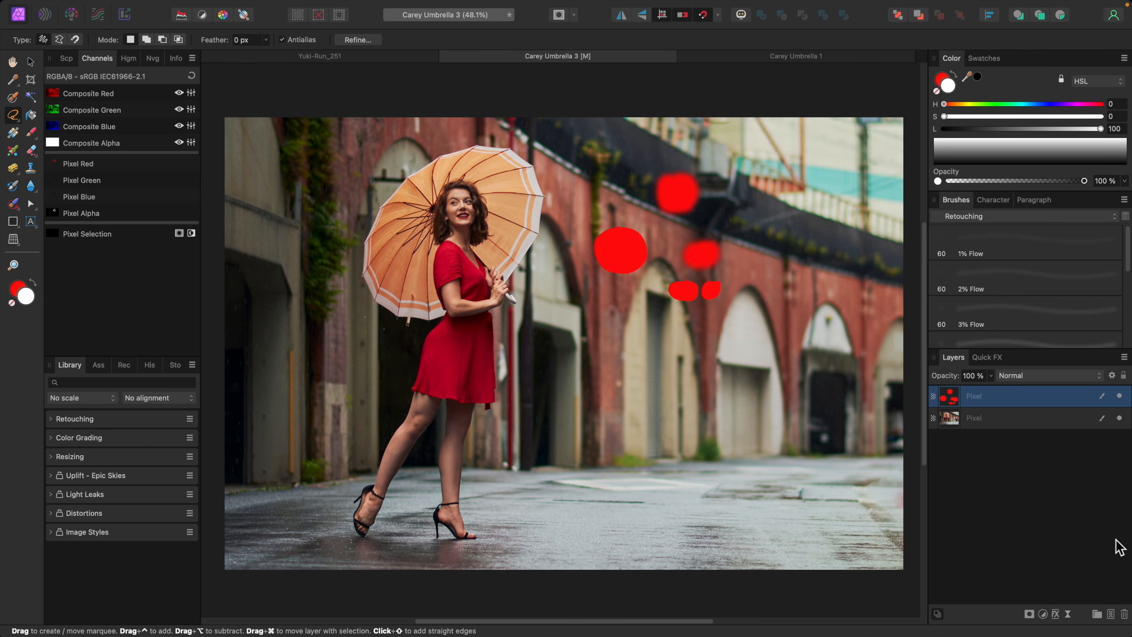
{"action": "left_click", "coordinate": [1041, 420]}
{"action": "left_click", "coordinate": [1040, 393]}
{"action": "key", "text": "Delete"}
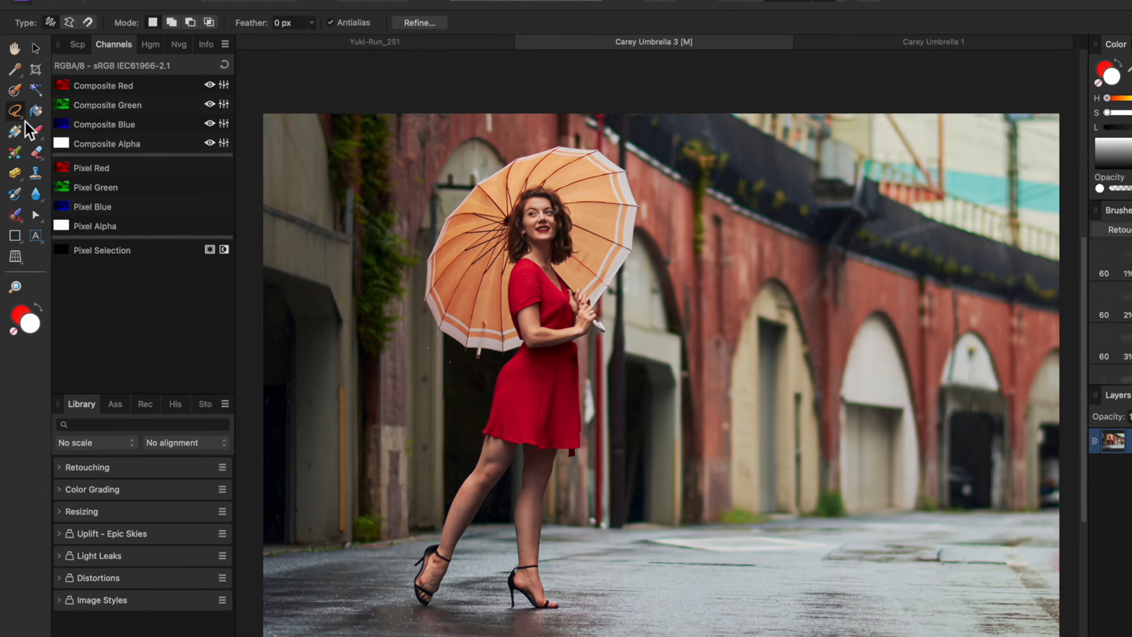
- With the Rectangular Marquee Tool, draw a selection around the umbrella and the woman's upper body
{"action": "left_click", "coordinate": [12, 115]}
{"action": "left_click", "coordinate": [65, 118]}
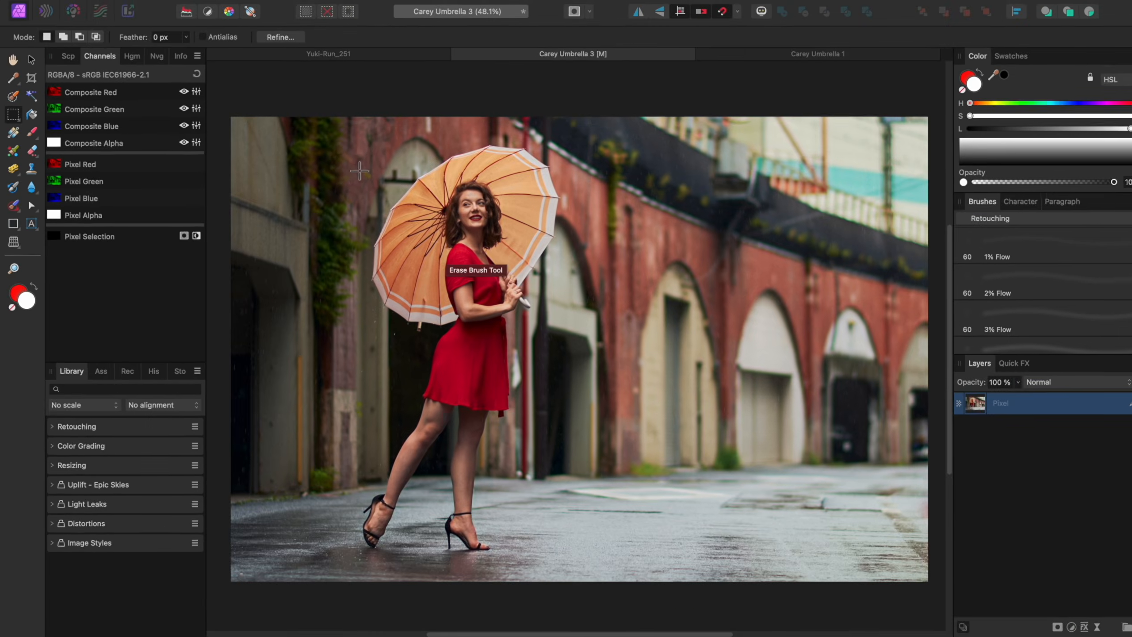
{"action": "left_click_drag", "start_coordinate": [687, 191], "coordinate": [1019, 552]}
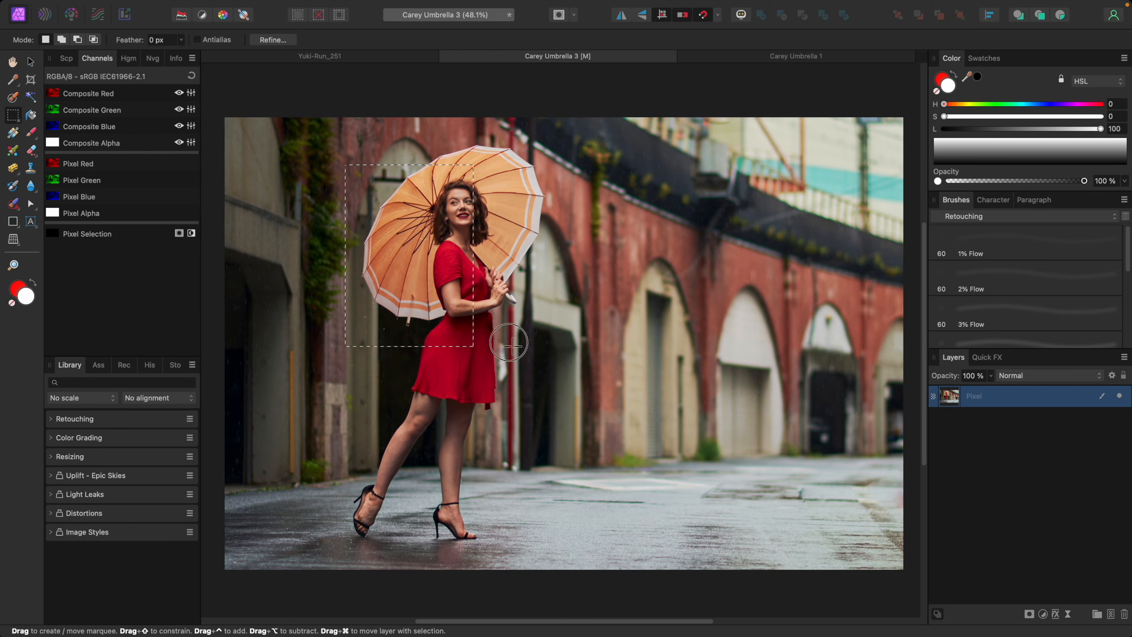
{"action": "left_click_drag", "start_coordinate": [508, 342], "coordinate": [592, 330]}
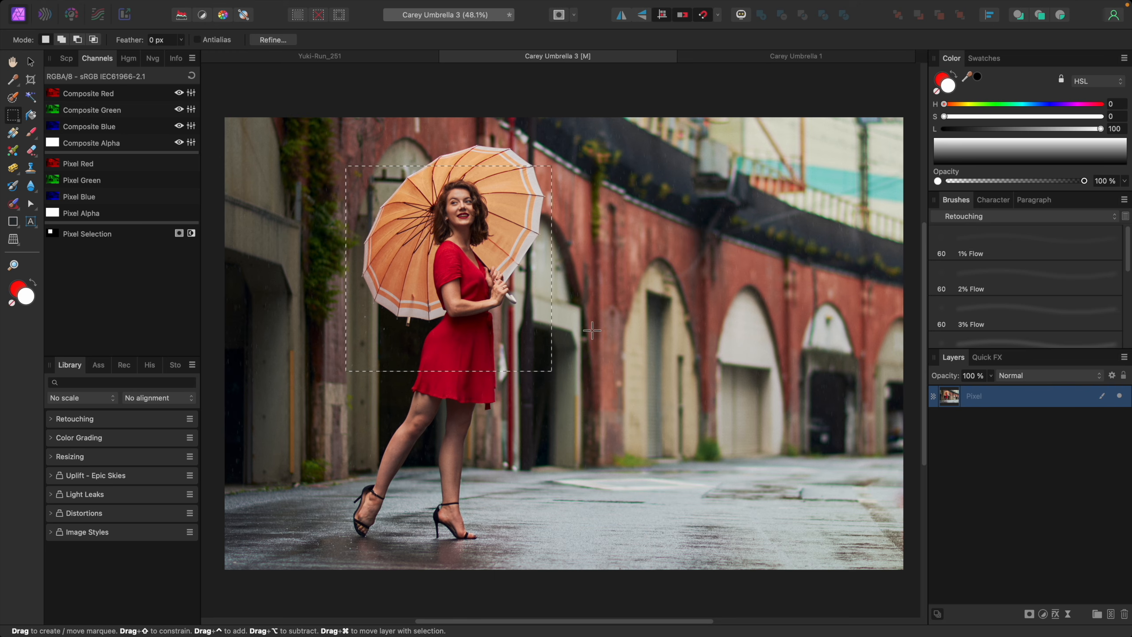
- With the Elliptical Marquee Tool, draw a circular selection from the center over the brick wall above the beige and white arches
{"action": "left_click", "coordinate": [20, 122]}
{"action": "left_click", "coordinate": [96, 129]}
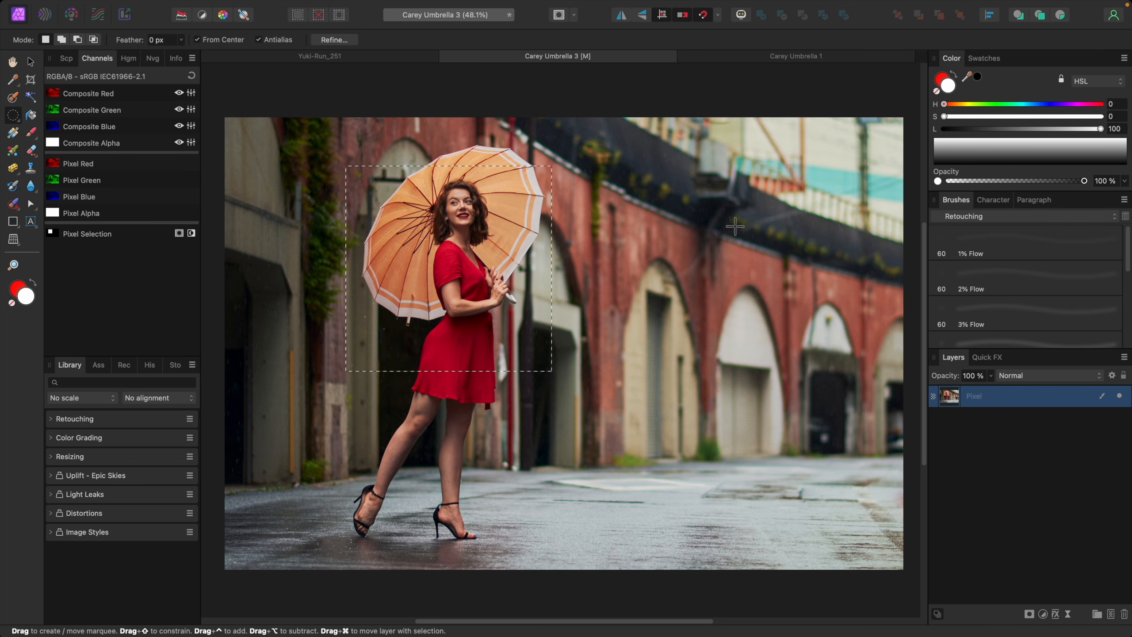
{"action": "mouse_move", "coordinate": [731, 221]}
{"action": "left_mouse_down"}
{"action": "mouse_move", "coordinate": [632, 228]}
{"action": "mouse_move", "coordinate": [628, 293]}
{"action": "mouse_move", "coordinate": [751, 245]}
{"action": "mouse_move", "coordinate": [690, 236]}
{"action": "mouse_move", "coordinate": [655, 271]}
{"action": "mouse_move", "coordinate": [722, 285]}
{"action": "mouse_move", "coordinate": [697, 255]}
{"action": "mouse_move", "coordinate": [679, 254]}
{"action": "mouse_move", "coordinate": [680, 267]}
{"action": "mouse_move", "coordinate": [713, 277]}
{"action": "mouse_move", "coordinate": [618, 279]}
{"action": "left_mouse_up"}
- With the Column Marquee Tool at 50 px width and 0 px feather, add a column selection between the umbrella and the circular selection
{"action": "left_click", "coordinate": [16, 118]}
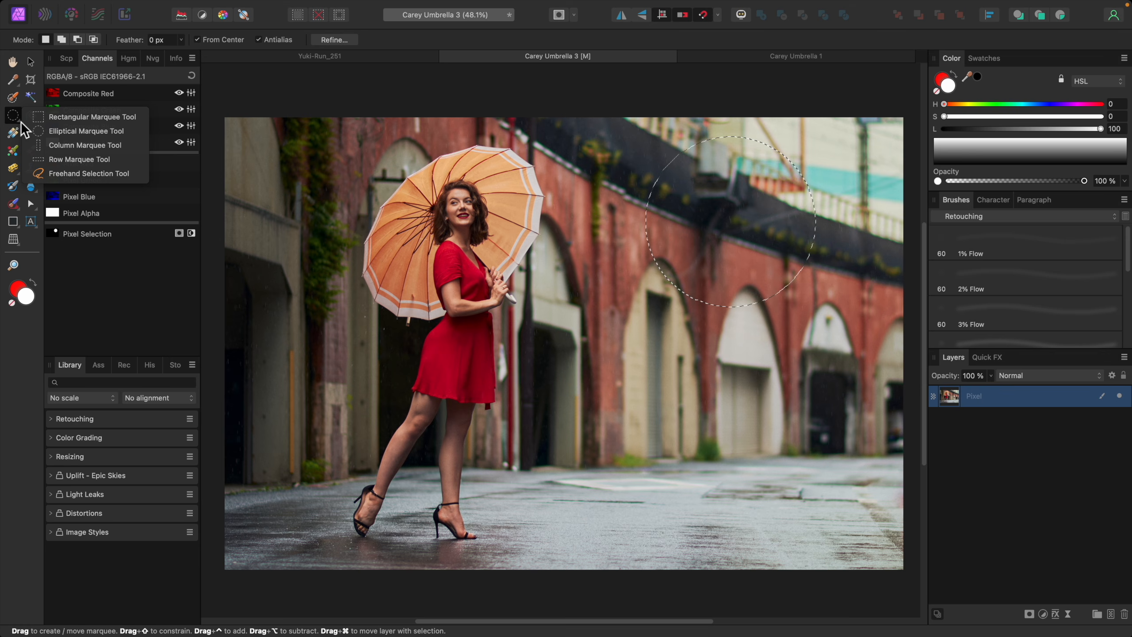
{"action": "left_click", "coordinate": [58, 145]}
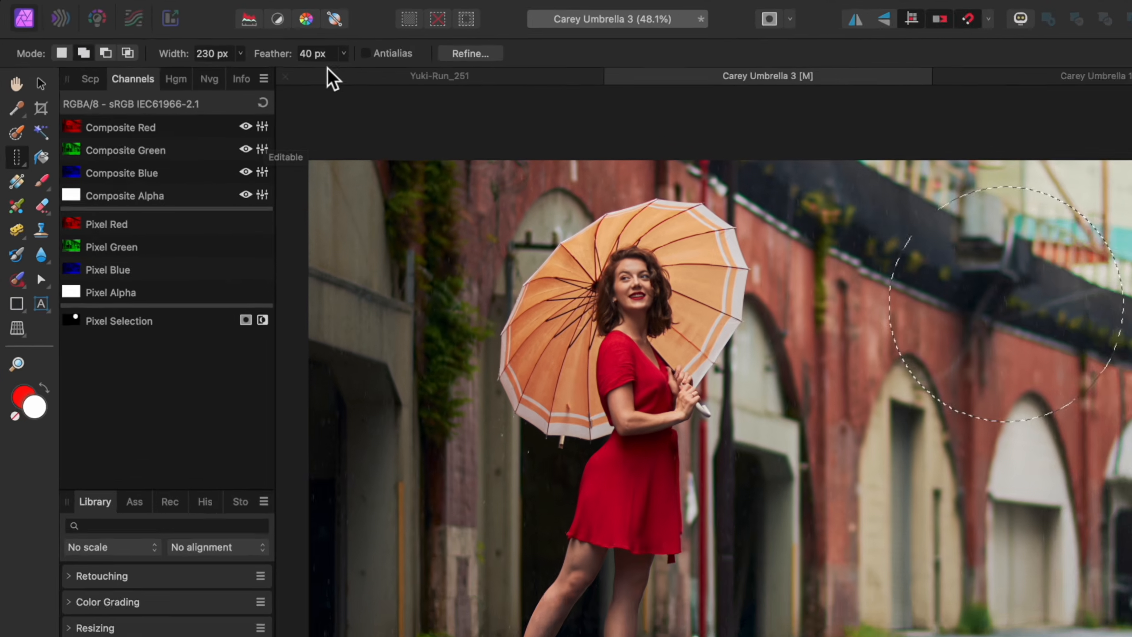
{"action": "left_click", "coordinate": [250, 40]}
{"action": "left_click_drag", "start_coordinate": [494, 100], "coordinate": [305, 109]}
{"action": "left_click", "coordinate": [346, 75]}
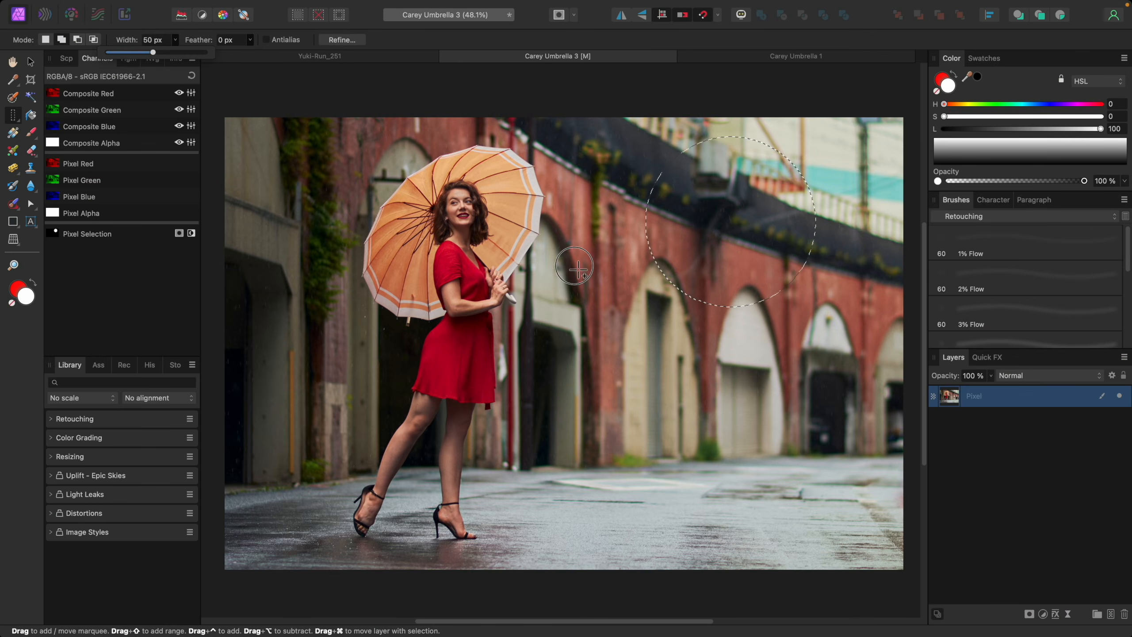
{"action": "left_click", "coordinate": [574, 267]}
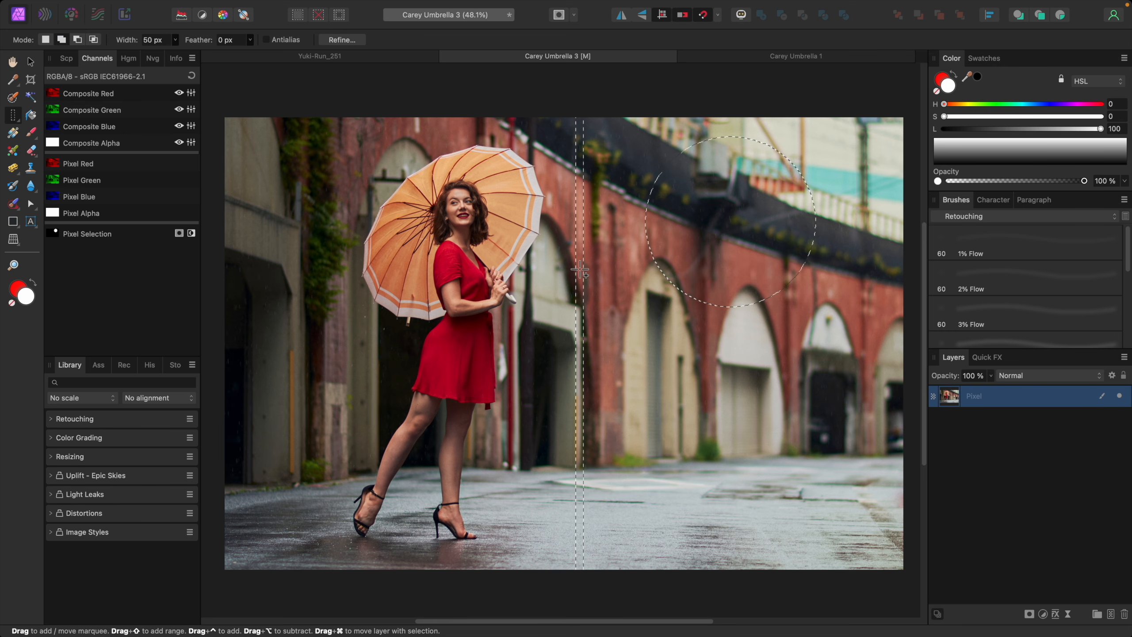
- In New mode, set the column width to 110 px and position a column selection on the brick beside the beige arch
{"action": "left_click", "coordinate": [48, 38]}
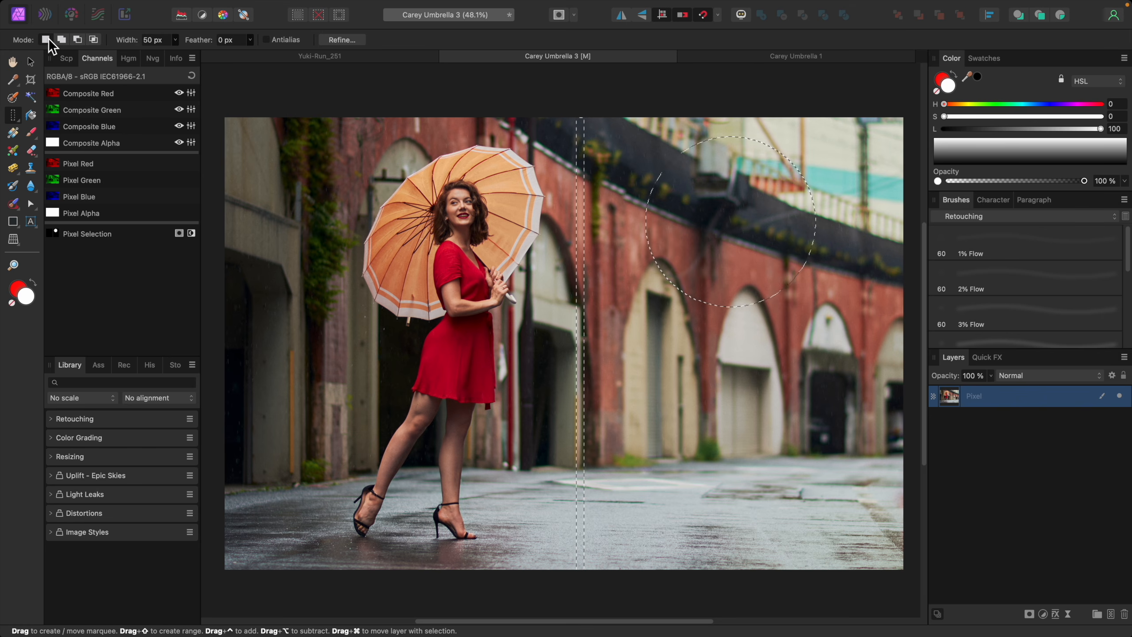
{"action": "left_click", "coordinate": [175, 40]}
{"action": "left_click_drag", "start_coordinate": [177, 55], "coordinate": [188, 55]}
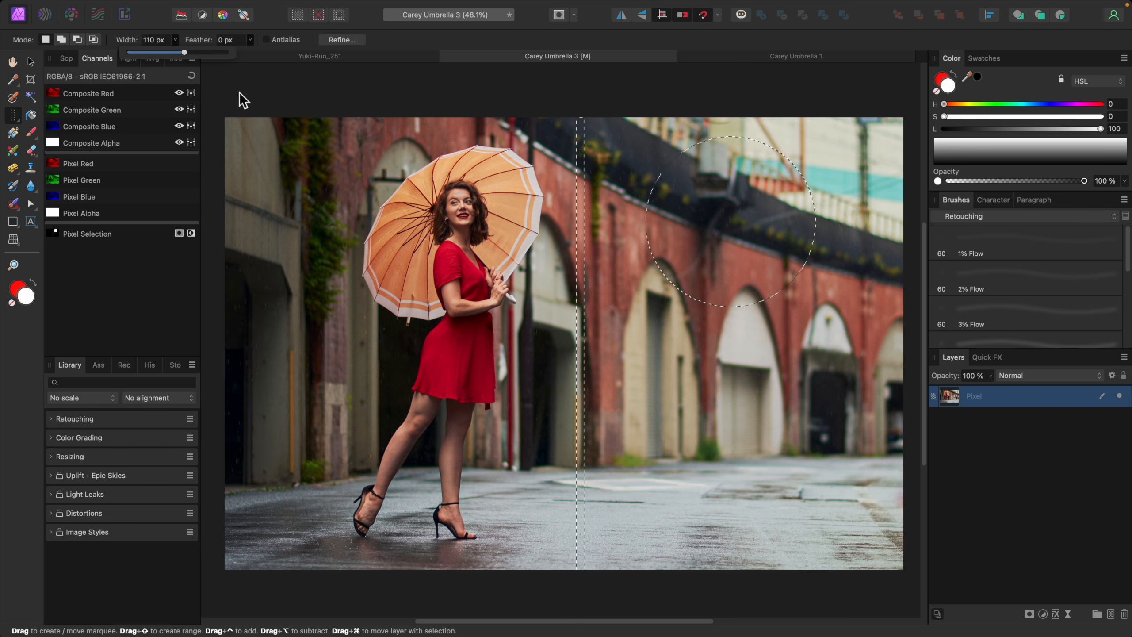
{"action": "left_click", "coordinate": [615, 209]}
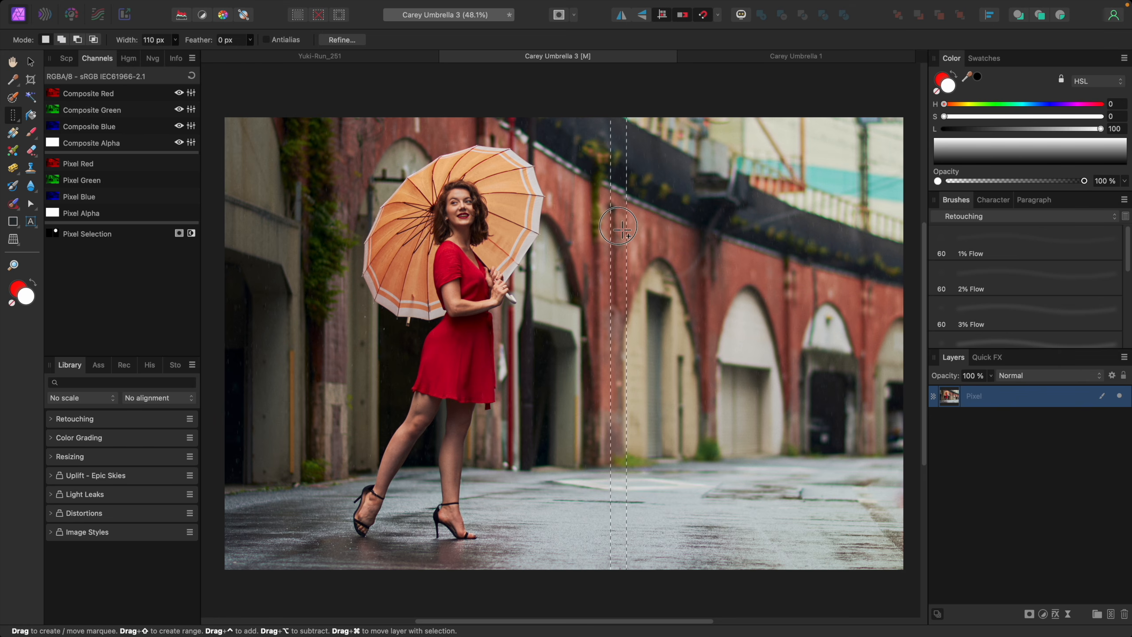
{"action": "mouse_move", "coordinate": [614, 227]}
{"action": "left_mouse_down"}
{"action": "mouse_move", "coordinate": [699, 225]}
{"action": "mouse_move", "coordinate": [564, 228]}
{"action": "mouse_move", "coordinate": [626, 229]}
{"action": "left_mouse_up"}
{"action": "scroll", "coordinate": [626, 229], "scroll_direction": "up", "scroll_amount": 1}
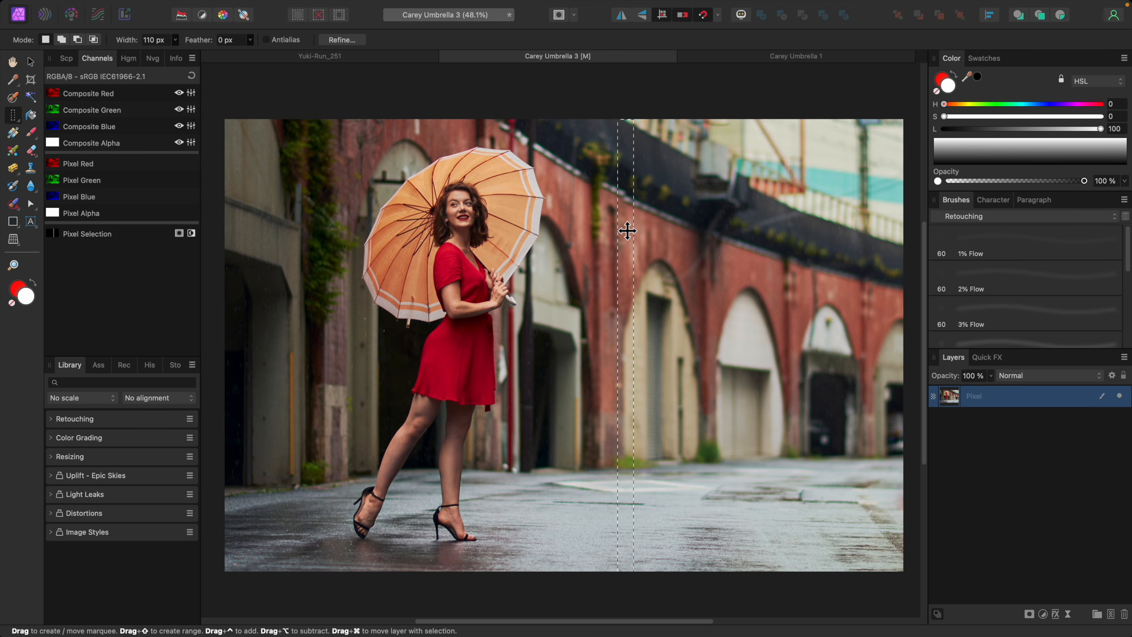
- In Add mode, place further 110 px column selections across the arches up to the image's right edge
{"action": "left_click", "coordinate": [61, 40]}
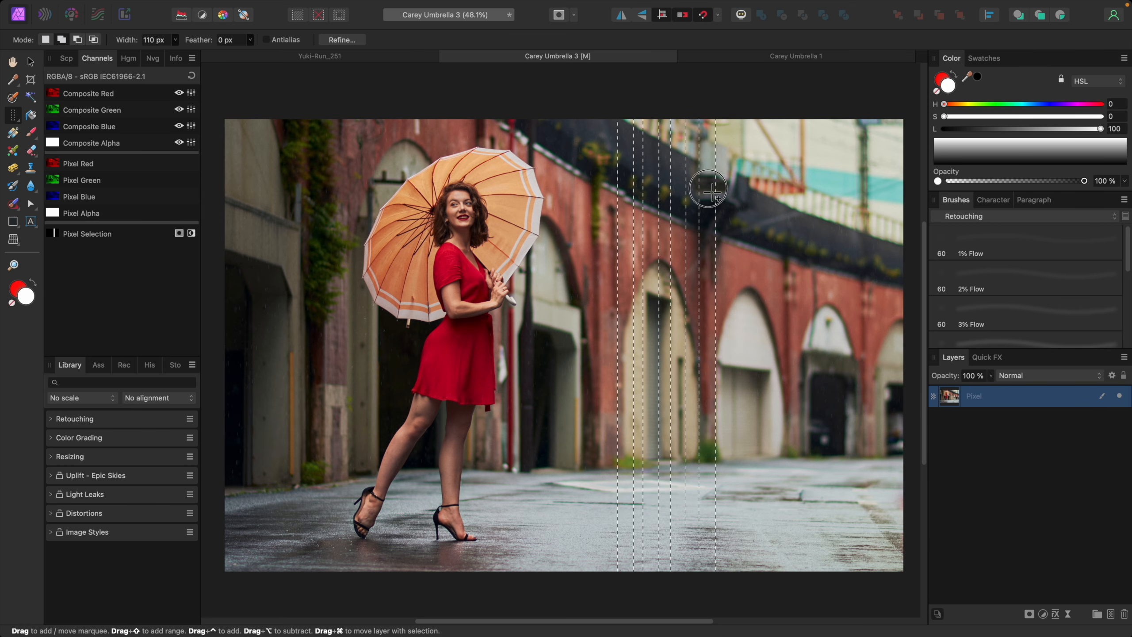
{"action": "left_click_drag", "start_coordinate": [739, 198], "coordinate": [737, 200]}
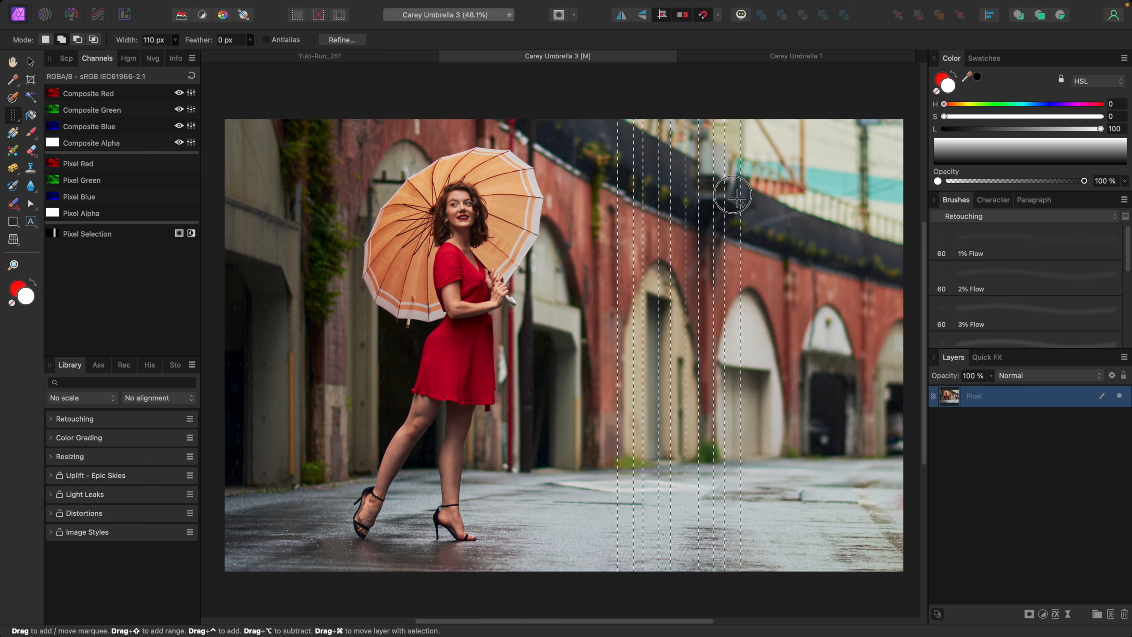
{"action": "left_click", "coordinate": [762, 199]}
{"action": "left_click", "coordinate": [802, 199]}
{"action": "left_click_drag", "start_coordinate": [845, 204], "coordinate": [855, 207]}
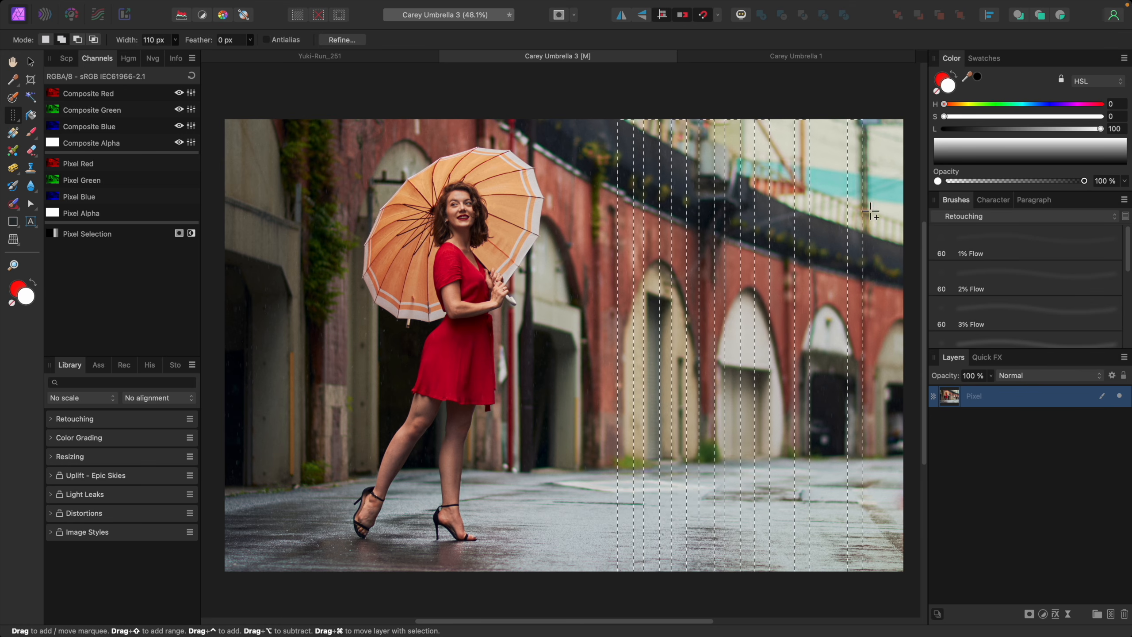
{"action": "left_click", "coordinate": [893, 201]}
- Add a Recolor adjustment to the selected columns, set its hue to 203°, and deselect
{"action": "left_click", "coordinate": [1043, 614]}
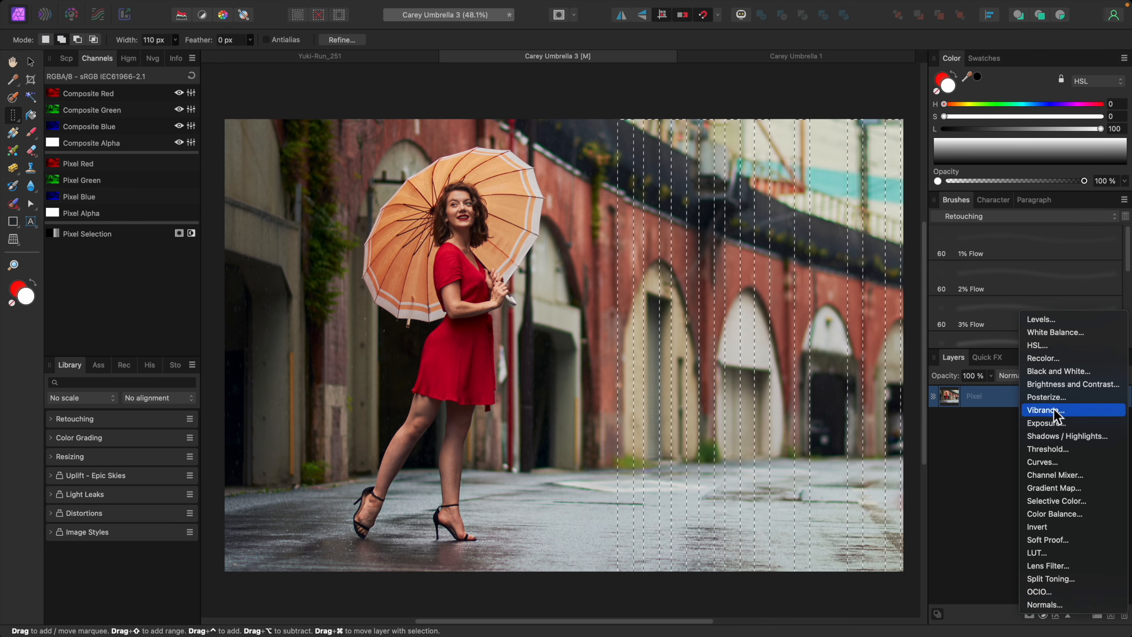
{"action": "left_click", "coordinate": [1043, 359]}
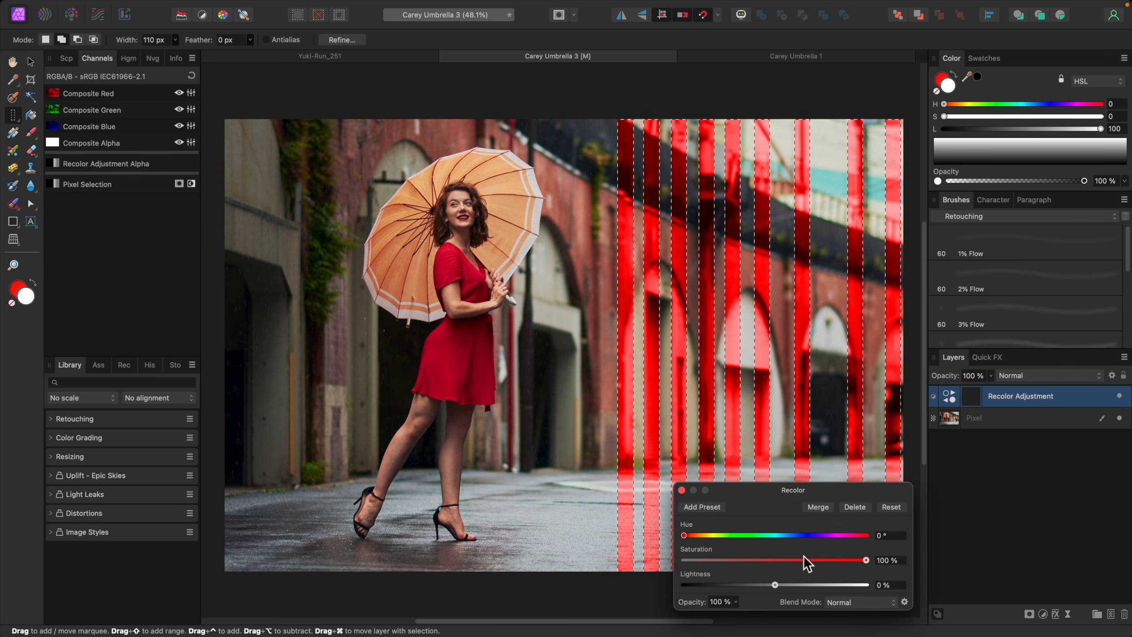
{"action": "mouse_move", "coordinate": [804, 535]}
{"action": "left_mouse_down"}
{"action": "mouse_move", "coordinate": [826, 535]}
{"action": "mouse_move", "coordinate": [787, 535]}
{"action": "left_mouse_up"}
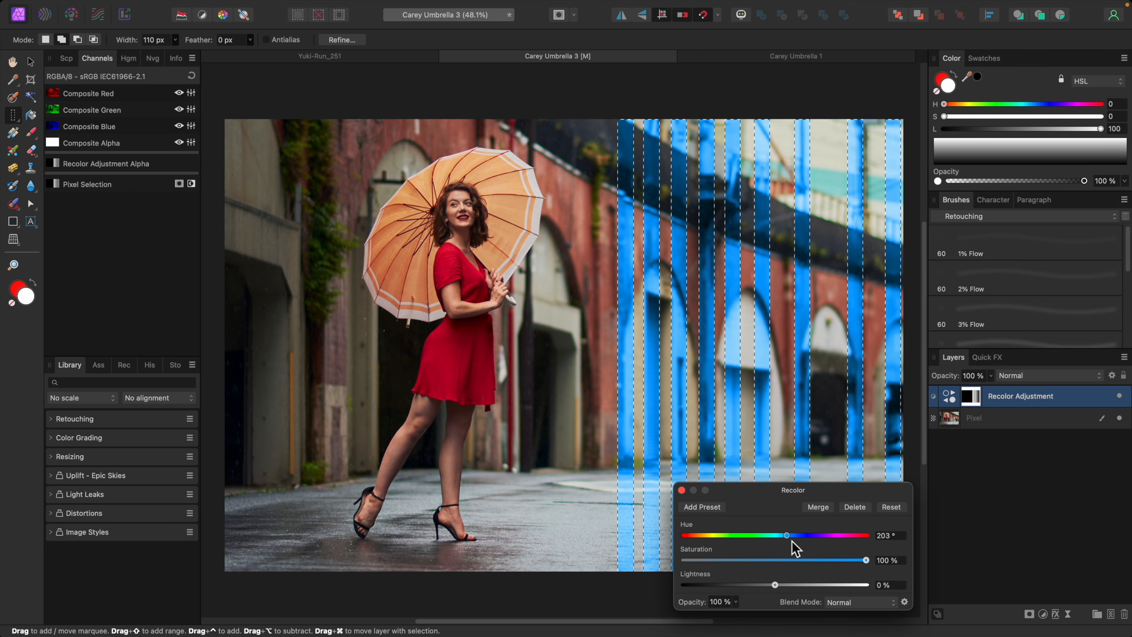
{"action": "key", "text": "super+d"}
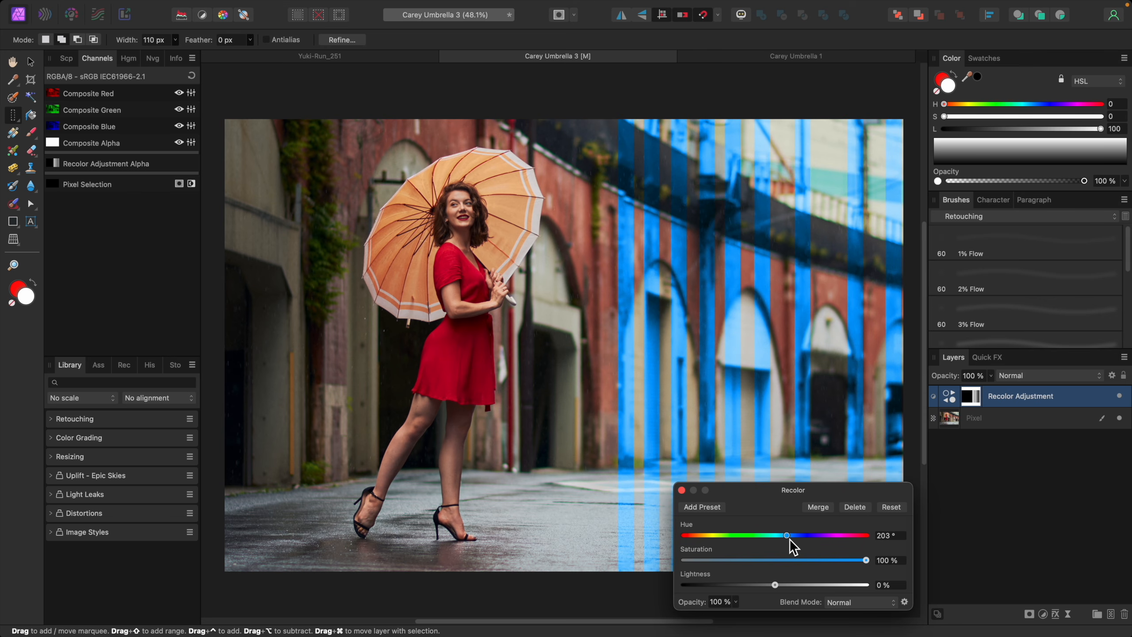
- Fine-tune the hue, saturation and lightness of the Recolor adjustment on the stripes and close its settings
{"action": "mouse_move", "coordinate": [796, 537]}
{"action": "left_mouse_down"}
{"action": "mouse_move", "coordinate": [776, 537]}
{"action": "mouse_move", "coordinate": [786, 539]}
{"action": "left_mouse_up"}
{"action": "left_click_drag", "start_coordinate": [865, 560], "coordinate": [765, 585]}
{"action": "left_click", "coordinate": [681, 490]}
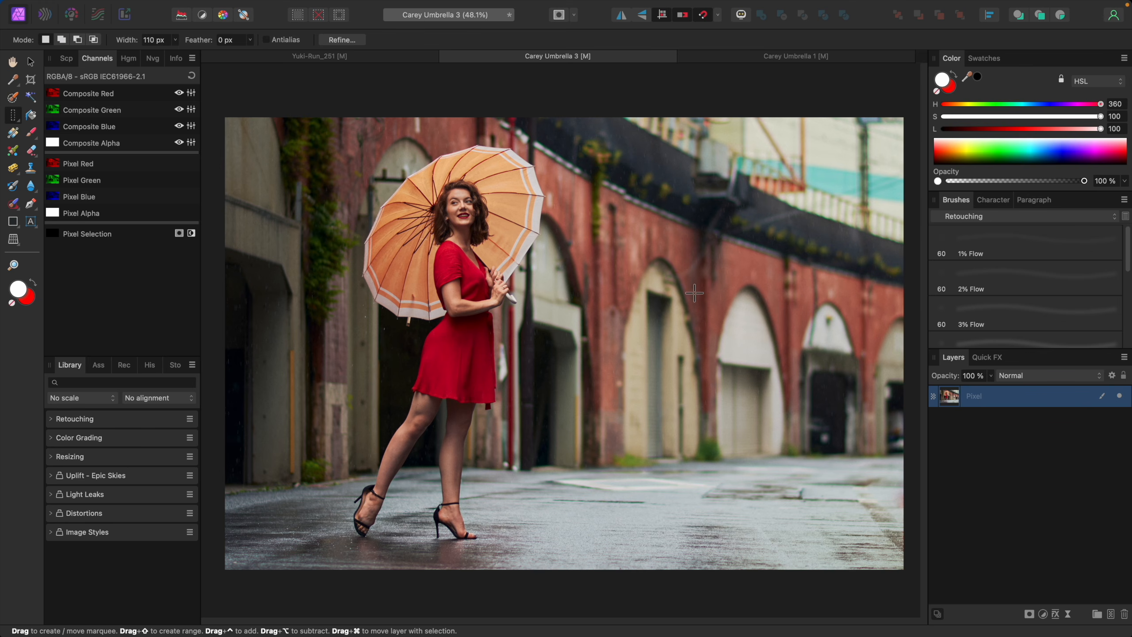
- Select a circle around the umbrella with the Elliptical Marquee, try a Black and White adjustment with Red at 31%, and delete that adjustment
{"action": "left_click_drag", "start_coordinate": [13, 115], "coordinate": [49, 129]}
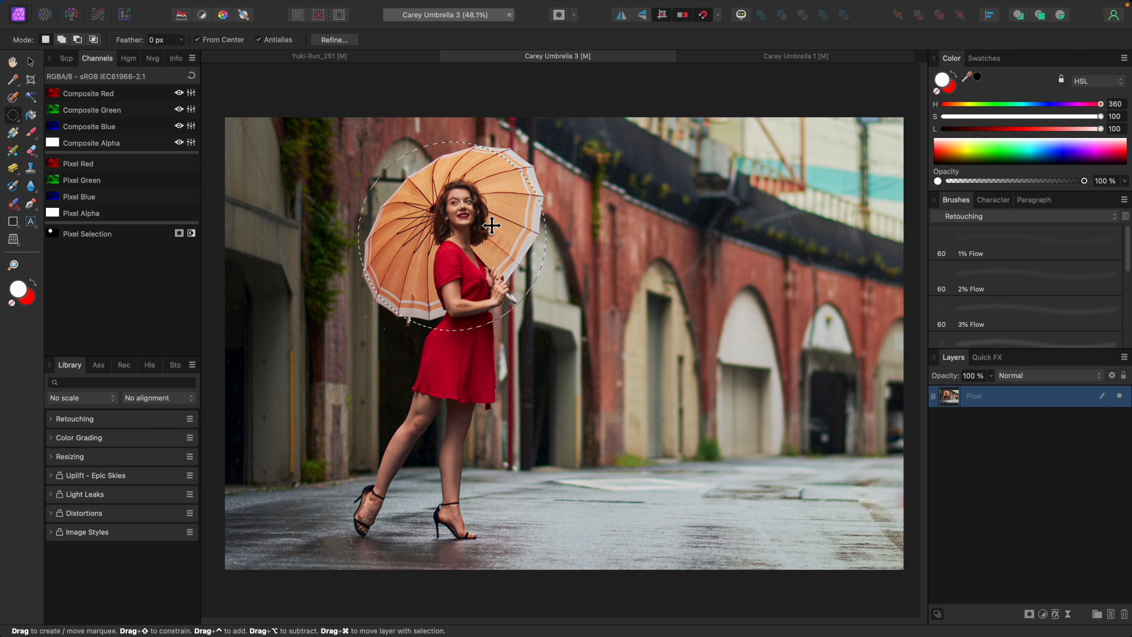
{"action": "left_click", "coordinate": [1044, 615]}
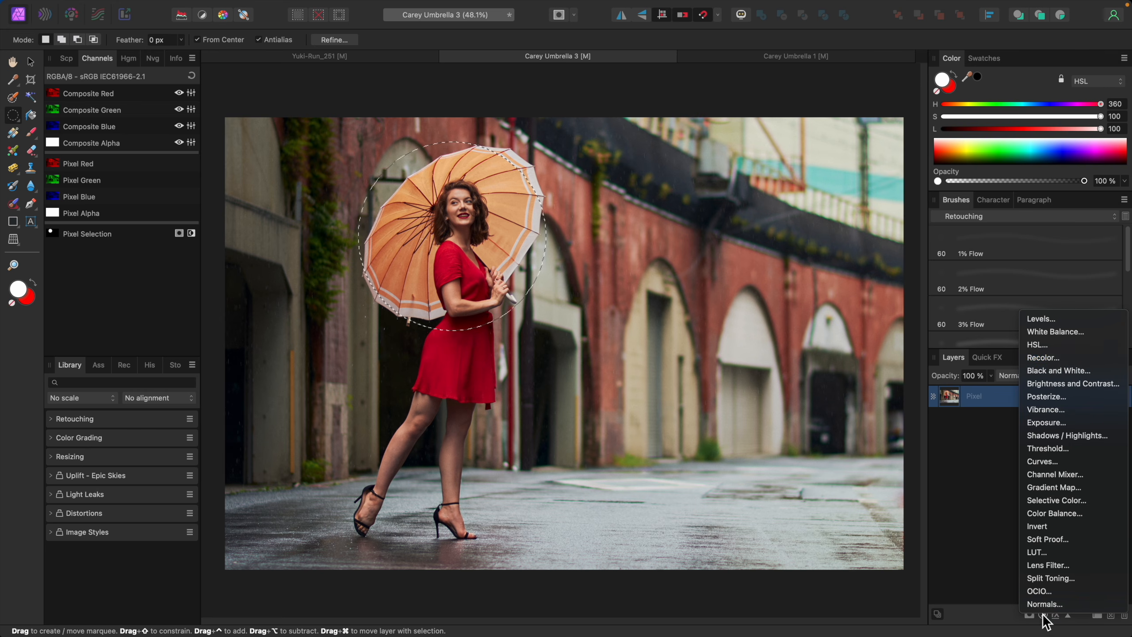
{"action": "left_click", "coordinate": [1053, 369]}
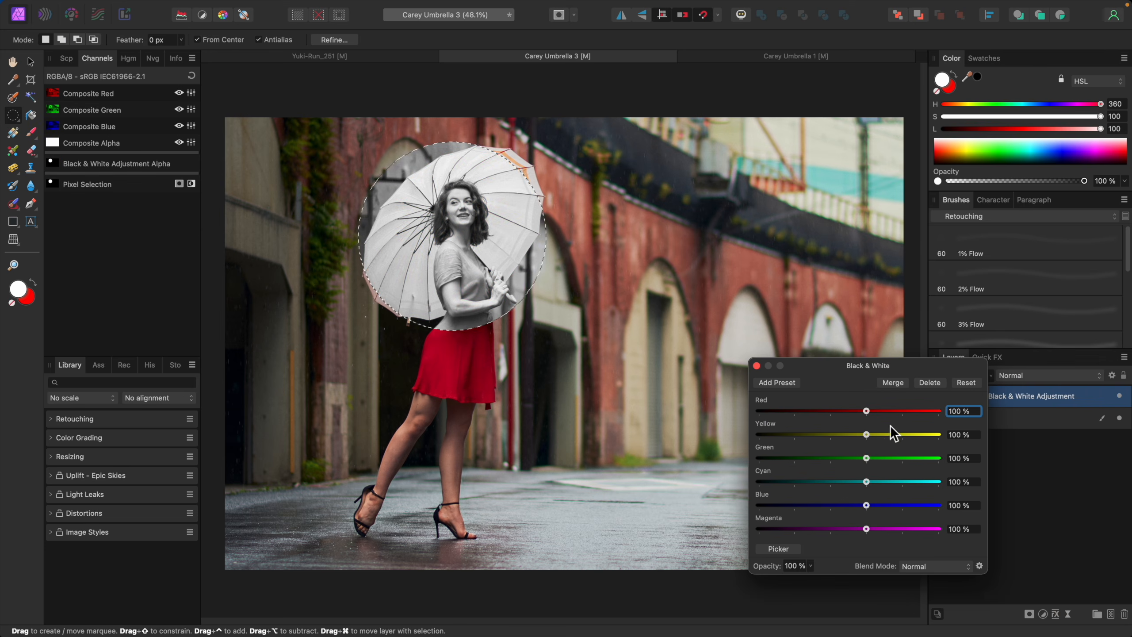
{"action": "left_click_drag", "start_coordinate": [867, 412], "coordinate": [841, 412]}
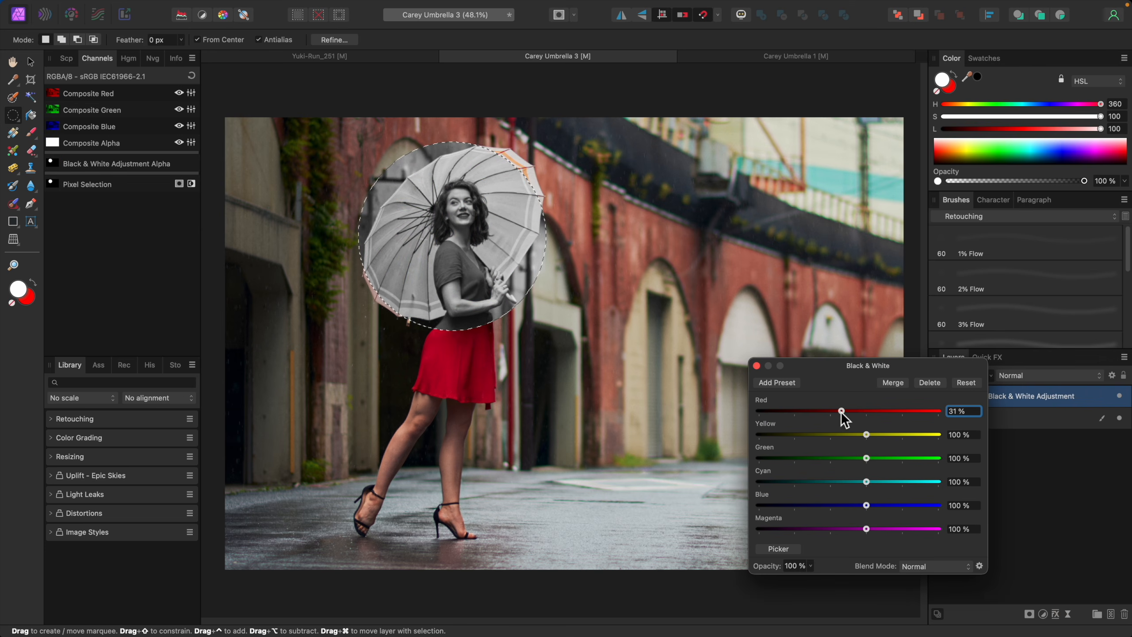
{"action": "left_click", "coordinate": [929, 382]}
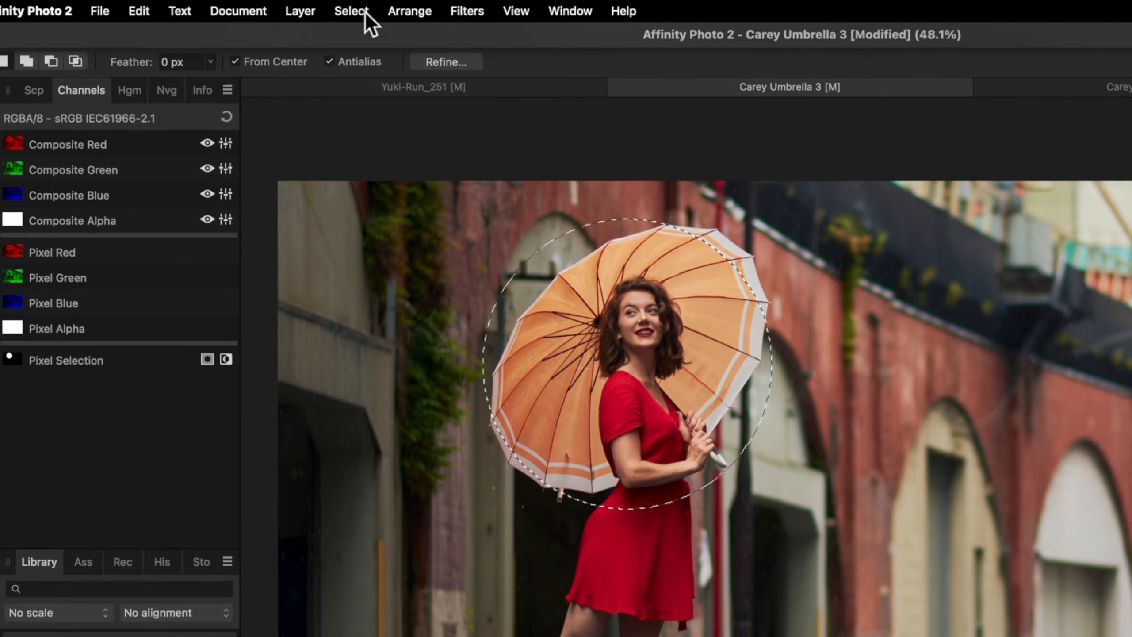
- Invert the pixel selection, apply a Black and White adjustment with Red at 57% to the surroundings, and close its settings
{"action": "left_click", "coordinate": [273, 7]}
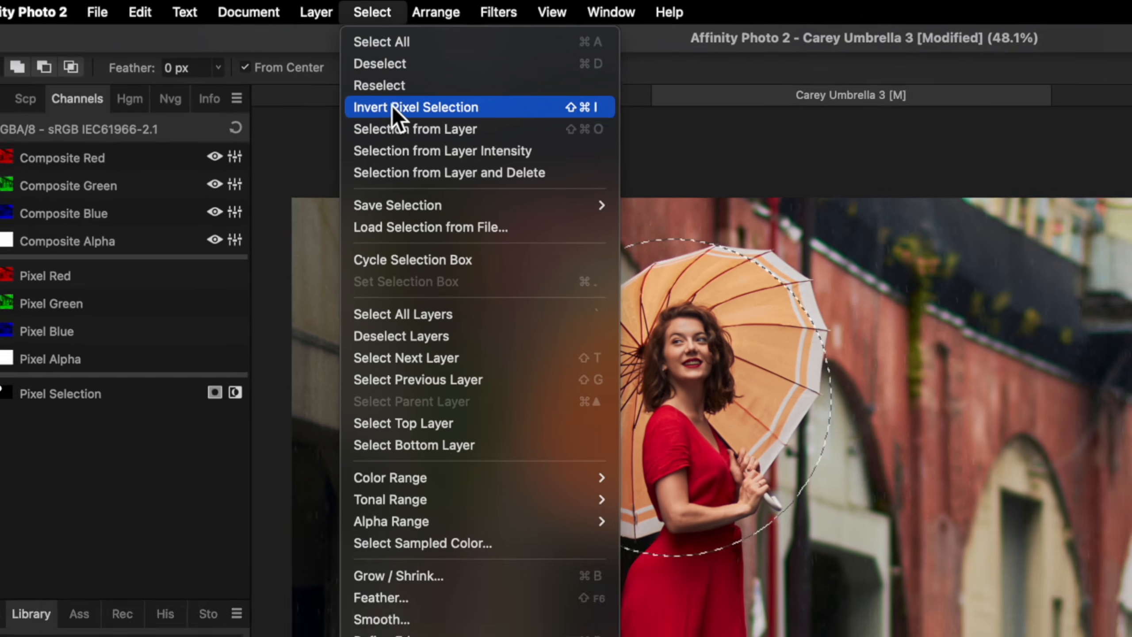
{"action": "left_click", "coordinate": [445, 128]}
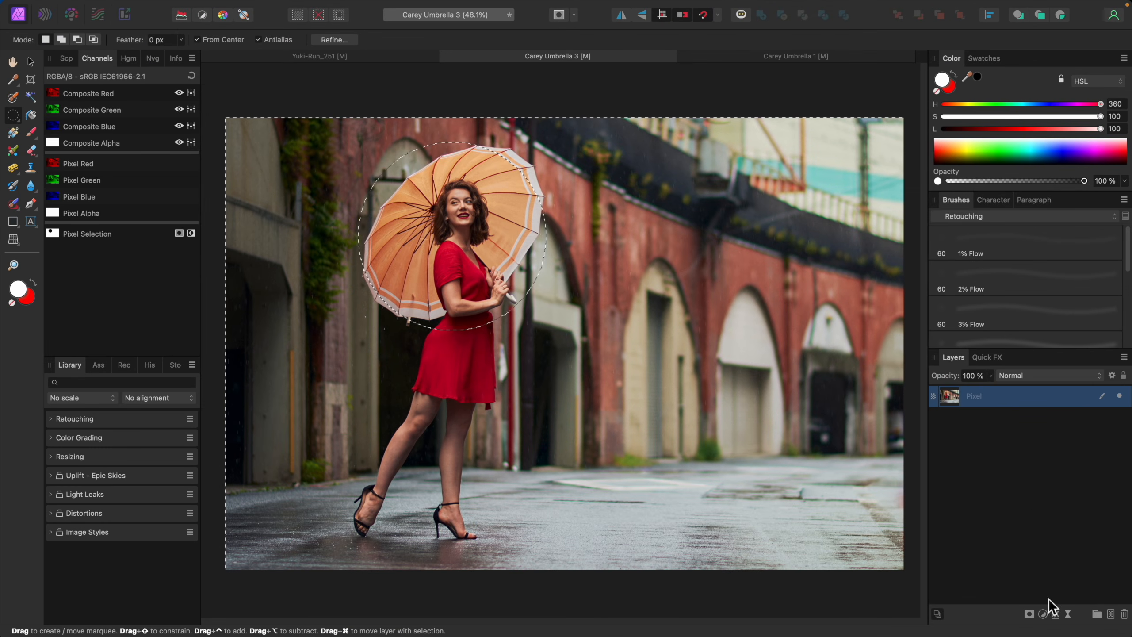
{"action": "left_click", "coordinate": [1045, 614]}
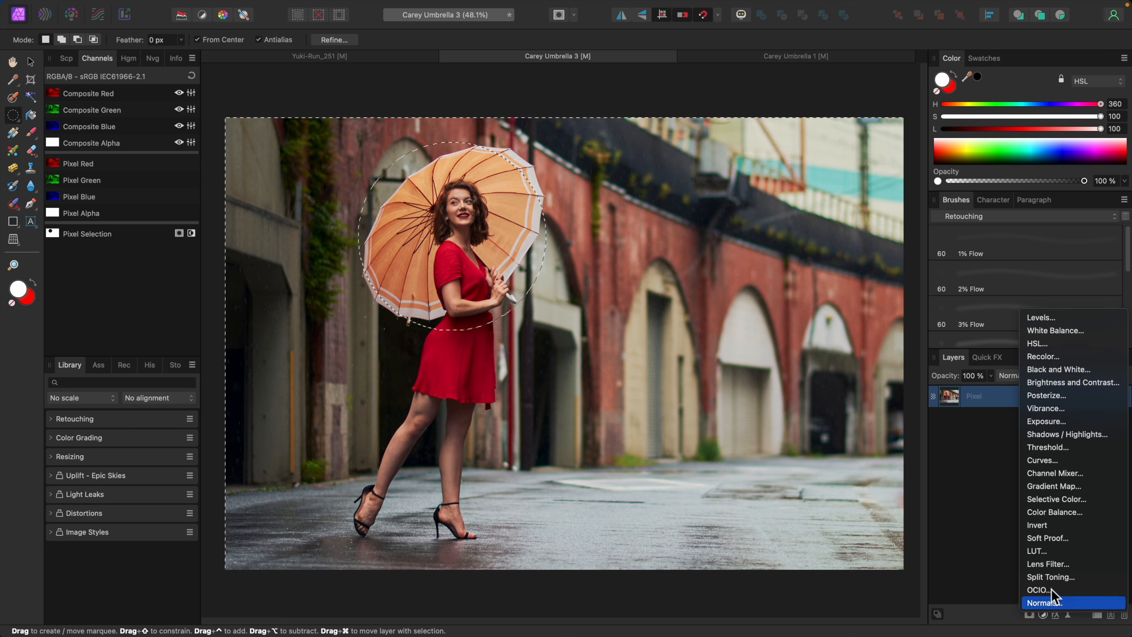
{"action": "left_click", "coordinate": [1041, 373]}
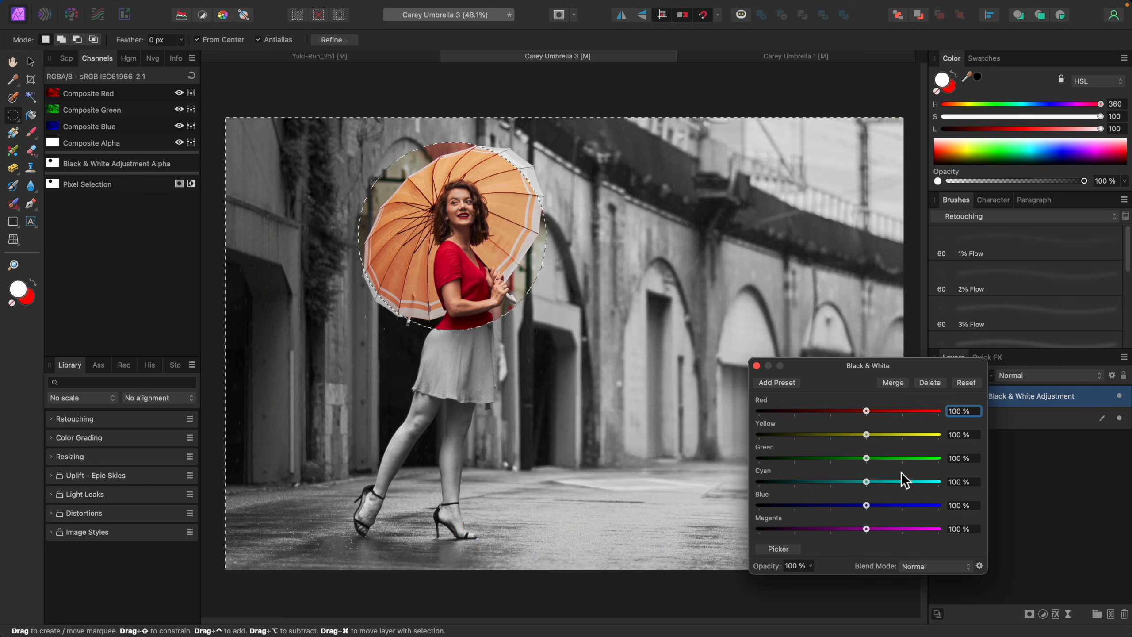
{"action": "left_click_drag", "start_coordinate": [866, 411], "coordinate": [850, 412]}
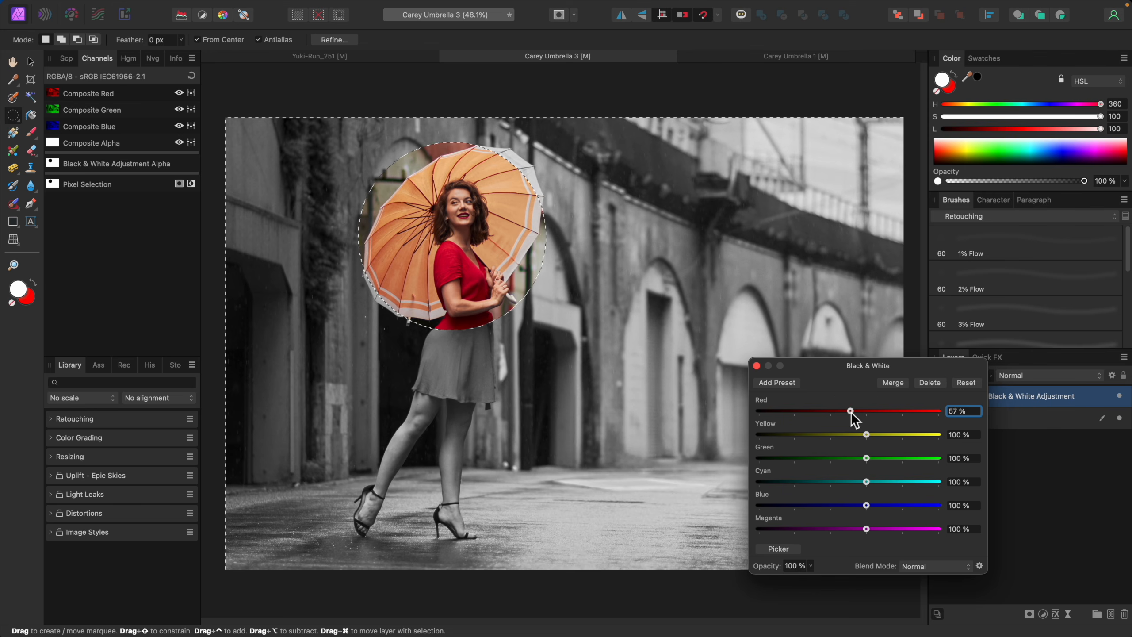
{"action": "left_click", "coordinate": [756, 366]}
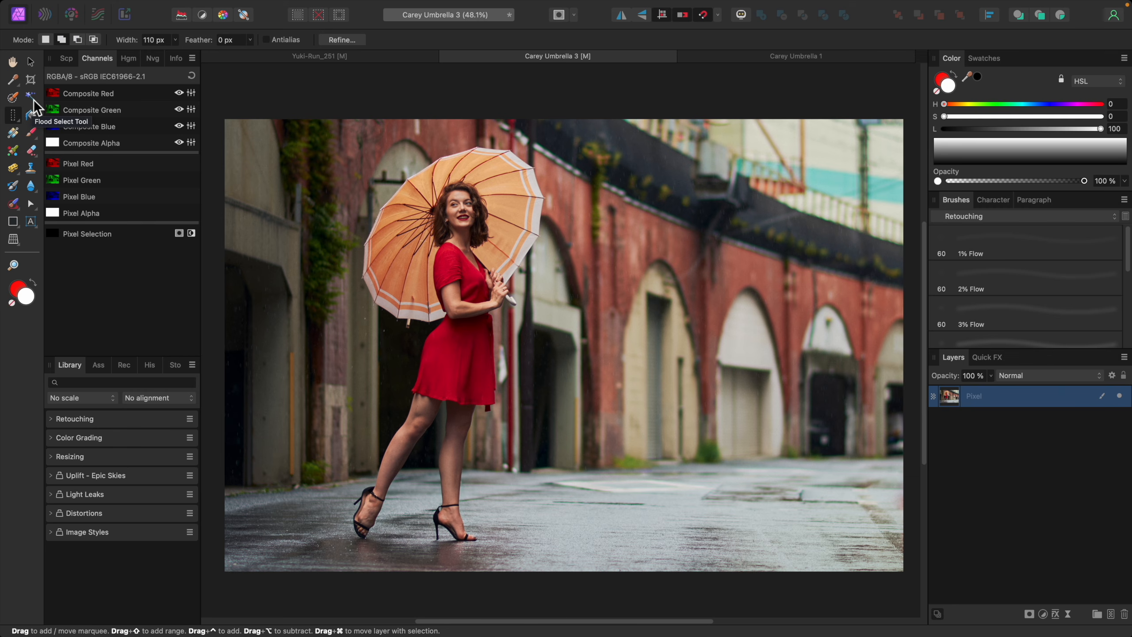
- Switch to the Yuki-Run_251 image and flood select its blue background at 13% tolerance with Contiguous off
{"action": "left_click", "coordinate": [31, 97]}
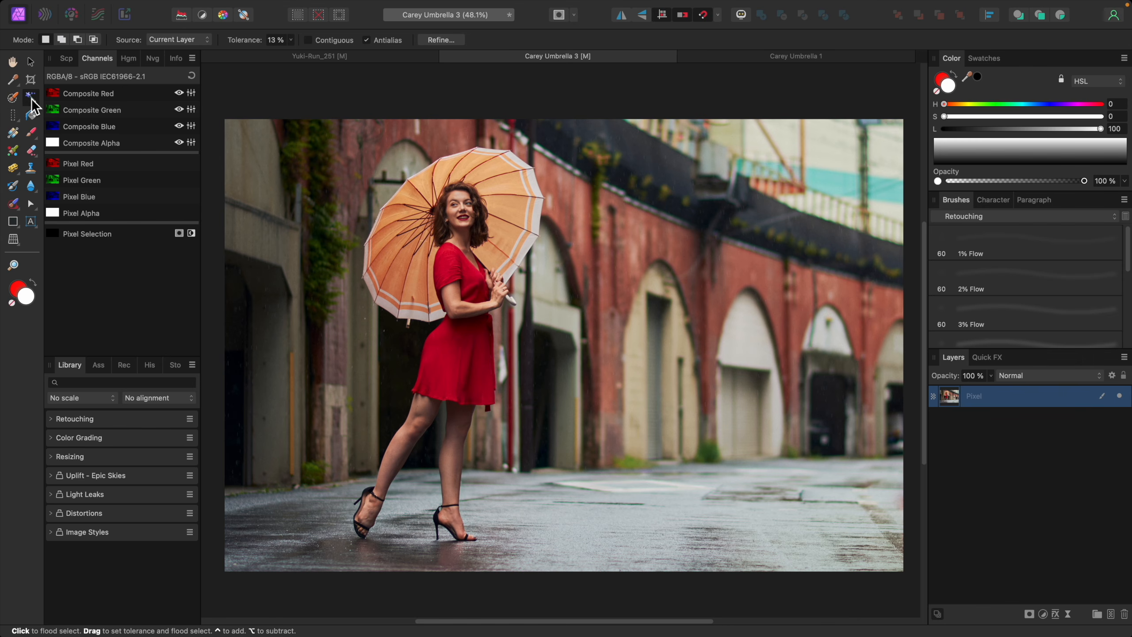
{"action": "left_click", "coordinate": [341, 60]}
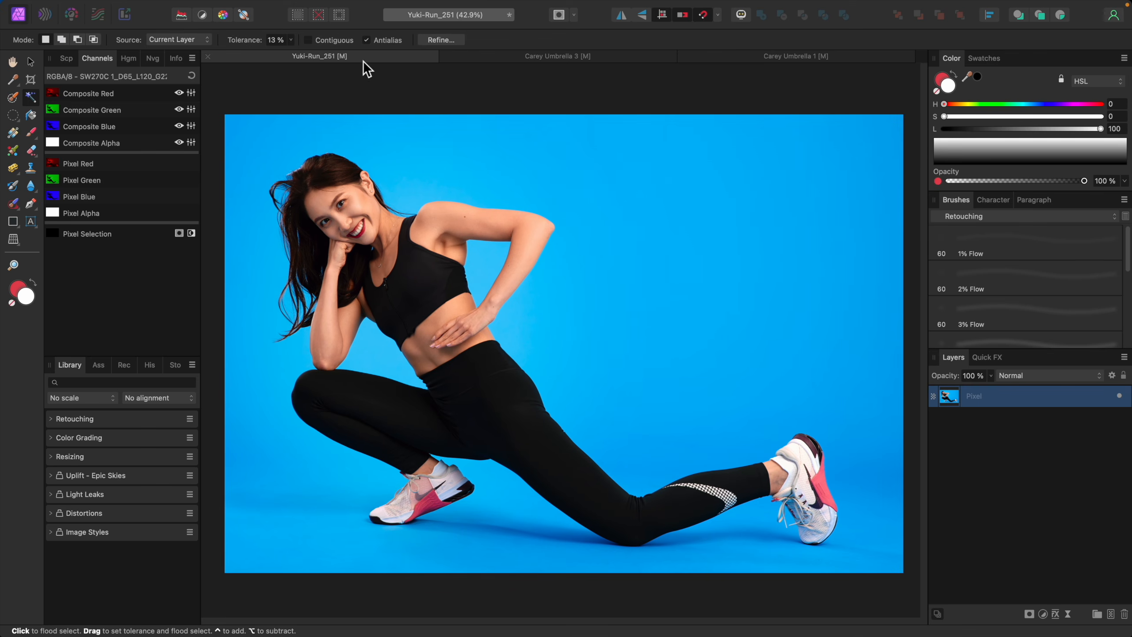
{"action": "left_click", "coordinate": [616, 304]}
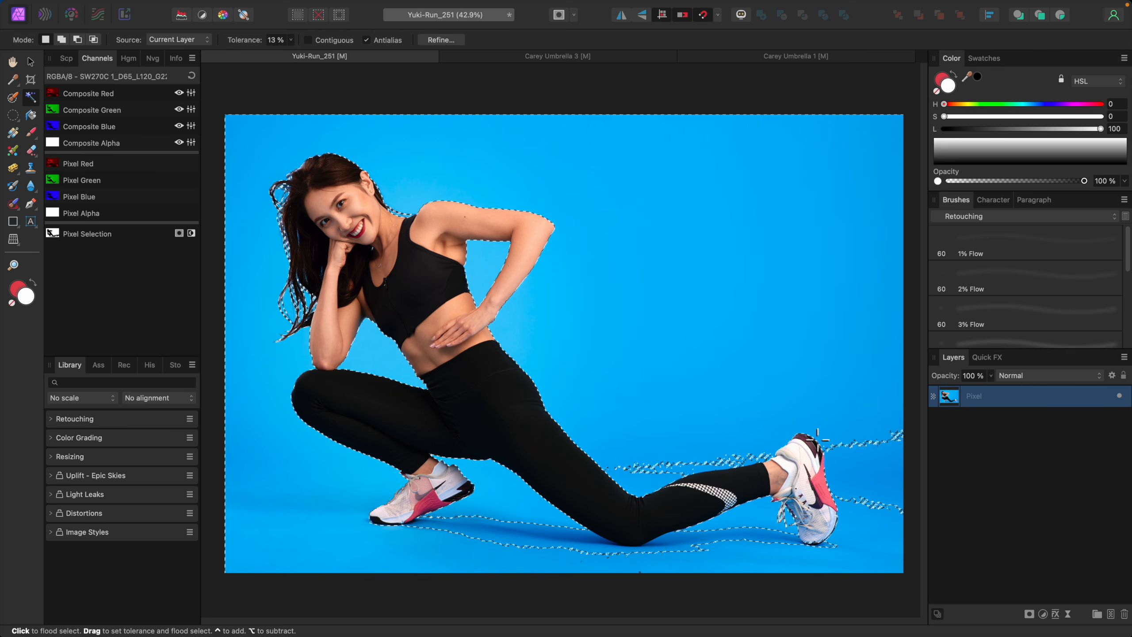
- Flood select the blue background again with the tolerance at 16% and at 21%
{"action": "left_click", "coordinate": [292, 40]}
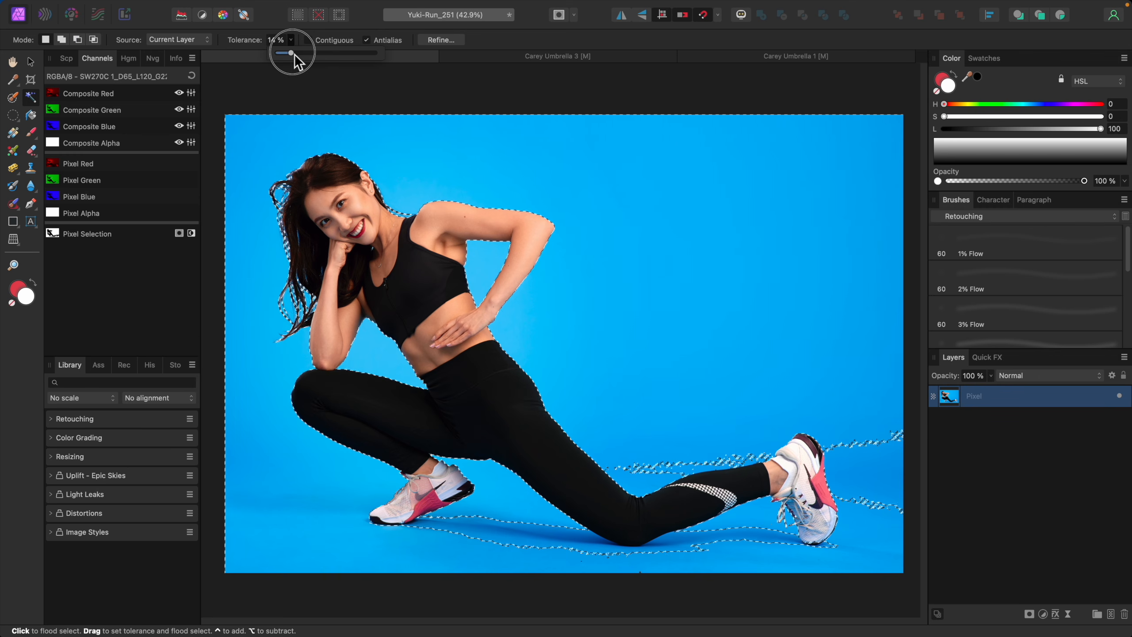
{"action": "left_click_drag", "start_coordinate": [295, 51], "coordinate": [297, 53]}
{"action": "left_click", "coordinate": [664, 268]}
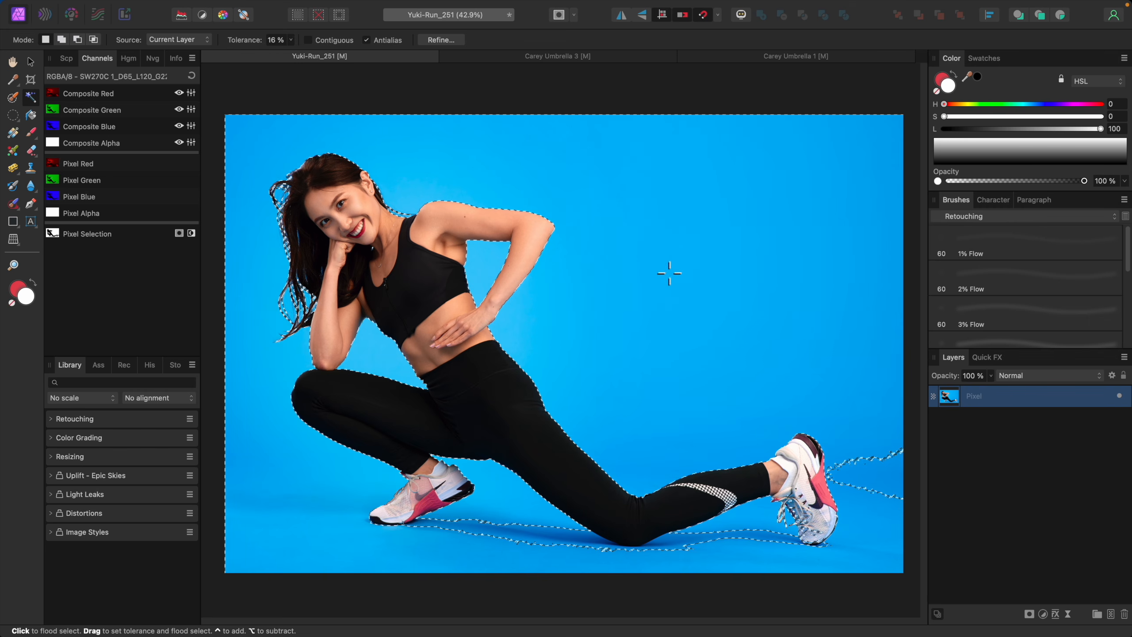
{"action": "left_click", "coordinate": [291, 40]}
{"action": "left_click_drag", "start_coordinate": [293, 52], "coordinate": [295, 51]}
{"action": "left_click", "coordinate": [686, 312]}
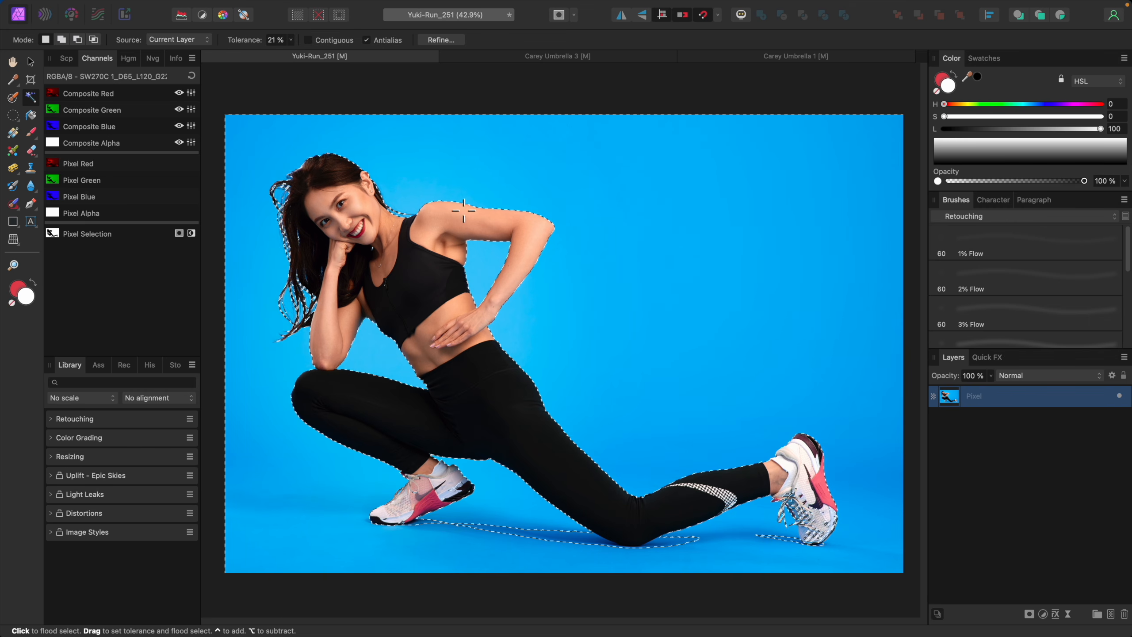
- Flood select the blue background with the tolerance at 37%, and again with it reduced to 24%
{"action": "left_click", "coordinate": [291, 40]}
{"action": "left_click_drag", "start_coordinate": [291, 52], "coordinate": [304, 52]}
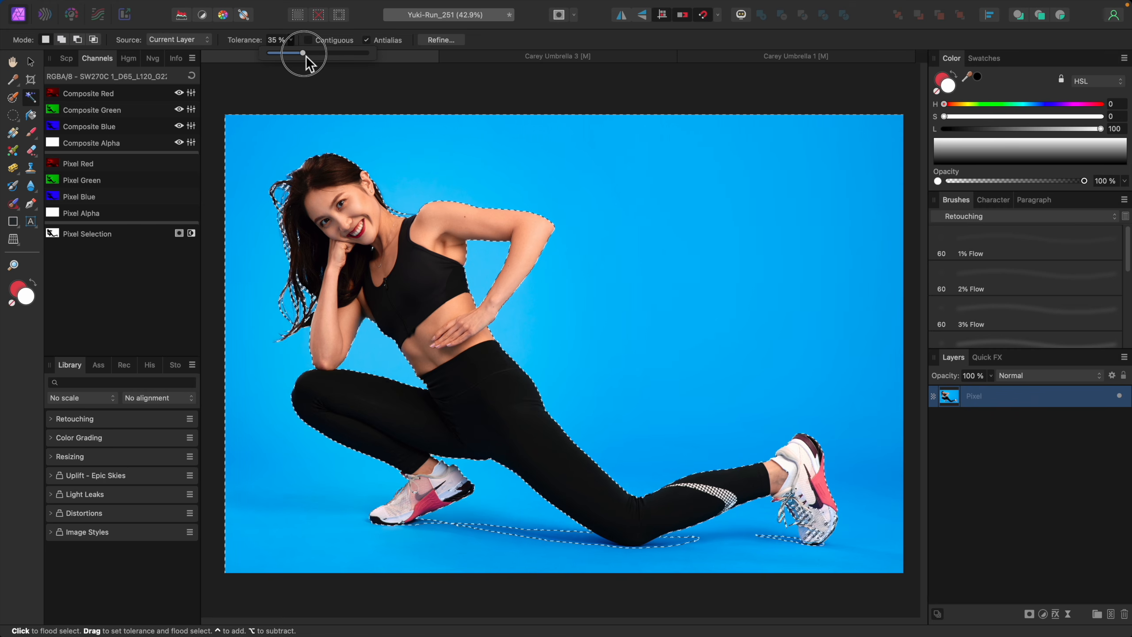
{"action": "left_click", "coordinate": [630, 276]}
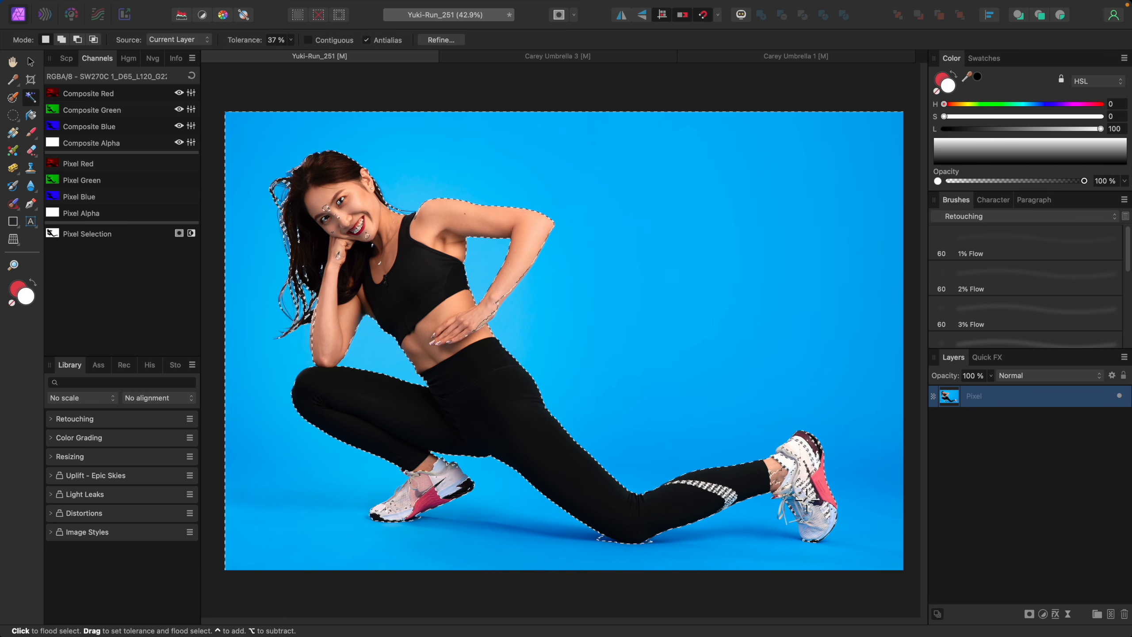
{"action": "left_click", "coordinate": [291, 40]}
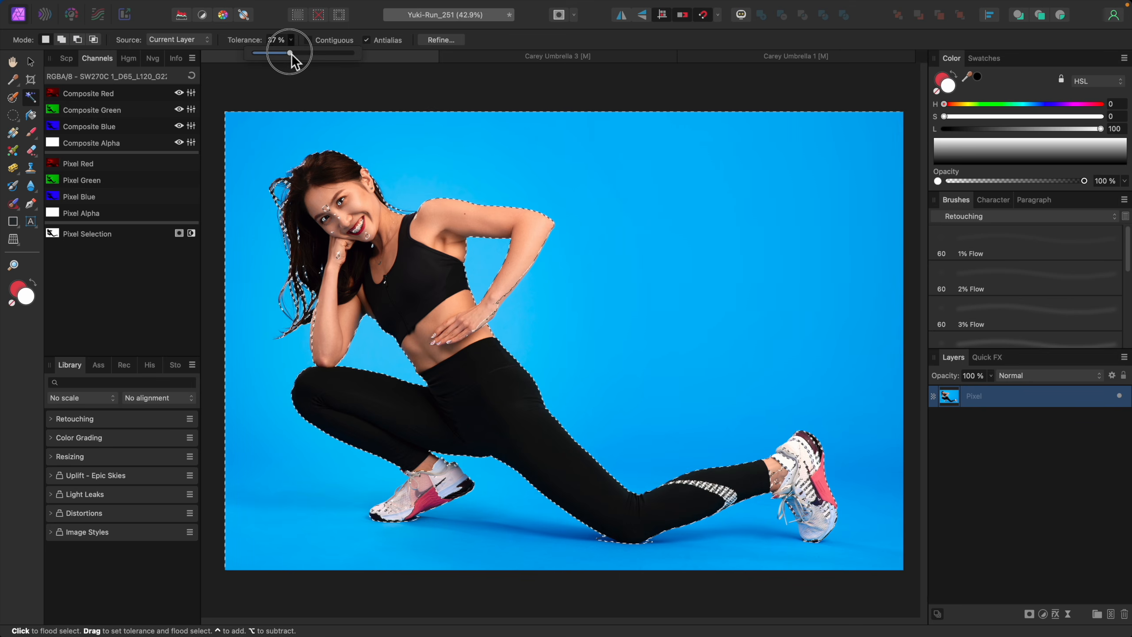
{"action": "left_click_drag", "start_coordinate": [292, 53], "coordinate": [277, 53]}
{"action": "left_click", "coordinate": [672, 281]}
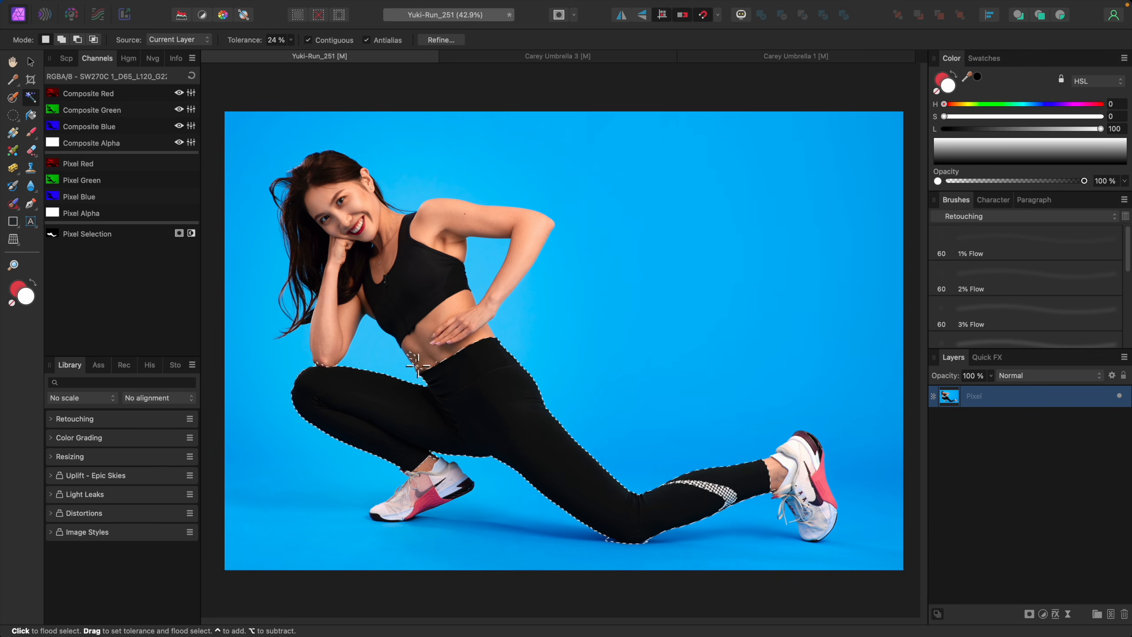
- Set the Flood Select tolerance to 10% and flood select the black leggings with Contiguous on
{"action": "left_click", "coordinate": [291, 40]}
{"action": "left_click_drag", "start_coordinate": [291, 53], "coordinate": [278, 55]}
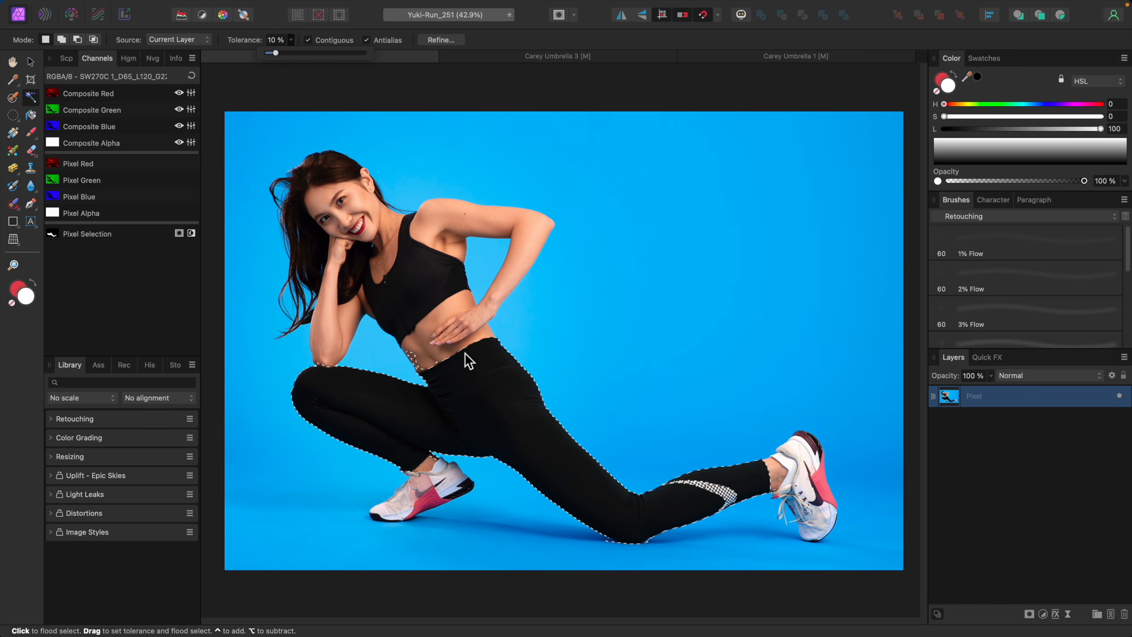
{"action": "left_click", "coordinate": [505, 394]}
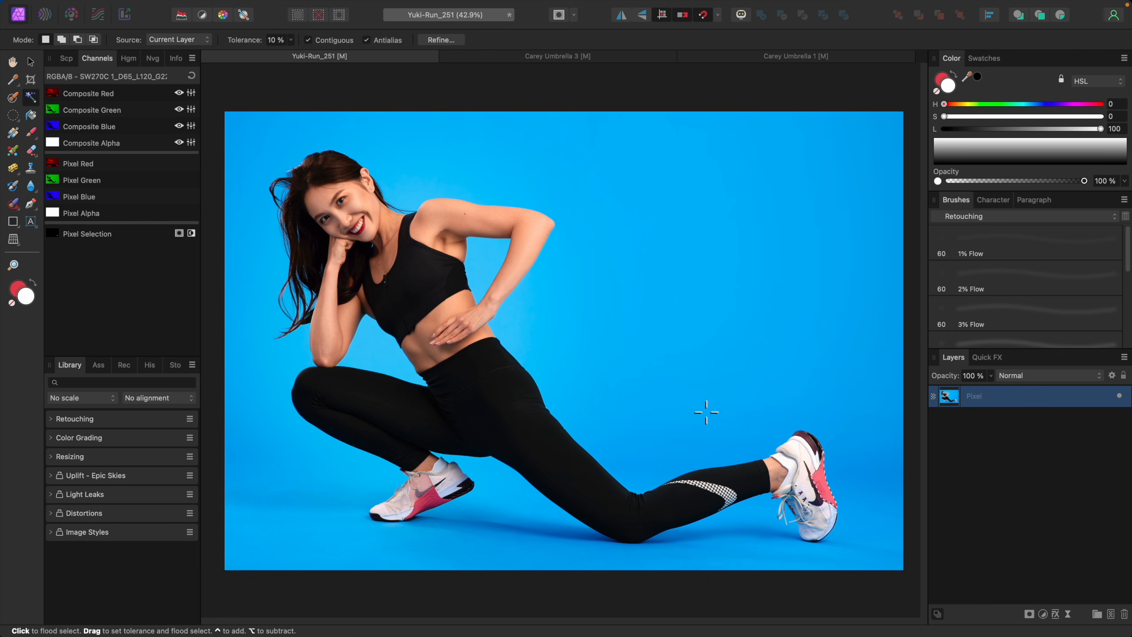
- Turn Contiguous off and flood select the pink part of the rear shoe at 10% and at 3% tolerance
{"action": "left_click", "coordinate": [309, 42]}
{"action": "left_click", "coordinate": [827, 484]}
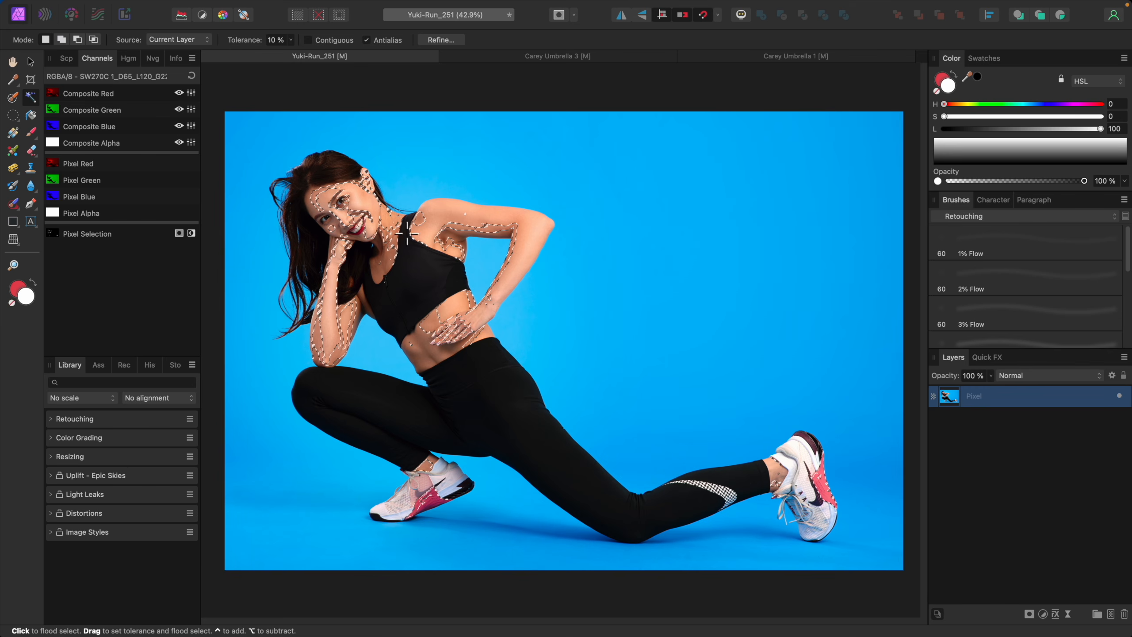
{"action": "left_click", "coordinate": [291, 41]}
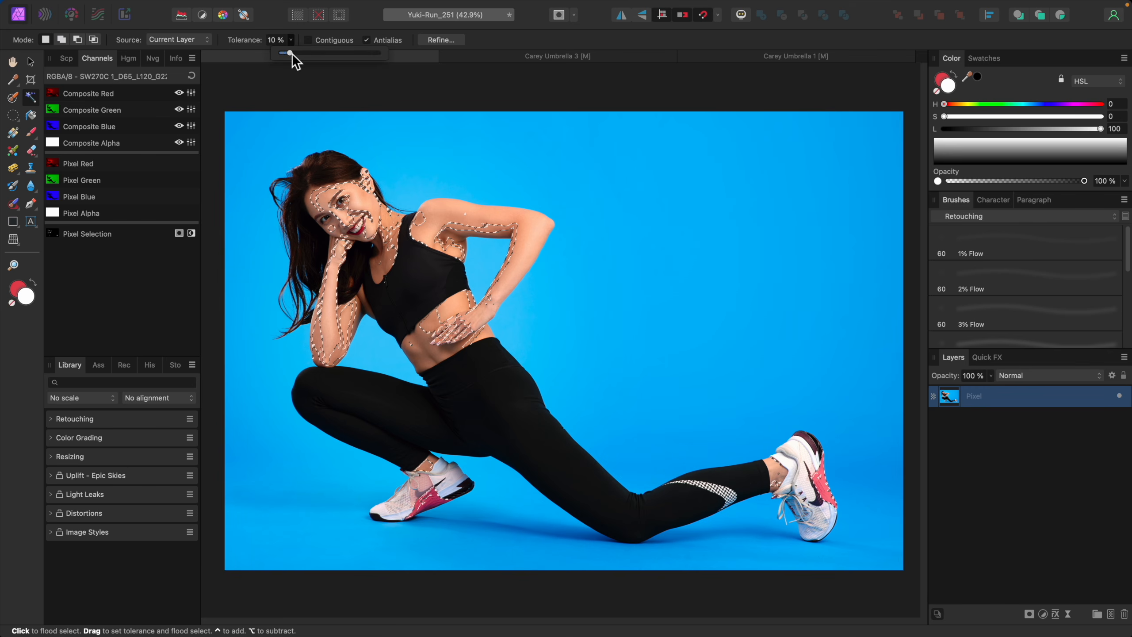
{"action": "left_click_drag", "start_coordinate": [290, 52], "coordinate": [284, 53]}
{"action": "left_click", "coordinate": [837, 503]}
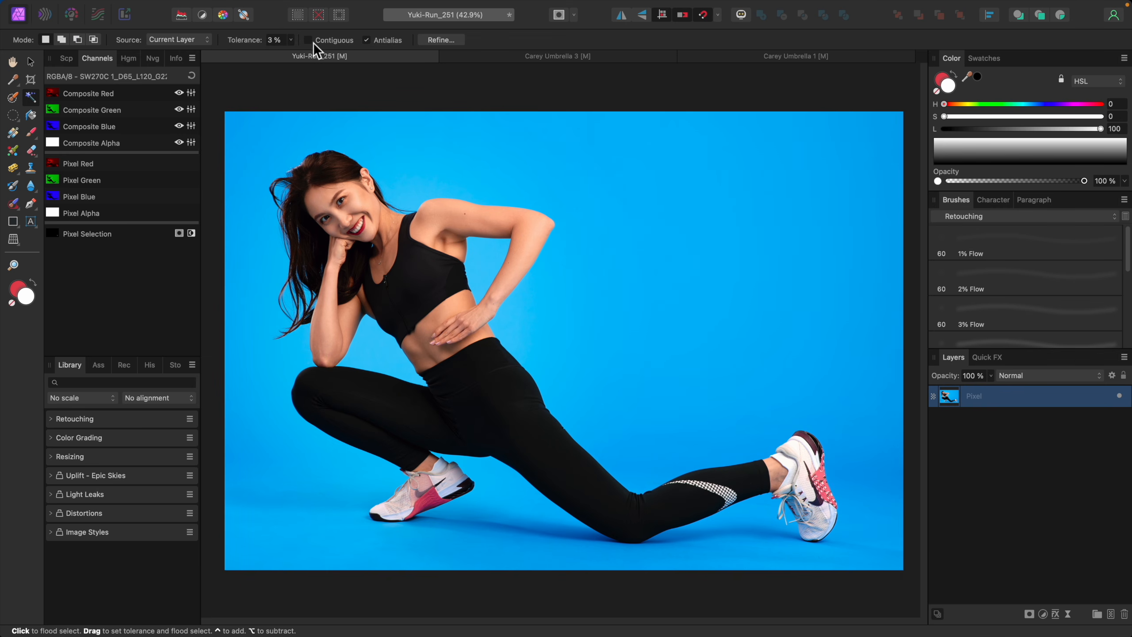
- Set the tolerance to 10%, turn Contiguous on, and flood select the pink part of the rear shoe
{"action": "left_click", "coordinate": [291, 40]}
{"action": "left_click_drag", "start_coordinate": [290, 53], "coordinate": [297, 53]}
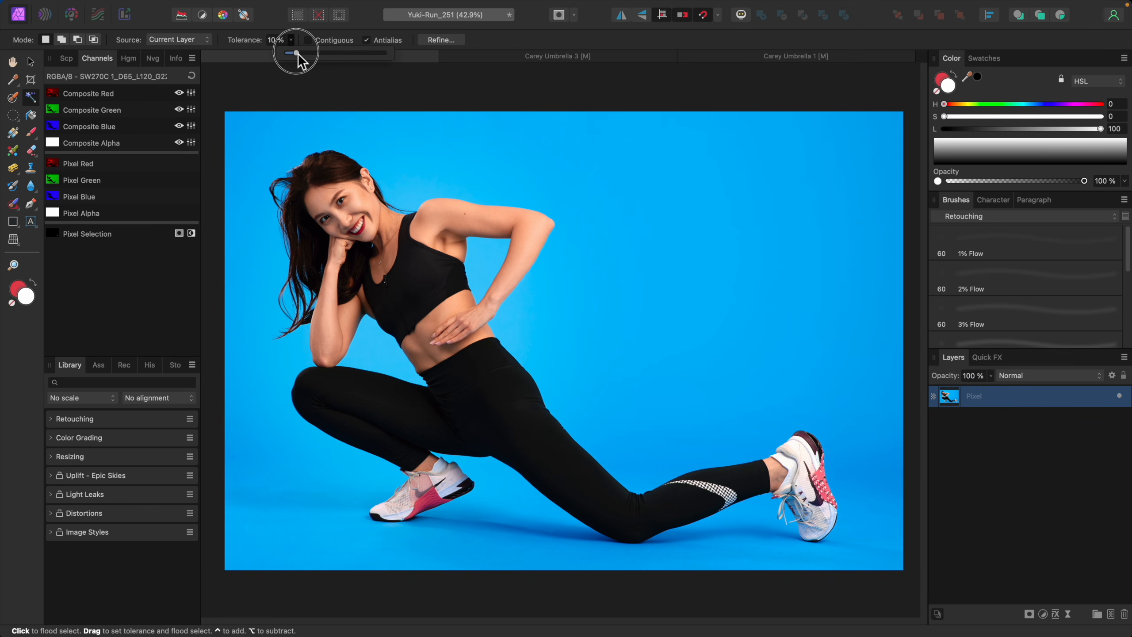
{"action": "left_click", "coordinate": [308, 40]}
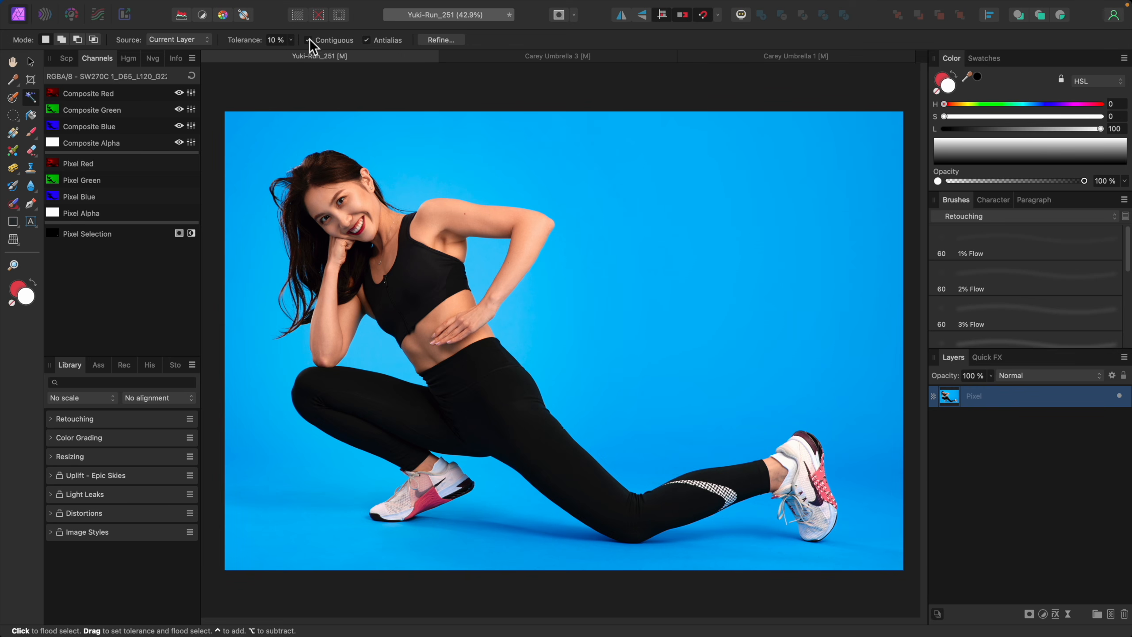
{"action": "left_click", "coordinate": [826, 484]}
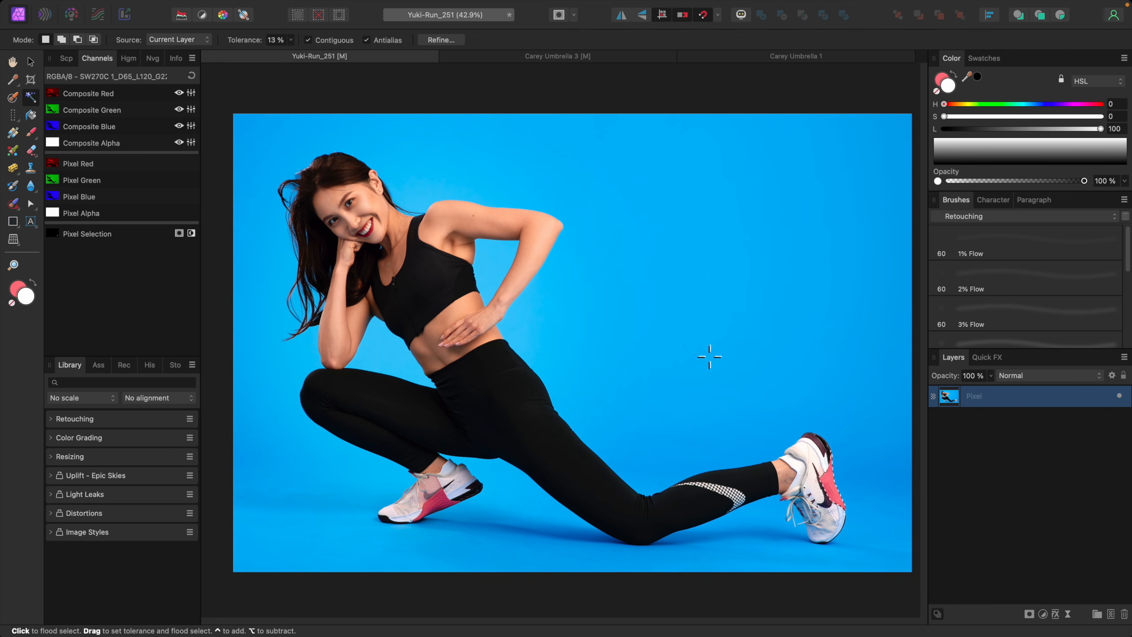
- Take the Selection Brush, enlarge its width, and paint a selection over the thighs of the black leggings
{"action": "left_click", "coordinate": [12, 98]}
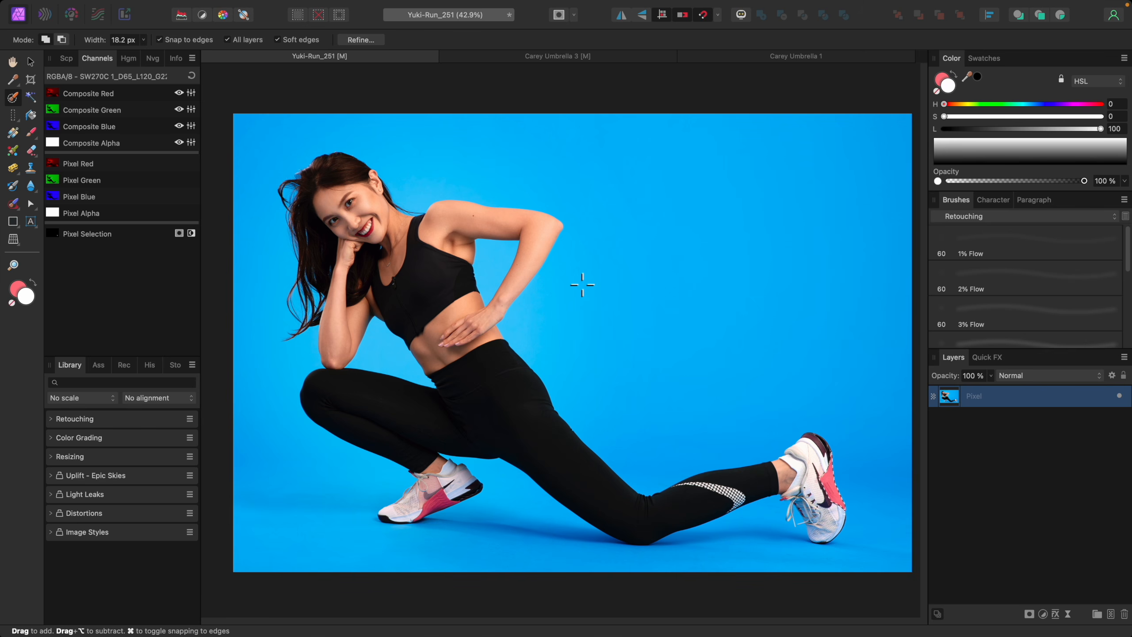
{"action": "key", "text": "bracketright"}
{"action": "key", "text": "bracketright"}
{"action": "key", "text": "bracketright"}
{"action": "key", "text": "bracketright"}
{"action": "key", "text": "bracketright"}
{"action": "key", "text": "bracketright"}
{"action": "key", "text": "bracketright"}
{"action": "key", "text": "bracketright"}
{"action": "key", "text": "bracketright"}
{"action": "key", "text": "bracketright"}
{"action": "key", "text": "bracketright"}
{"action": "key", "text": "bracketright"}
{"action": "key", "text": "bracketright"}
{"action": "left_click", "coordinate": [547, 444]}
{"action": "mouse_move", "coordinate": [547, 444]}
{"action": "left_mouse_down"}
{"action": "mouse_move", "coordinate": [504, 408]}
{"action": "mouse_move", "coordinate": [514, 412]}
{"action": "mouse_move", "coordinate": [493, 392]}
{"action": "left_mouse_up"}
- Reduce the Selection Brush width to 112.1 px and add the patterned lower leg of the leggings to the selection
{"action": "key", "text": "bracketleft"}
{"action": "key", "text": "bracketleft"}
{"action": "key", "text": "bracketleft"}
{"action": "key", "text": "bracketleft"}
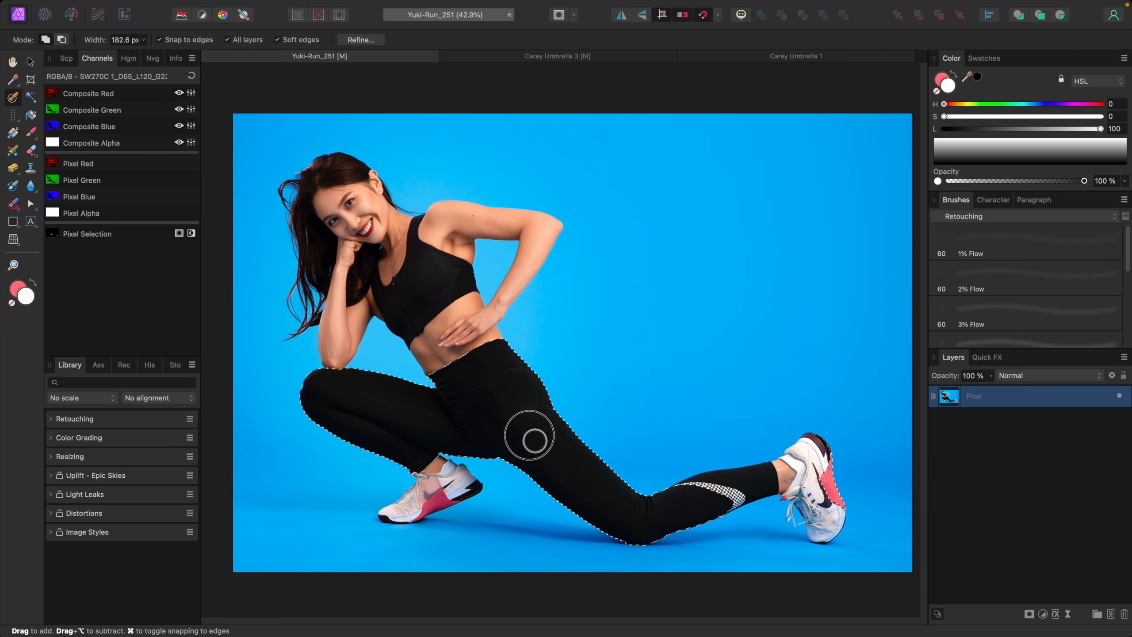
{"action": "key", "text": "bracketleft"}
{"action": "key", "text": "bracketleft"}
{"action": "left_click_drag", "start_coordinate": [745, 490], "coordinate": [751, 487]}
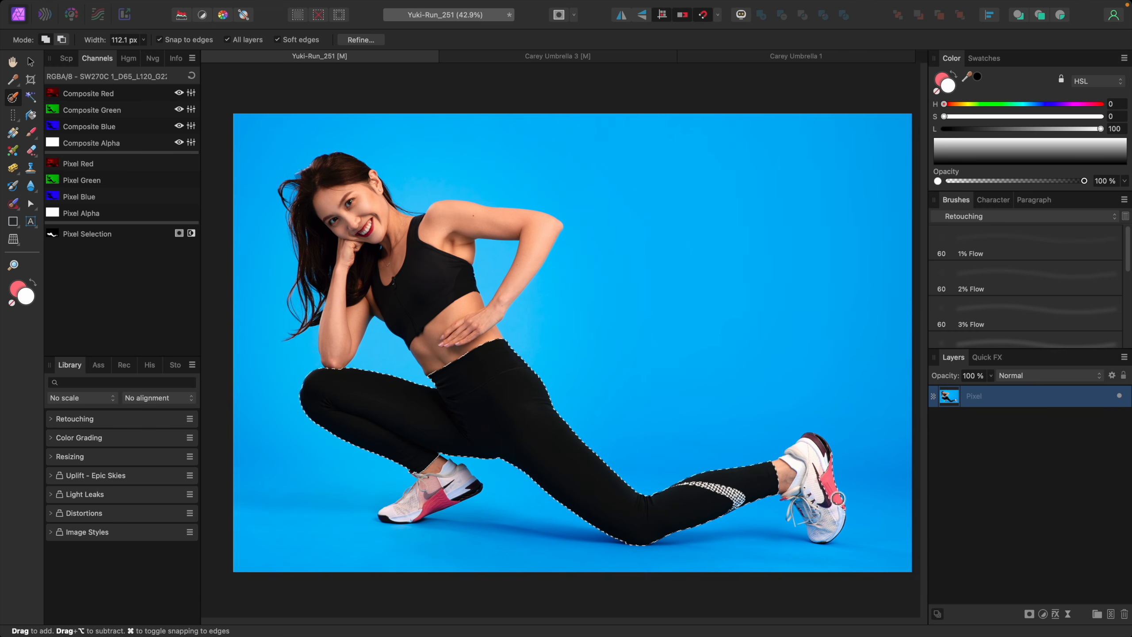
- Deselect, paint a new selection over the whole leggings with the 112.1 px brush, and add the black sports top
{"action": "key", "text": "super+d"}
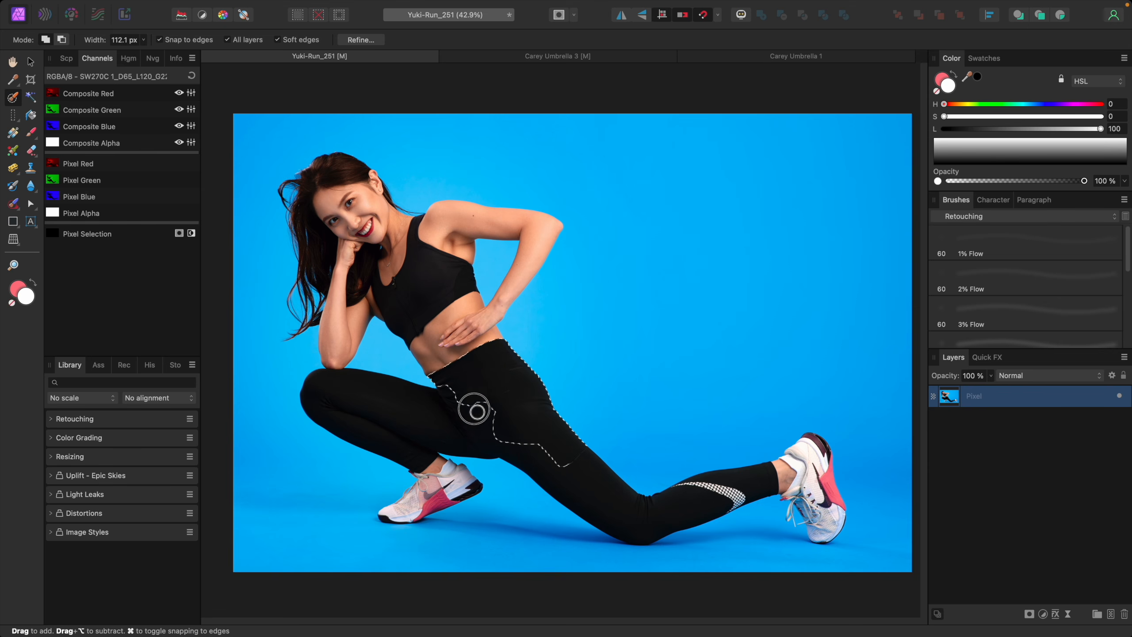
{"action": "mouse_move", "coordinate": [460, 422]}
{"action": "left_mouse_down"}
{"action": "mouse_move", "coordinate": [401, 414]}
{"action": "mouse_move", "coordinate": [532, 431]}
{"action": "mouse_move", "coordinate": [602, 497]}
{"action": "mouse_move", "coordinate": [645, 511]}
{"action": "mouse_move", "coordinate": [755, 484]}
{"action": "left_mouse_up"}
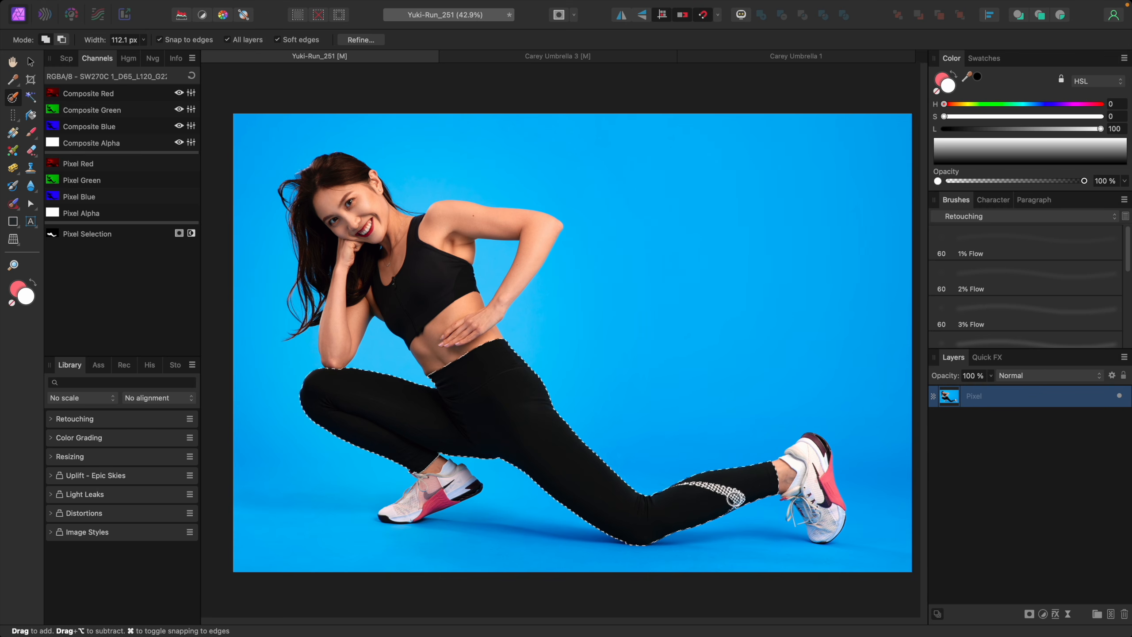
{"action": "left_click", "coordinate": [422, 284]}
{"action": "scroll", "coordinate": [428, 283], "scroll_direction": "up", "scroll_amount": 10}
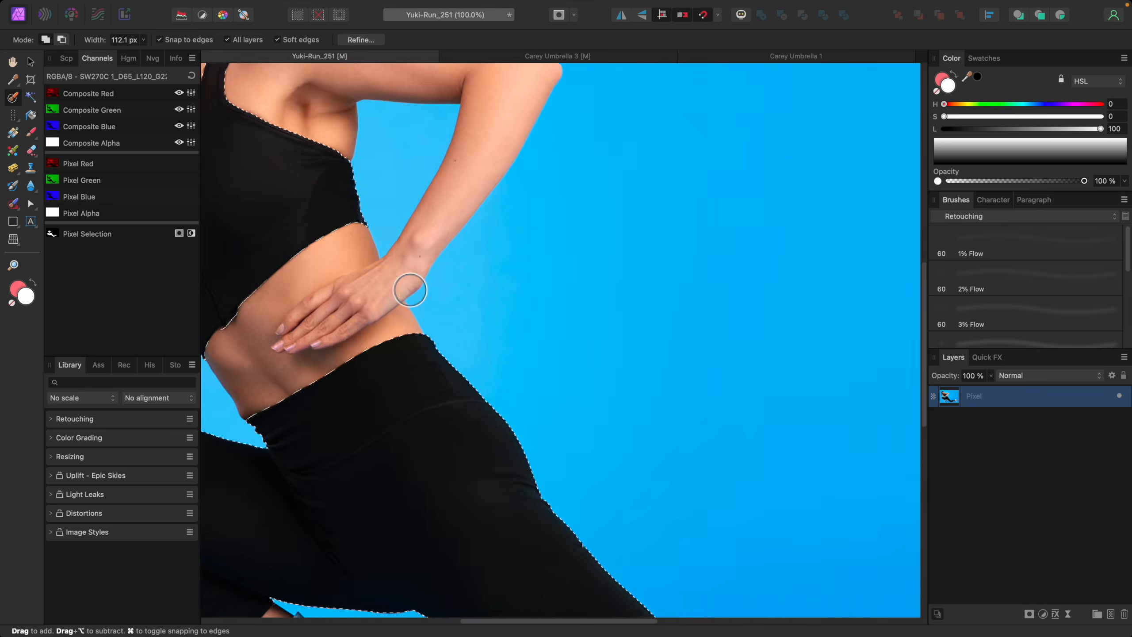
- Subtract the hair and skin beside the sports top from the selection and restore the strap, reducing the Selection Brush width to 18.8 px
{"action": "key", "text": "bracketleft"}
{"action": "key", "text": "bracketleft"}
{"action": "key", "text": "bracketleft"}
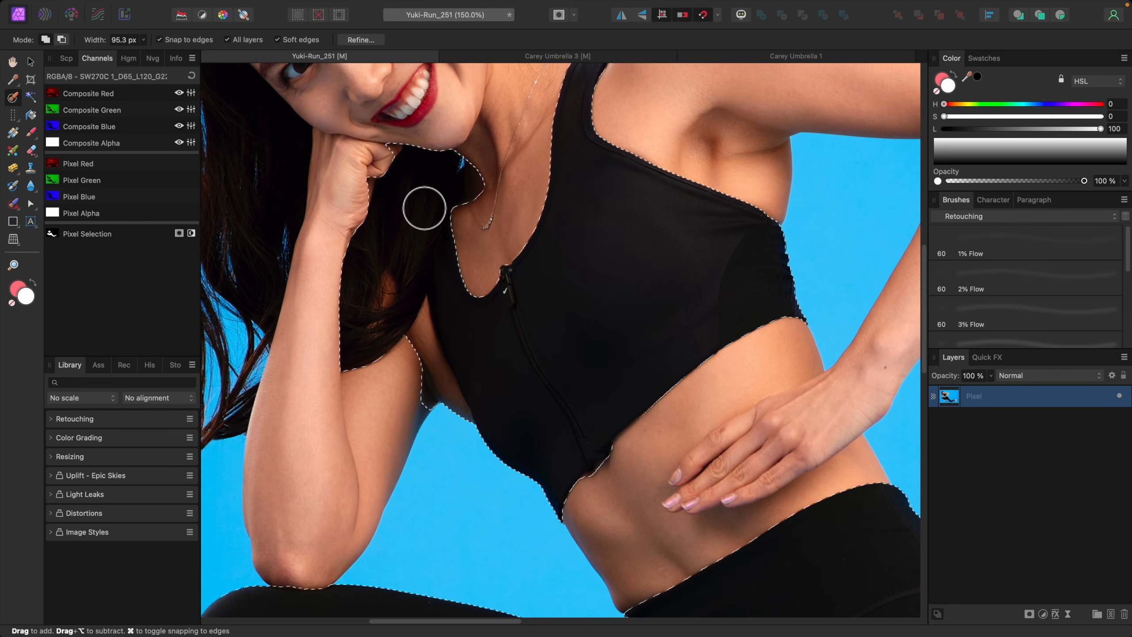
{"action": "key", "text": "bracketleft"}
{"action": "key", "text": "bracketleft"}
{"action": "left_click", "coordinate": [61, 40]}
{"action": "mouse_move", "coordinate": [395, 159]}
{"action": "left_mouse_down"}
{"action": "mouse_move", "coordinate": [432, 185]}
{"action": "mouse_move", "coordinate": [416, 177]}
{"action": "mouse_move", "coordinate": [413, 189]}
{"action": "left_mouse_up"}
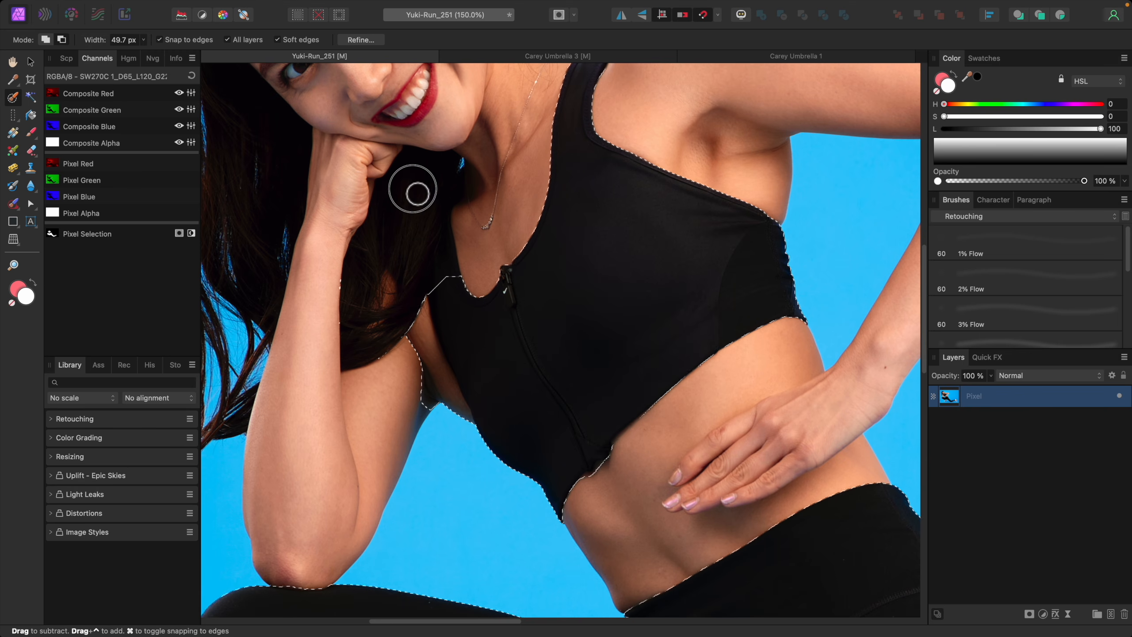
{"action": "left_click", "coordinate": [45, 40]}
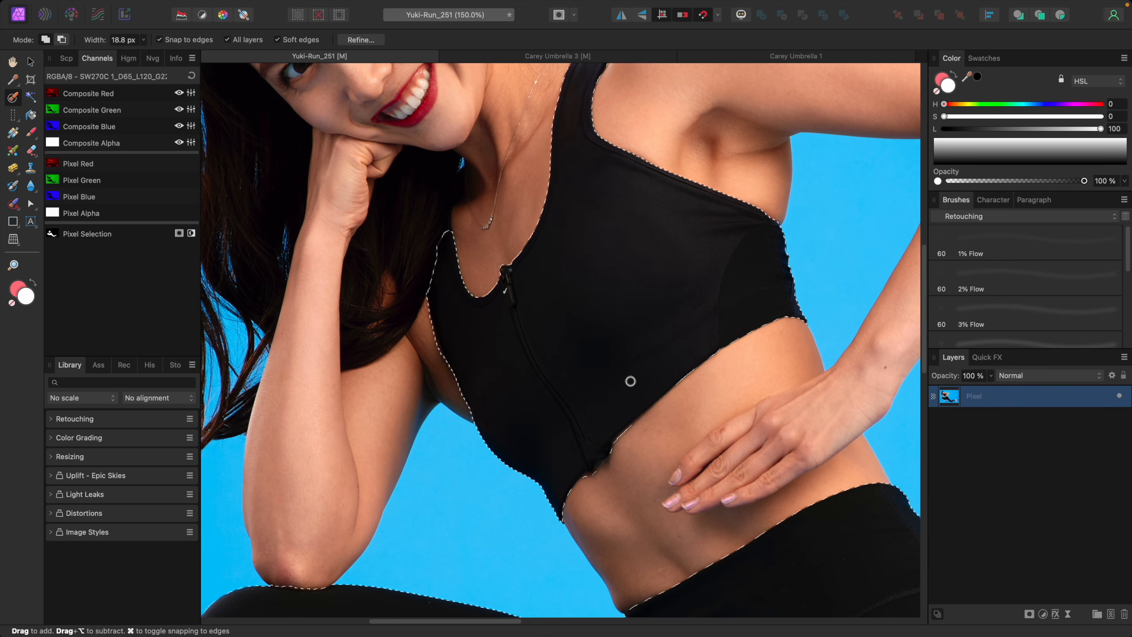
{"action": "key", "text": "super+0"}
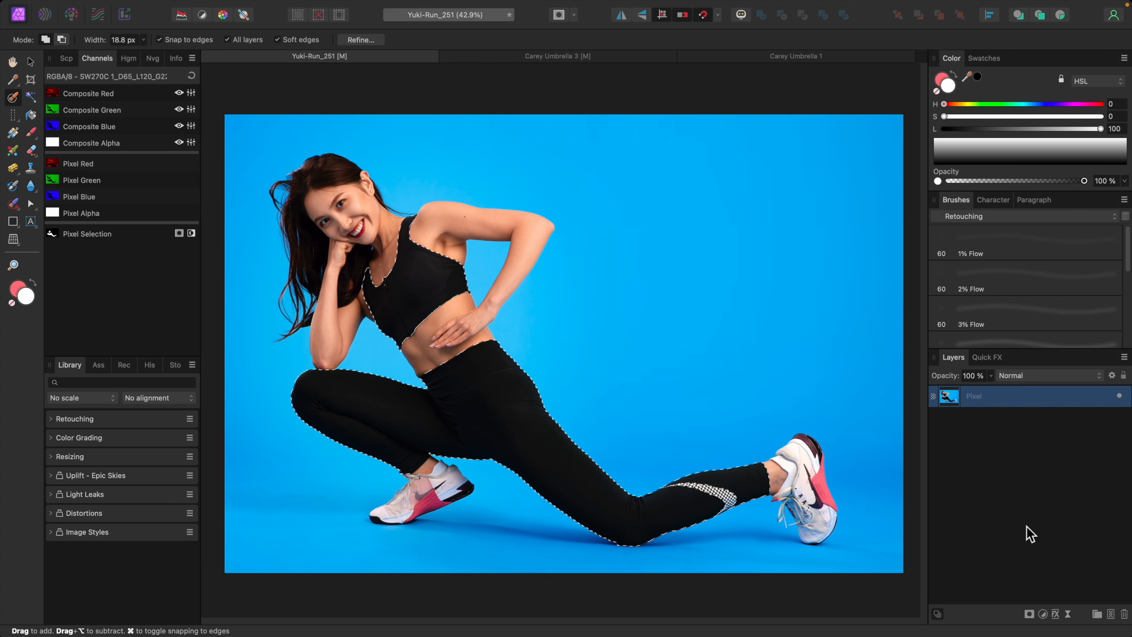
- Add a new pixel layer with the Color blend mode and set the Paint Brush colour to red with lightness 55
{"action": "key", "text": "super+shift+n"}
{"action": "key", "text": "b"}
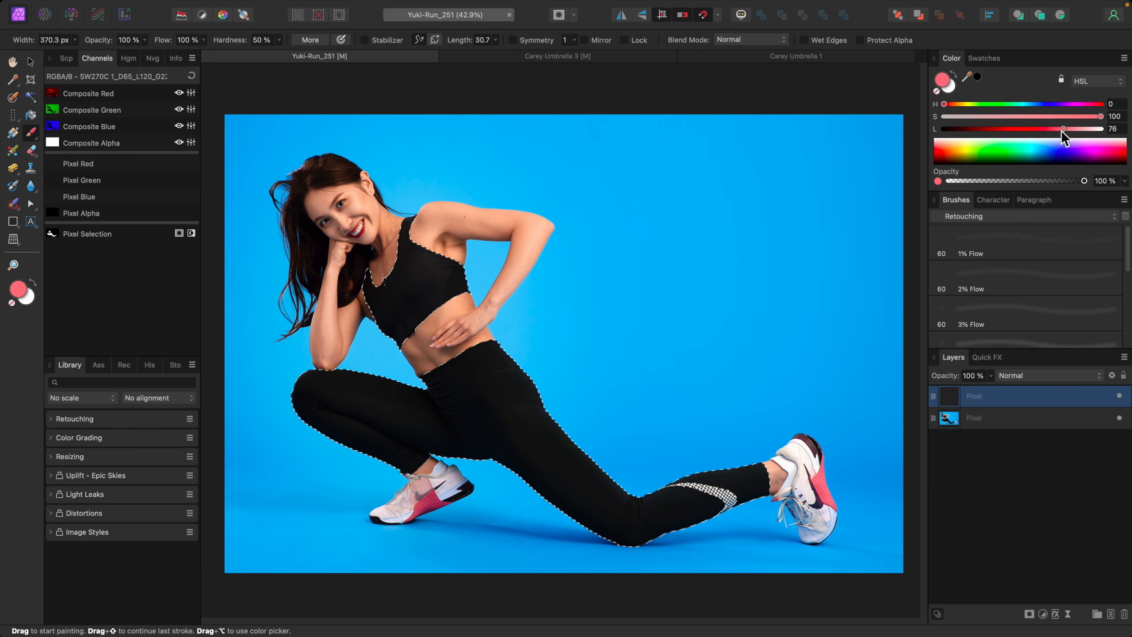
{"action": "left_click_drag", "start_coordinate": [1062, 130], "coordinate": [1030, 129]}
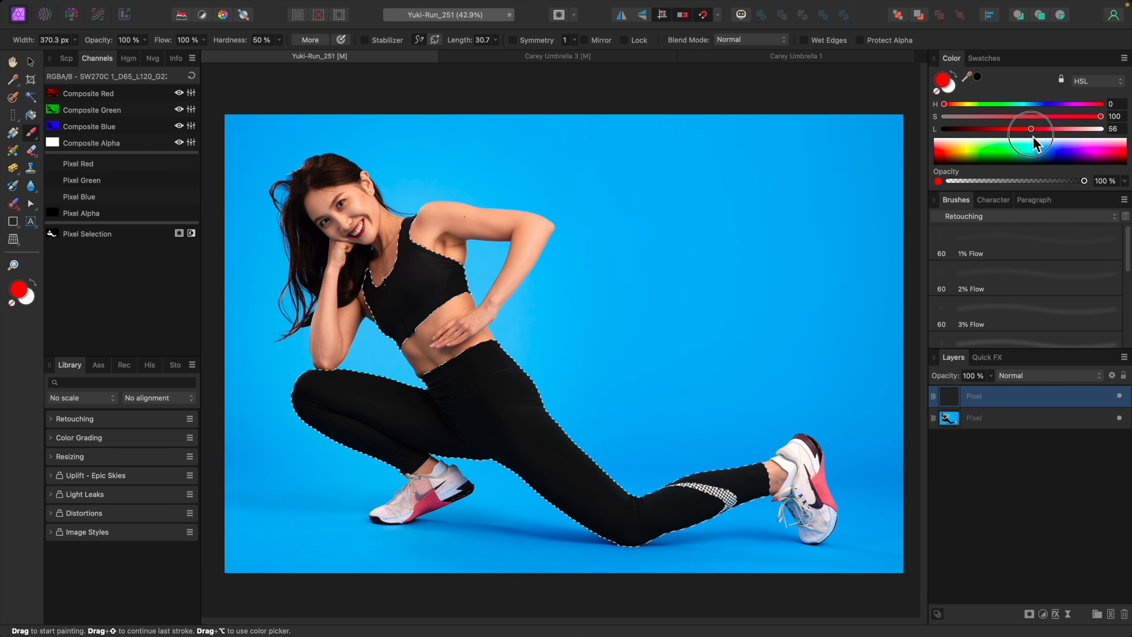
{"action": "left_click", "coordinate": [1061, 377]}
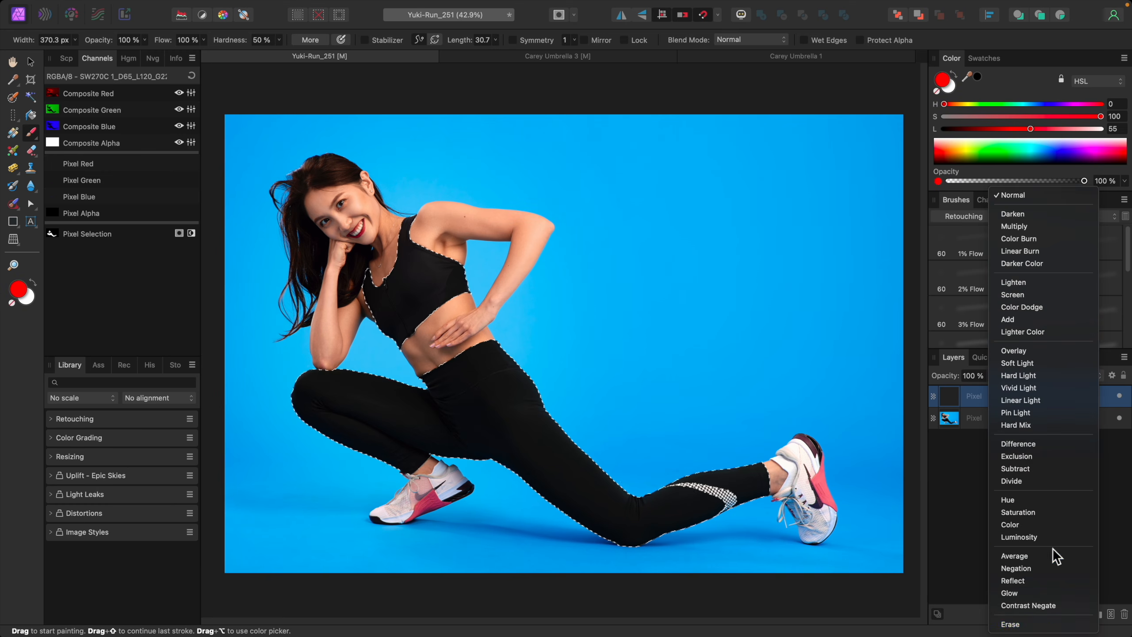
{"action": "left_click", "coordinate": [1047, 525]}
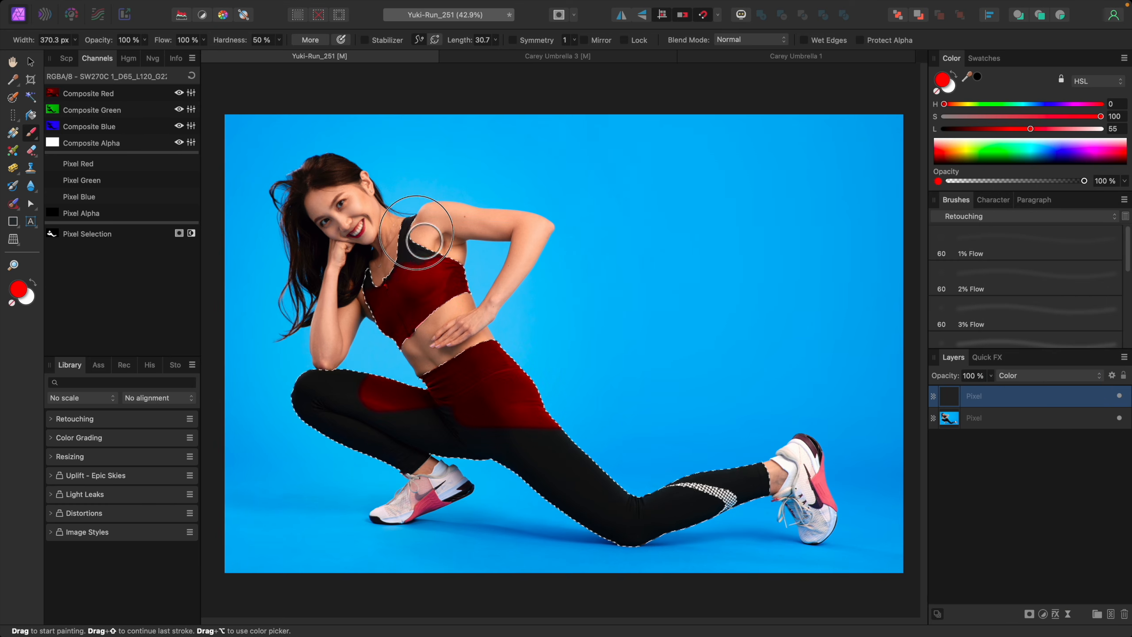
- Paint red over the selected sports top and both legs of the leggings on the new layer
{"action": "left_click_drag", "start_coordinate": [416, 232], "coordinate": [361, 270]}
{"action": "mouse_move", "coordinate": [448, 250]}
{"action": "left_mouse_down"}
{"action": "mouse_move", "coordinate": [293, 373]}
{"action": "mouse_move", "coordinate": [285, 432]}
{"action": "left_mouse_up"}
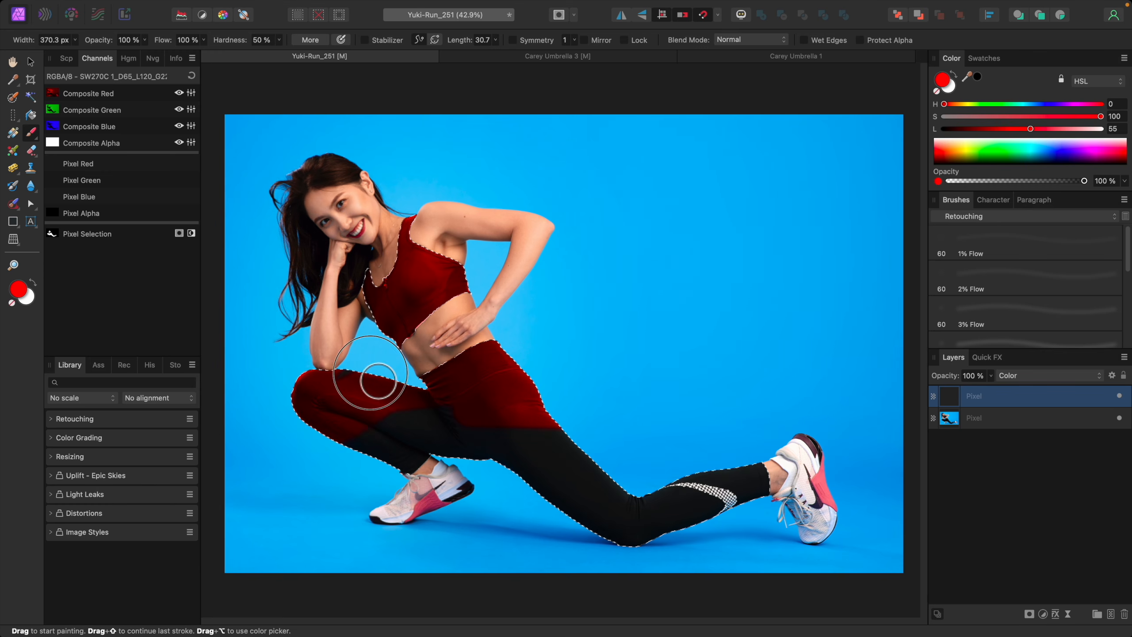
{"action": "mouse_move", "coordinate": [370, 372]}
{"action": "left_mouse_down"}
{"action": "mouse_move", "coordinate": [328, 493]}
{"action": "mouse_move", "coordinate": [531, 461]}
{"action": "mouse_move", "coordinate": [450, 432]}
{"action": "mouse_move", "coordinate": [266, 455]}
{"action": "mouse_move", "coordinate": [591, 455]}
{"action": "mouse_move", "coordinate": [731, 476]}
{"action": "mouse_move", "coordinate": [615, 511]}
{"action": "mouse_move", "coordinate": [517, 564]}
{"action": "mouse_move", "coordinate": [723, 519]}
{"action": "left_mouse_up"}
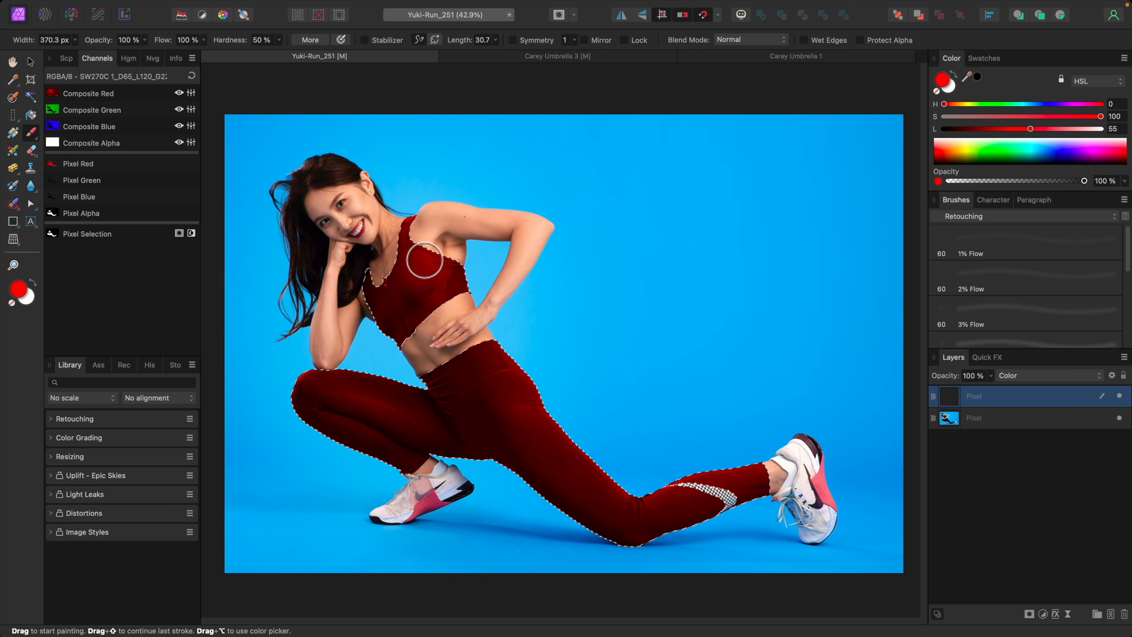
- Switch to the Carey Umbrella 3 document and take the Selection Brush Tool
{"action": "left_click", "coordinate": [12, 99]}
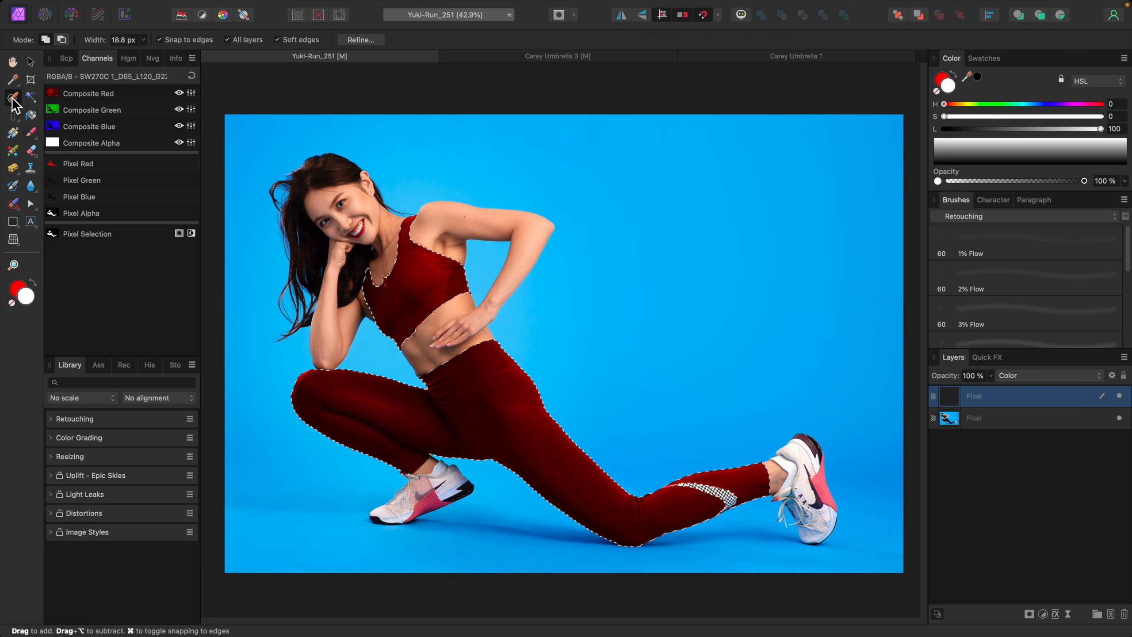
{"action": "left_click", "coordinate": [557, 67]}
{"action": "key", "text": "w"}
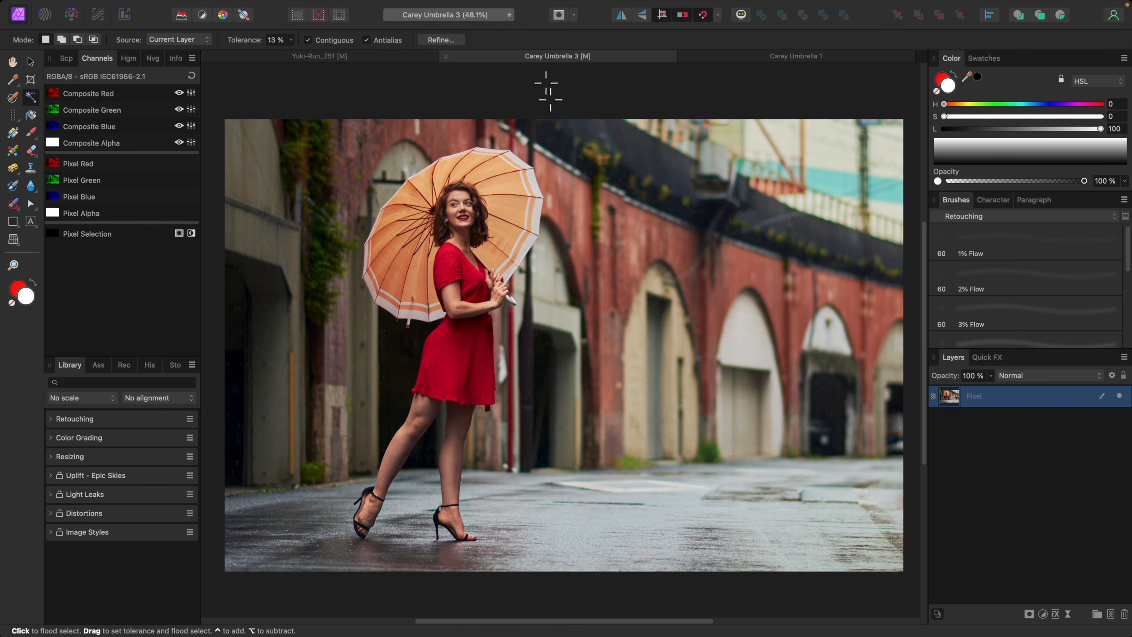
{"action": "key", "text": "w"}
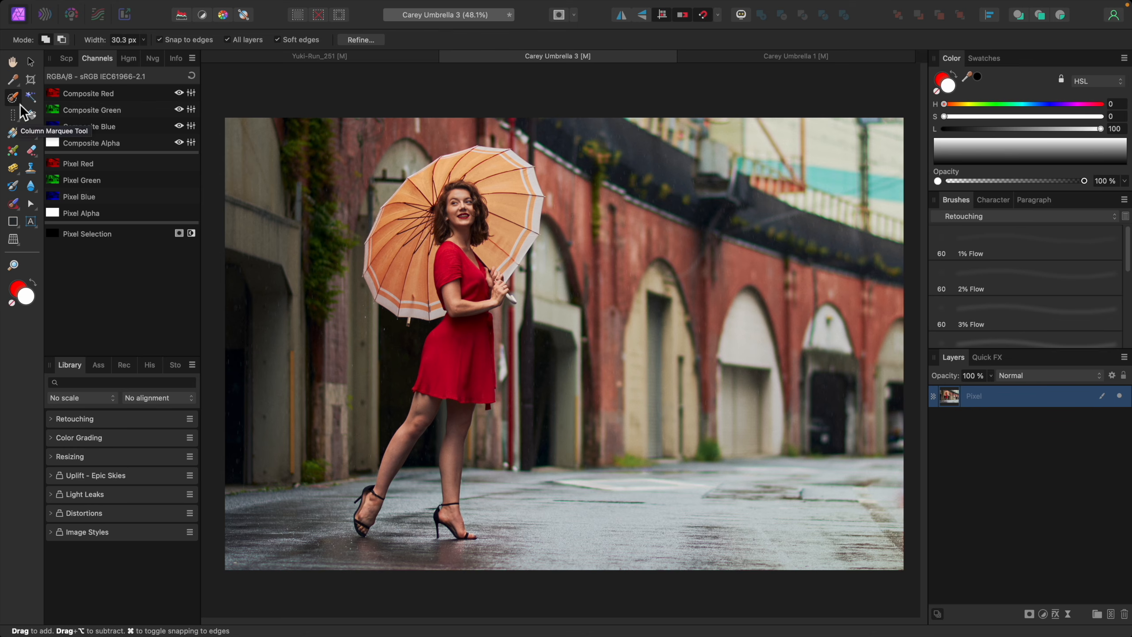
- Enlarge the Selection Brush and paint a selection over the orange umbrella on both sides of the woman, finishing with a 67.1 px width
{"action": "key", "text": "super+equal"}
{"action": "key", "text": "super+equal"}
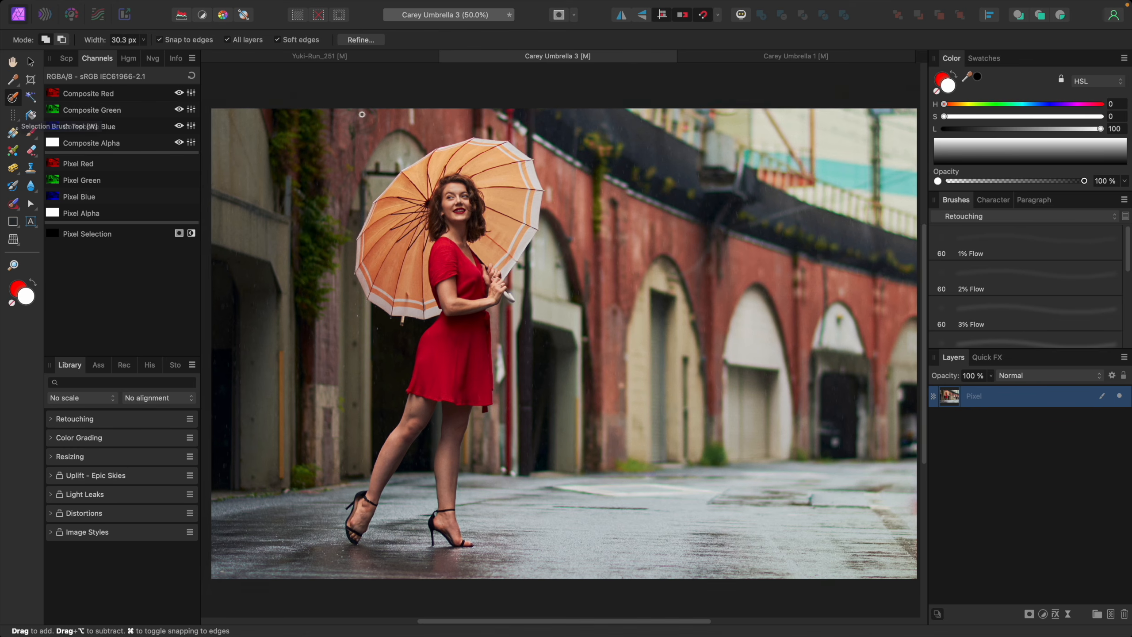
{"action": "key", "text": "super+equal"}
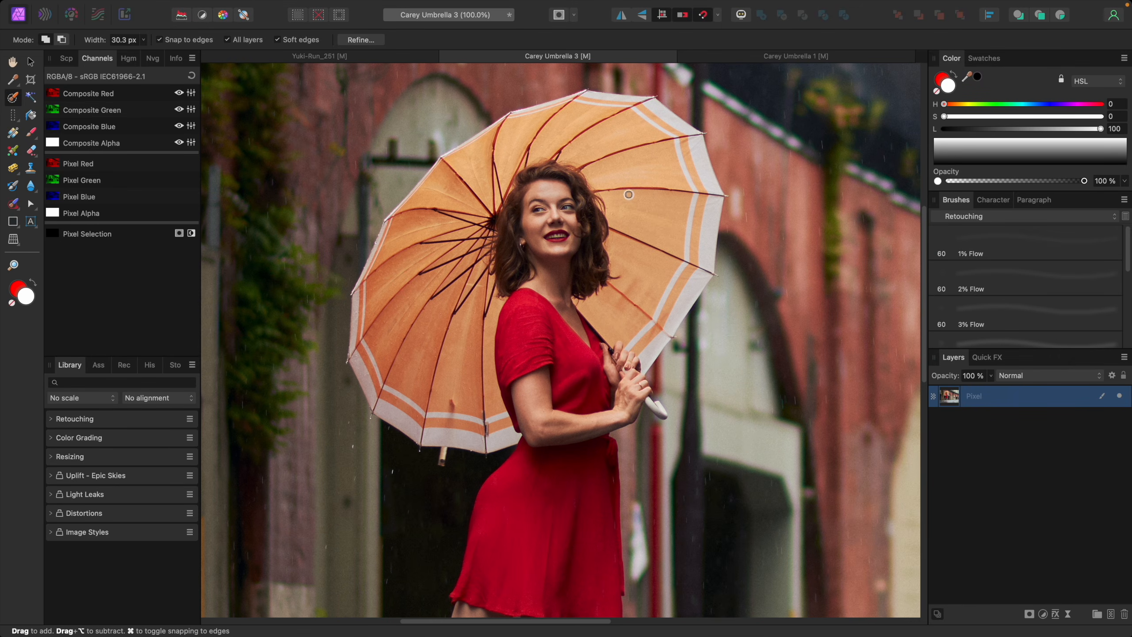
{"action": "key", "text": "bracketright"}
{"action": "key", "text": "bracketright"}
{"action": "key", "text": "bracketright"}
{"action": "key", "text": "bracketright"}
{"action": "key", "text": "bracketright"}
{"action": "mouse_move", "coordinate": [662, 248]}
{"action": "left_mouse_down"}
{"action": "mouse_move", "coordinate": [690, 184]}
{"action": "mouse_move", "coordinate": [623, 139]}
{"action": "mouse_move", "coordinate": [641, 145]}
{"action": "mouse_move", "coordinate": [699, 222]}
{"action": "mouse_move", "coordinate": [675, 289]}
{"action": "left_mouse_up"}
{"action": "key", "text": "bracketleft"}
{"action": "key", "text": "bracketleft"}
{"action": "mouse_move", "coordinate": [505, 159]}
{"action": "left_mouse_down"}
{"action": "mouse_move", "coordinate": [483, 176]}
{"action": "mouse_move", "coordinate": [421, 282]}
{"action": "mouse_move", "coordinate": [398, 297]}
{"action": "mouse_move", "coordinate": [380, 280]}
{"action": "left_mouse_up"}
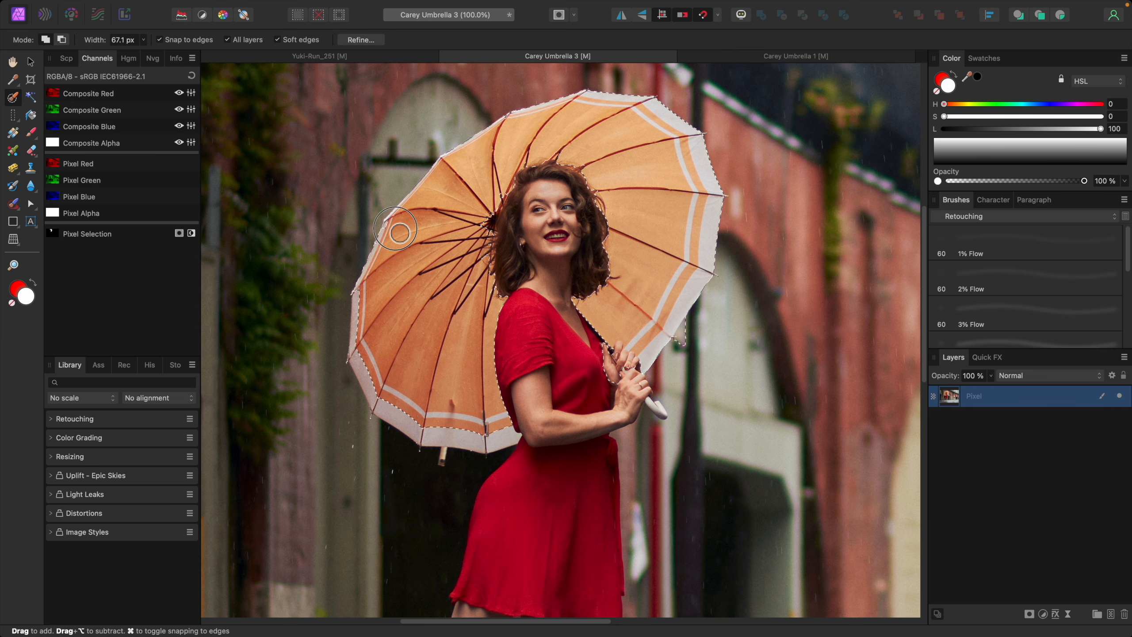
{"action": "mouse_move", "coordinate": [380, 307]}
{"action": "left_mouse_down"}
{"action": "mouse_move", "coordinate": [383, 377]}
{"action": "mouse_move", "coordinate": [372, 366]}
{"action": "mouse_move", "coordinate": [398, 404]}
{"action": "mouse_move", "coordinate": [469, 427]}
{"action": "left_mouse_up"}
- Subtract the fingers and the background patch beyond the umbrella's edge from the selection, using an 18.3 px brush
{"action": "key", "text": "super+equal"}
{"action": "left_click_drag", "start_coordinate": [623, 272], "coordinate": [485, 233]}
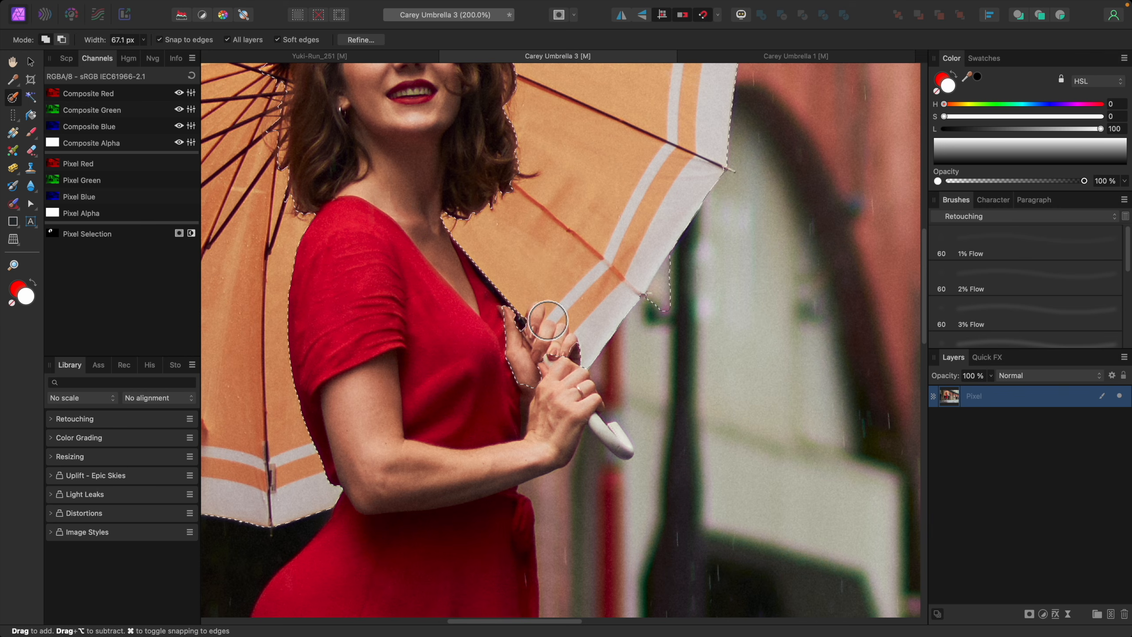
{"action": "left_click", "coordinate": [62, 41]}
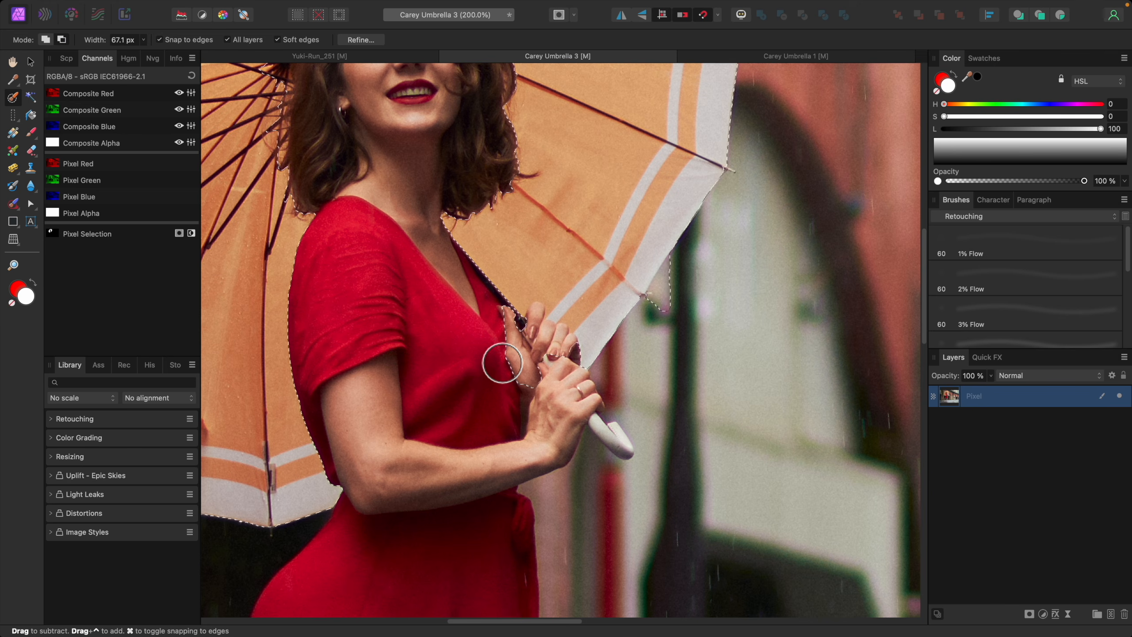
{"action": "key", "text": "bracketleft"}
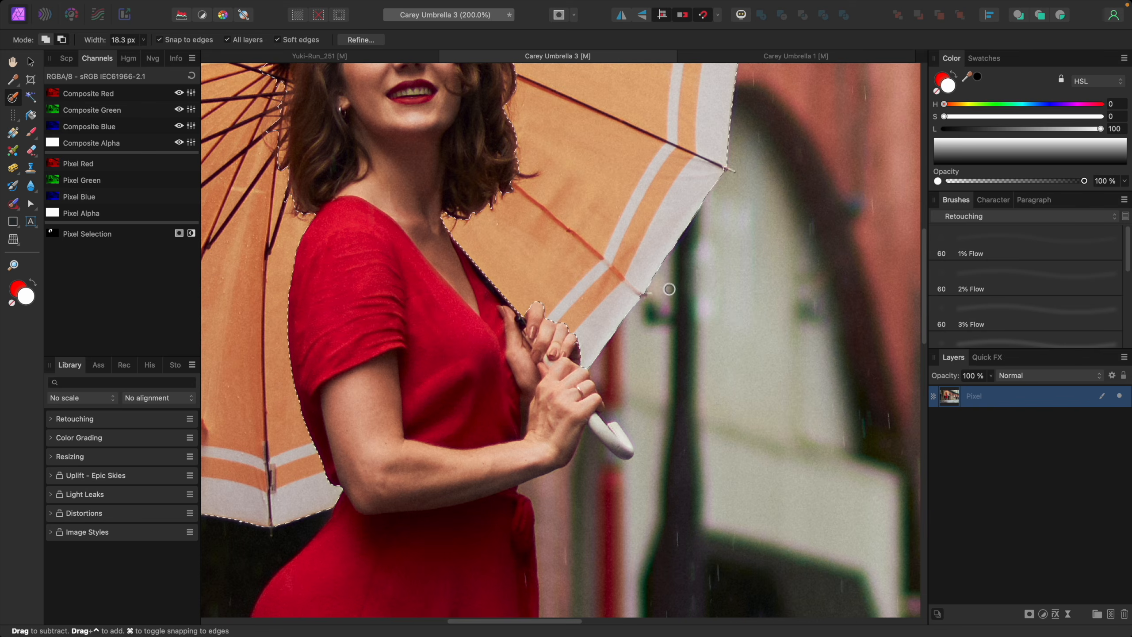
{"action": "key", "text": "super+minus"}
{"action": "left_click_drag", "start_coordinate": [579, 222], "coordinate": [643, 313]}
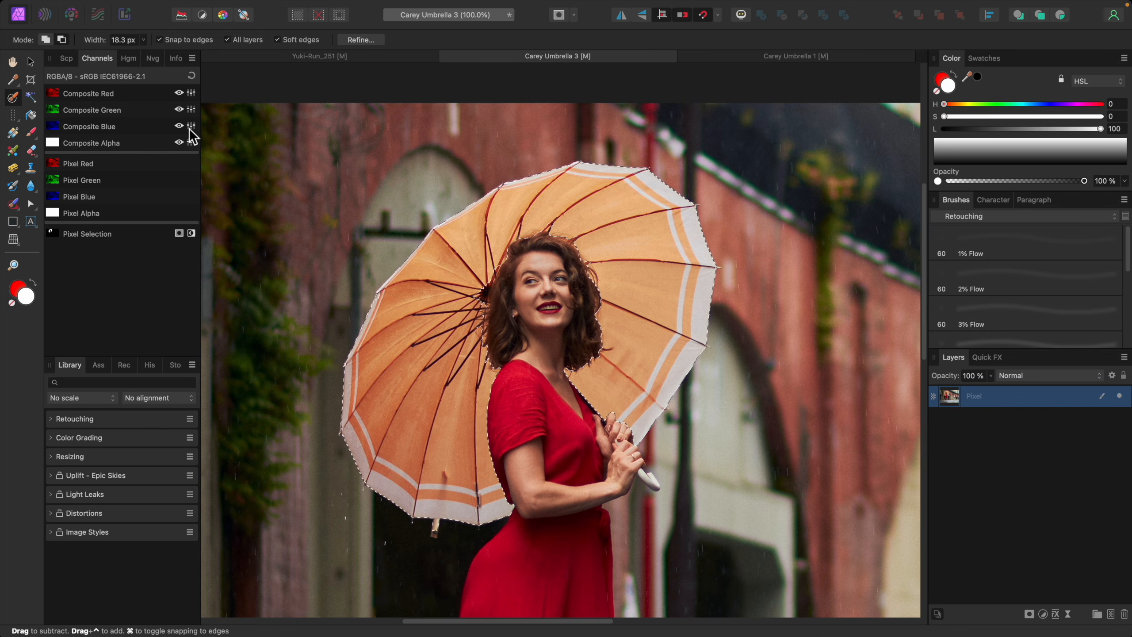
- Add the missed umbrella areas around the woman's hair to the selection with the 18.3 px brush
{"action": "left_click", "coordinate": [48, 42]}
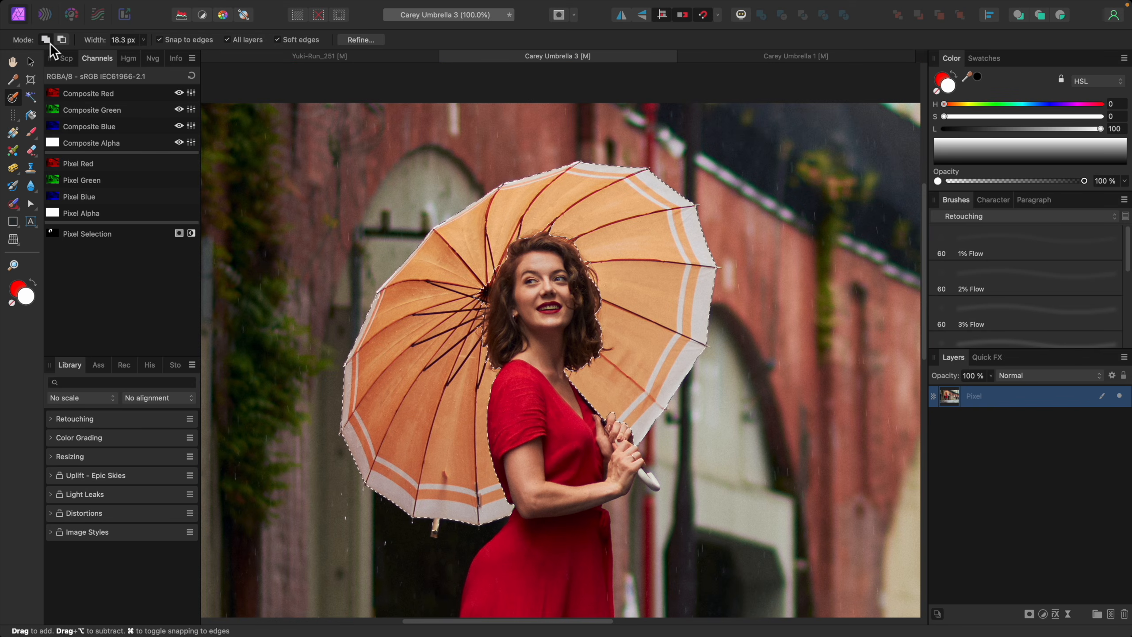
{"action": "key", "text": "super+plus"}
{"action": "key", "text": "super+plus"}
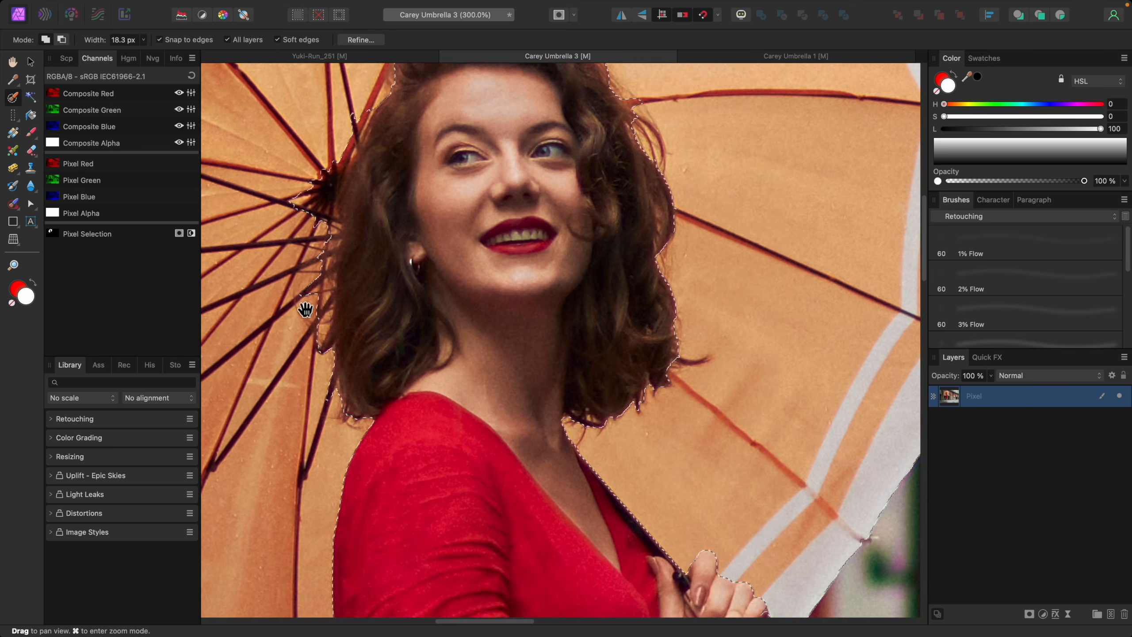
{"action": "left_click_drag", "start_coordinate": [305, 309], "coordinate": [639, 315]}
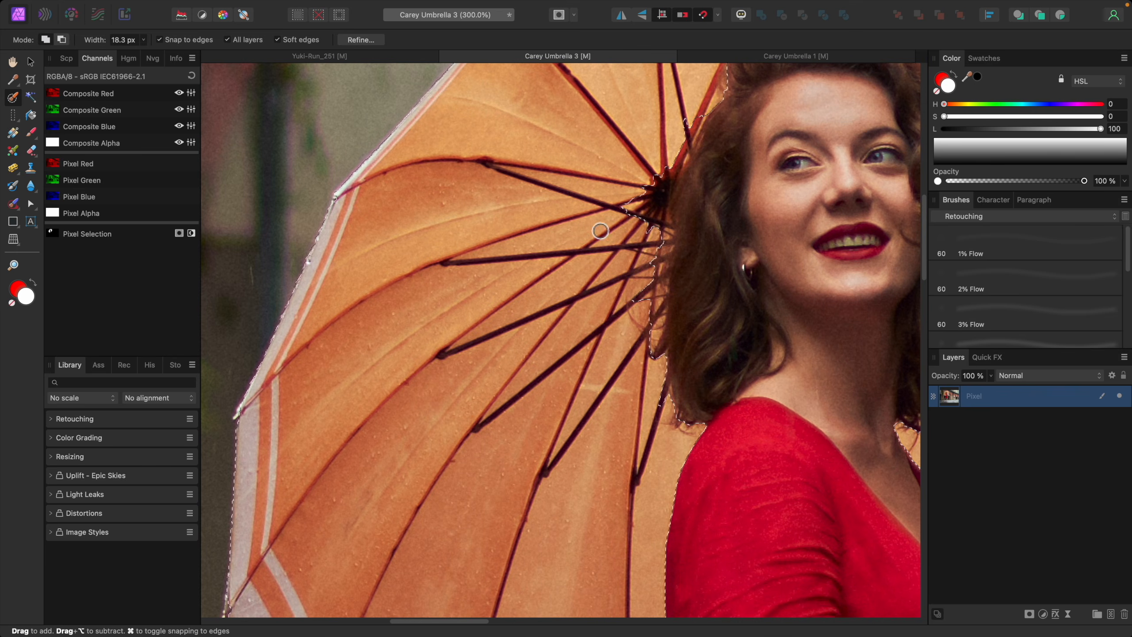
{"action": "mouse_move", "coordinate": [623, 220]}
{"action": "left_mouse_down"}
{"action": "mouse_move", "coordinate": [664, 180]}
{"action": "mouse_move", "coordinate": [695, 122]}
{"action": "mouse_move", "coordinate": [649, 314]}
{"action": "mouse_move", "coordinate": [518, 348]}
{"action": "mouse_move", "coordinate": [492, 370]}
{"action": "left_mouse_up"}
{"action": "left_click_drag", "start_coordinate": [831, 298], "coordinate": [640, 193]}
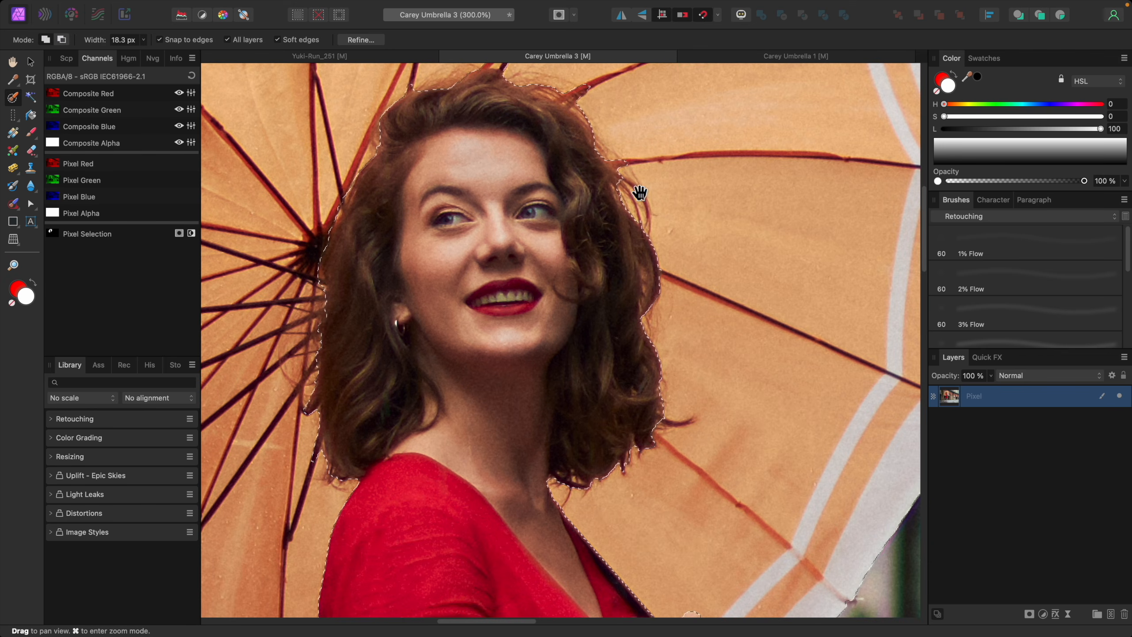
{"action": "scroll", "coordinate": [686, 254], "scroll_direction": "up", "scroll_amount": 4}
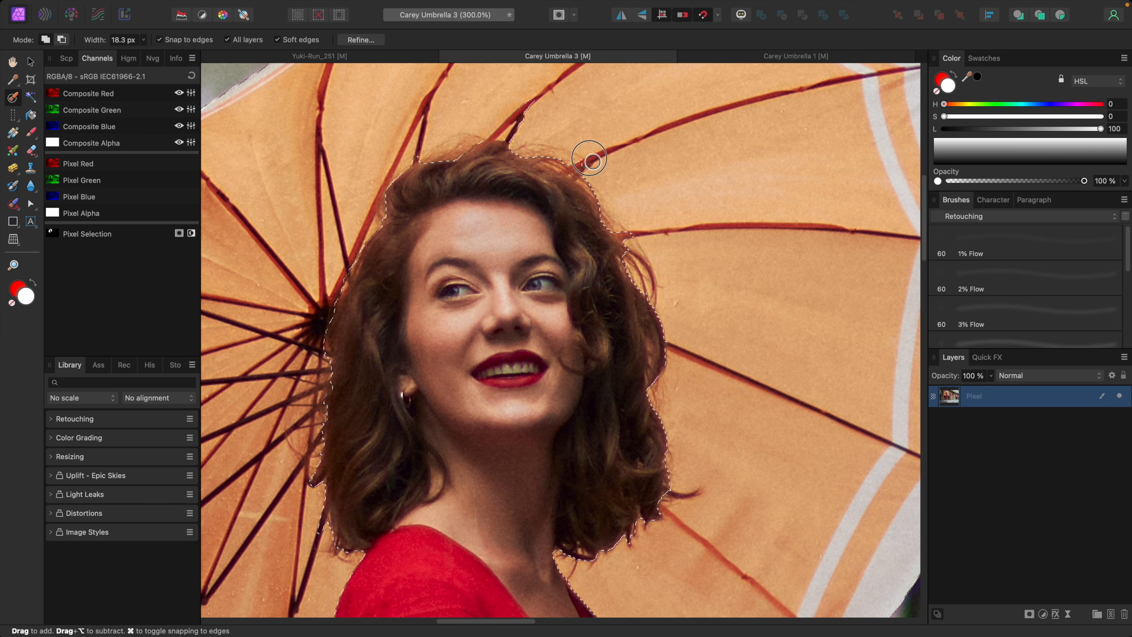
{"action": "key", "text": "super+minus"}
{"action": "left_click_drag", "start_coordinate": [652, 361], "coordinate": [654, 231]}
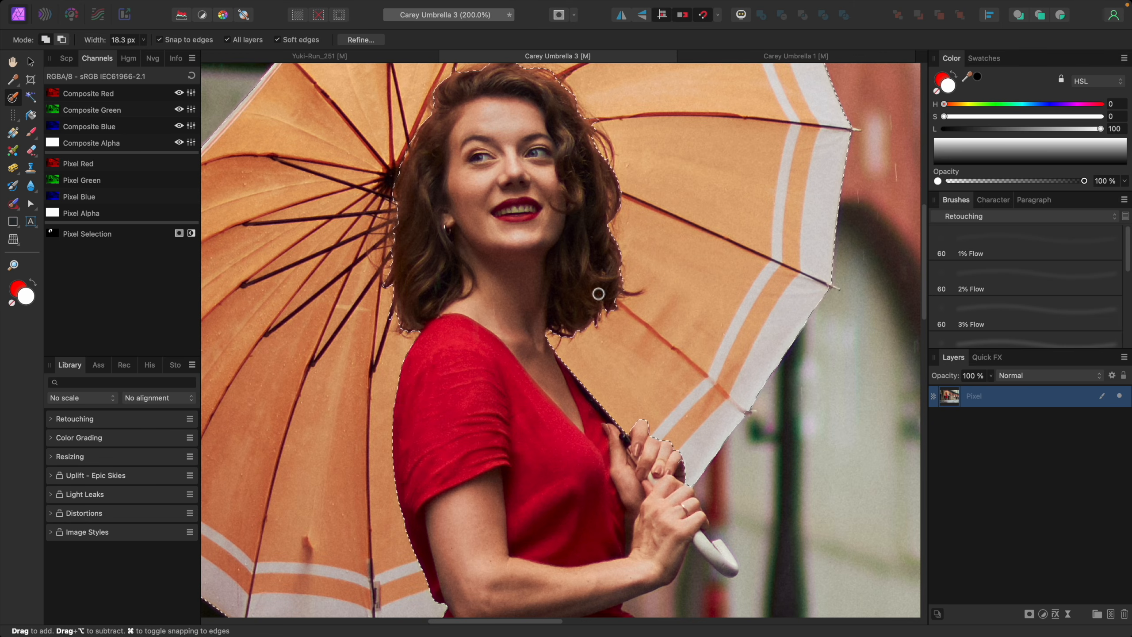
{"action": "key", "text": "super+0"}
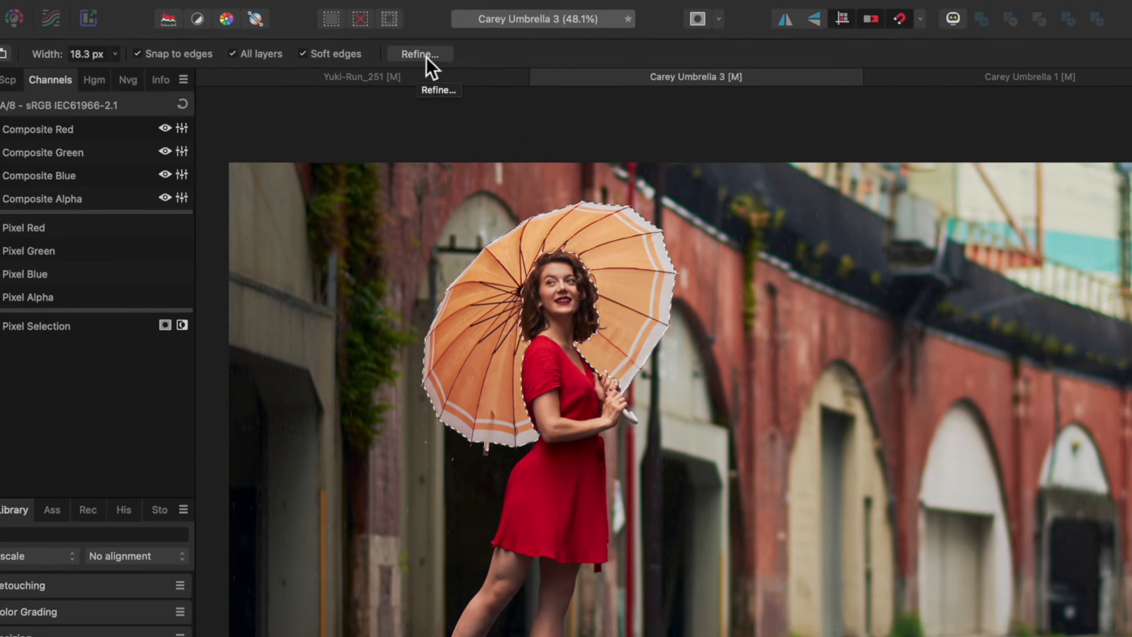
- Open Refine Selection for the umbrella selection and examine the red overlay at 100% zoom and in full view
{"action": "left_click", "coordinate": [423, 54]}
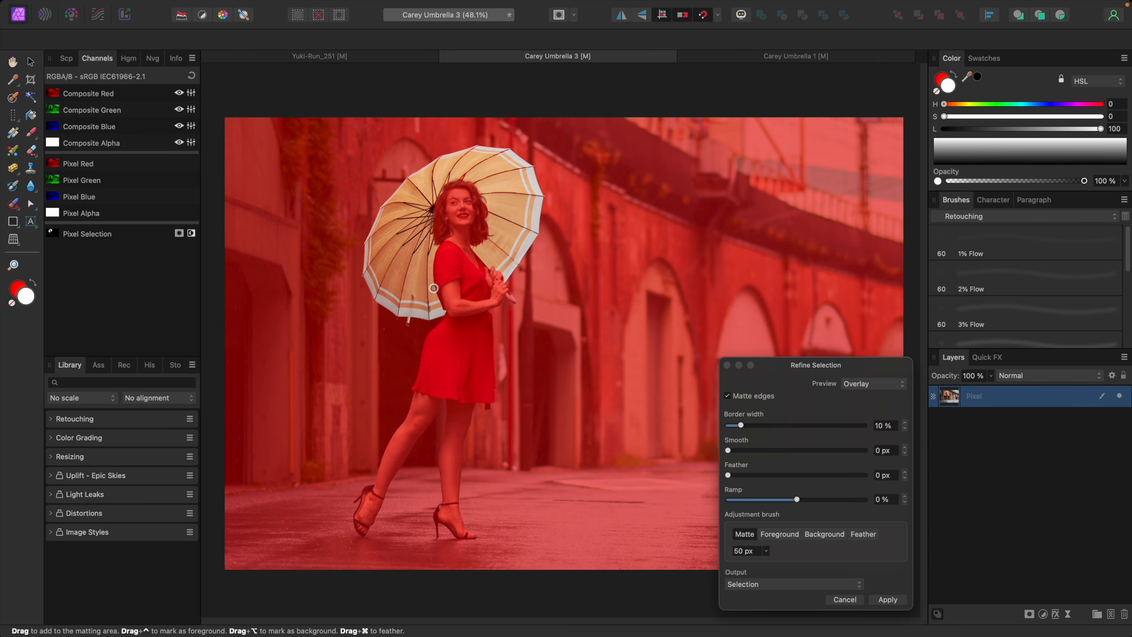
{"action": "key", "text": "super+1"}
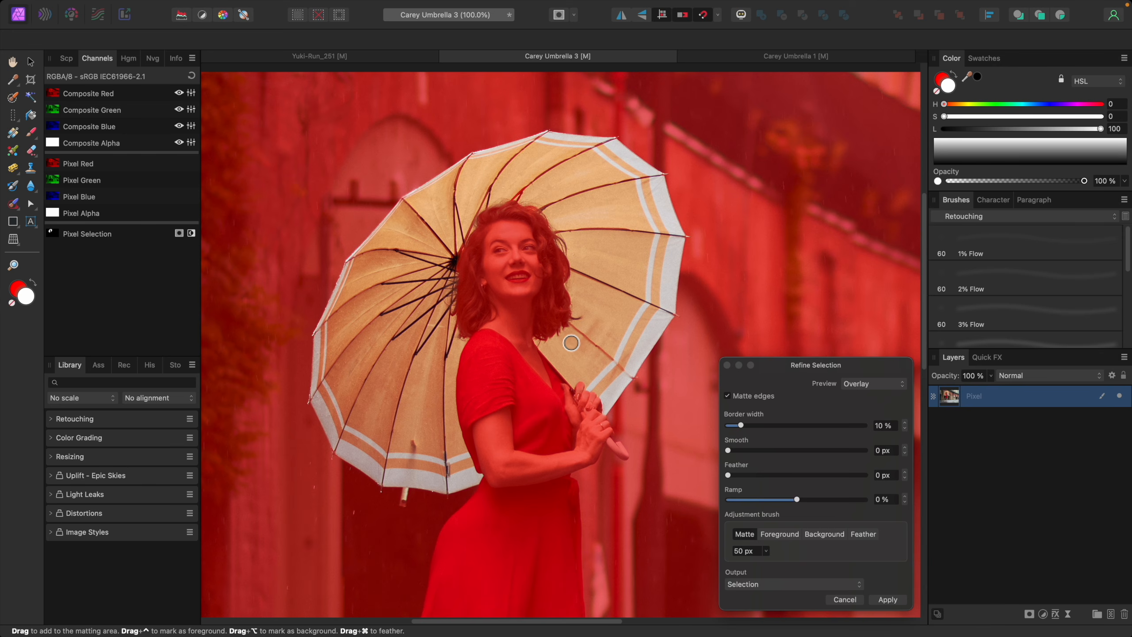
{"action": "key", "text": "super+0"}
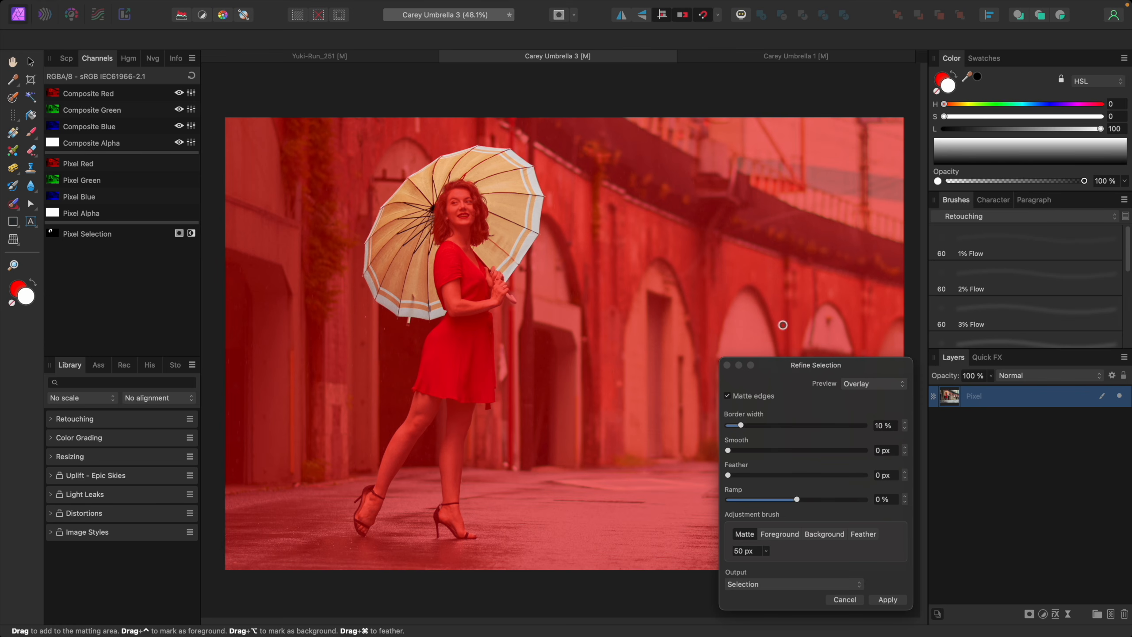
- Preview the refined umbrella selection as Black matte, White matte, and Black and white
{"action": "left_click", "coordinate": [891, 386]}
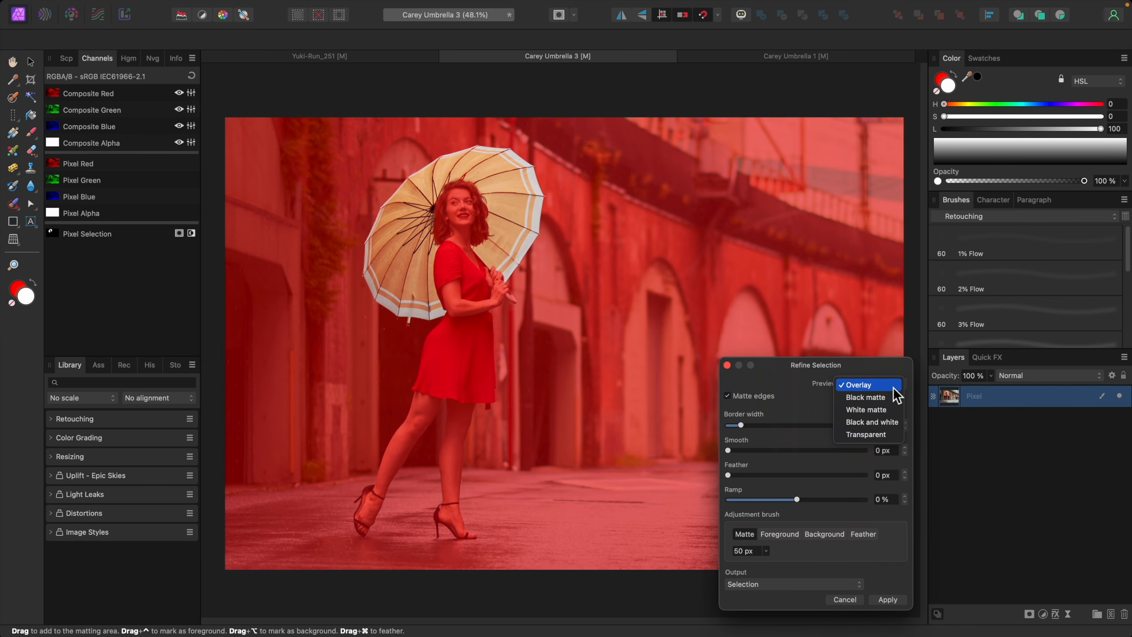
{"action": "left_click", "coordinate": [891, 398]}
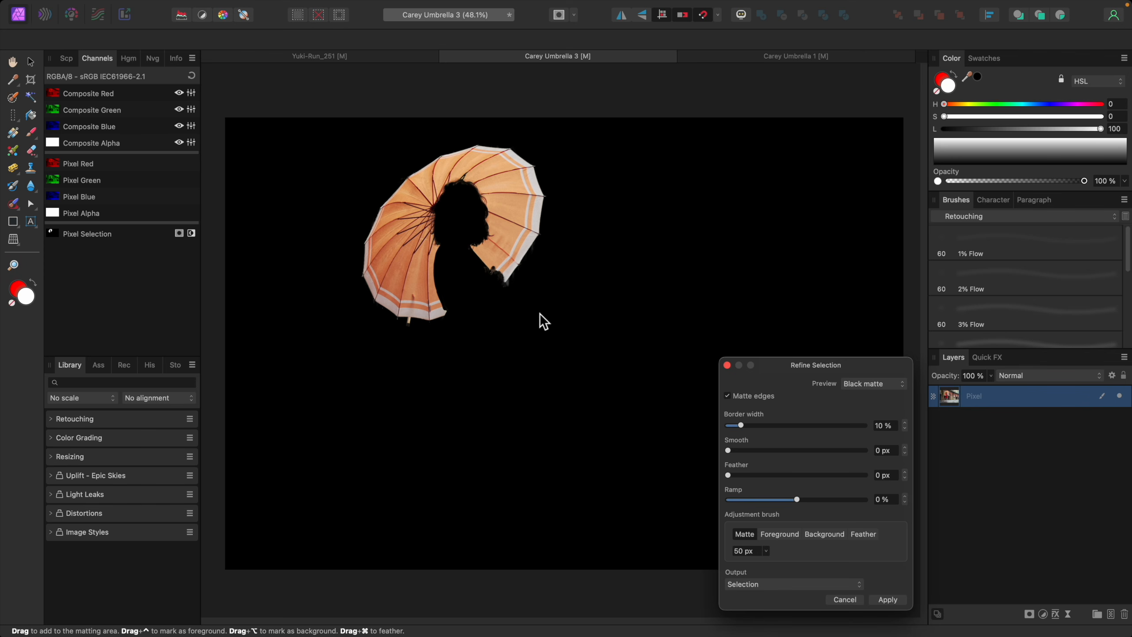
{"action": "left_click", "coordinate": [890, 384]}
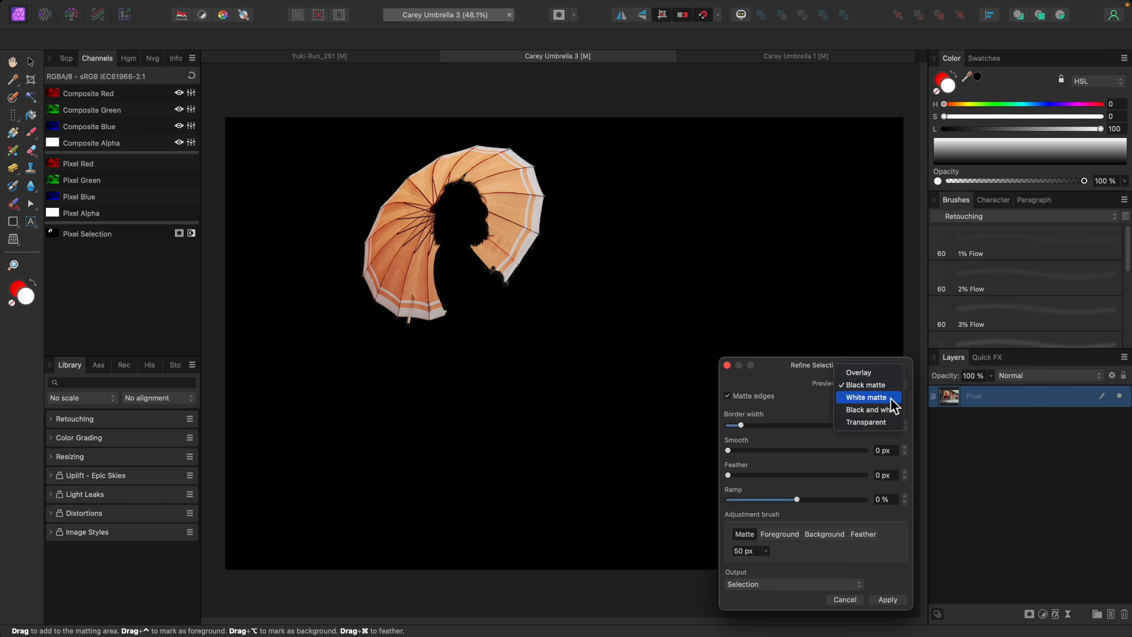
{"action": "left_click", "coordinate": [890, 398]}
{"action": "left_click", "coordinate": [891, 386]}
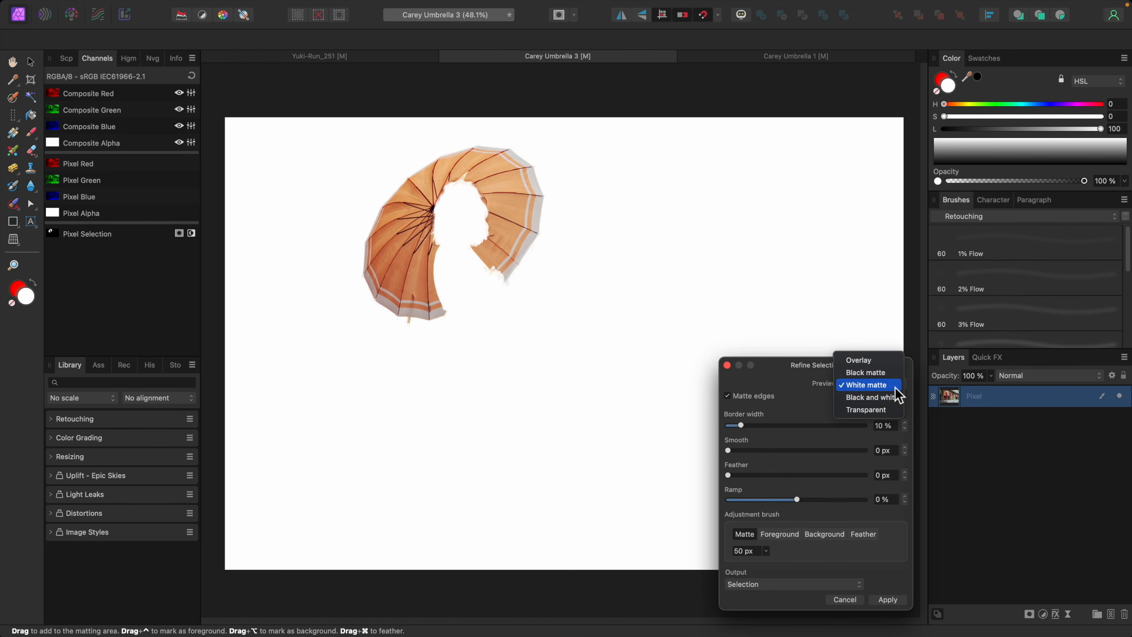
{"action": "left_click", "coordinate": [893, 398]}
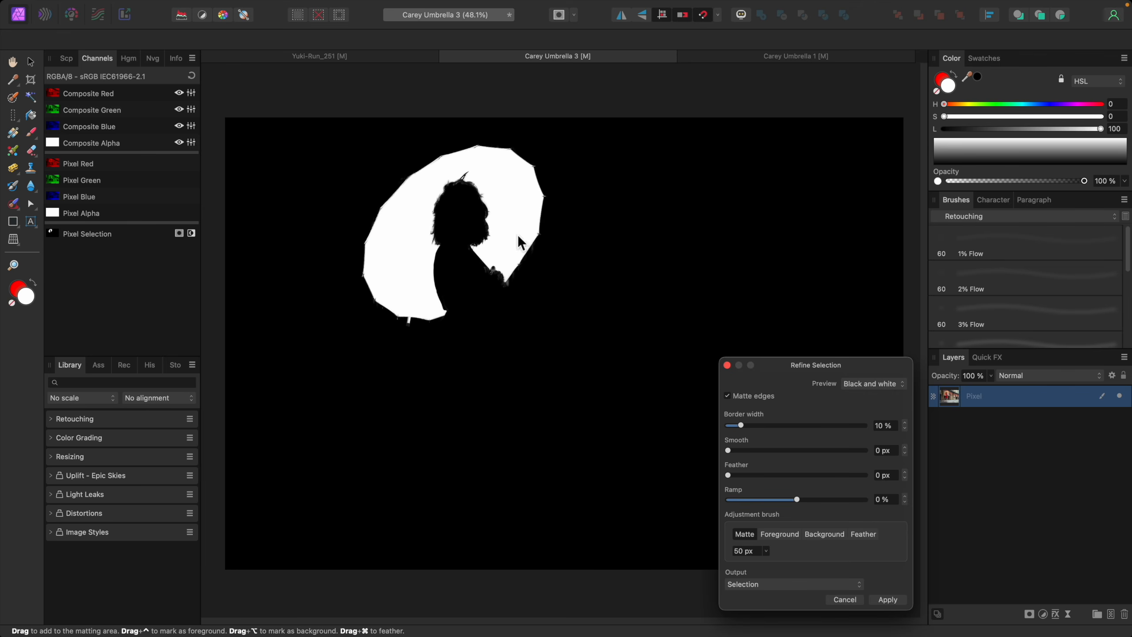
- Preview the refined umbrella selection as Transparent, and return the preview to Black and white
{"action": "left_click", "coordinate": [881, 384]}
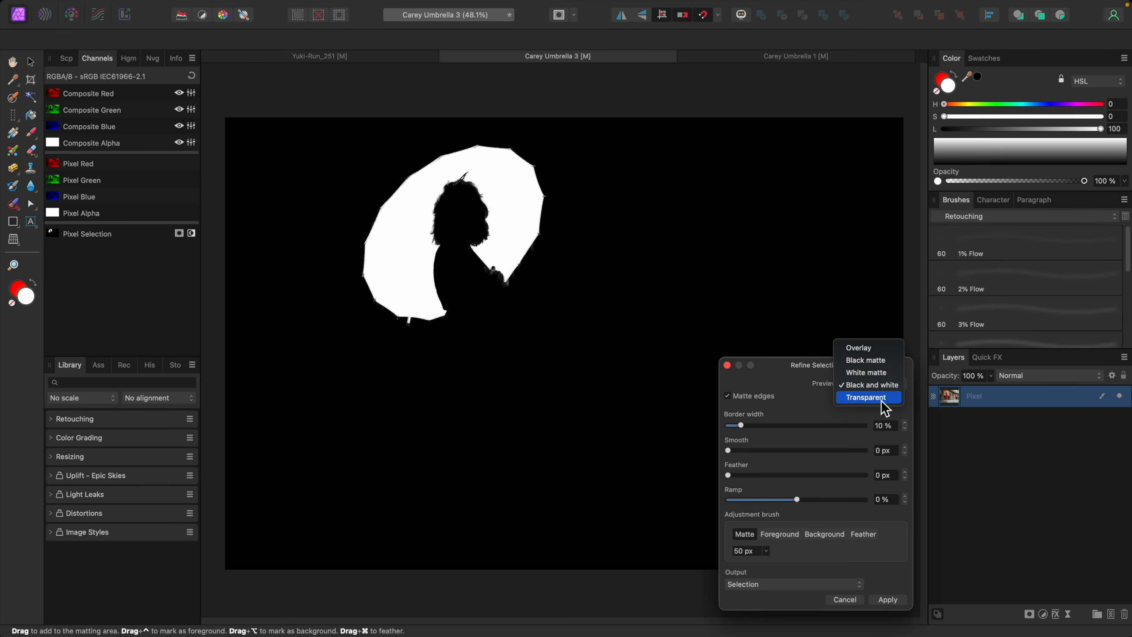
{"action": "left_click", "coordinate": [880, 399]}
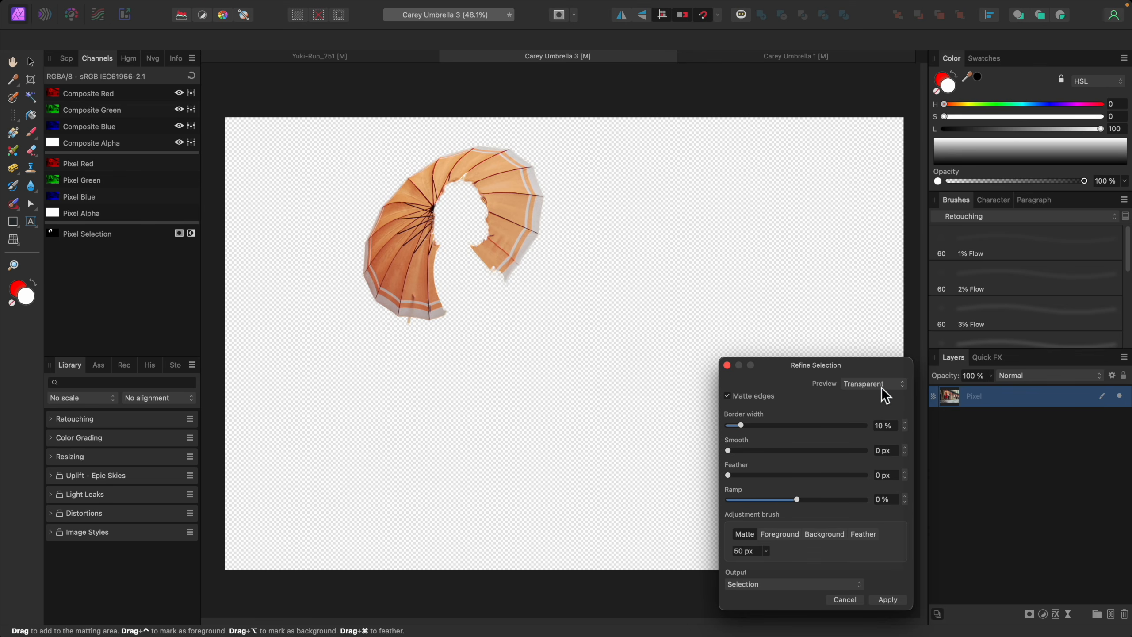
{"action": "left_click", "coordinate": [880, 387]}
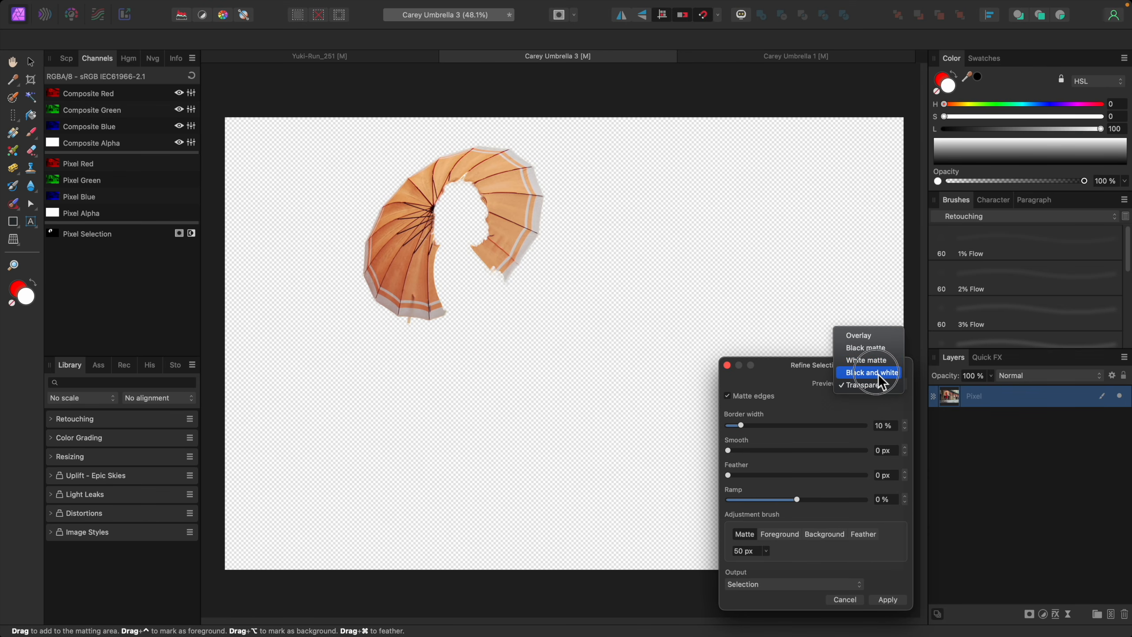
{"action": "left_click", "coordinate": [876, 372]}
- Increase the Border width to 36 % to widen the matted zone around the umbrella, hair and hand
{"action": "scroll", "coordinate": [567, 334], "scroll_direction": "up", "scroll_amount": 6}
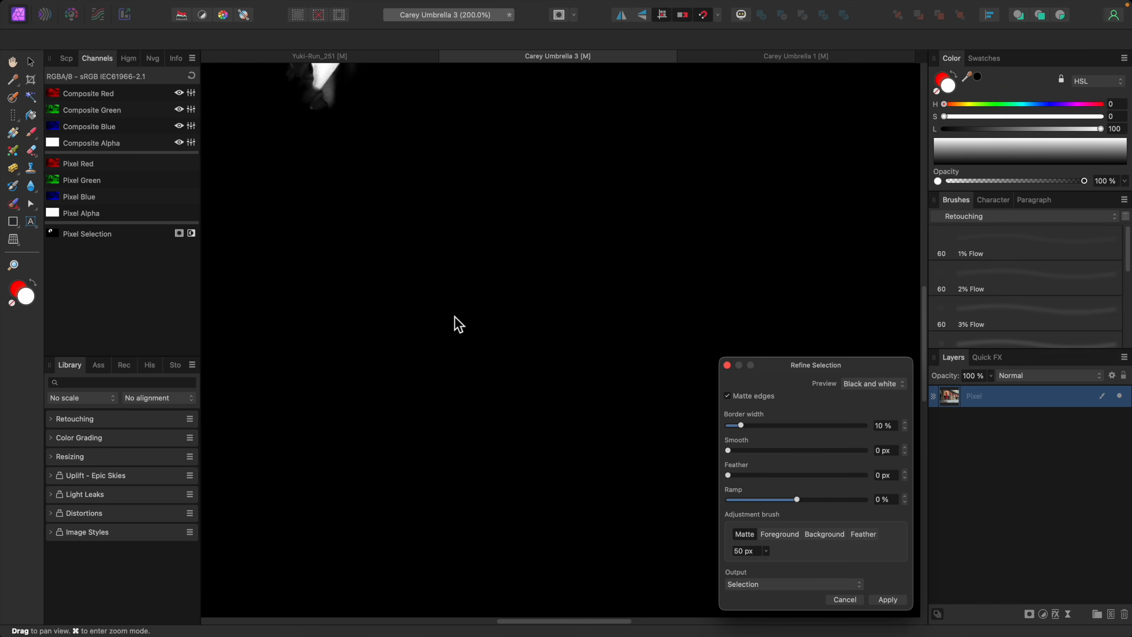
{"action": "scroll", "coordinate": [502, 301], "scroll_direction": "up", "scroll_amount": 5}
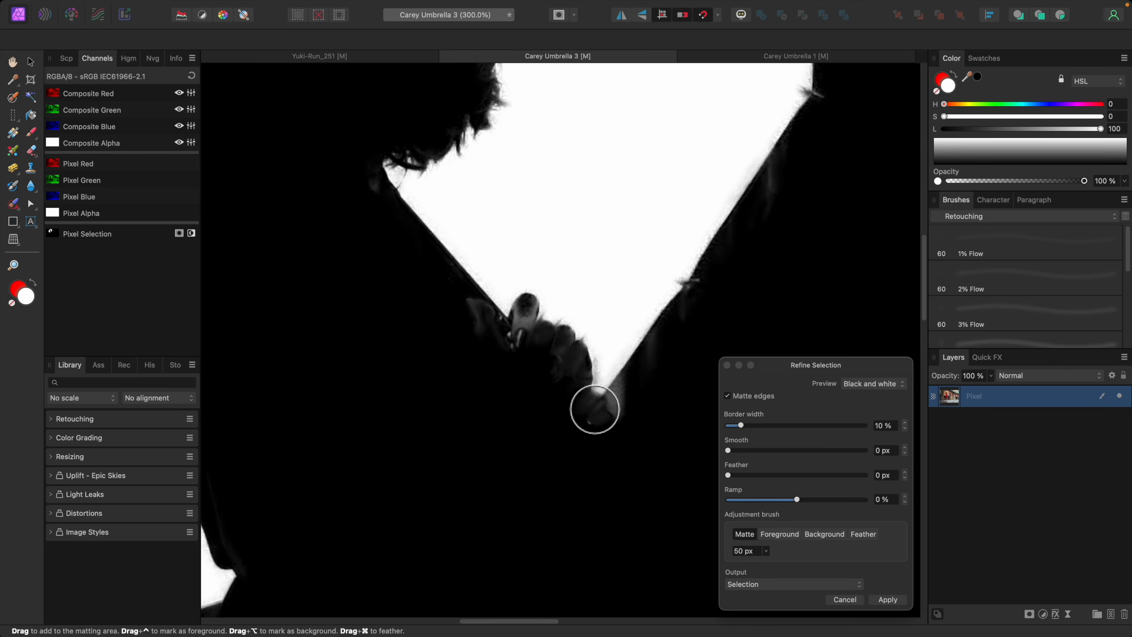
{"action": "key", "text": "space"}
{"action": "mouse_move", "coordinate": [523, 339]}
{"action": "left_mouse_down"}
{"action": "mouse_move", "coordinate": [575, 476]}
{"action": "mouse_move", "coordinate": [571, 417]}
{"action": "left_mouse_up"}
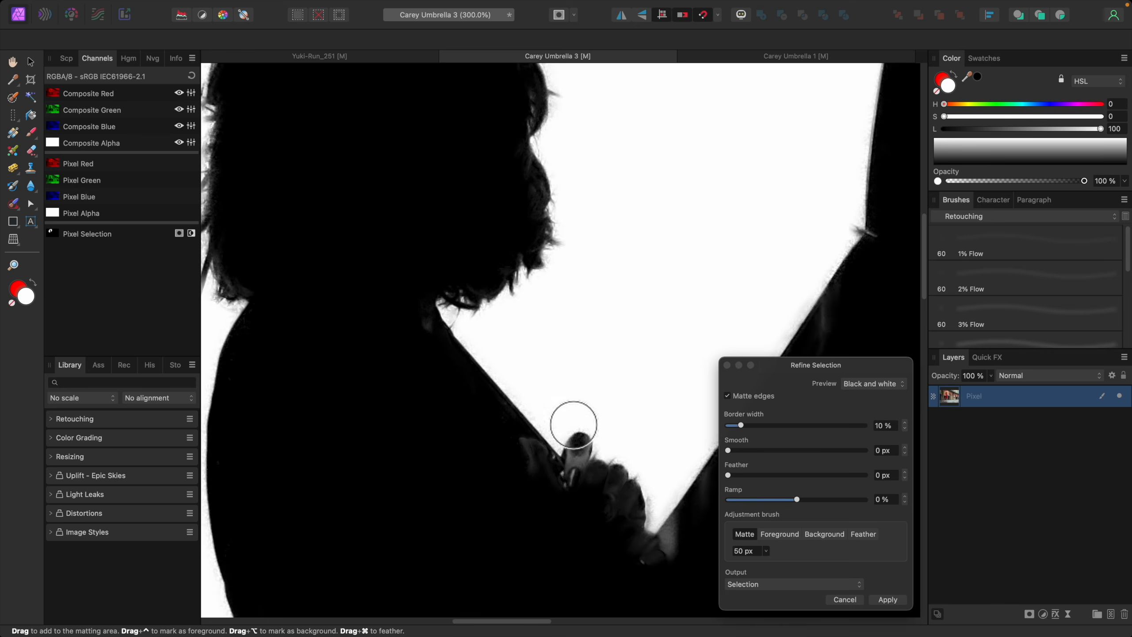
{"action": "scroll", "coordinate": [570, 417], "scroll_direction": "down", "scroll_amount": 3}
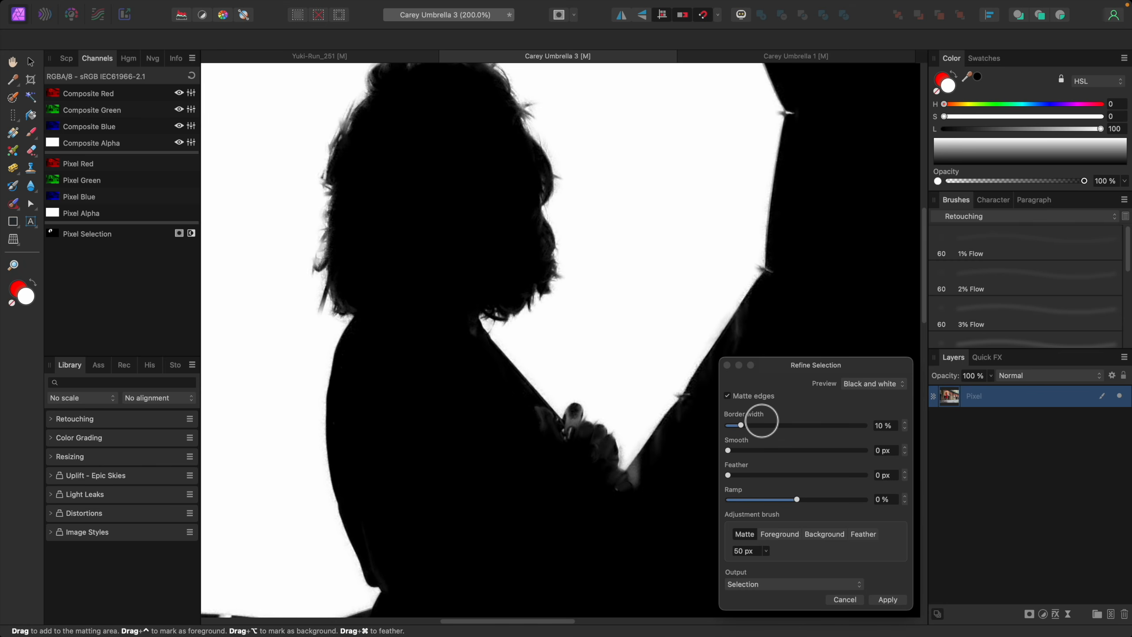
{"action": "key", "text": "super+minus"}
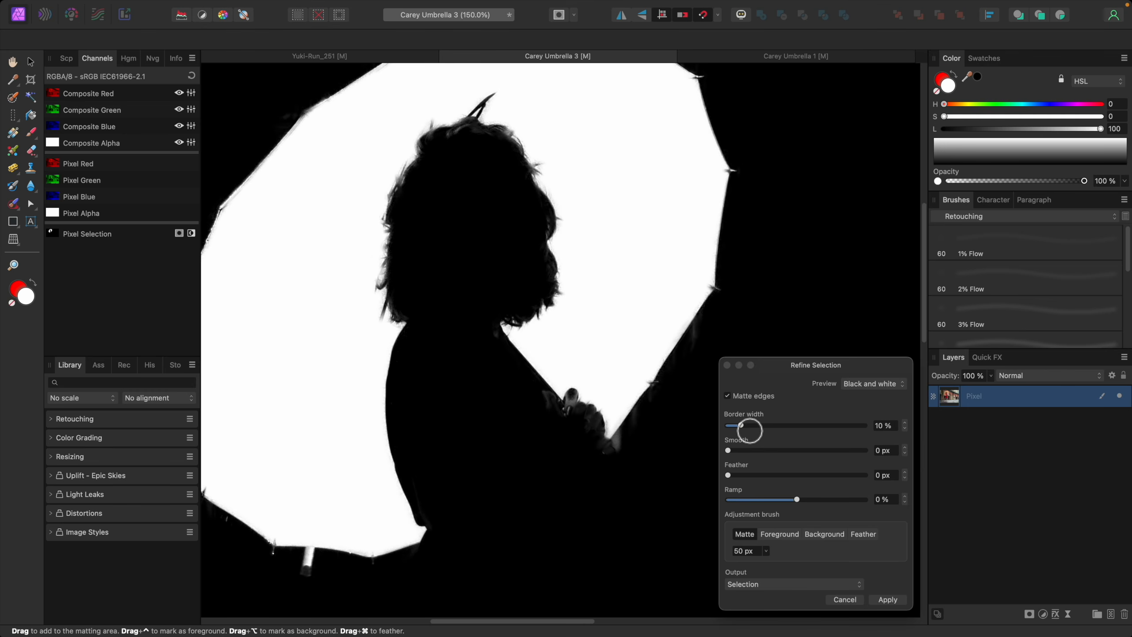
{"action": "left_click_drag", "start_coordinate": [748, 429], "coordinate": [780, 427]}
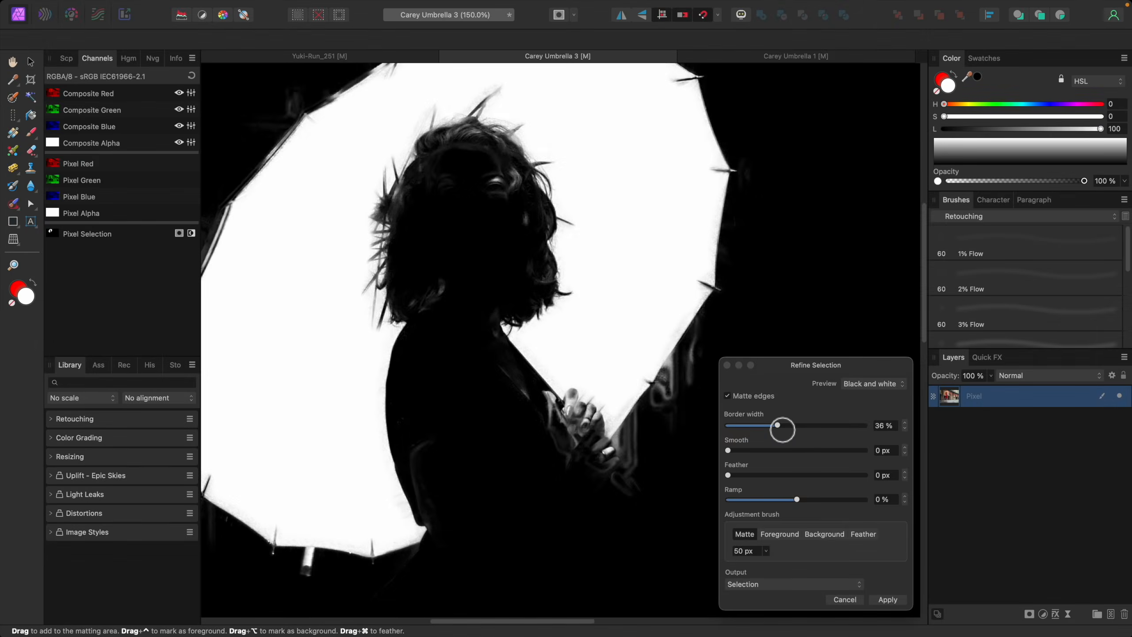
{"action": "key", "text": "super+1"}
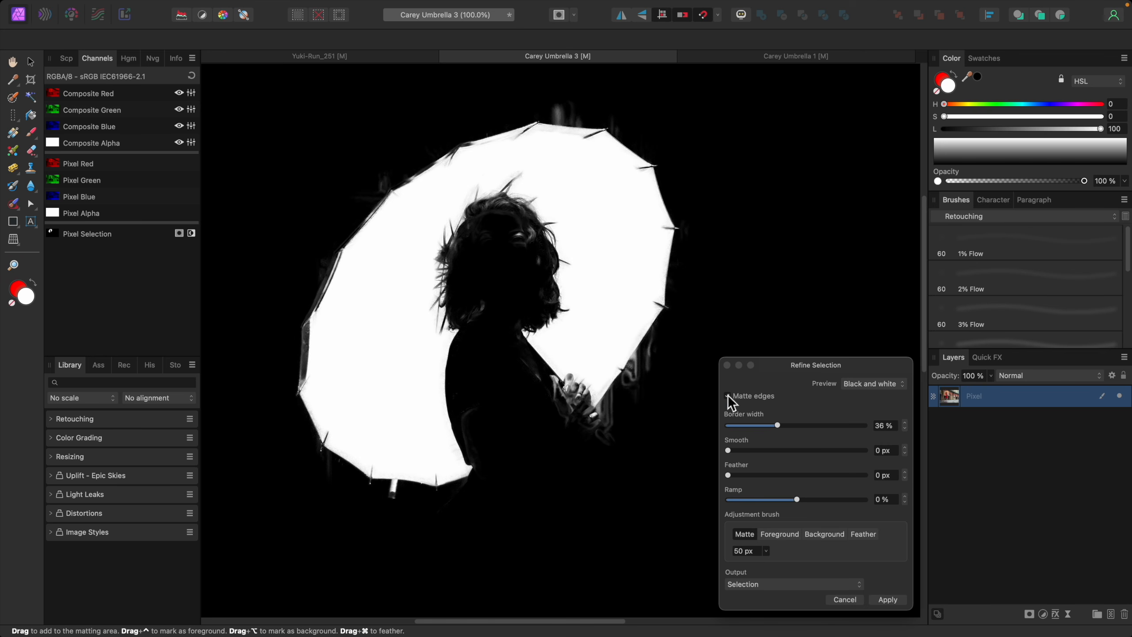
- Reduce the Border width to 0 %, and set it back to 10 %
{"action": "left_click_drag", "start_coordinate": [778, 426], "coordinate": [722, 431]}
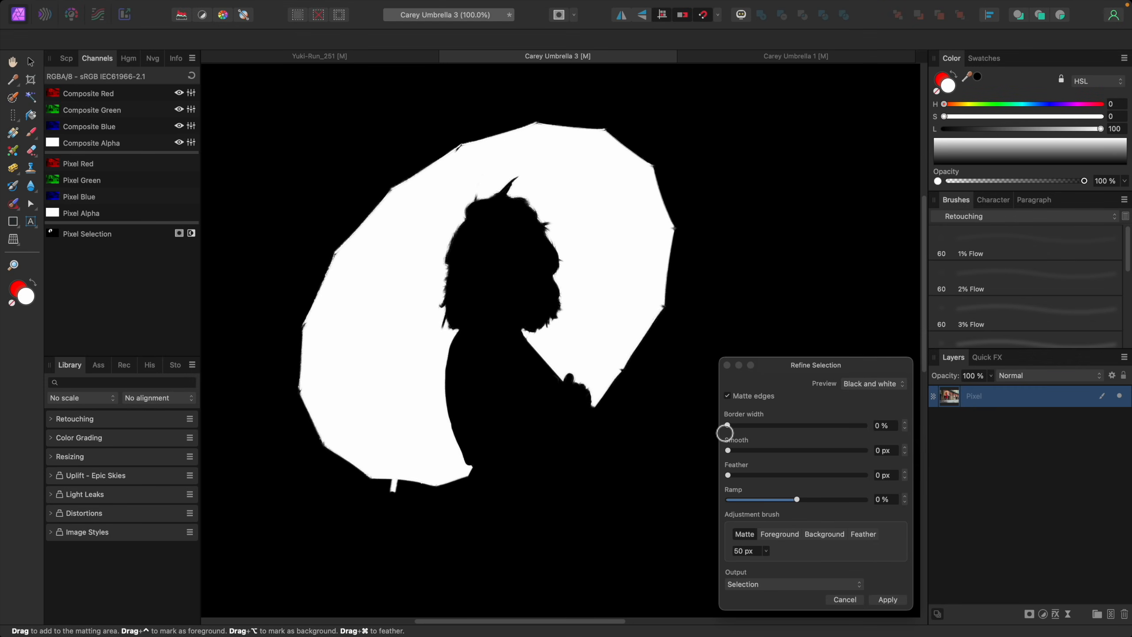
{"action": "scroll", "coordinate": [599, 379], "scroll_direction": "up", "scroll_amount": 5}
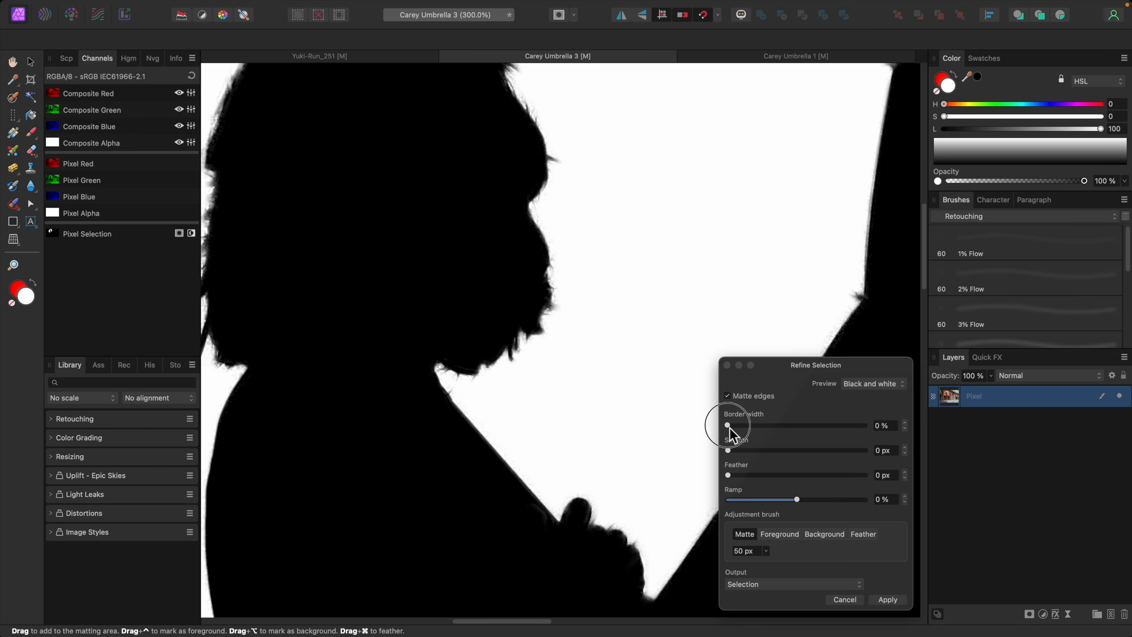
{"action": "left_click_drag", "start_coordinate": [730, 429], "coordinate": [743, 430]}
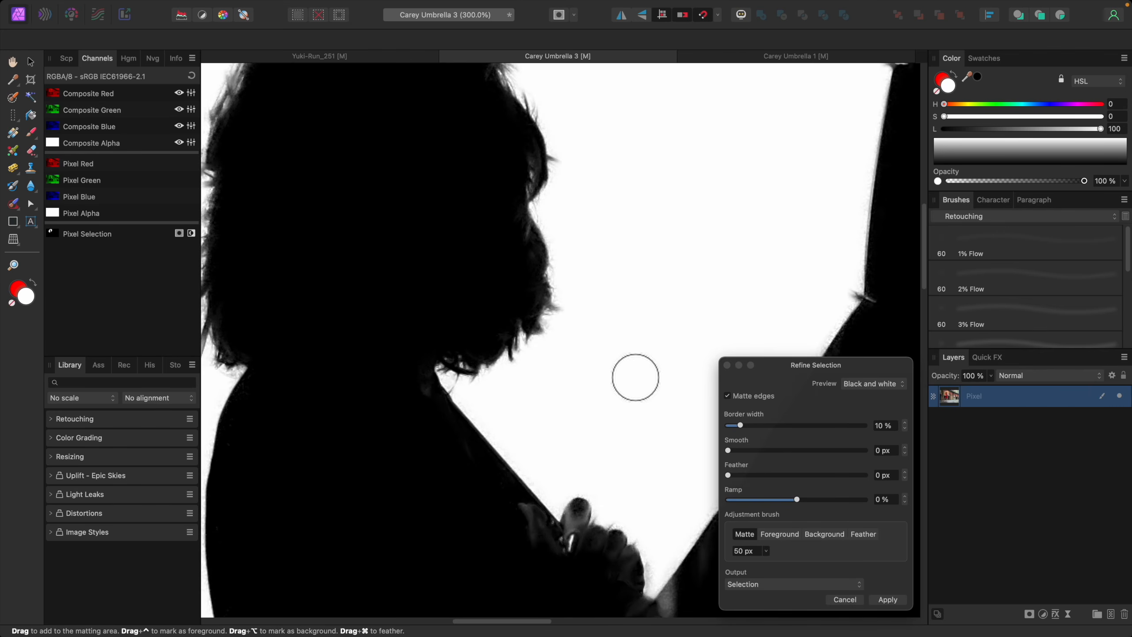
- Try smoothing the selection edge at 34.4 px, and return both Smooth and Feather to 0 px
{"action": "scroll", "coordinate": [637, 377], "scroll_direction": "down", "scroll_amount": 4}
{"action": "key", "text": "super+1"}
{"action": "left_click_drag", "start_coordinate": [728, 450], "coordinate": [828, 452]}
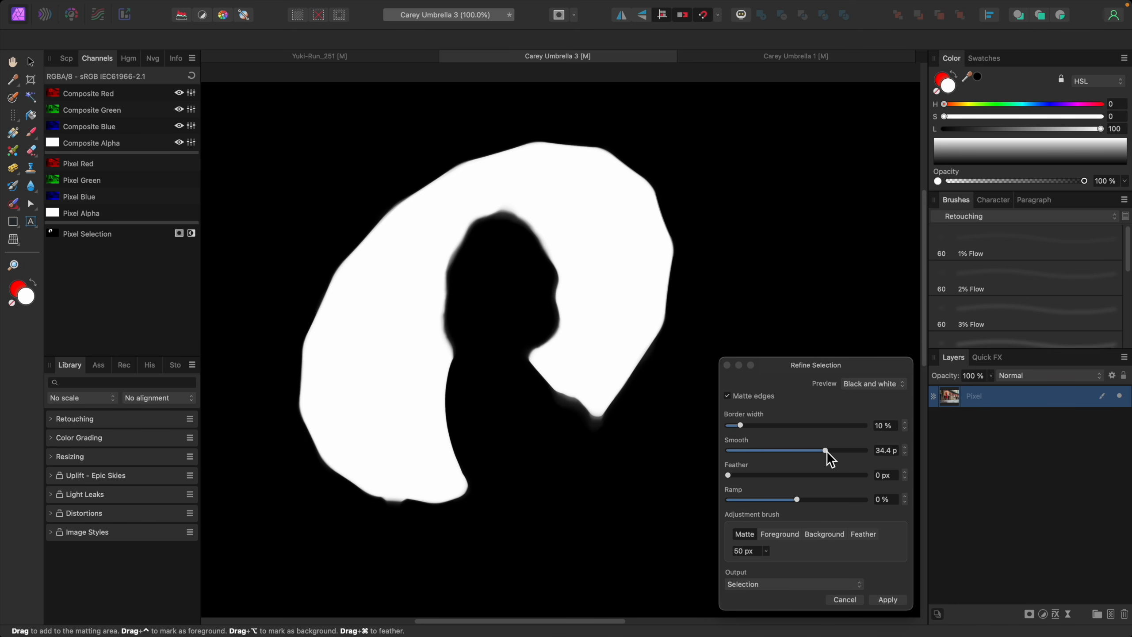
{"action": "left_click_drag", "start_coordinate": [826, 451], "coordinate": [716, 459]}
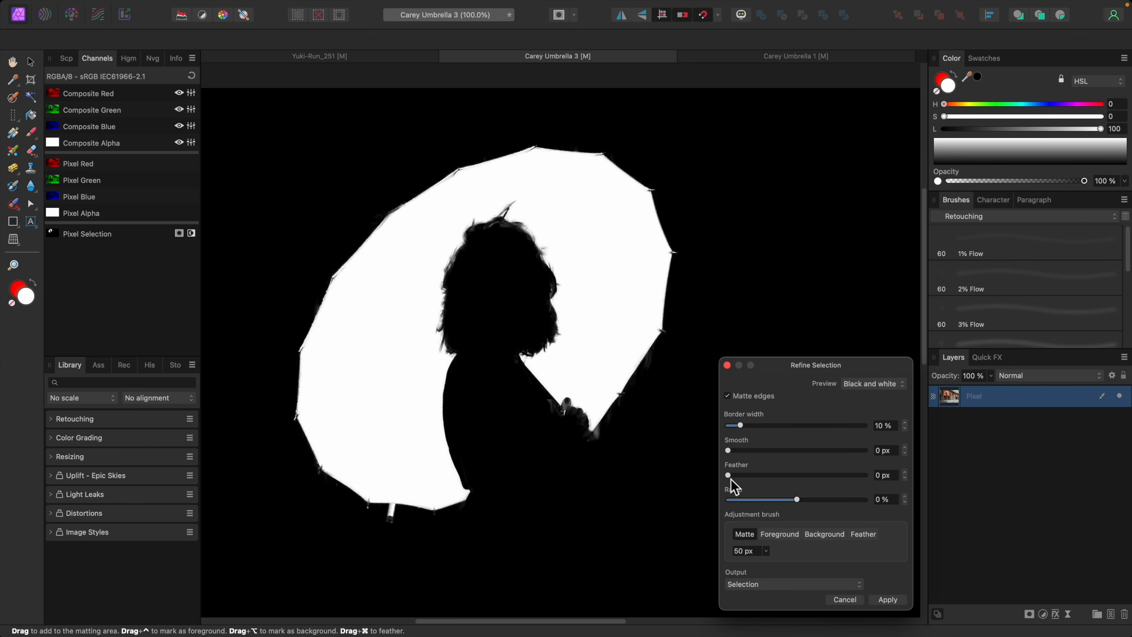
{"action": "left_click_drag", "start_coordinate": [730, 477], "coordinate": [700, 479]}
- Set the Ramp to 70 % and examine the selection edge along the woman's hair up close
{"action": "scroll", "coordinate": [578, 414], "scroll_direction": "up", "scroll_amount": 3}
{"action": "scroll", "coordinate": [592, 412], "scroll_direction": "up", "scroll_amount": 5}
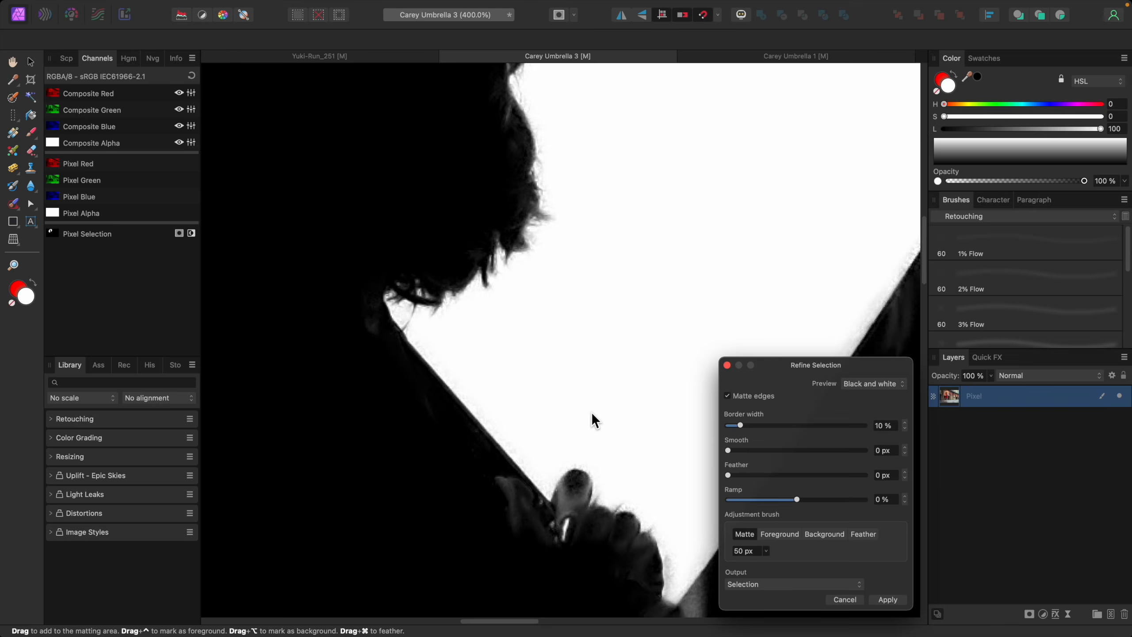
{"action": "scroll", "coordinate": [591, 413], "scroll_direction": "up", "scroll_amount": 1}
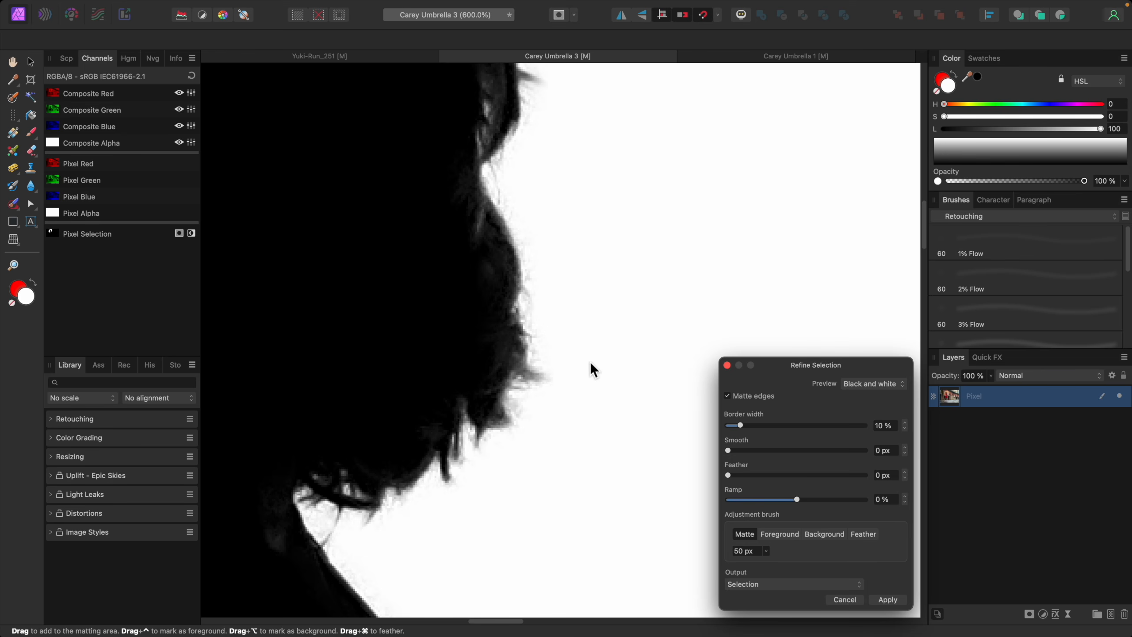
{"action": "scroll", "coordinate": [624, 383], "scroll_direction": "down", "scroll_amount": 2}
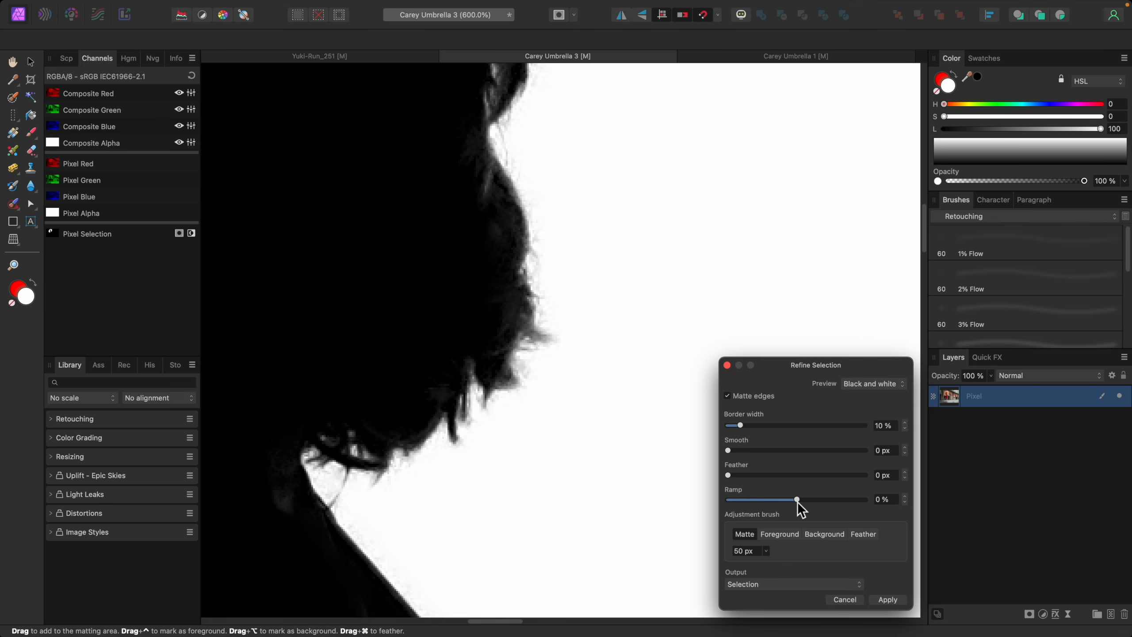
{"action": "left_click_drag", "start_coordinate": [797, 500], "coordinate": [847, 501]}
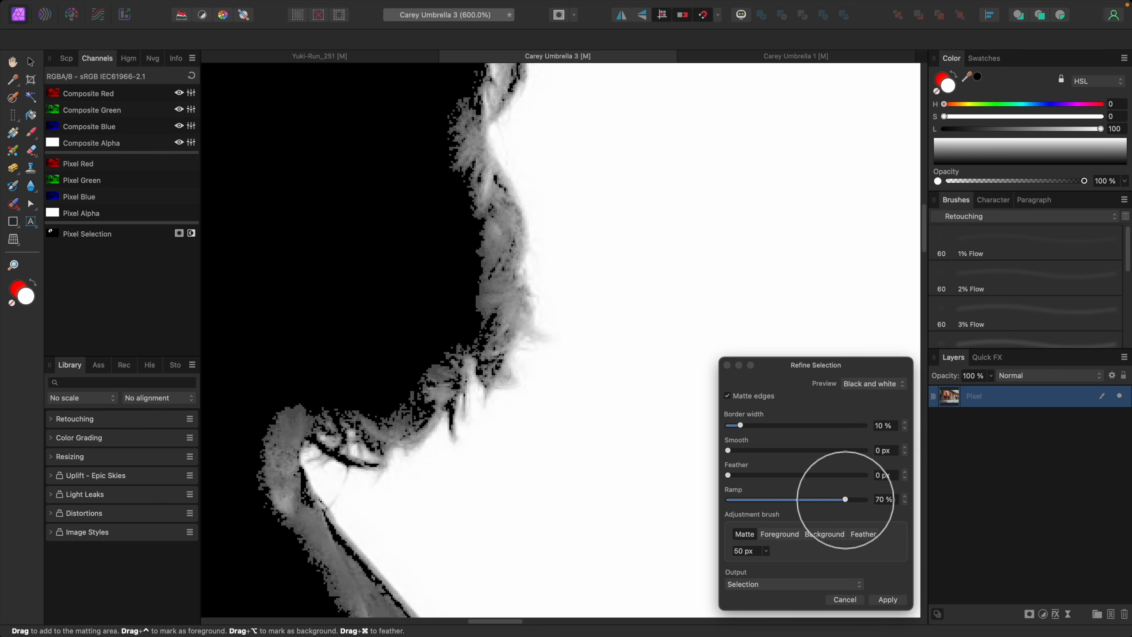
{"action": "scroll", "coordinate": [557, 488], "scroll_direction": "up", "scroll_amount": 3}
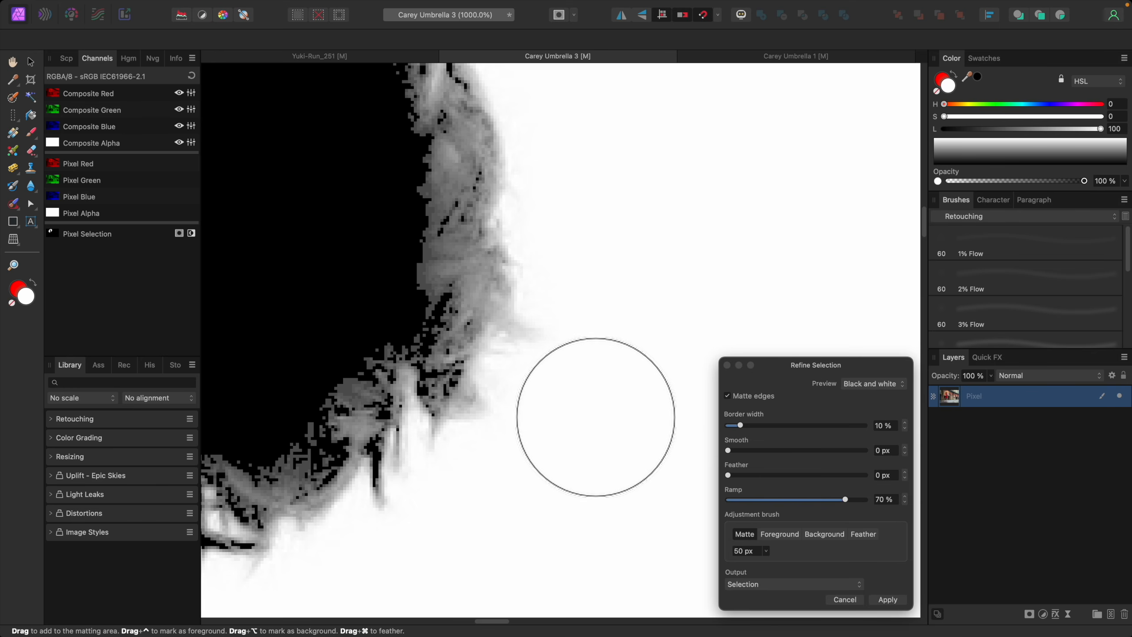
{"action": "scroll", "coordinate": [581, 430], "scroll_direction": "down", "scroll_amount": 5}
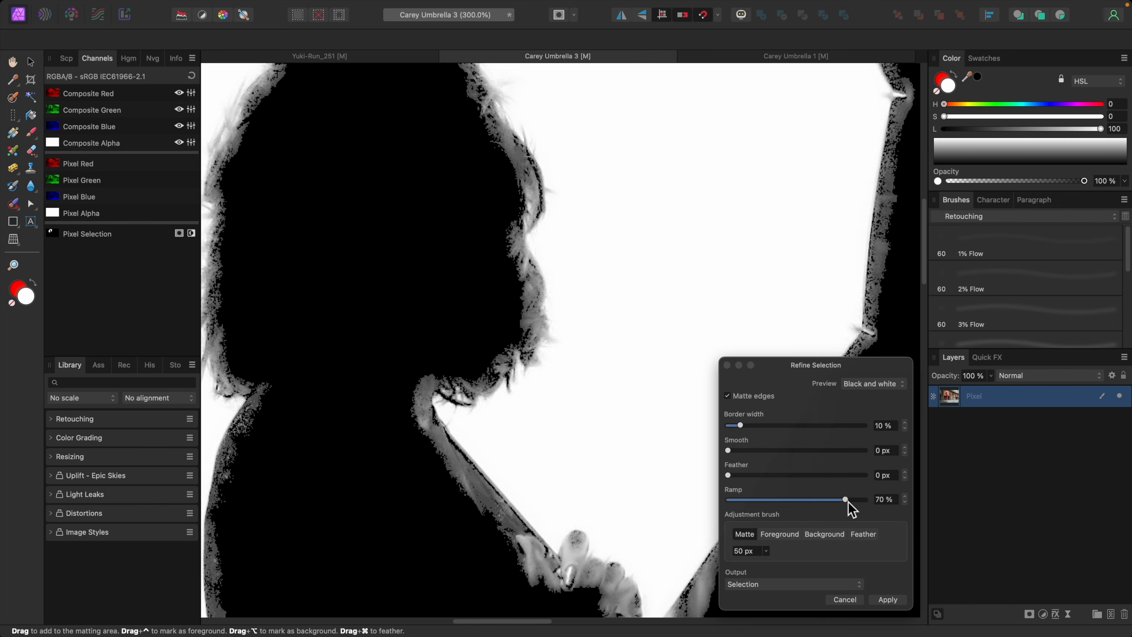
- Set the Ramp to -98 %, examine the edge near the hand, and reset the Ramp to 0 %
{"action": "left_click_drag", "start_coordinate": [845, 499], "coordinate": [730, 502]}
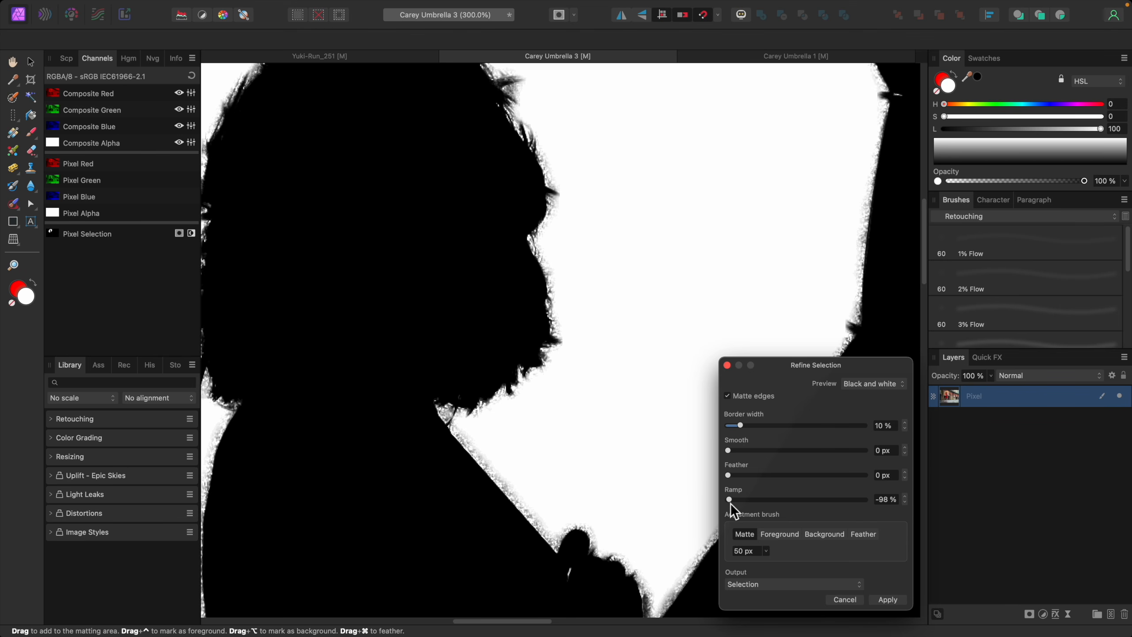
{"action": "scroll", "coordinate": [571, 467], "scroll_direction": "up", "scroll_amount": 5}
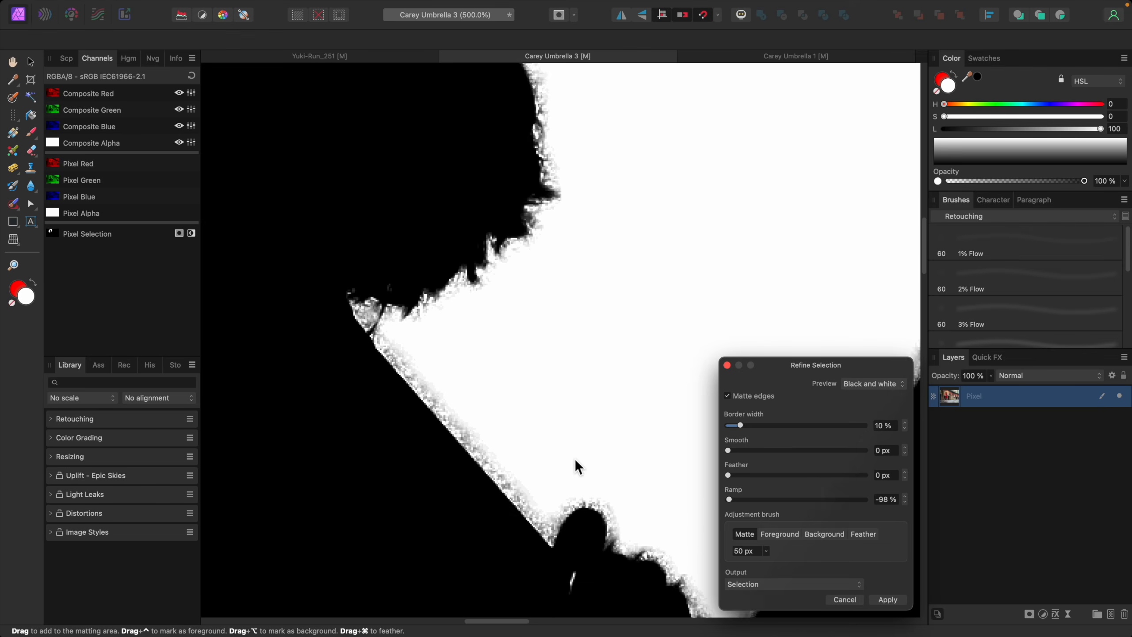
{"action": "double_click", "coordinate": [731, 498]}
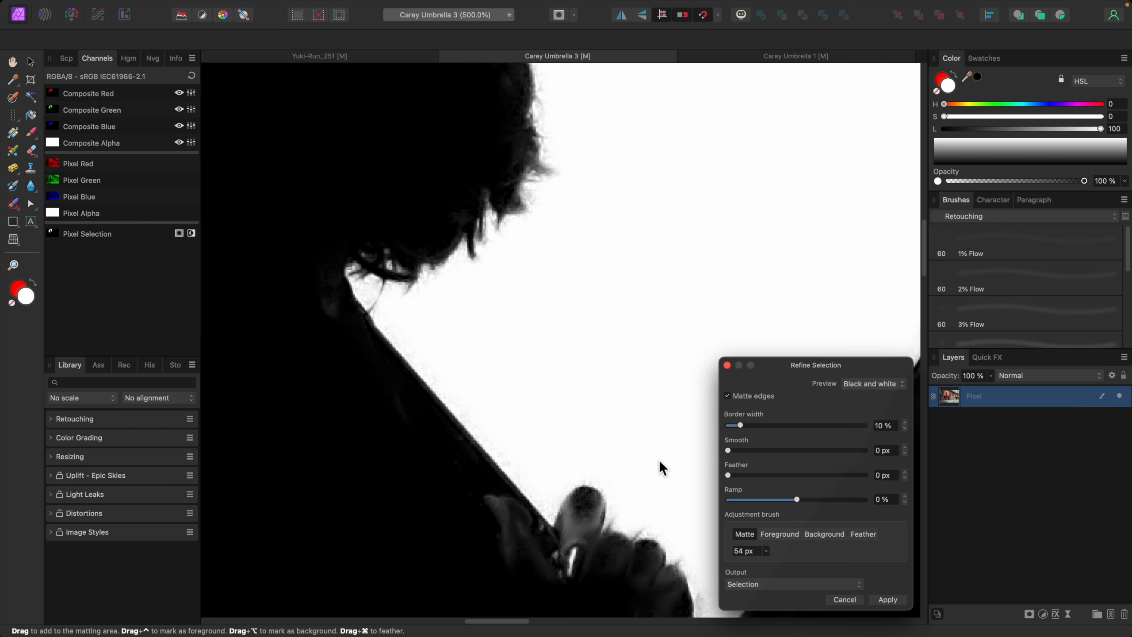
- Compare the woman's hair edge in the Overlay and Black and white previews
{"action": "scroll", "coordinate": [670, 457], "scroll_direction": "down", "scroll_amount": 5}
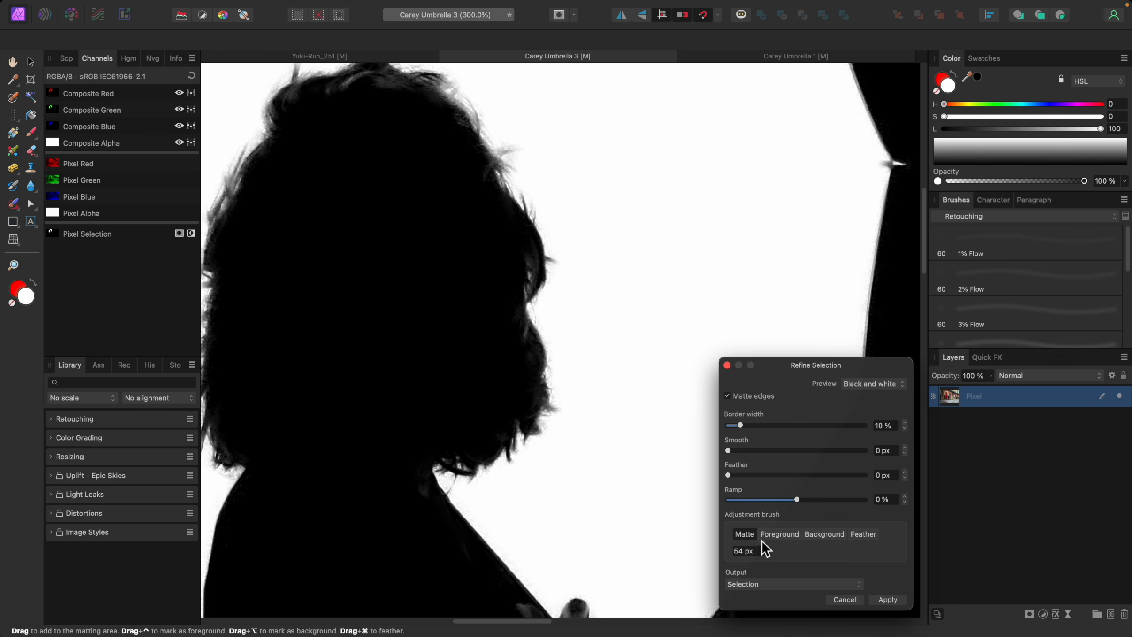
{"action": "left_click", "coordinate": [878, 384]}
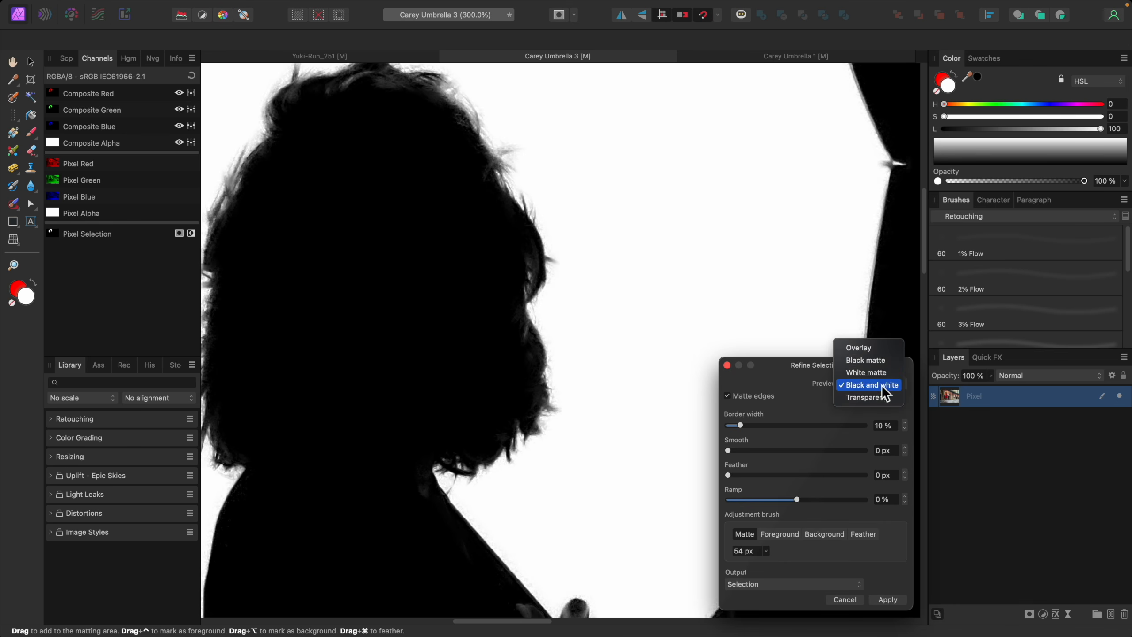
{"action": "left_click", "coordinate": [873, 349]}
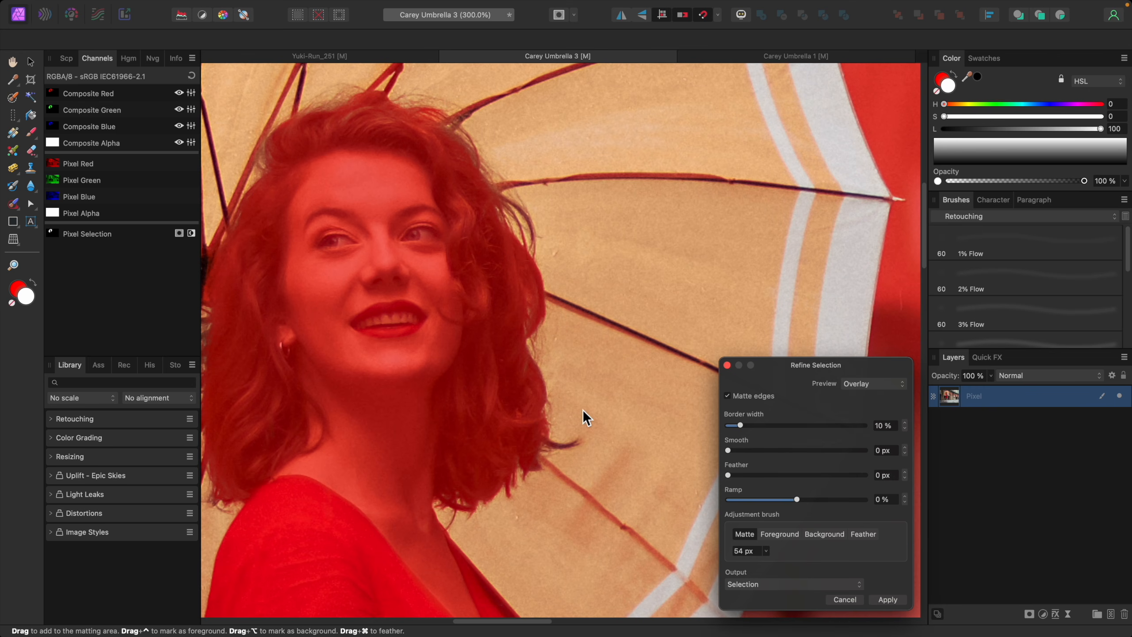
{"action": "left_click", "coordinate": [884, 383]}
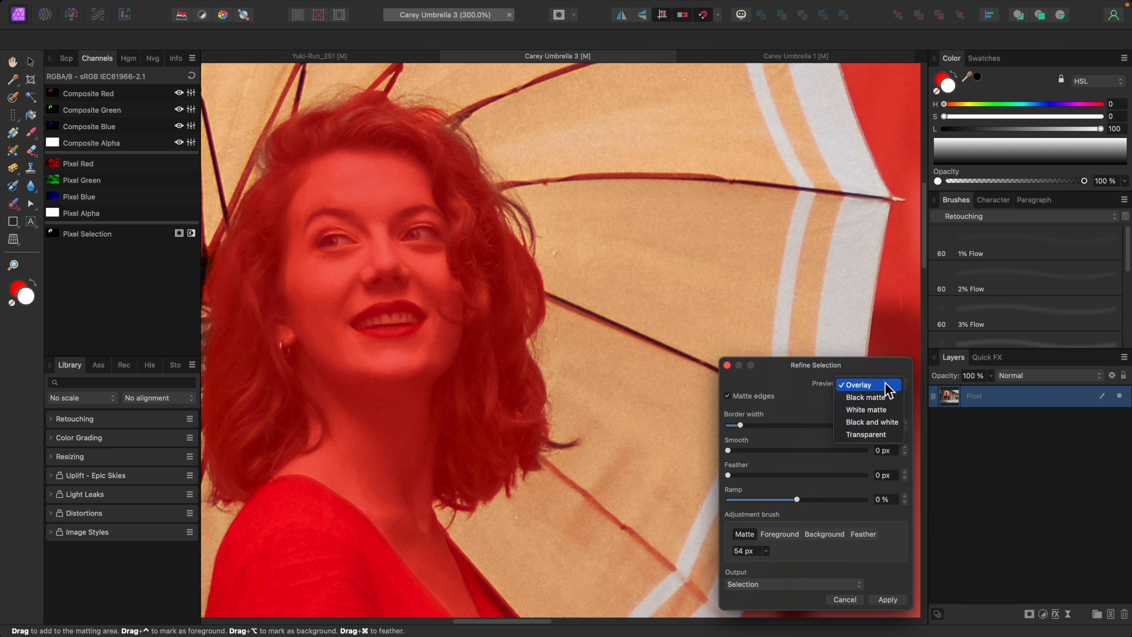
{"action": "left_click", "coordinate": [883, 423]}
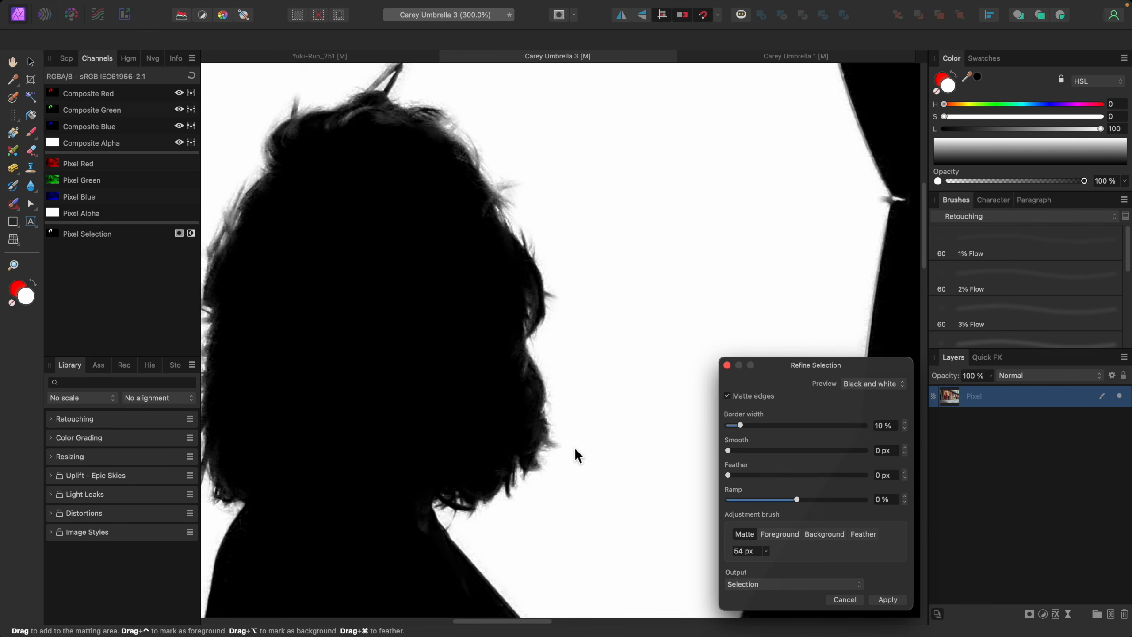
- In the Overlay preview, paint over the stray hairs and protruding curl with the 54 px Matte adjustment brush
{"action": "left_click", "coordinate": [883, 384]}
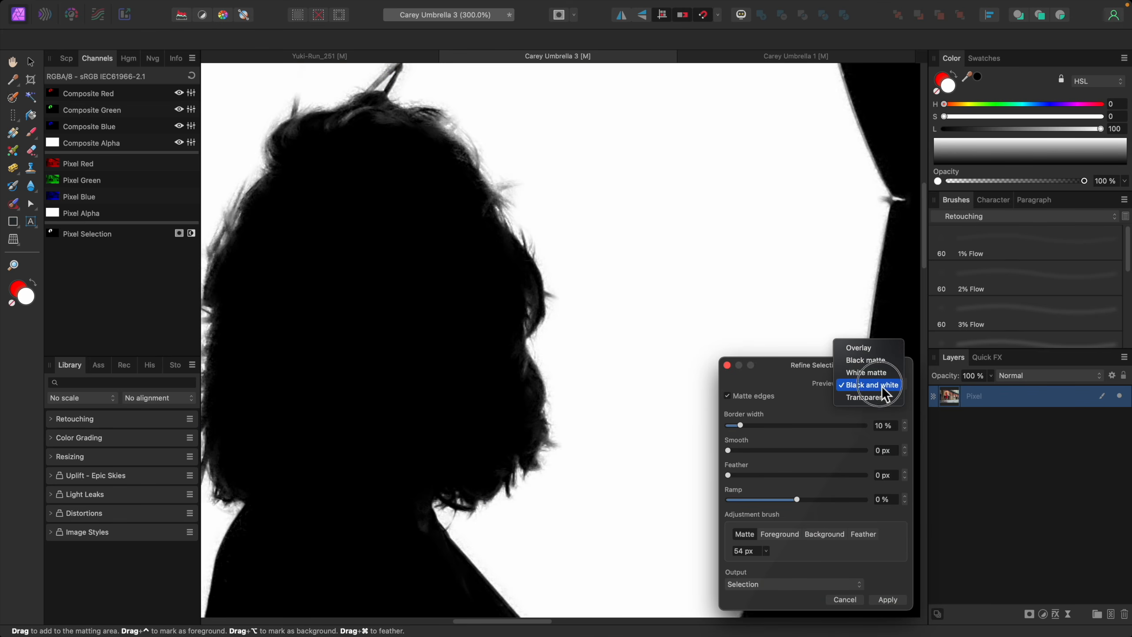
{"action": "left_click", "coordinate": [871, 349]}
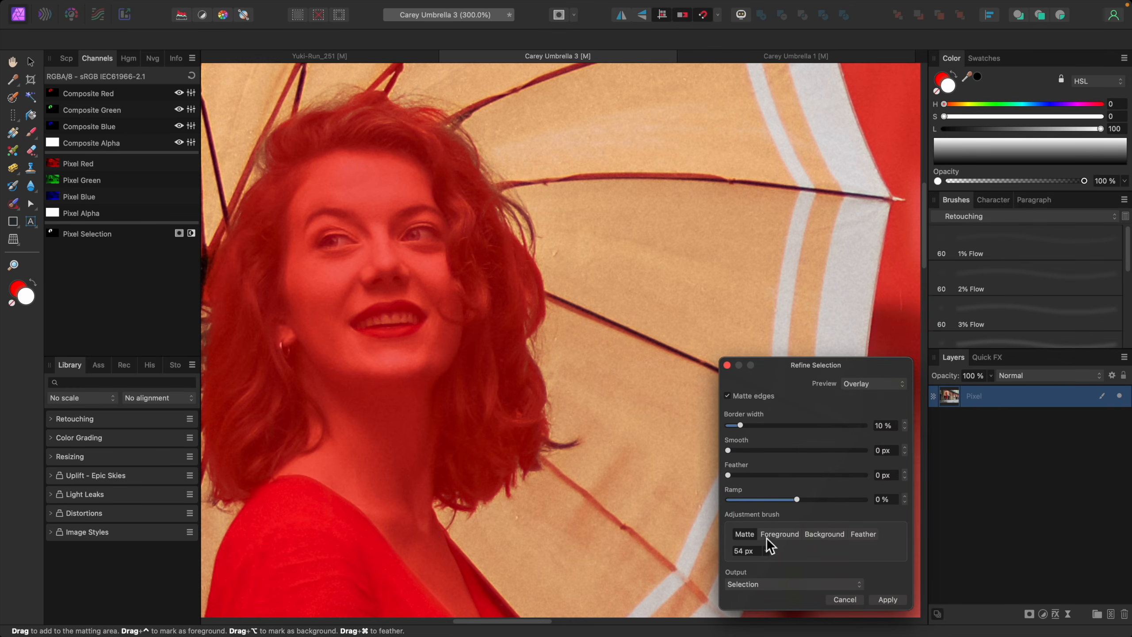
{"action": "mouse_move", "coordinate": [528, 235]}
{"action": "left_mouse_down"}
{"action": "mouse_move", "coordinate": [497, 193]}
{"action": "mouse_move", "coordinate": [519, 218]}
{"action": "left_mouse_up"}
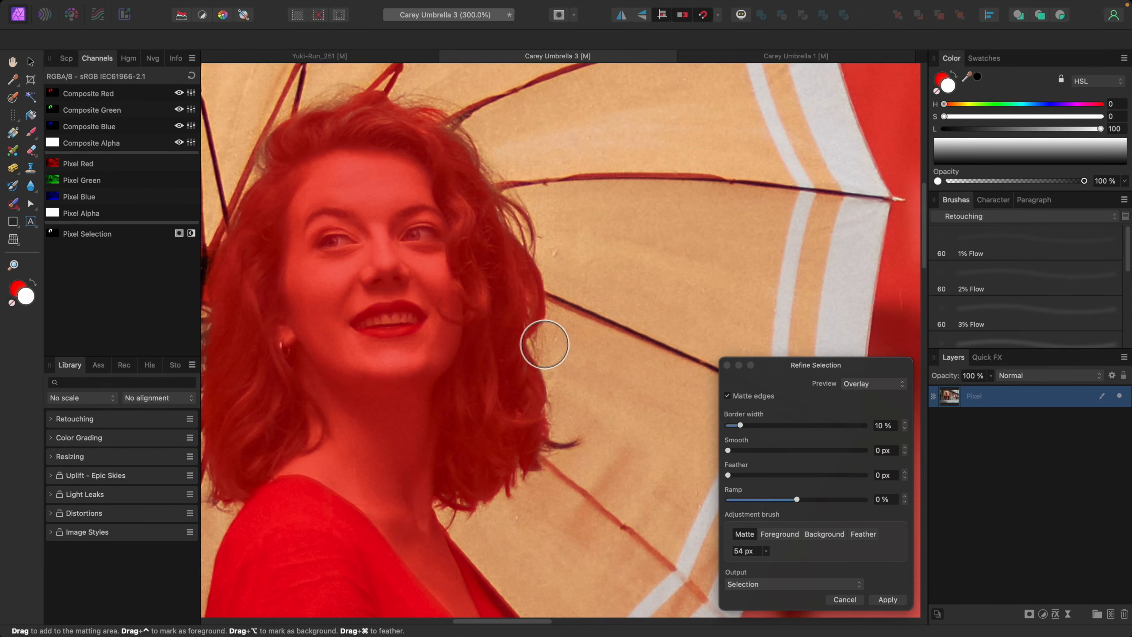
{"action": "mouse_move", "coordinate": [539, 455]}
{"action": "left_mouse_down"}
{"action": "mouse_move", "coordinate": [561, 447]}
{"action": "mouse_move", "coordinate": [565, 460]}
{"action": "mouse_move", "coordinate": [568, 450]}
{"action": "left_mouse_up"}
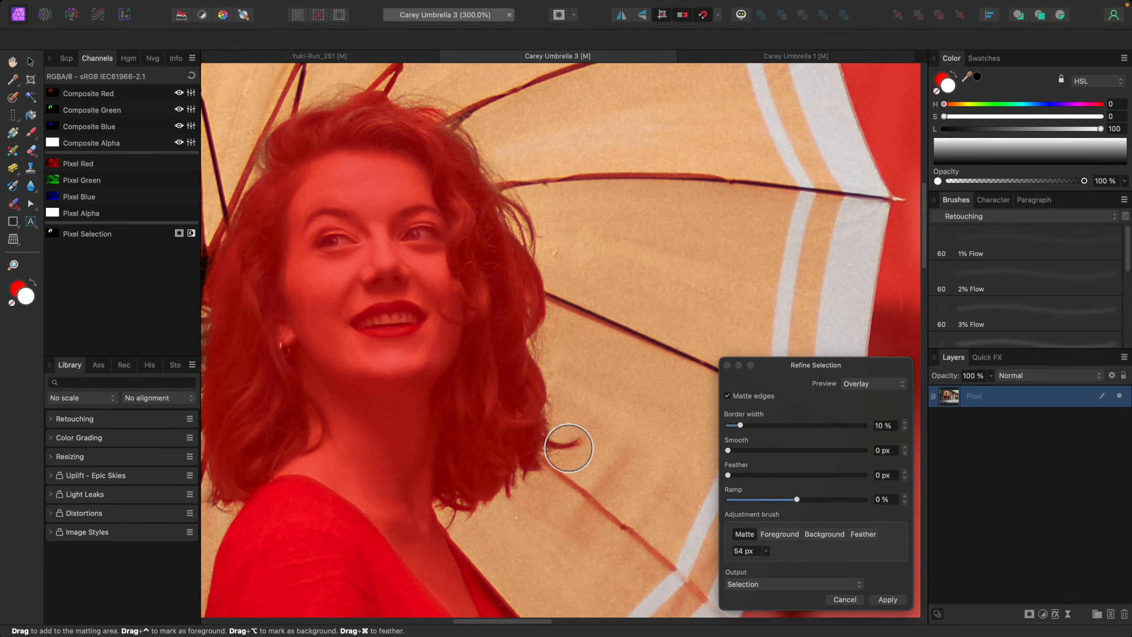
- Paint over the lower hair ends near the neck with a 24 px Matte brush, and preview in Black and white
{"action": "key", "text": "bracketleft"}
{"action": "key", "text": "bracketleft"}
{"action": "key", "text": "bracketleft"}
{"action": "left_click_drag", "start_coordinate": [538, 477], "coordinate": [479, 517]}
{"action": "scroll", "coordinate": [463, 516], "scroll_direction": "up", "scroll_amount": 1}
{"action": "left_click_drag", "start_coordinate": [462, 518], "coordinate": [445, 537]}
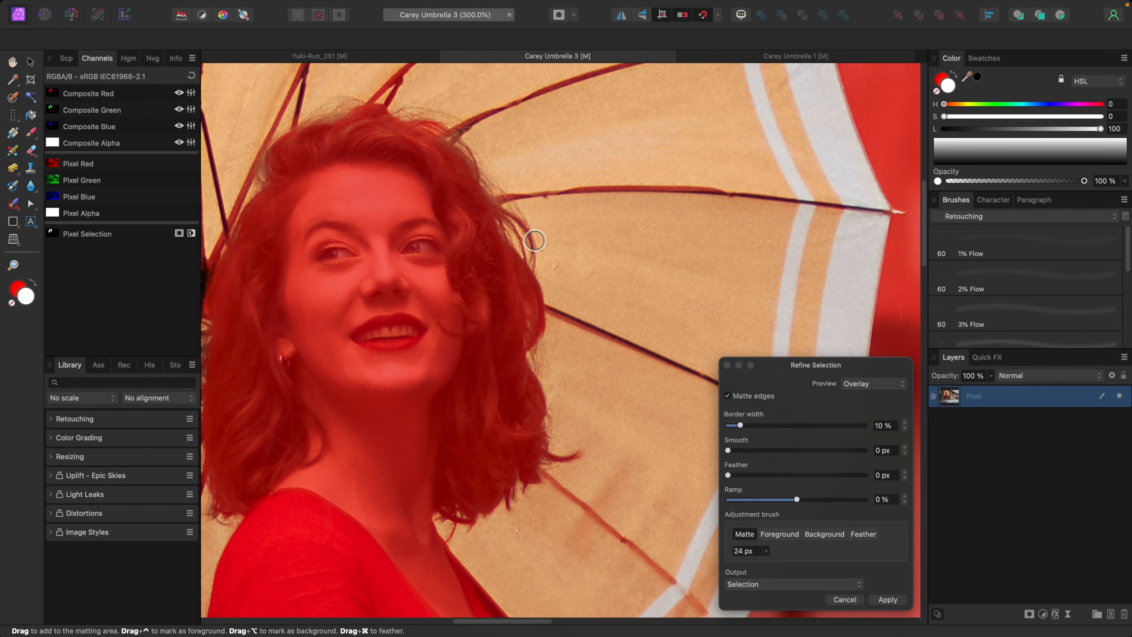
{"action": "left_click", "coordinate": [890, 387]}
{"action": "left_click", "coordinate": [870, 421]}
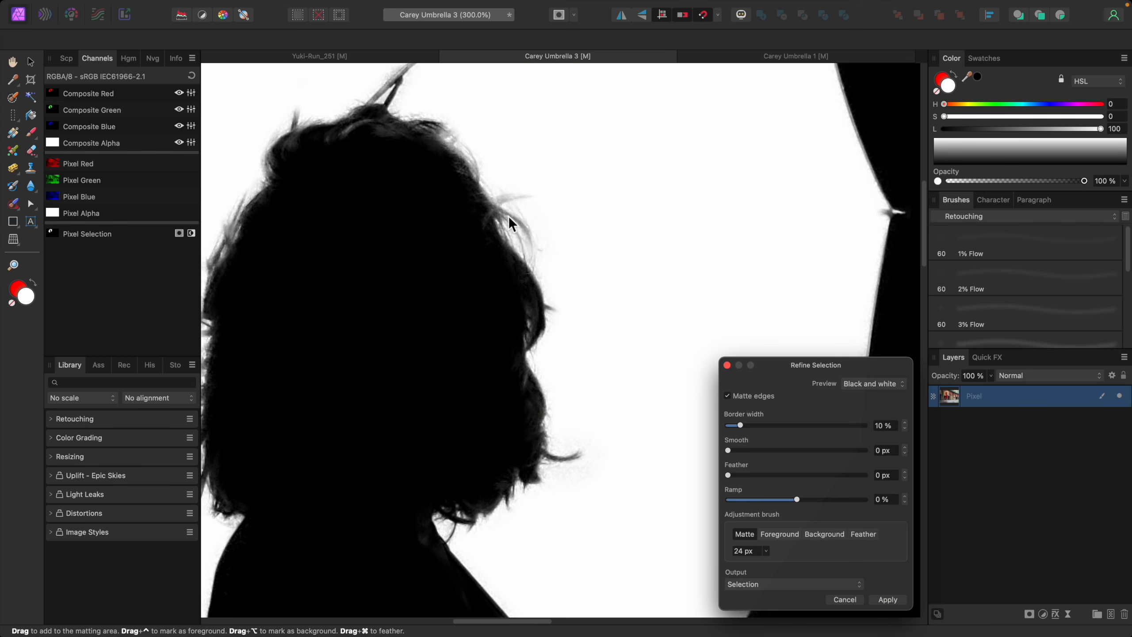
- Paint over the stray hairs beside the curls with the 24 px Matte brush, and reduce the brush width to 15 px
{"action": "mouse_move", "coordinate": [527, 253]}
{"action": "left_mouse_down"}
{"action": "mouse_move", "coordinate": [499, 214]}
{"action": "mouse_move", "coordinate": [531, 249]}
{"action": "mouse_move", "coordinate": [494, 217]}
{"action": "mouse_move", "coordinate": [526, 255]}
{"action": "left_mouse_up"}
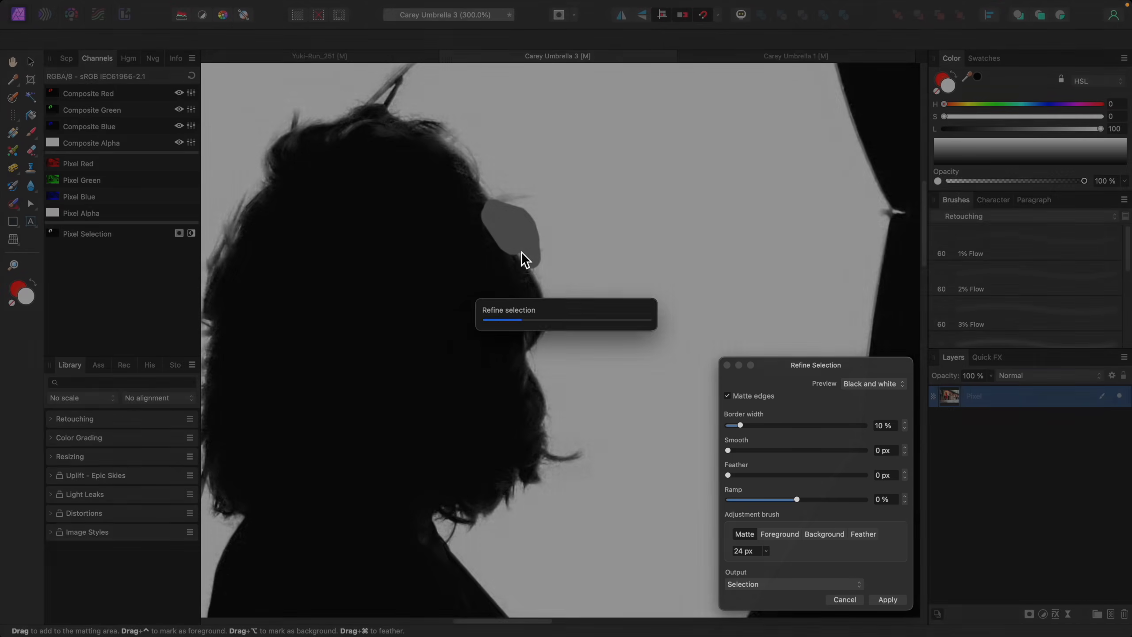
{"action": "mouse_move", "coordinate": [486, 215]}
{"action": "left_mouse_down"}
{"action": "mouse_move", "coordinate": [533, 192]}
{"action": "mouse_move", "coordinate": [554, 234]}
{"action": "left_mouse_up"}
{"action": "key", "text": "["}
{"action": "key", "text": "["}
{"action": "key", "text": "["}
{"action": "key", "text": "["}
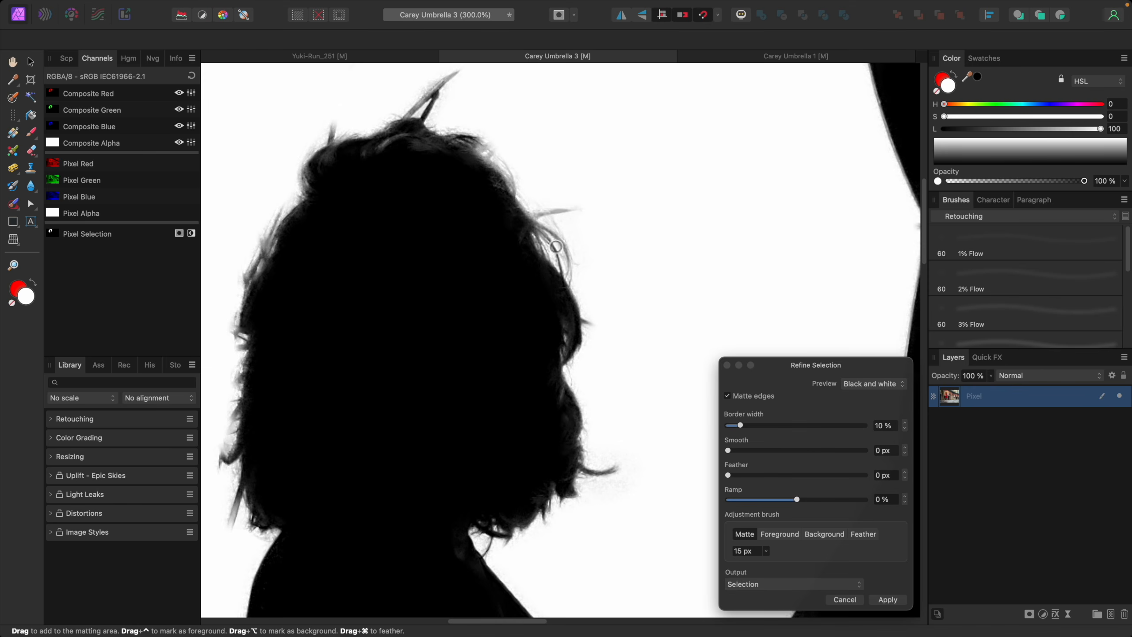
- In the Overlay preview, paint the hair edge across the top of the head and the ends above the shoulder with the 20 px Matte brush
{"action": "scroll", "coordinate": [560, 250], "scroll_direction": "up", "scroll_amount": 2}
{"action": "left_click", "coordinate": [865, 385]}
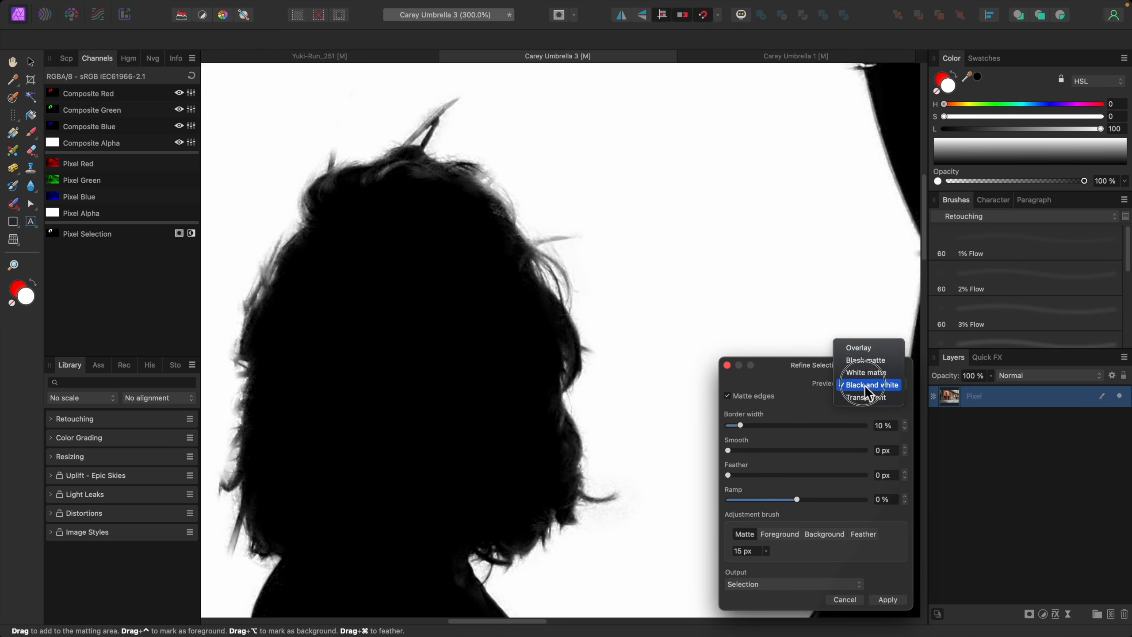
{"action": "left_click", "coordinate": [865, 349]}
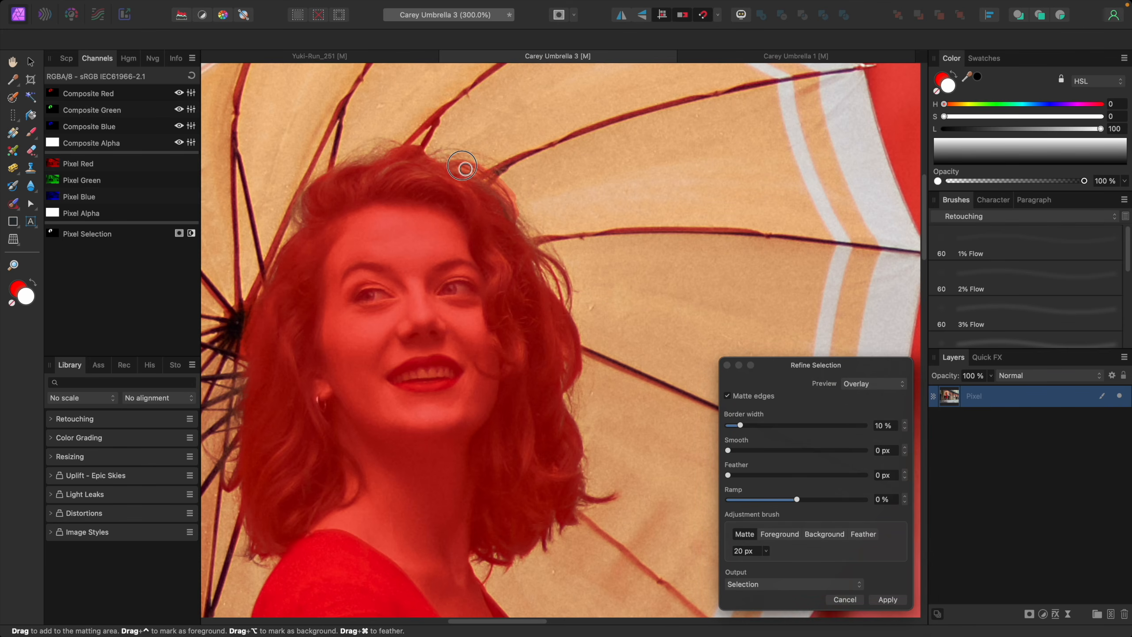
{"action": "mouse_move", "coordinate": [463, 152]}
{"action": "left_mouse_down"}
{"action": "mouse_move", "coordinate": [360, 150]}
{"action": "mouse_move", "coordinate": [376, 153]}
{"action": "mouse_move", "coordinate": [313, 174]}
{"action": "mouse_move", "coordinate": [295, 222]}
{"action": "left_mouse_up"}
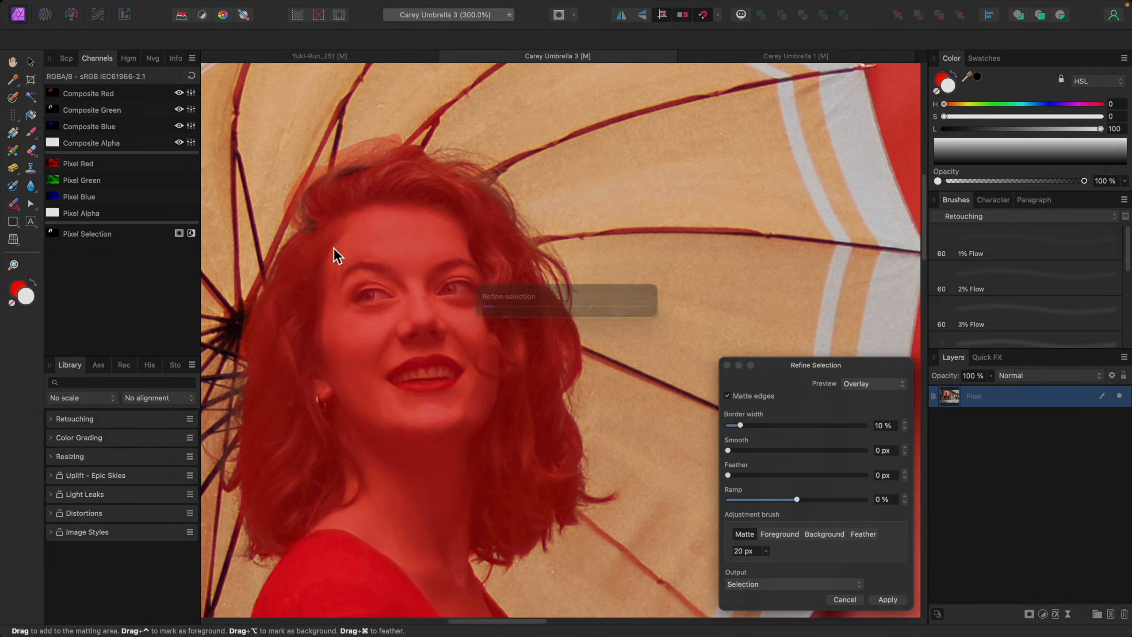
{"action": "scroll", "coordinate": [340, 249], "scroll_direction": "down", "scroll_amount": 5}
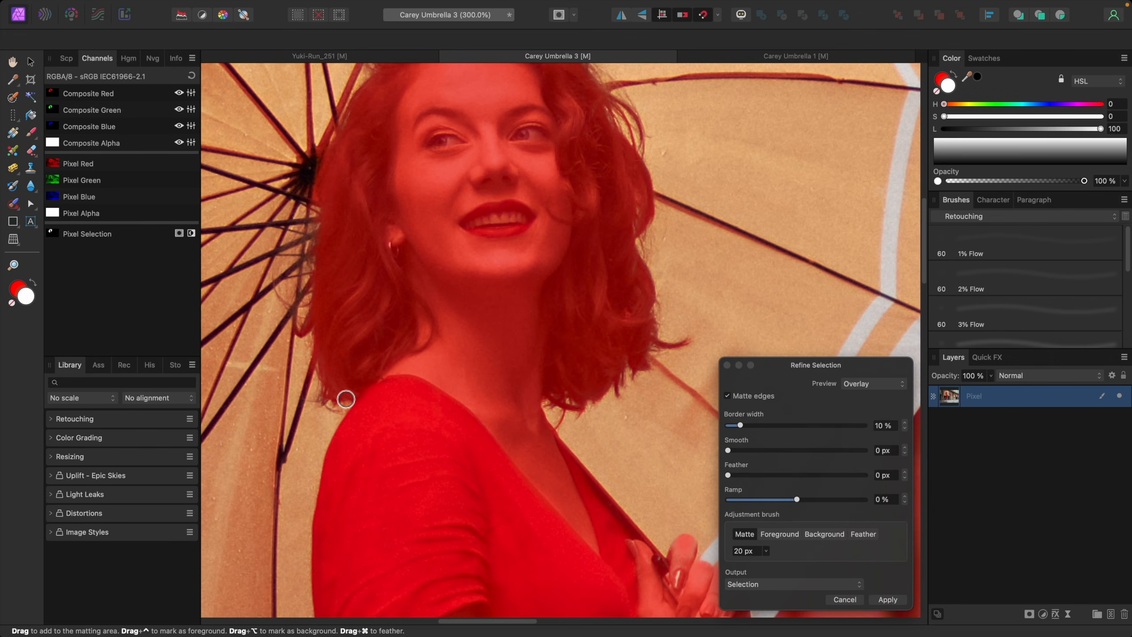
{"action": "left_click_drag", "start_coordinate": [316, 392], "coordinate": [353, 409]}
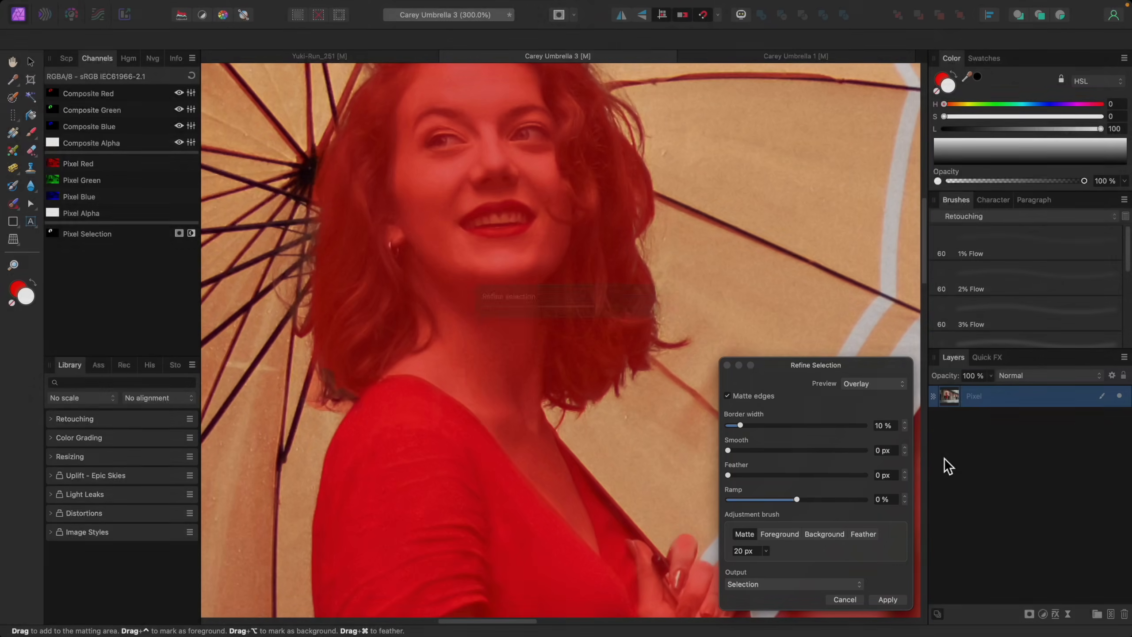
- In the Black and white preview, paint out the grey patches on the hands and below the umbrella's tip with the 20 px Background brush
{"action": "left_click", "coordinate": [871, 385]}
{"action": "left_click", "coordinate": [876, 423]}
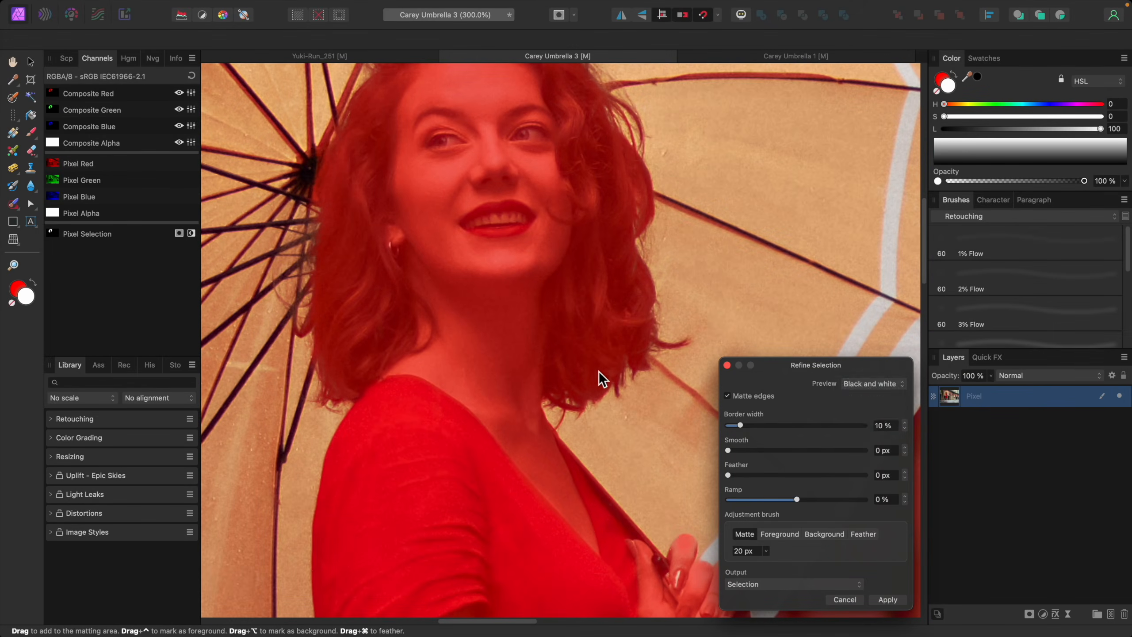
{"action": "scroll", "coordinate": [622, 370], "scroll_direction": "down", "scroll_amount": 10}
{"action": "scroll", "coordinate": [602, 334], "scroll_direction": "up", "scroll_amount": 3}
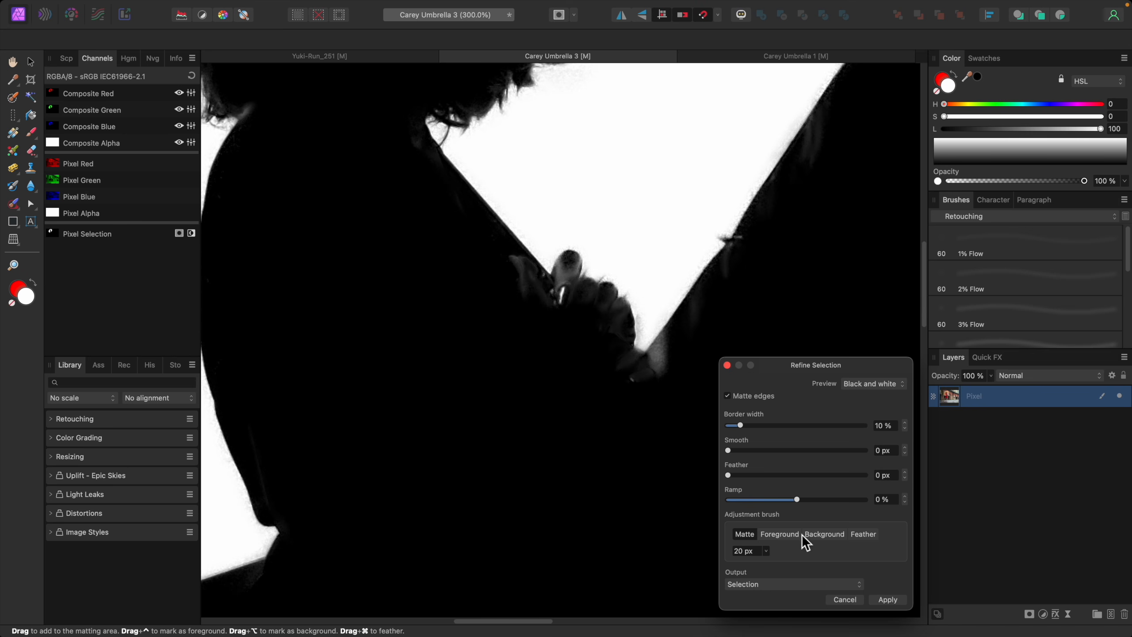
{"action": "left_click", "coordinate": [836, 535]}
{"action": "scroll", "coordinate": [700, 458], "scroll_direction": "up", "scroll_amount": 3}
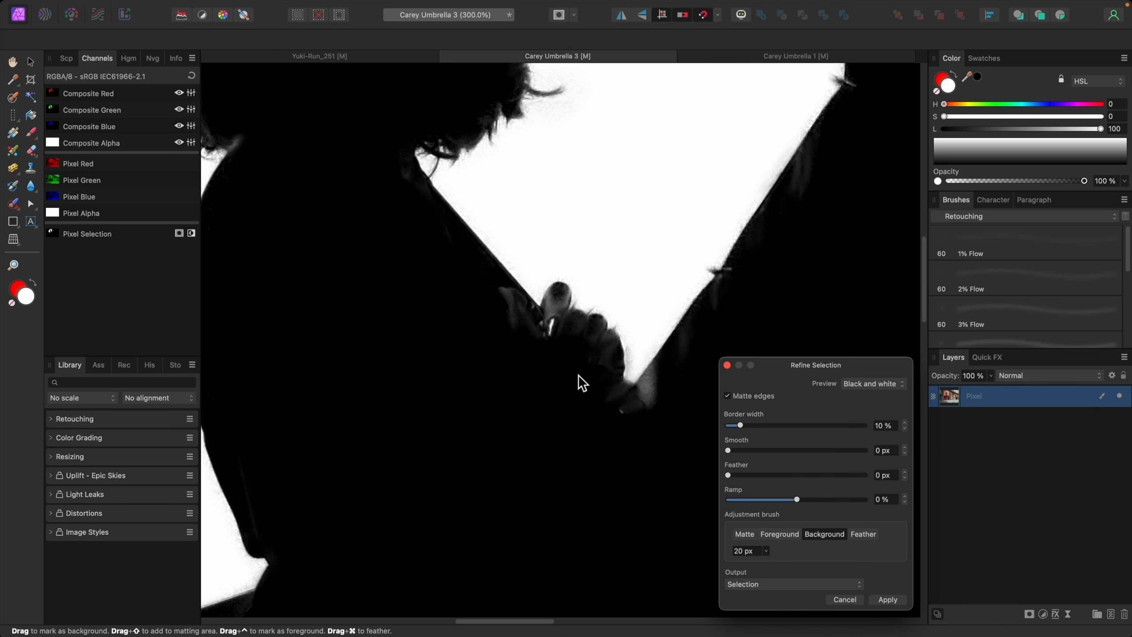
{"action": "mouse_move", "coordinate": [547, 335]}
{"action": "left_mouse_down"}
{"action": "mouse_move", "coordinate": [556, 295]}
{"action": "mouse_move", "coordinate": [561, 329]}
{"action": "mouse_move", "coordinate": [593, 325]}
{"action": "mouse_move", "coordinate": [612, 343]}
{"action": "mouse_move", "coordinate": [612, 383]}
{"action": "mouse_move", "coordinate": [594, 343]}
{"action": "mouse_move", "coordinate": [562, 339]}
{"action": "left_mouse_up"}
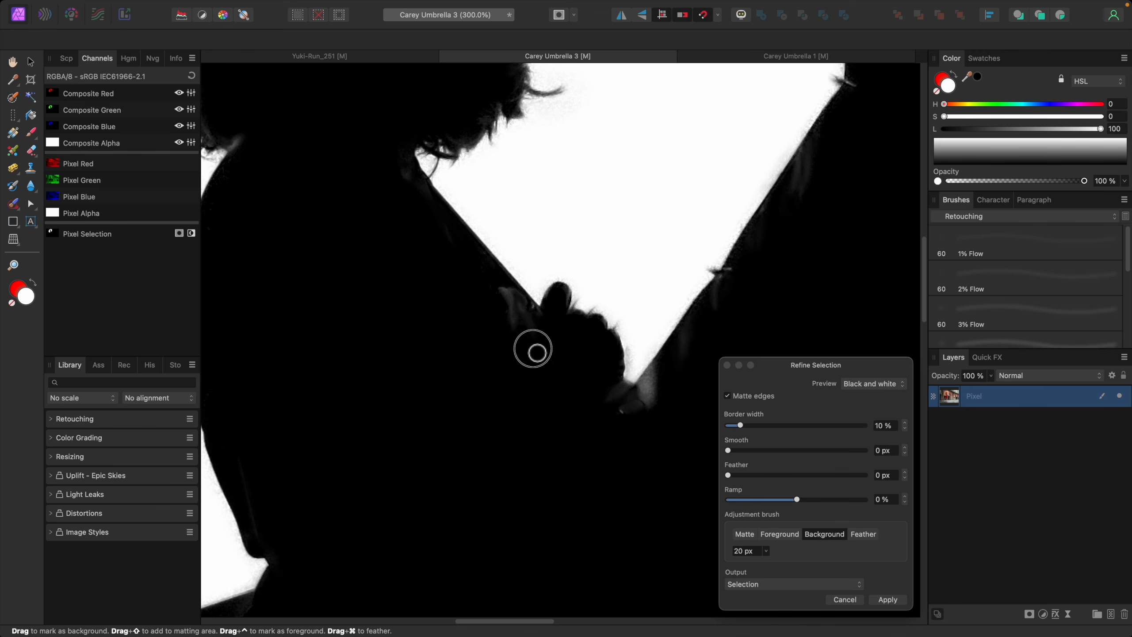
{"action": "mouse_move", "coordinate": [503, 295]}
{"action": "left_mouse_down"}
{"action": "mouse_move", "coordinate": [536, 337]}
{"action": "mouse_move", "coordinate": [513, 298]}
{"action": "left_mouse_up"}
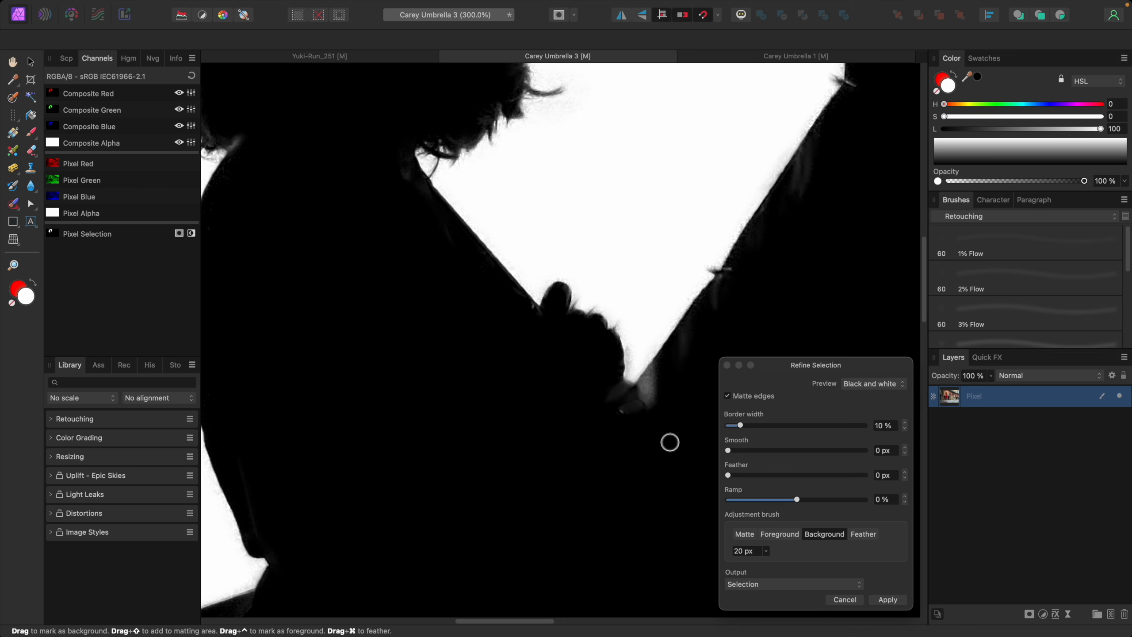
{"action": "mouse_move", "coordinate": [666, 369]}
{"action": "left_mouse_down"}
{"action": "mouse_move", "coordinate": [653, 389]}
{"action": "mouse_move", "coordinate": [621, 387]}
{"action": "mouse_move", "coordinate": [659, 413]}
{"action": "left_mouse_up"}
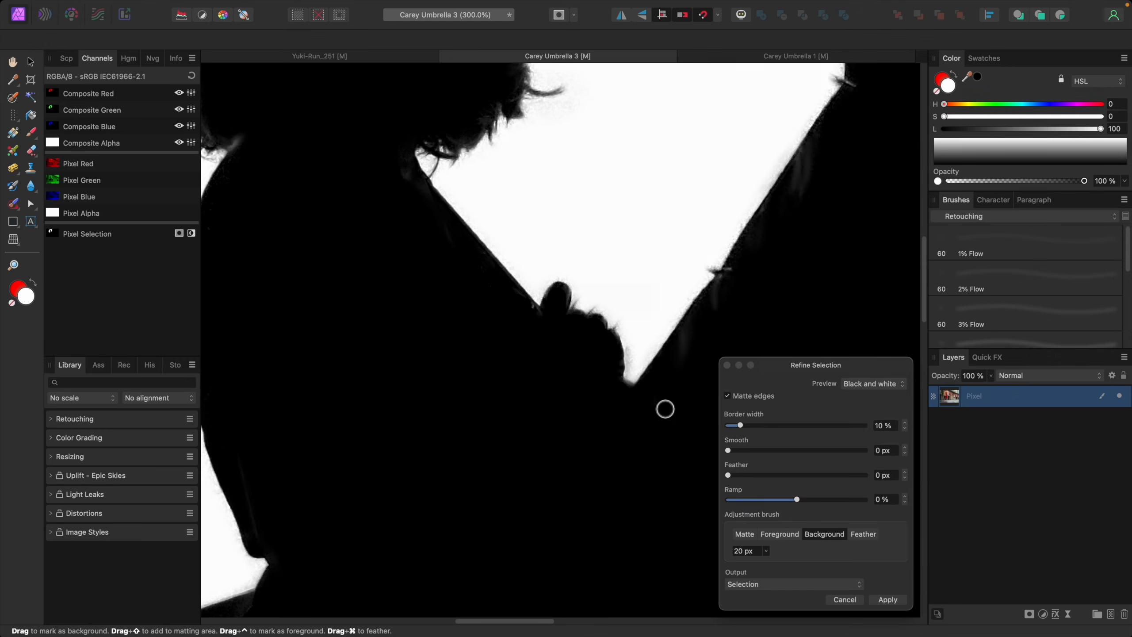
- Compare the hand area in the Overlay and Black and white previews
{"action": "left_click", "coordinate": [860, 384]}
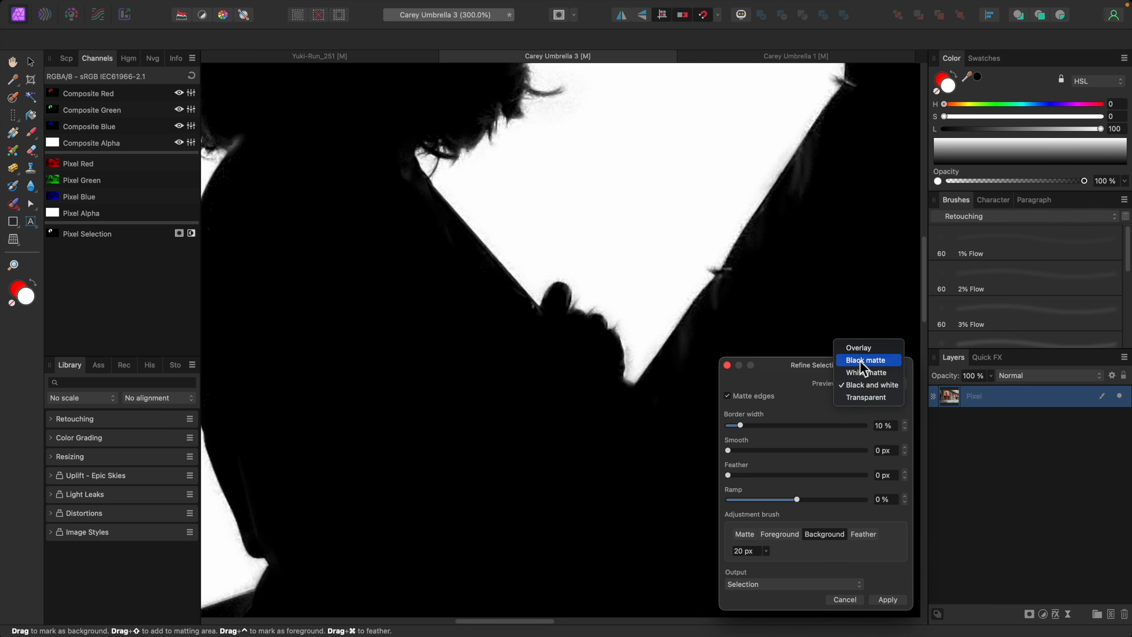
{"action": "left_click", "coordinate": [860, 352]}
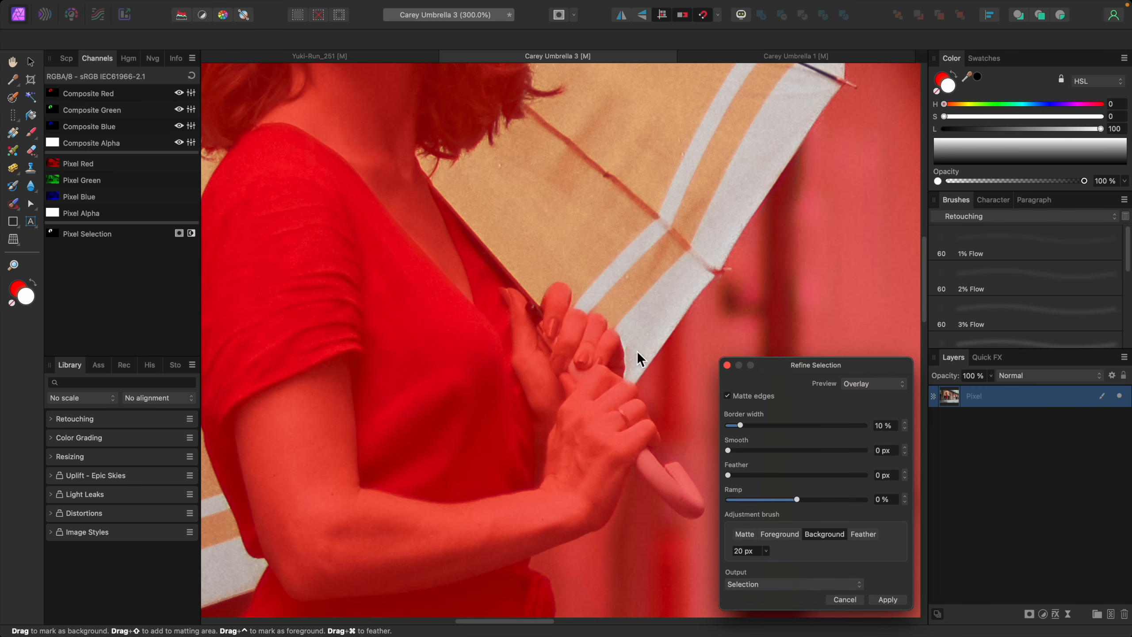
{"action": "left_click", "coordinate": [876, 384]}
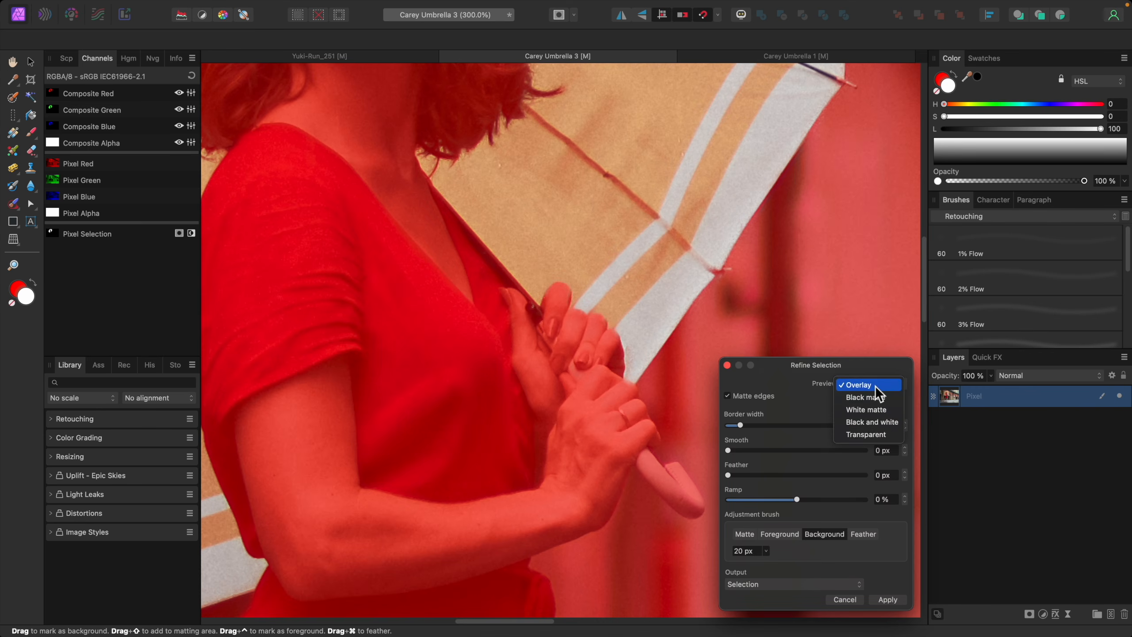
{"action": "left_click", "coordinate": [877, 428]}
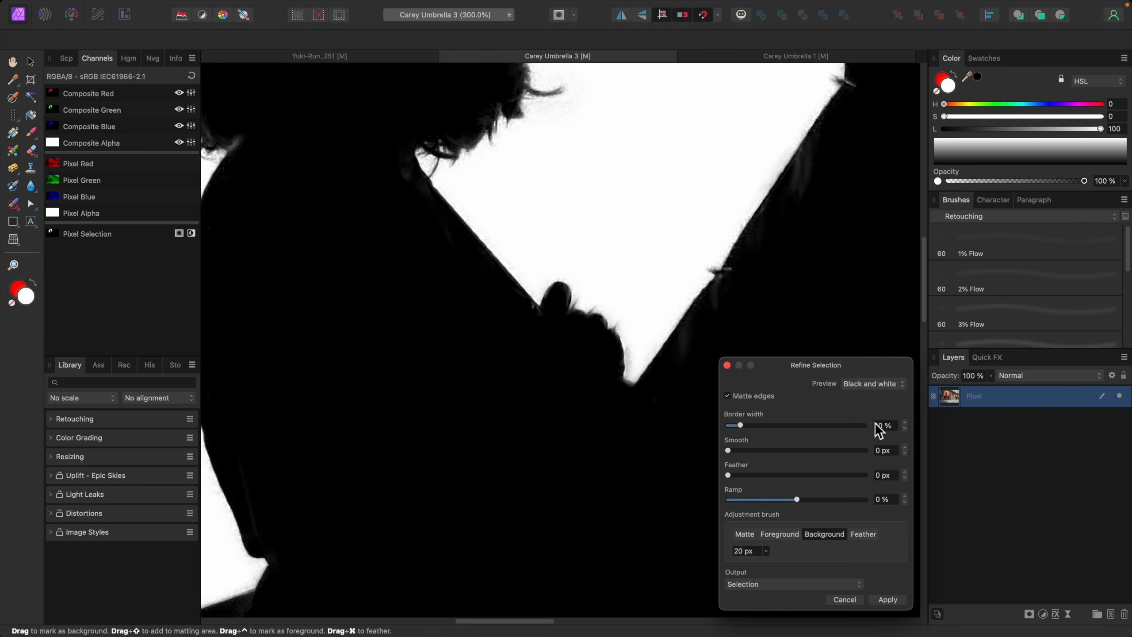
- Paint along the umbrella area beside the fingers with a 14 px Foreground brush to clean up the edge
{"action": "left_click", "coordinate": [790, 534]}
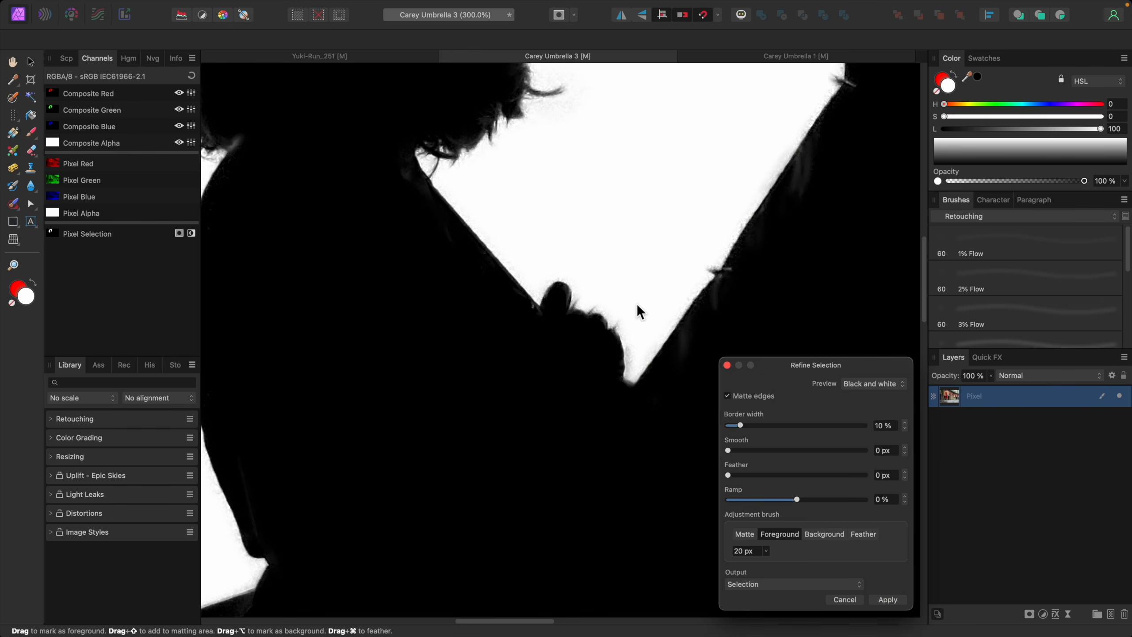
{"action": "scroll", "coordinate": [501, 311], "scroll_direction": "right", "scroll_amount": 5}
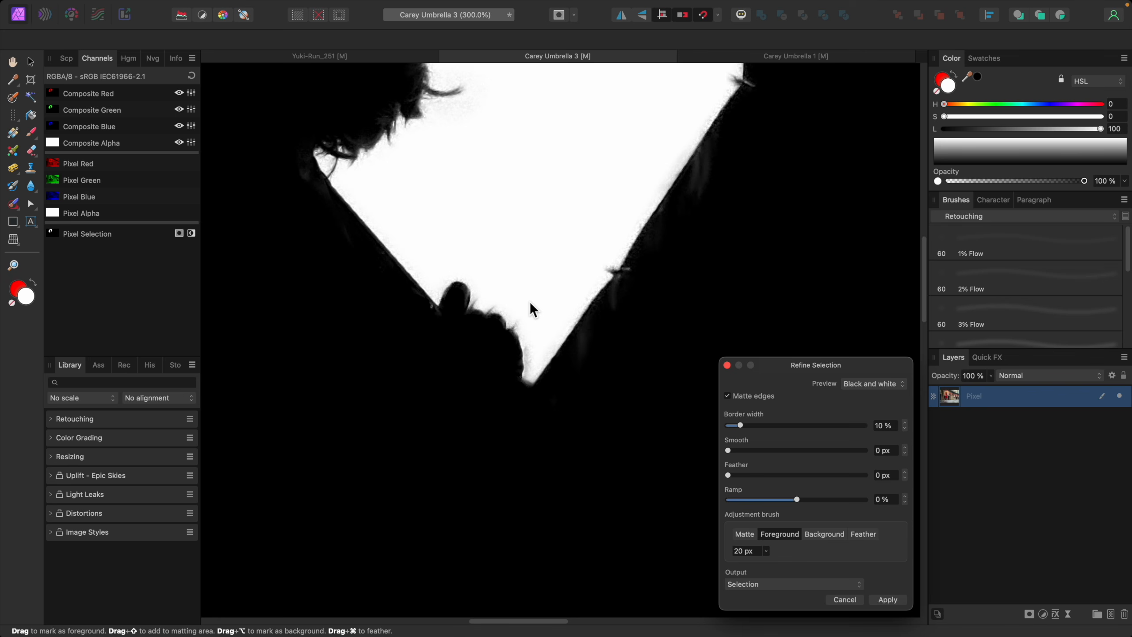
{"action": "key", "text": "bracketleft"}
{"action": "key", "text": "bracketleft"}
{"action": "key", "text": "bracketleft"}
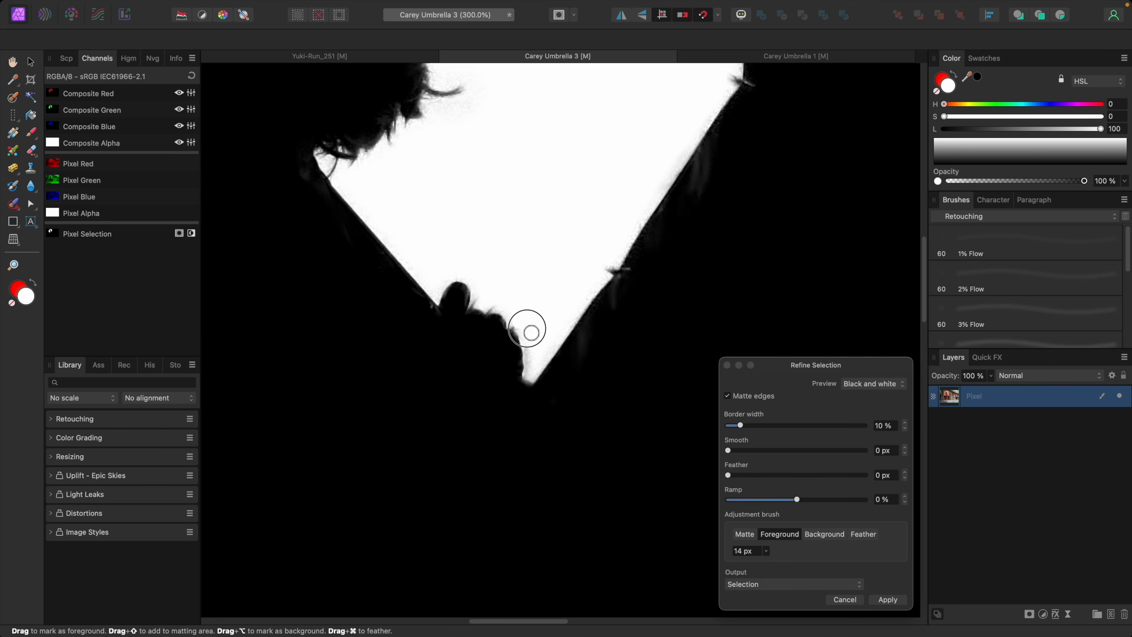
{"action": "left_click_drag", "start_coordinate": [530, 332], "coordinate": [543, 349]}
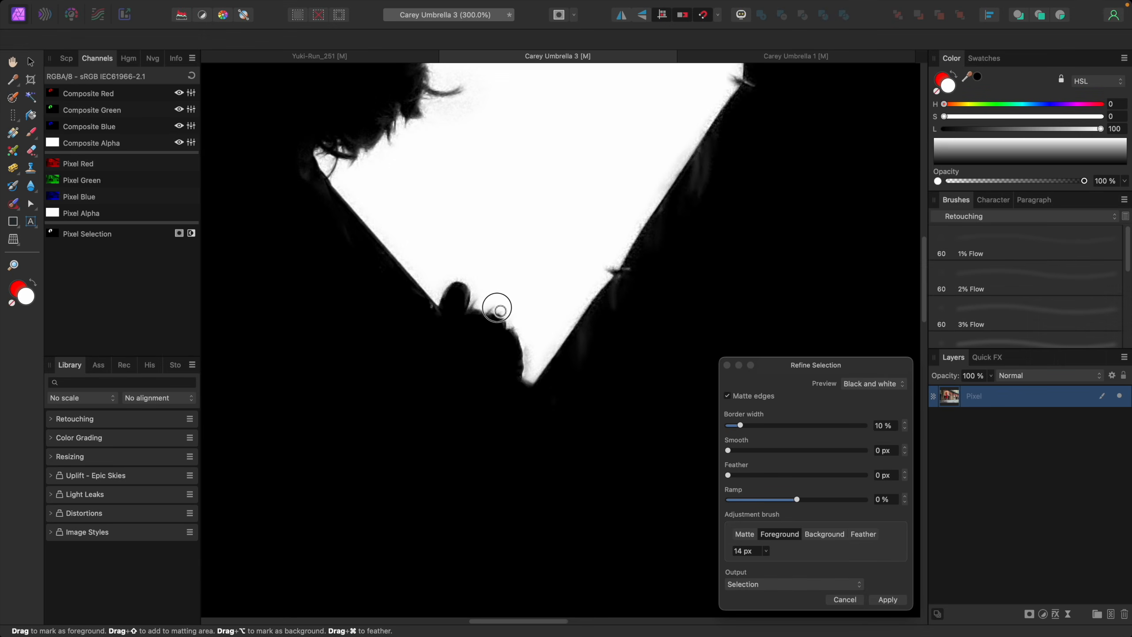
{"action": "mouse_move", "coordinate": [496, 307]}
{"action": "left_mouse_down"}
{"action": "mouse_move", "coordinate": [476, 298]}
{"action": "mouse_move", "coordinate": [488, 298]}
{"action": "left_mouse_up"}
- Paint the umbrella rib marks above the hair and at the umbrella's upper rim into the selection with a 25 px Foreground brush
{"action": "key", "text": "super+minus"}
{"action": "key", "text": "super+minus"}
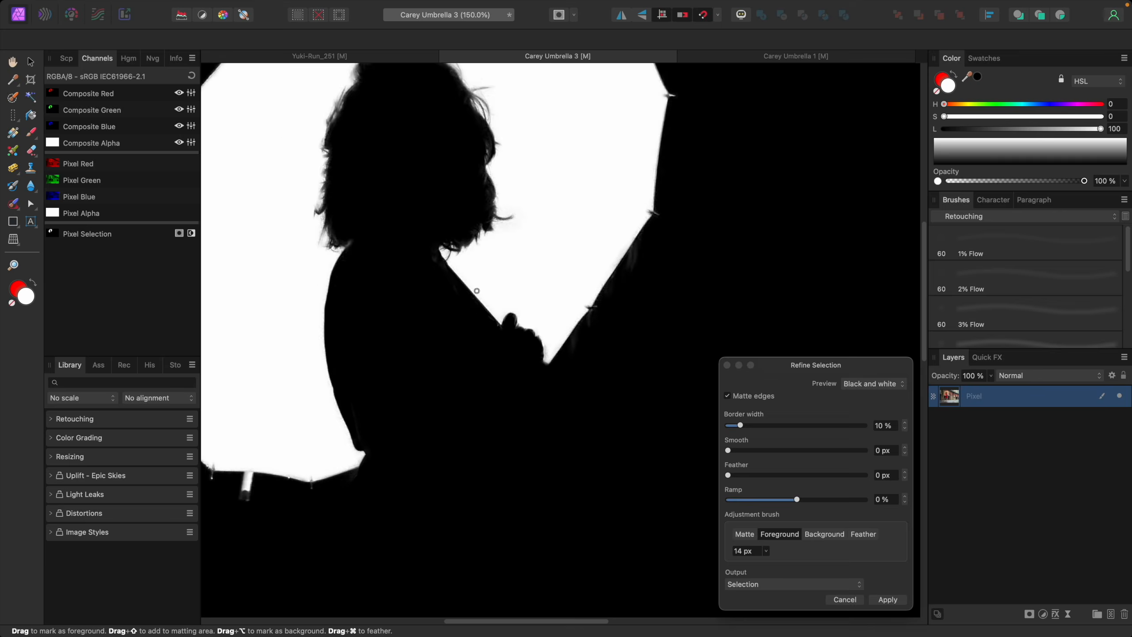
{"action": "key", "text": "super+minus"}
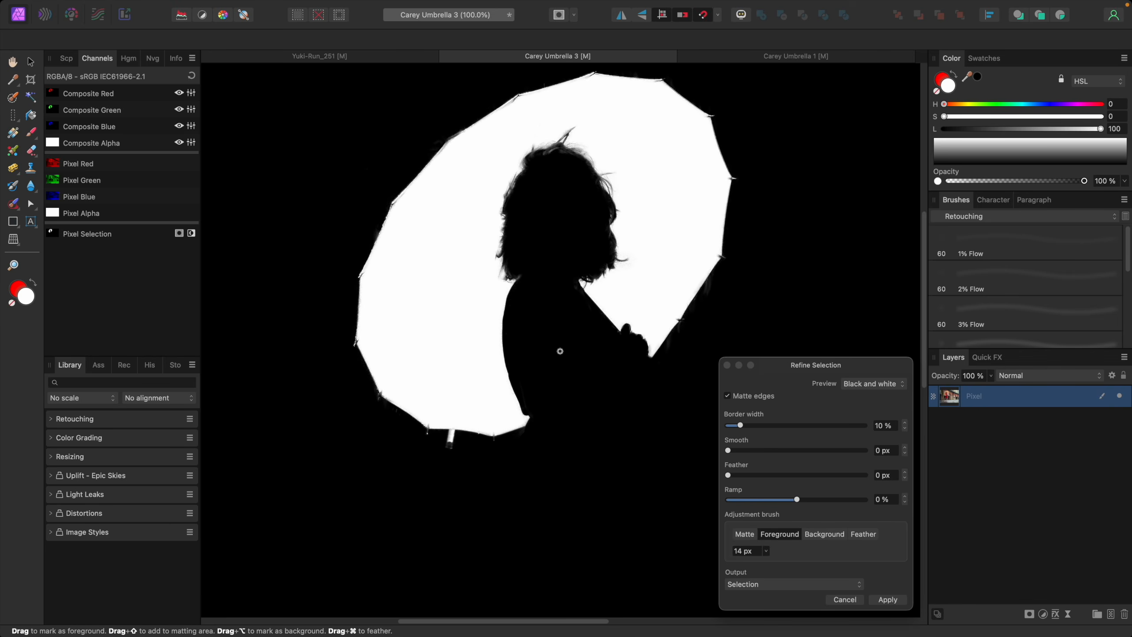
{"action": "key", "text": "super+plus"}
{"action": "key", "text": "super+plus"}
{"action": "key", "text": "super+plus"}
{"action": "scroll", "coordinate": [573, 346], "scroll_direction": "up", "scroll_amount": 10}
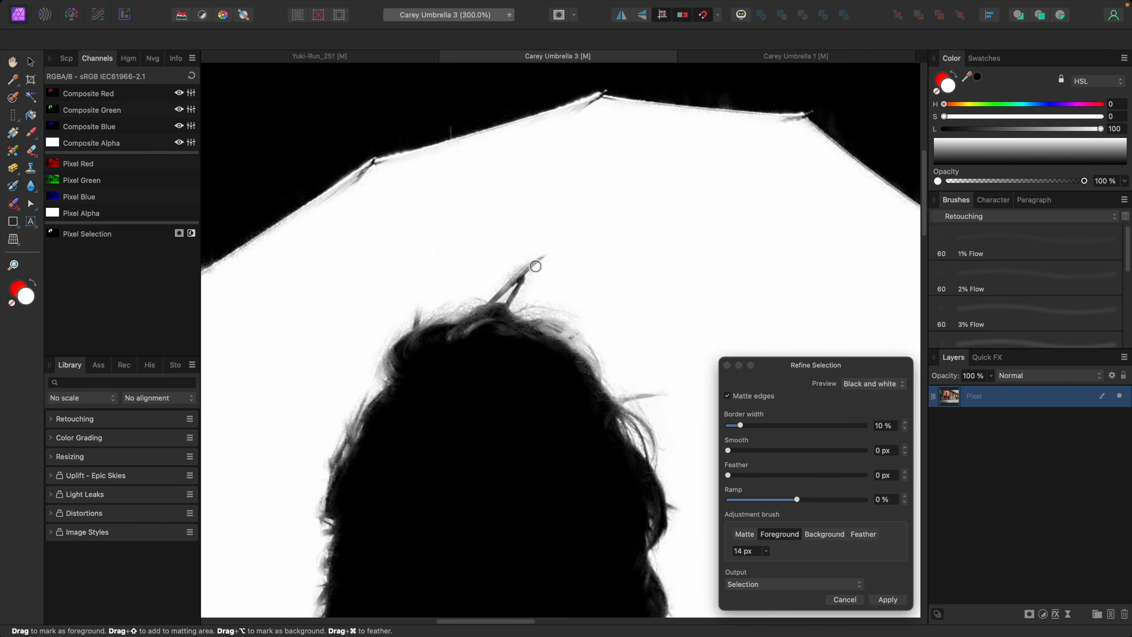
{"action": "key", "text": "bracketright"}
{"action": "key", "text": "bracketright"}
{"action": "key", "text": "bracketright"}
{"action": "mouse_move", "coordinate": [542, 256]}
{"action": "left_mouse_down"}
{"action": "mouse_move", "coordinate": [498, 296]}
{"action": "mouse_move", "coordinate": [518, 299]}
{"action": "mouse_move", "coordinate": [511, 274]}
{"action": "mouse_move", "coordinate": [533, 288]}
{"action": "left_mouse_up"}
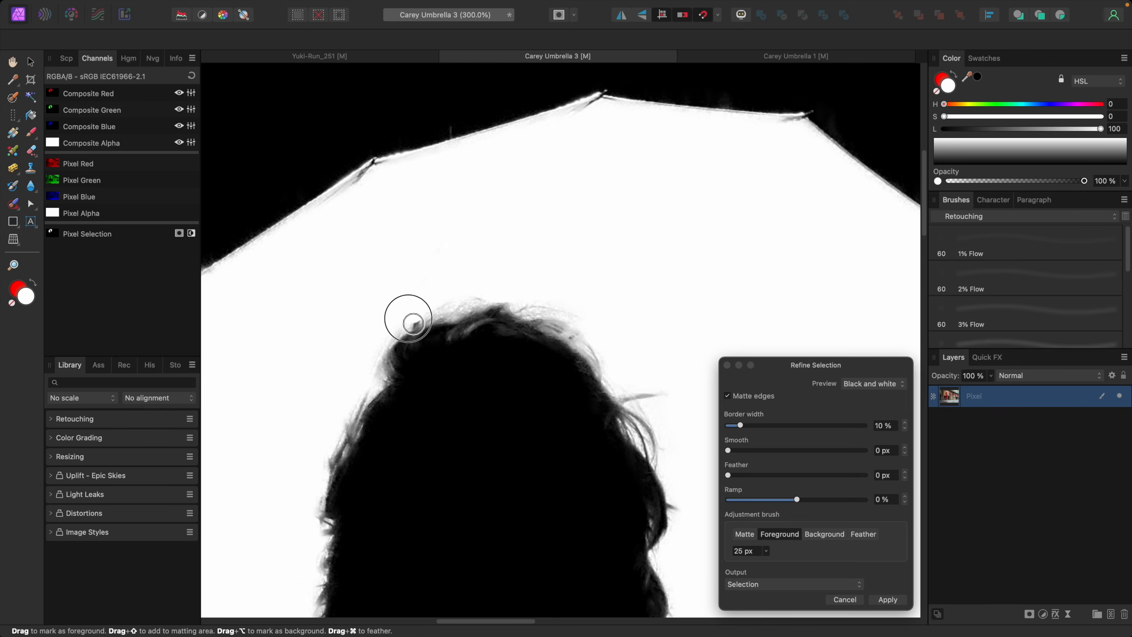
{"action": "left_click", "coordinate": [408, 318]}
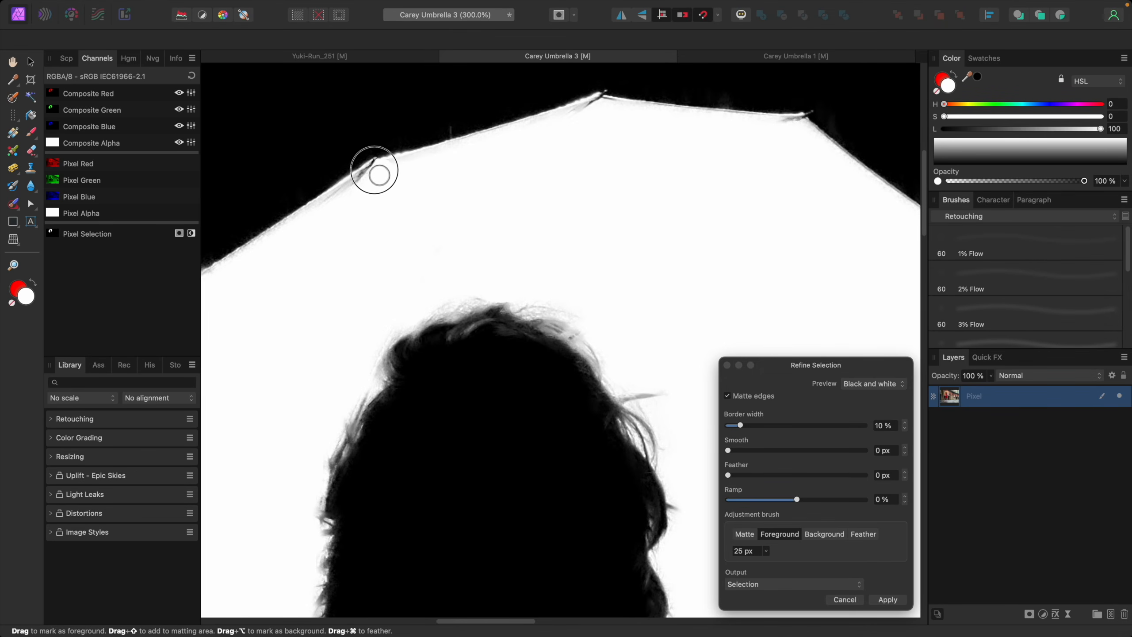
{"action": "left_click_drag", "start_coordinate": [375, 170], "coordinate": [327, 206]}
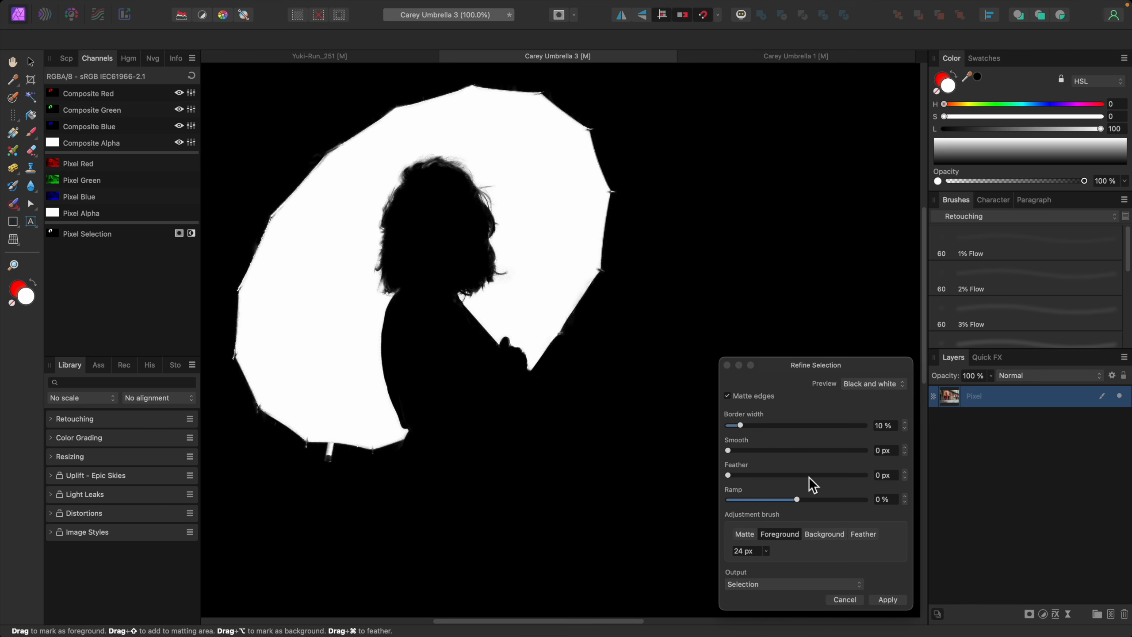
- Try the 24 px Feather brush on the umbrella's edge near the hand, and undo the stroke
{"action": "left_click", "coordinate": [861, 534]}
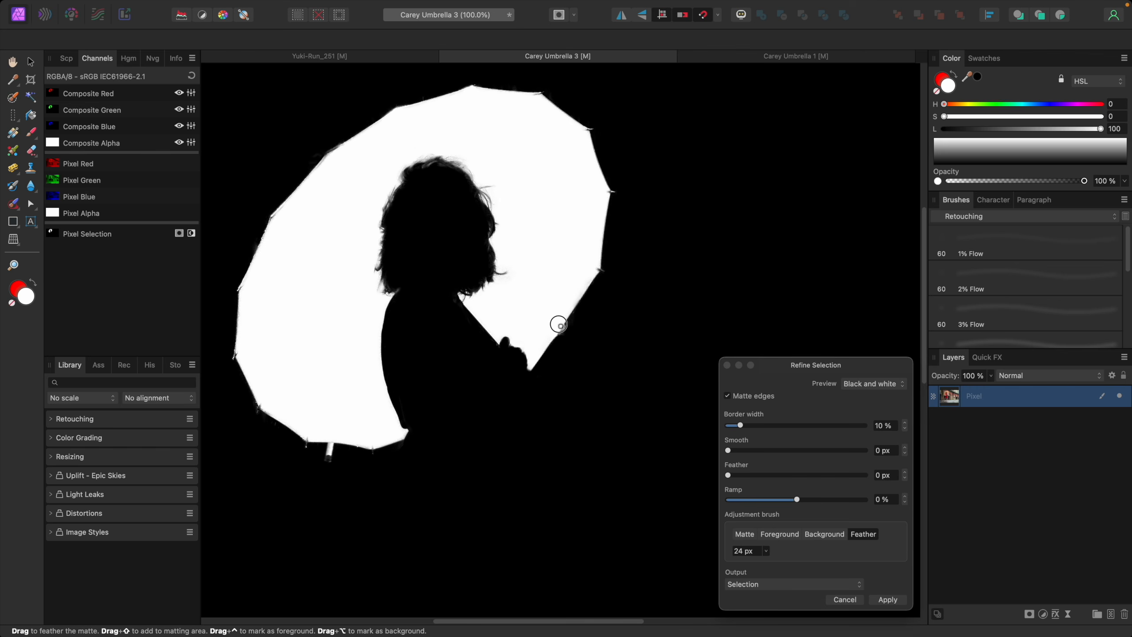
{"action": "left_click_drag", "start_coordinate": [573, 321], "coordinate": [577, 308]}
{"action": "key", "text": "super+z"}
- Keep the refinement output as Selection and apply the refined umbrella selection
{"action": "left_click", "coordinate": [858, 585]}
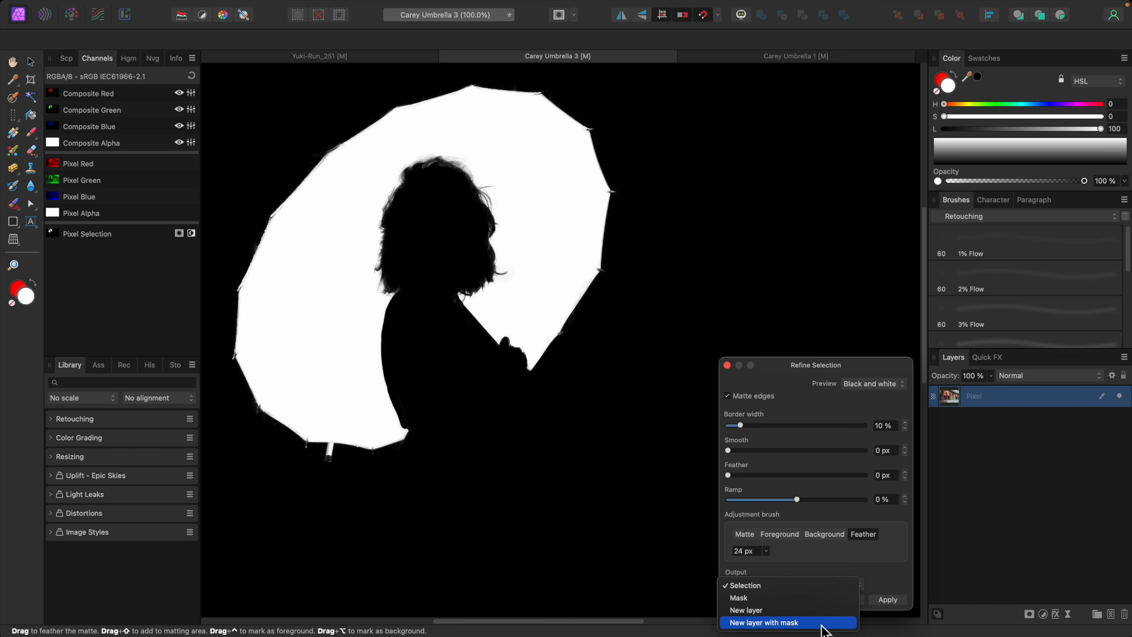
{"action": "left_click", "coordinate": [786, 584]}
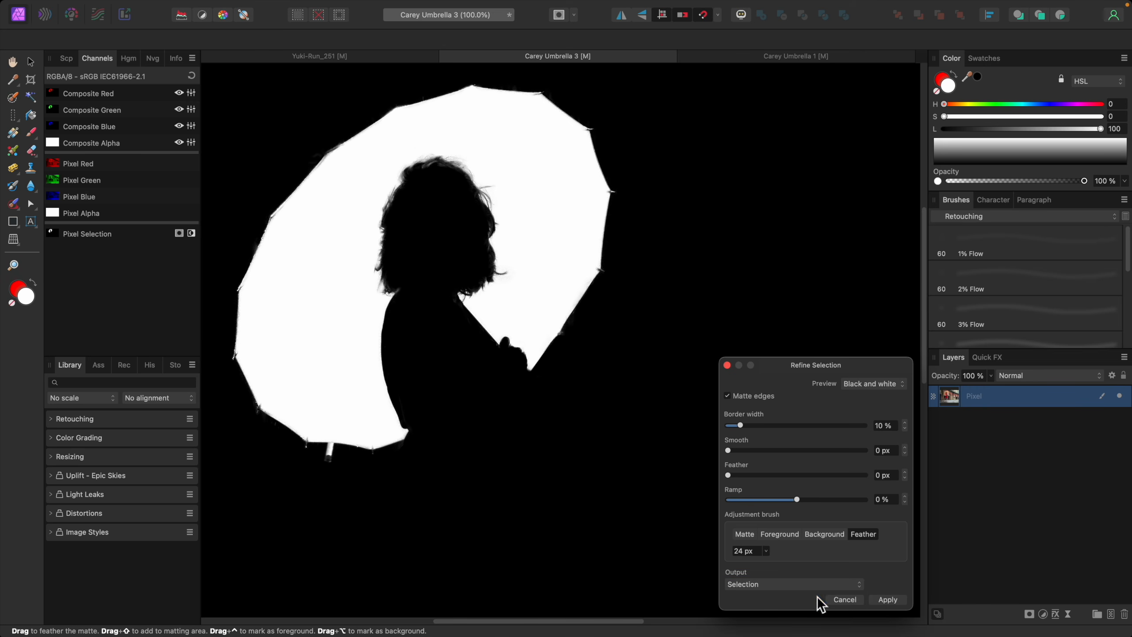
{"action": "left_click", "coordinate": [897, 599]}
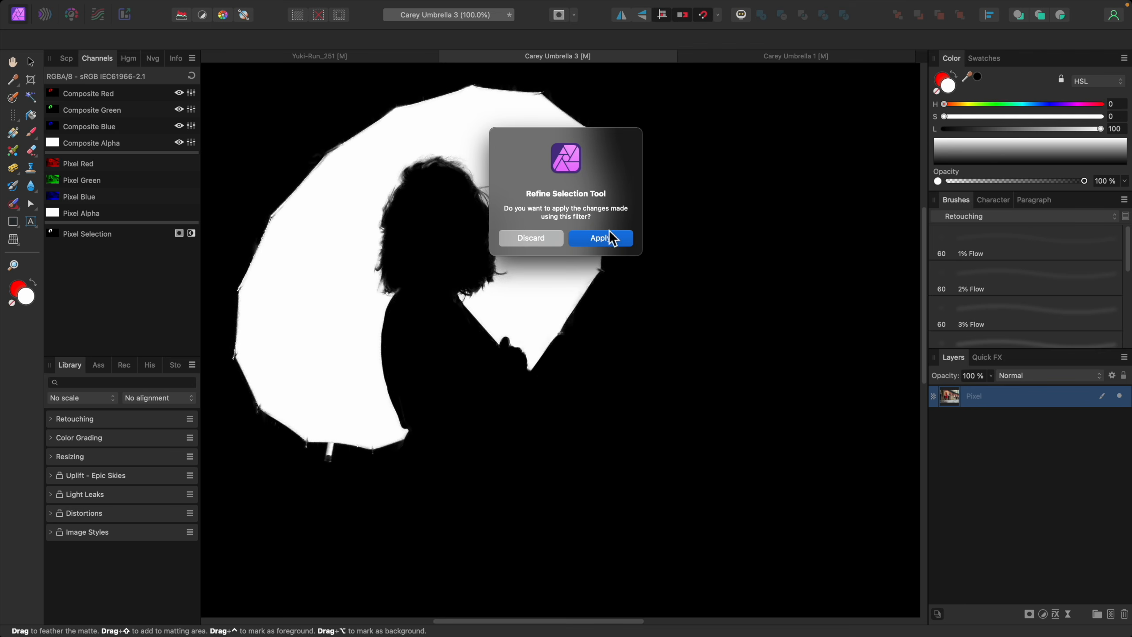
{"action": "left_click", "coordinate": [607, 241]}
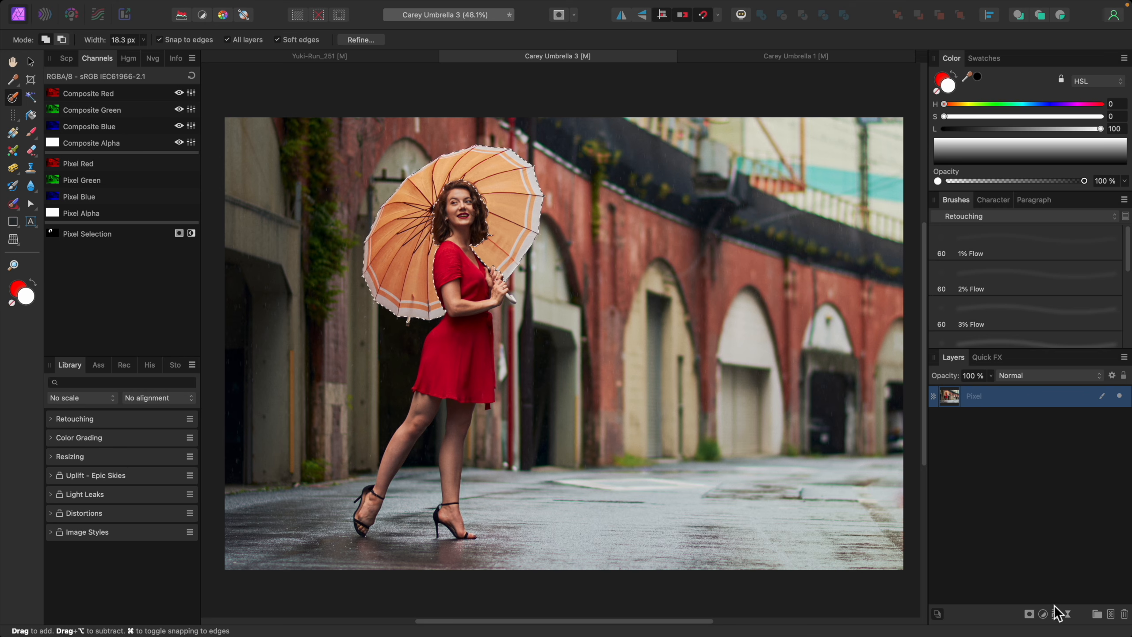
- Add an HSL adjustment to the selected umbrella and set its Hue Shift to -179.4°
{"action": "left_click", "coordinate": [1043, 615]}
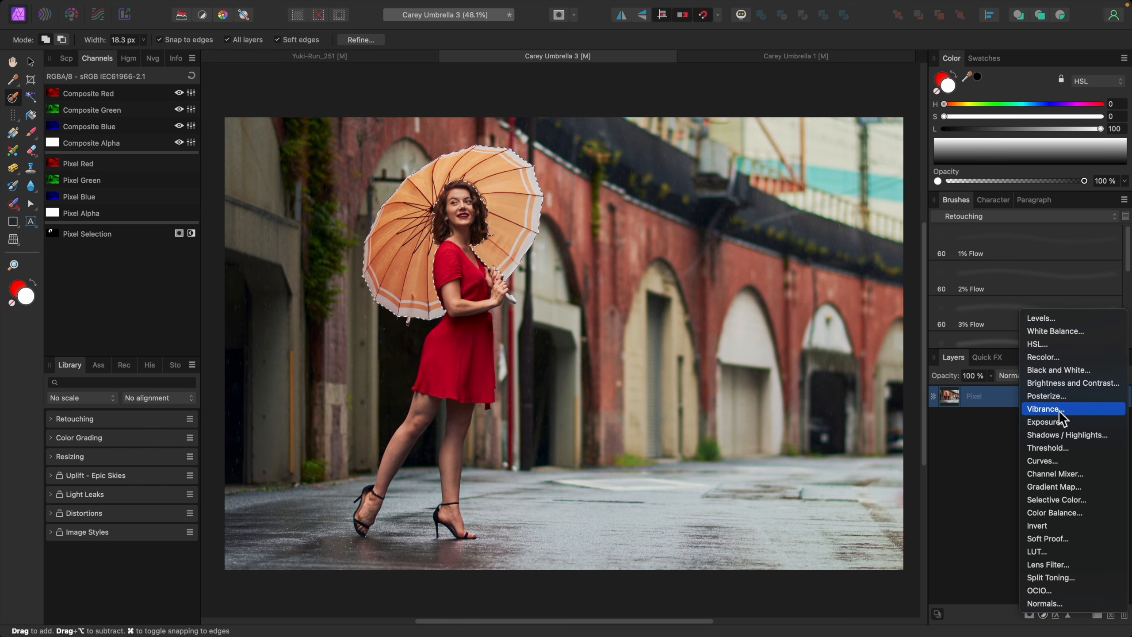
{"action": "left_click", "coordinate": [1043, 344]}
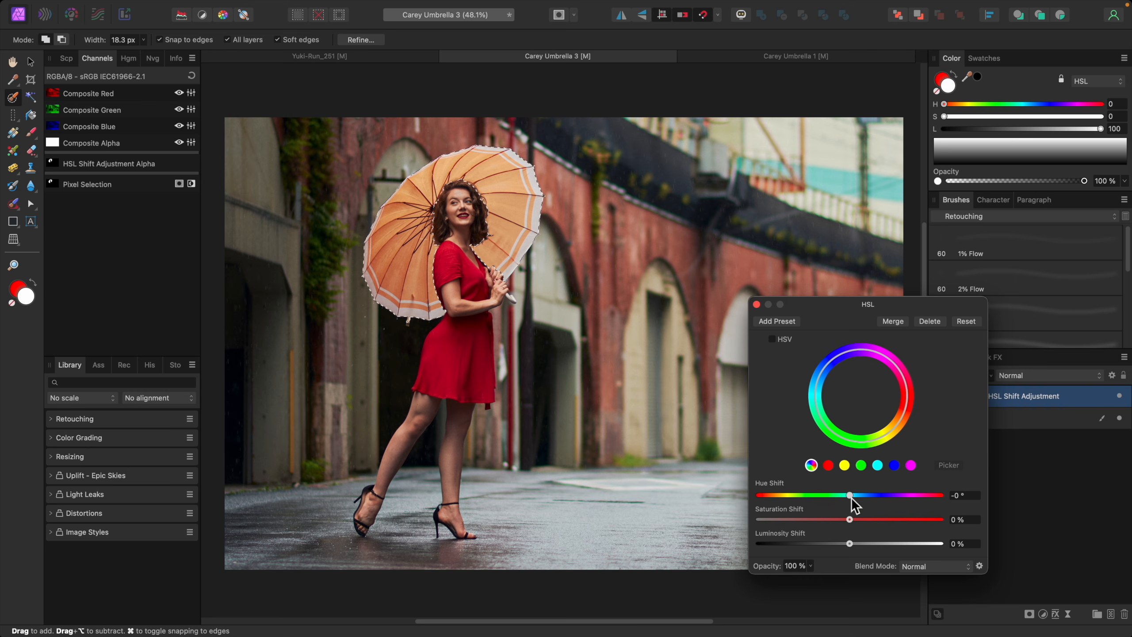
{"action": "left_click_drag", "start_coordinate": [850, 497], "coordinate": [761, 501]}
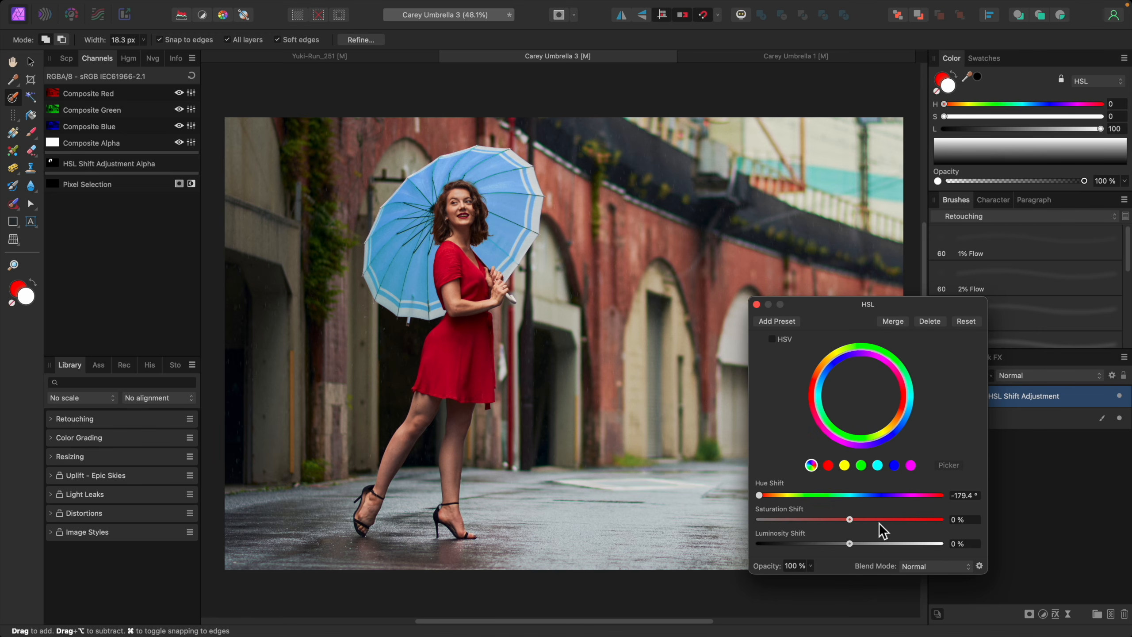
- Set the HSL adjustment's Saturation Shift to -18% and Luminosity Shift to -4%, and close its settings
{"action": "left_click_drag", "start_coordinate": [849, 519], "coordinate": [847, 543]}
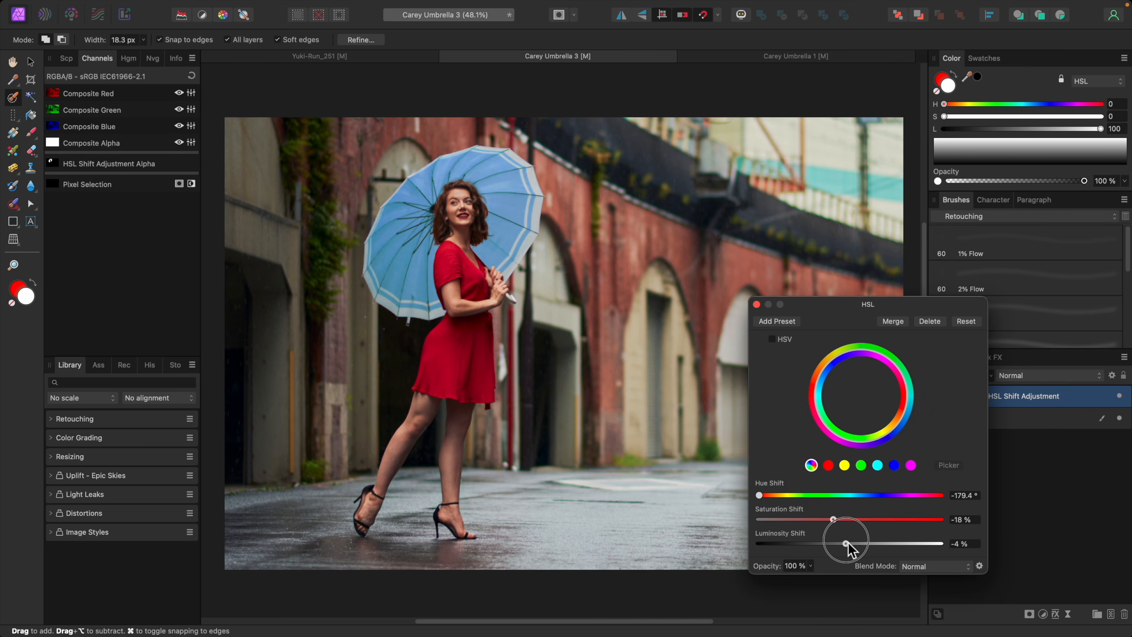
{"action": "left_click", "coordinate": [756, 304]}
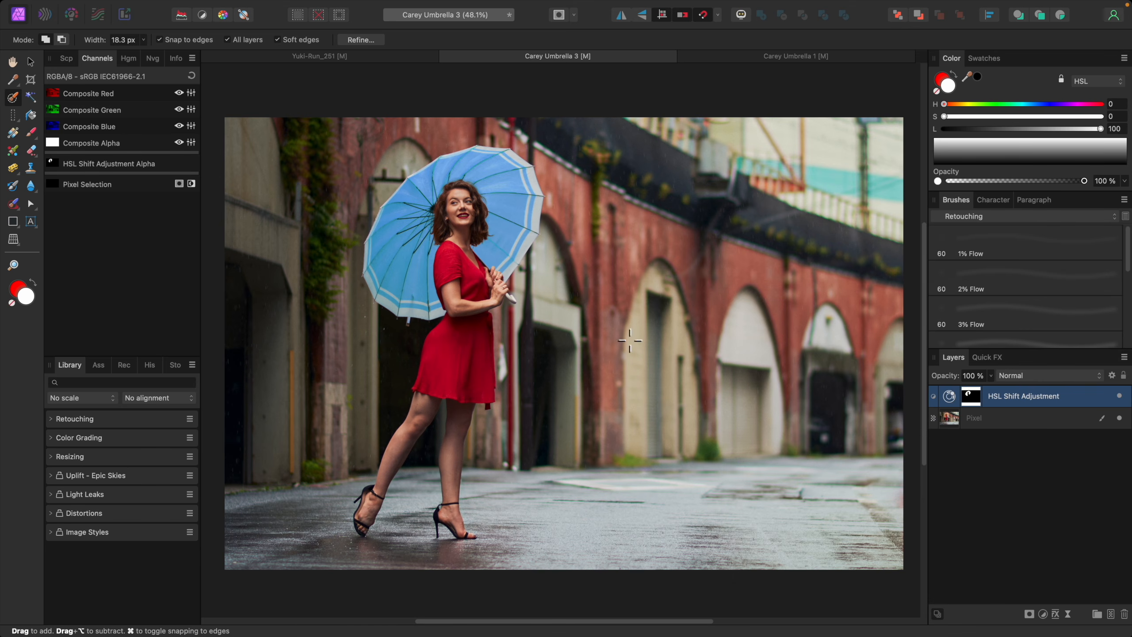
- Display the HSL adjustment's mask on its own in the document view
{"action": "key", "text": "super+plus"}
{"action": "scroll", "coordinate": [645, 342], "scroll_direction": "left", "scroll_amount": 2}
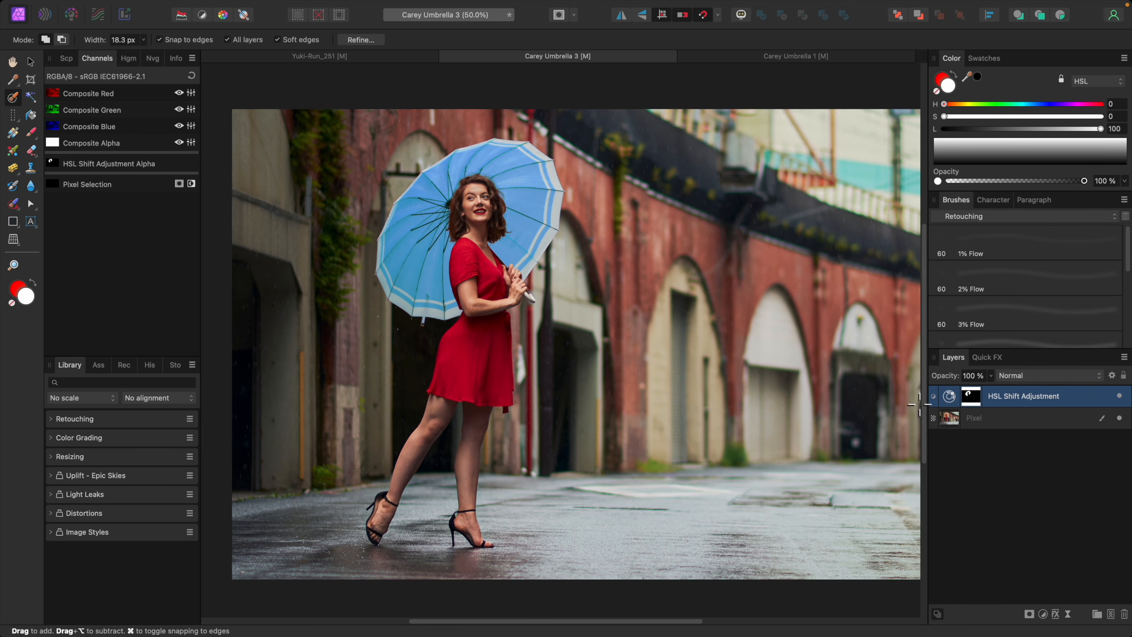
{"action": "left_click", "coordinate": [968, 394], "text": "alt"}
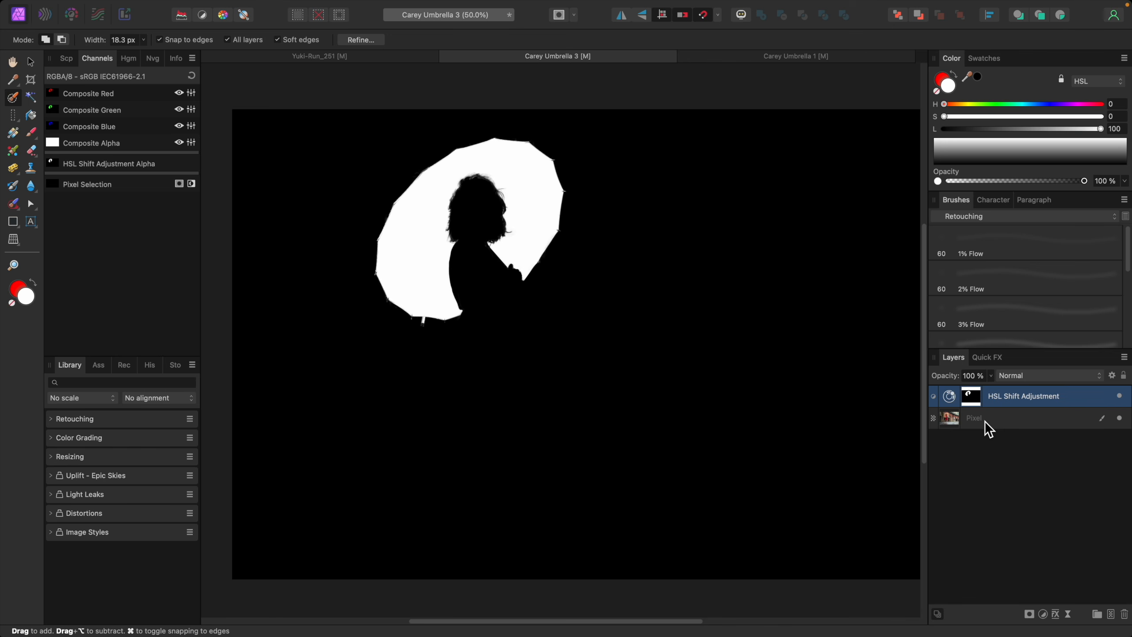
- Open Refine Mask for the HSL adjustment's mask and cancel the refinement
{"action": "right_click", "coordinate": [972, 396]}
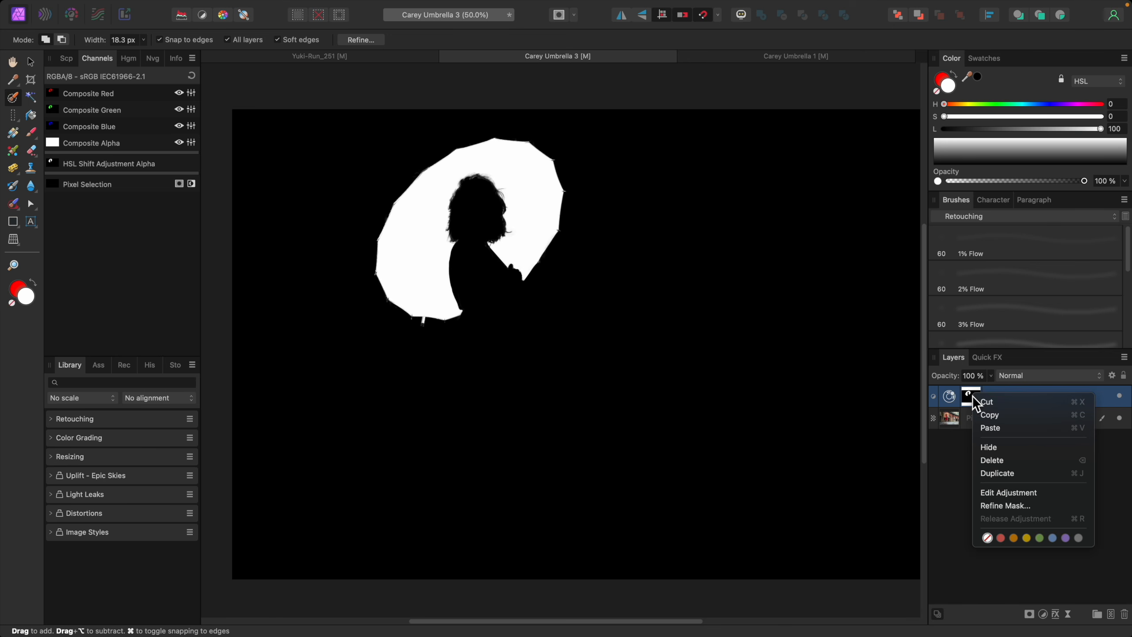
{"action": "left_click", "coordinate": [1020, 507]}
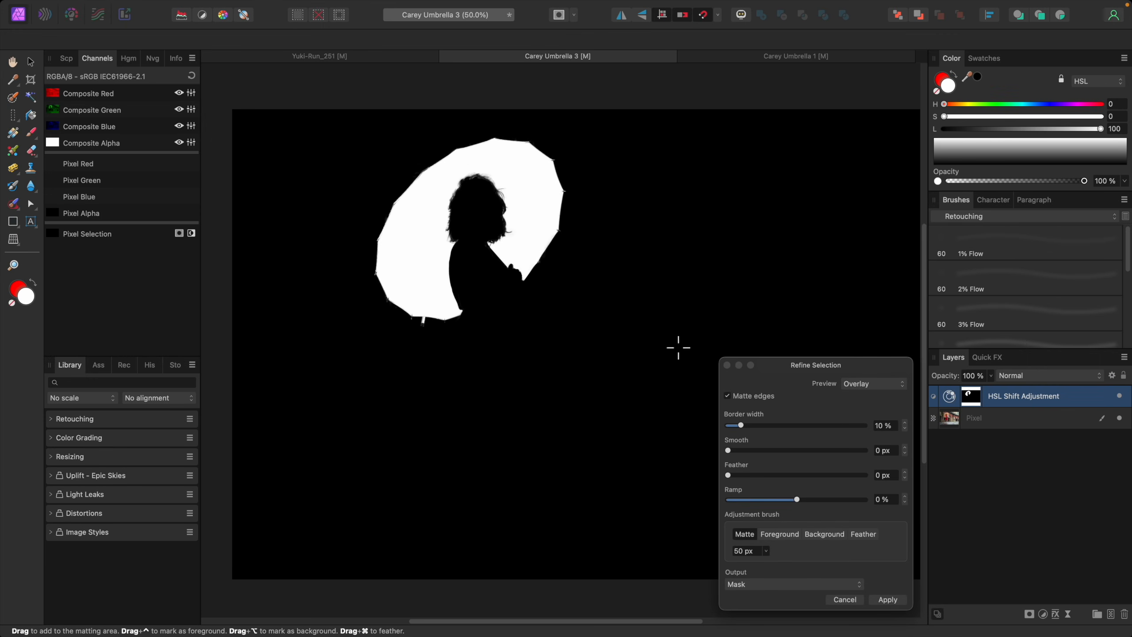
{"action": "left_click", "coordinate": [845, 600]}
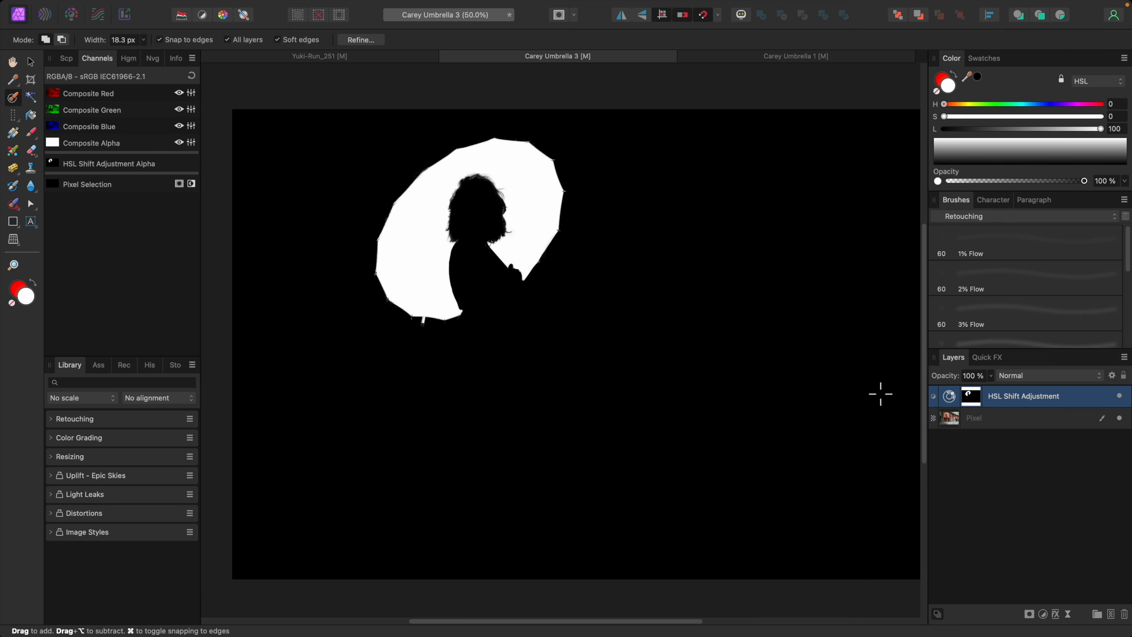
- Examine the mask's edges along the umbrella's lower rim and tip up close, and return to the normal image view
{"action": "scroll", "coordinate": [637, 440], "scroll_direction": "up", "scroll_amount": 5}
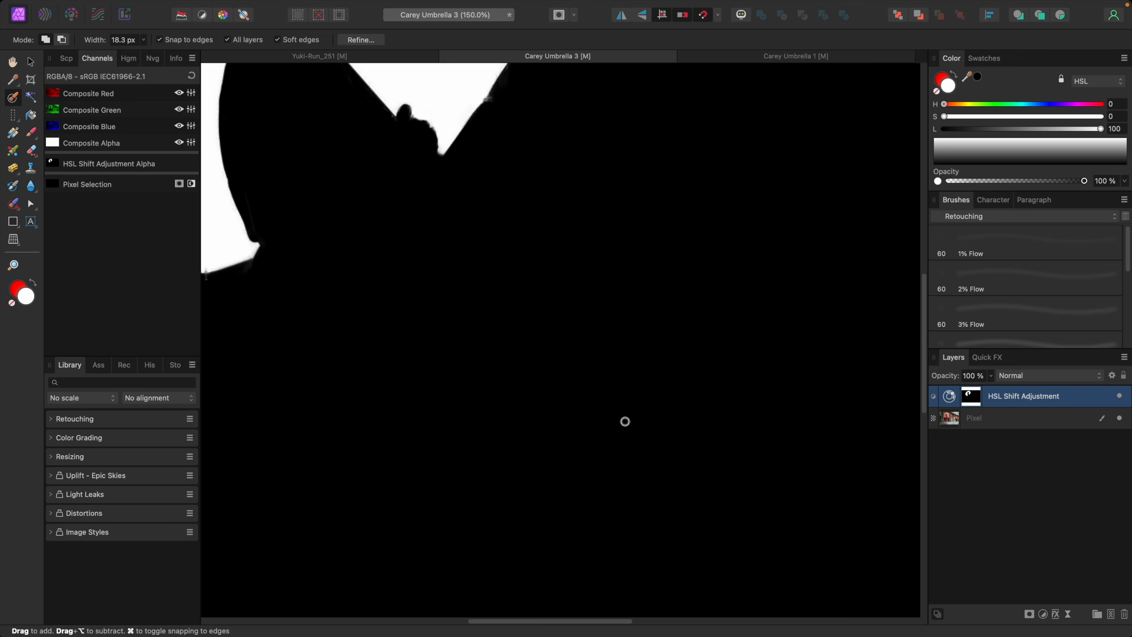
{"action": "scroll", "coordinate": [620, 416], "scroll_direction": "up", "scroll_amount": 5}
{"action": "scroll", "coordinate": [621, 415], "scroll_direction": "left", "scroll_amount": 4}
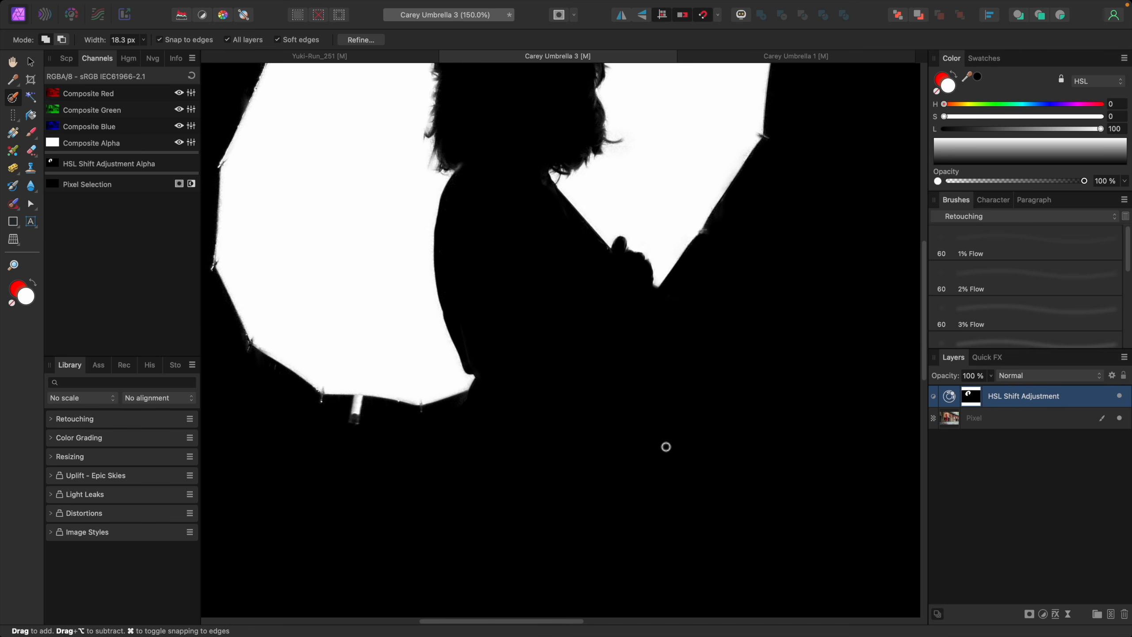
{"action": "scroll", "coordinate": [660, 447], "scroll_direction": "left", "scroll_amount": 8}
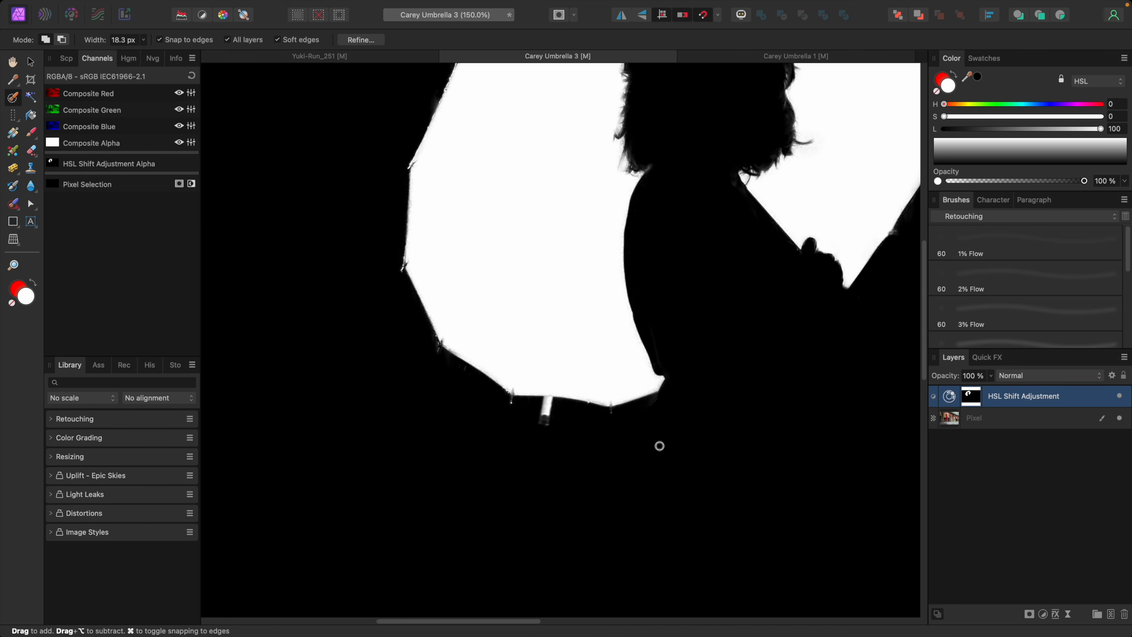
{"action": "scroll", "coordinate": [664, 446], "scroll_direction": "up", "scroll_amount": 2}
{"action": "scroll", "coordinate": [685, 444], "scroll_direction": "up", "scroll_amount": 3}
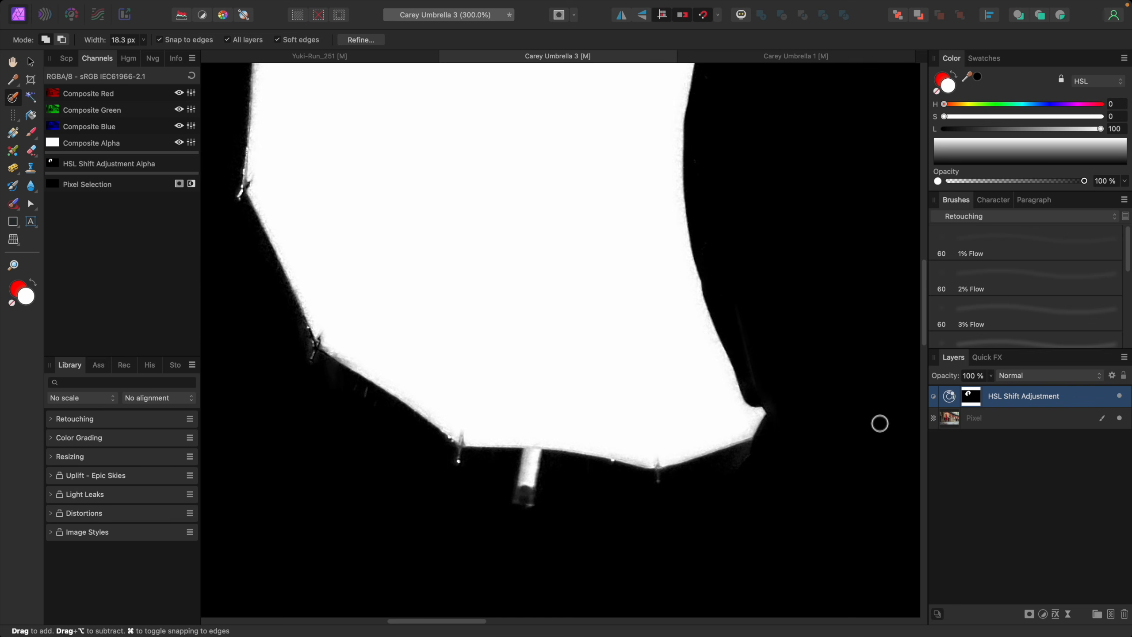
{"action": "left_click", "coordinate": [951, 415]}
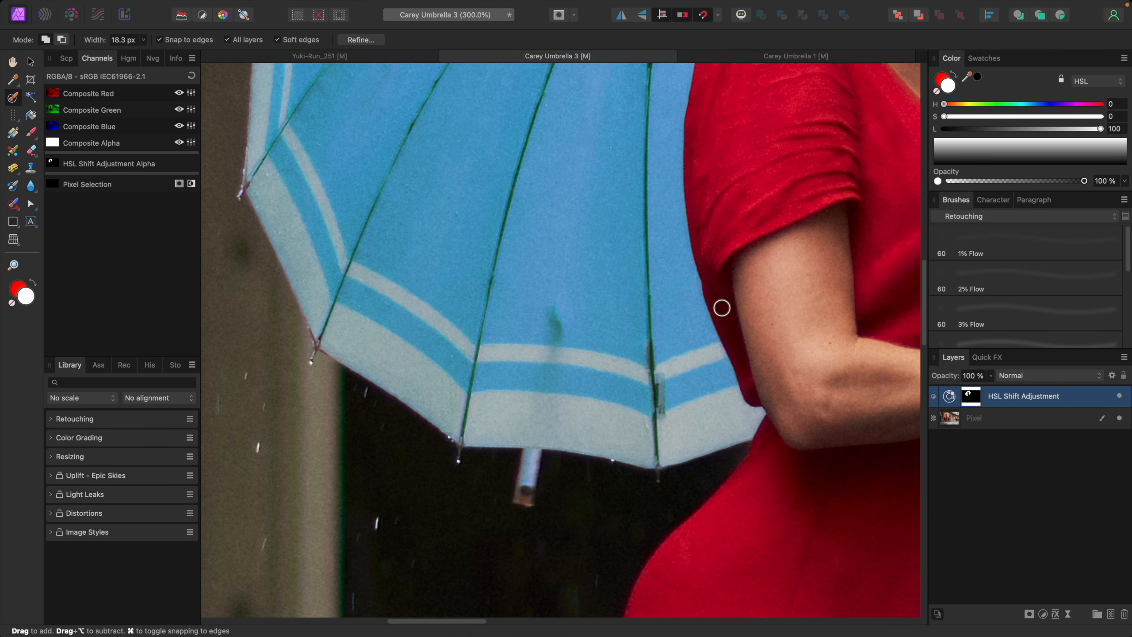
- Change the red paint colour to black, and paint the umbrella's protruding tip into the HSL mask with white
{"action": "key", "text": "b"}
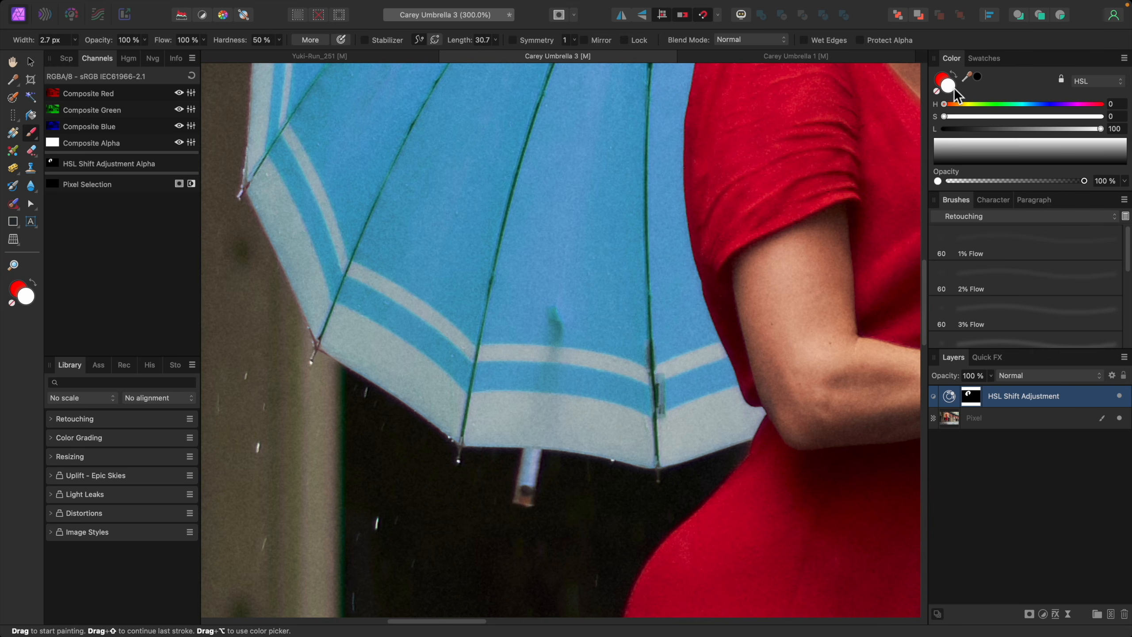
{"action": "key", "text": "x"}
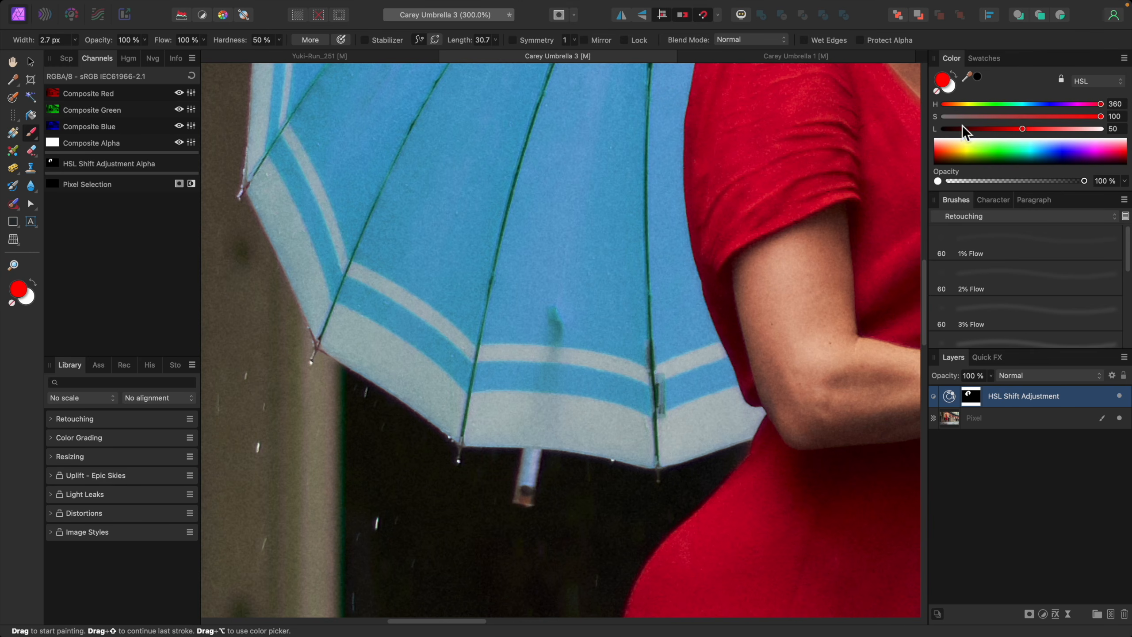
{"action": "left_click_drag", "start_coordinate": [1020, 129], "coordinate": [931, 127]}
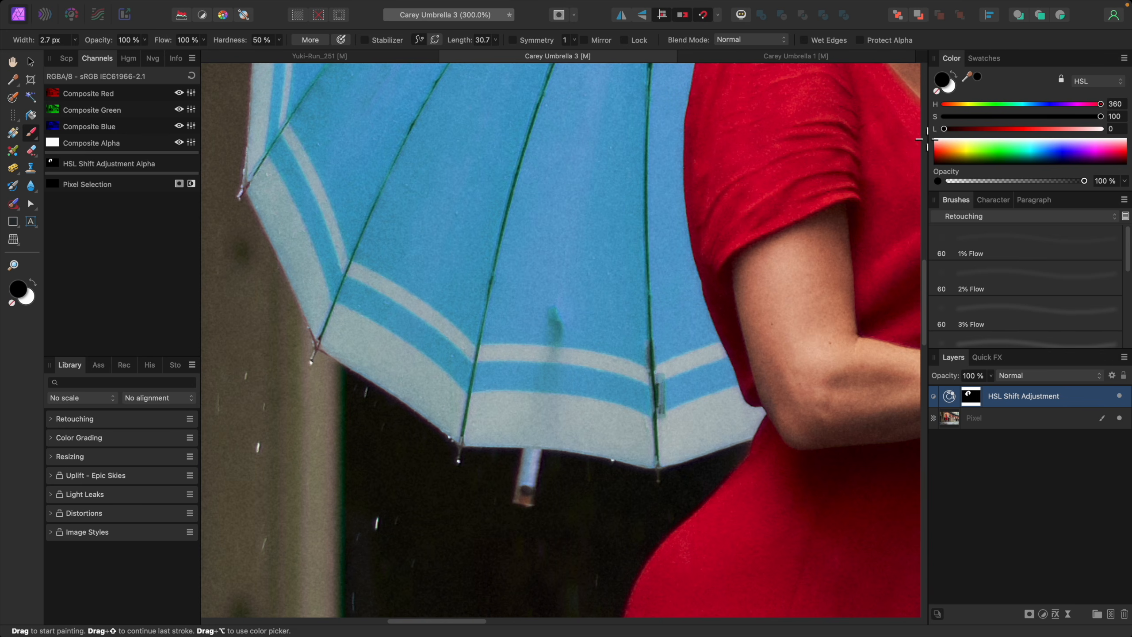
{"action": "key", "text": "x"}
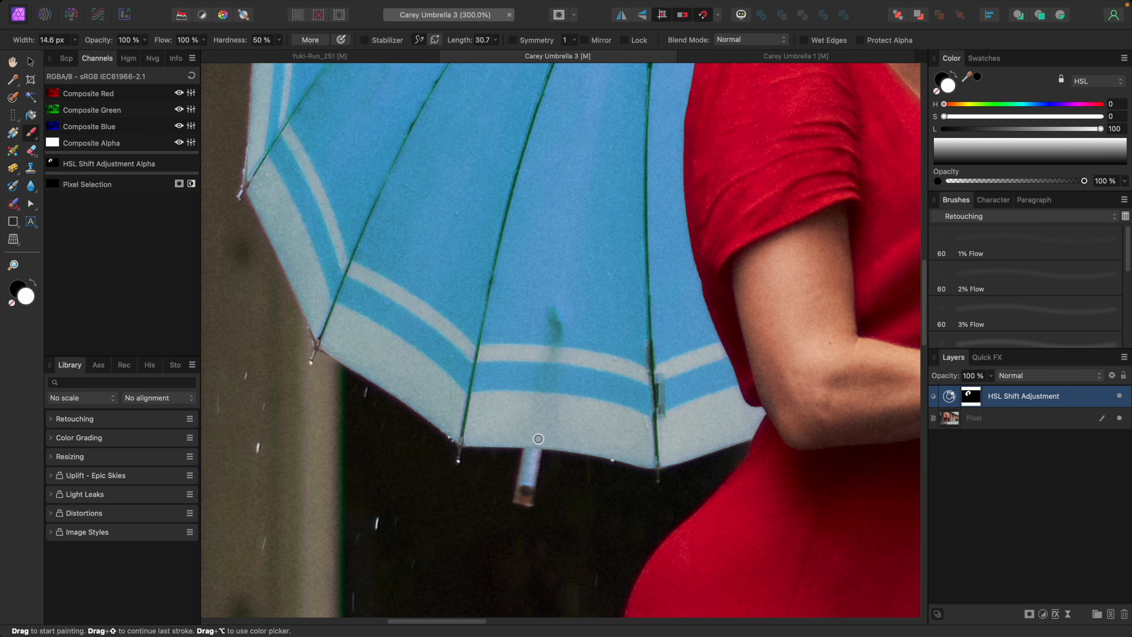
{"action": "key", "text": "bracketleft"}
{"action": "mouse_move", "coordinate": [530, 489]}
{"action": "left_mouse_down"}
{"action": "mouse_move", "coordinate": [523, 495]}
{"action": "mouse_move", "coordinate": [532, 457]}
{"action": "left_mouse_up"}
- Try adding the dress's waist and hip to the HSL mask with a 66.5 px white brush, and paint it back out with black
{"action": "key", "text": "super+minus"}
{"action": "key", "text": "space"}
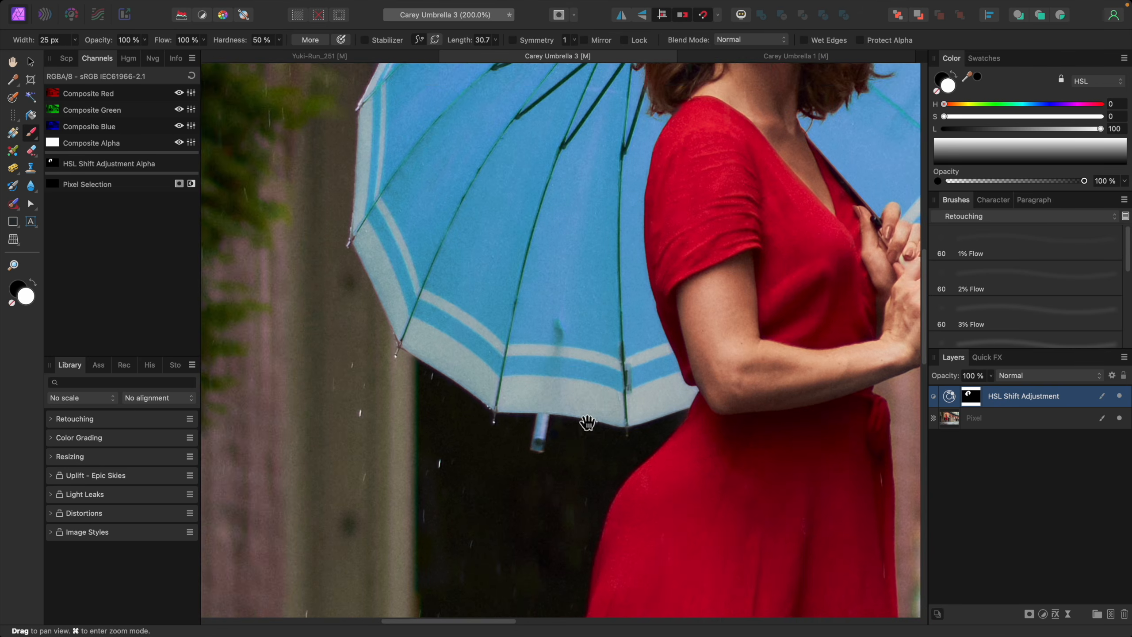
{"action": "left_click_drag", "start_coordinate": [586, 422], "coordinate": [465, 395]}
{"action": "key", "text": "bracketright"}
{"action": "key", "text": "bracketright"}
{"action": "key", "text": "bracketright"}
{"action": "key", "text": "bracketright"}
{"action": "key", "text": "bracketright"}
{"action": "key", "text": "bracketright"}
{"action": "key", "text": "bracketright"}
{"action": "mouse_move", "coordinate": [574, 402]}
{"action": "left_mouse_down"}
{"action": "mouse_move", "coordinate": [645, 436]}
{"action": "mouse_move", "coordinate": [590, 421]}
{"action": "mouse_move", "coordinate": [523, 448]}
{"action": "mouse_move", "coordinate": [596, 423]}
{"action": "mouse_move", "coordinate": [656, 435]}
{"action": "mouse_move", "coordinate": [628, 475]}
{"action": "left_mouse_up"}
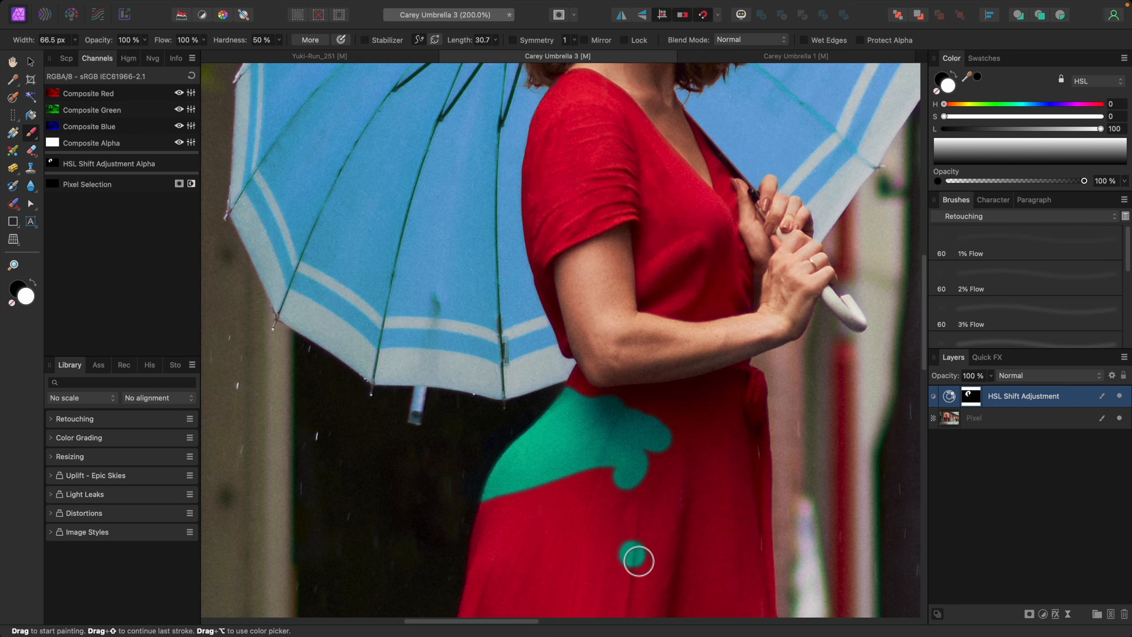
{"action": "key", "text": "x"}
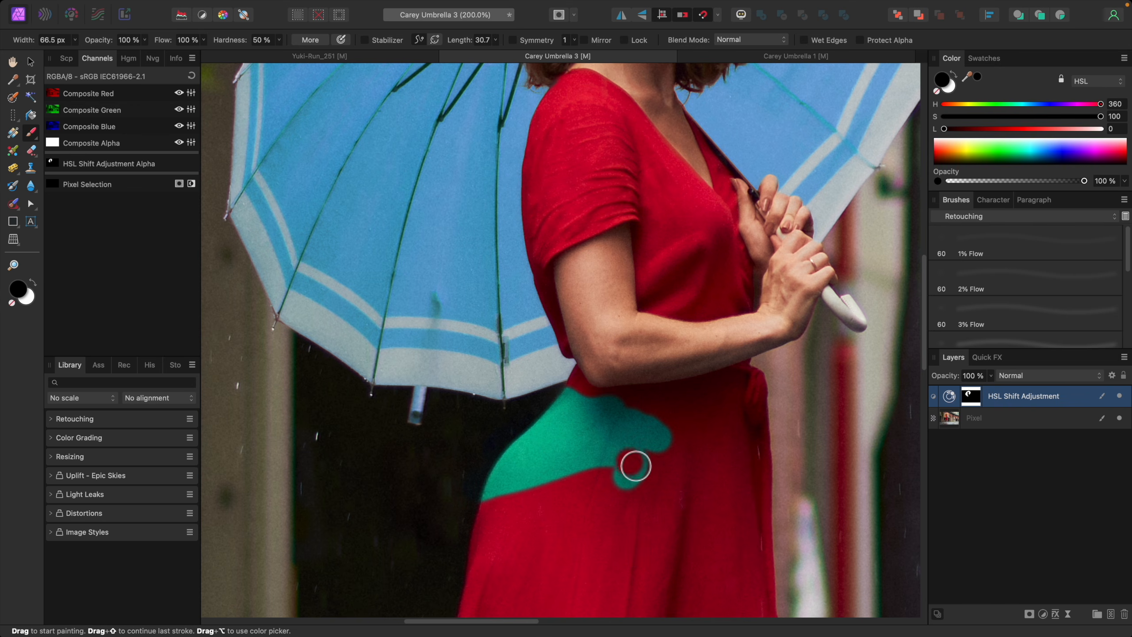
{"action": "mouse_move", "coordinate": [632, 465]}
{"action": "left_mouse_down"}
{"action": "mouse_move", "coordinate": [682, 410]}
{"action": "mouse_move", "coordinate": [584, 478]}
{"action": "mouse_move", "coordinate": [554, 481]}
{"action": "mouse_move", "coordinate": [610, 401]}
{"action": "mouse_move", "coordinate": [520, 468]}
{"action": "left_mouse_up"}
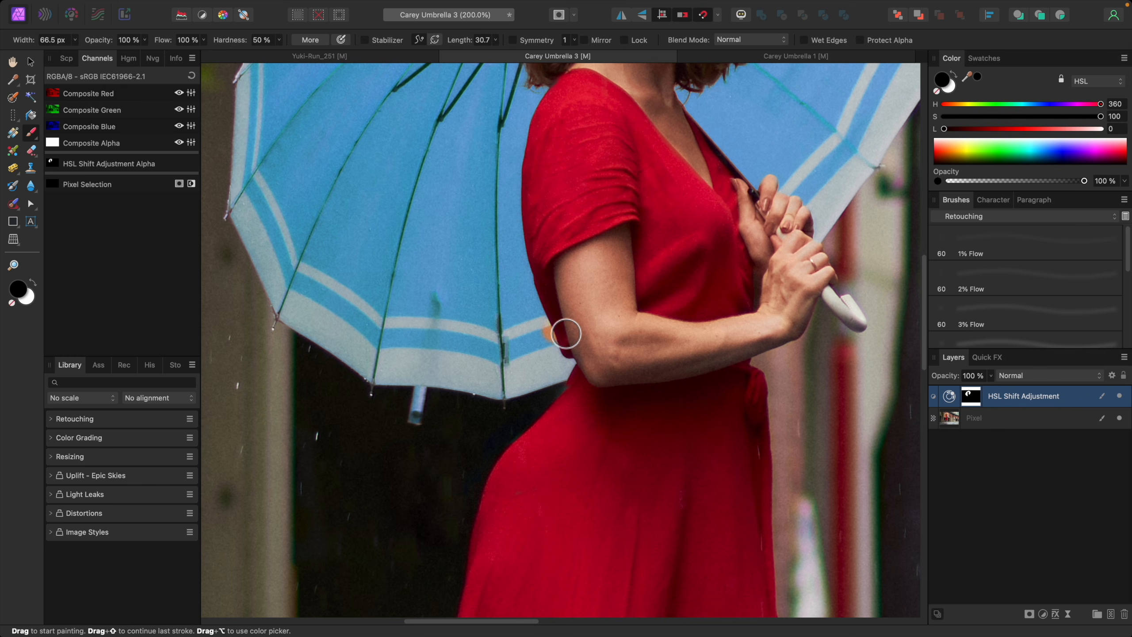
- Paint black over the blue stripe near the umbrella's lower rim with a 29.5 px brush to remove the recolouring there
{"action": "key", "text": "bracketleft"}
{"action": "key", "text": "bracketleft"}
{"action": "key", "text": "bracketleft"}
{"action": "mouse_move", "coordinate": [560, 334]}
{"action": "left_mouse_down"}
{"action": "mouse_move", "coordinate": [511, 356]}
{"action": "mouse_move", "coordinate": [551, 336]}
{"action": "mouse_move", "coordinate": [534, 338]}
{"action": "mouse_move", "coordinate": [563, 343]}
{"action": "left_mouse_up"}
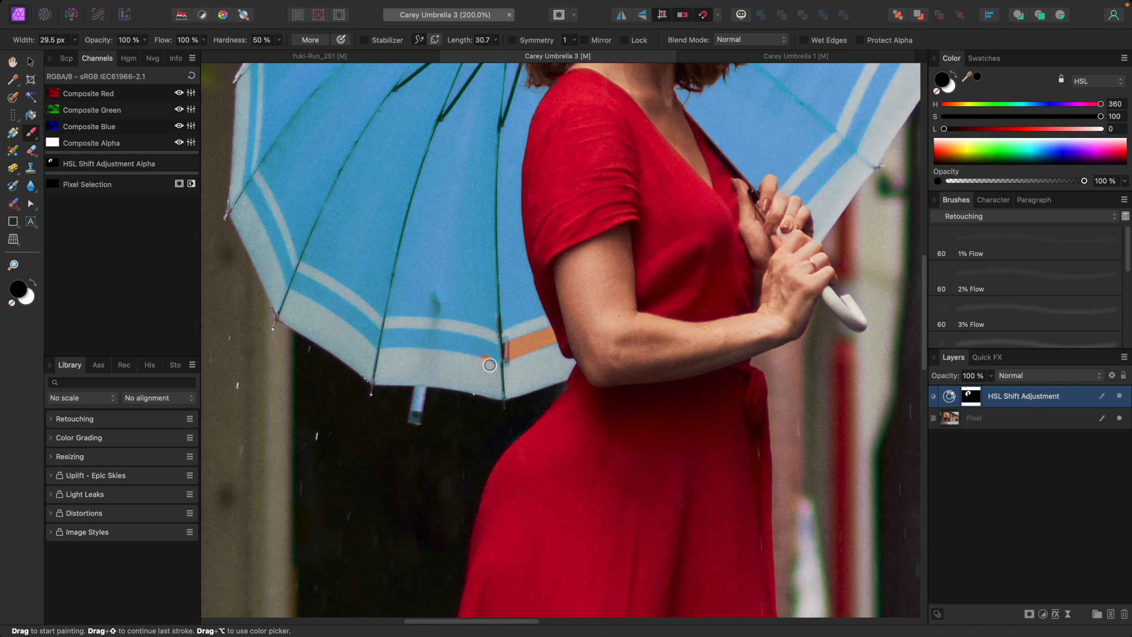
{"action": "mouse_move", "coordinate": [502, 358]}
{"action": "left_mouse_down"}
{"action": "mouse_move", "coordinate": [454, 336]}
{"action": "mouse_move", "coordinate": [394, 336]}
{"action": "mouse_move", "coordinate": [490, 351]}
{"action": "mouse_move", "coordinate": [387, 342]}
{"action": "left_mouse_up"}
{"action": "key", "text": "]"}
{"action": "key", "text": "["}
{"action": "key", "text": "["}
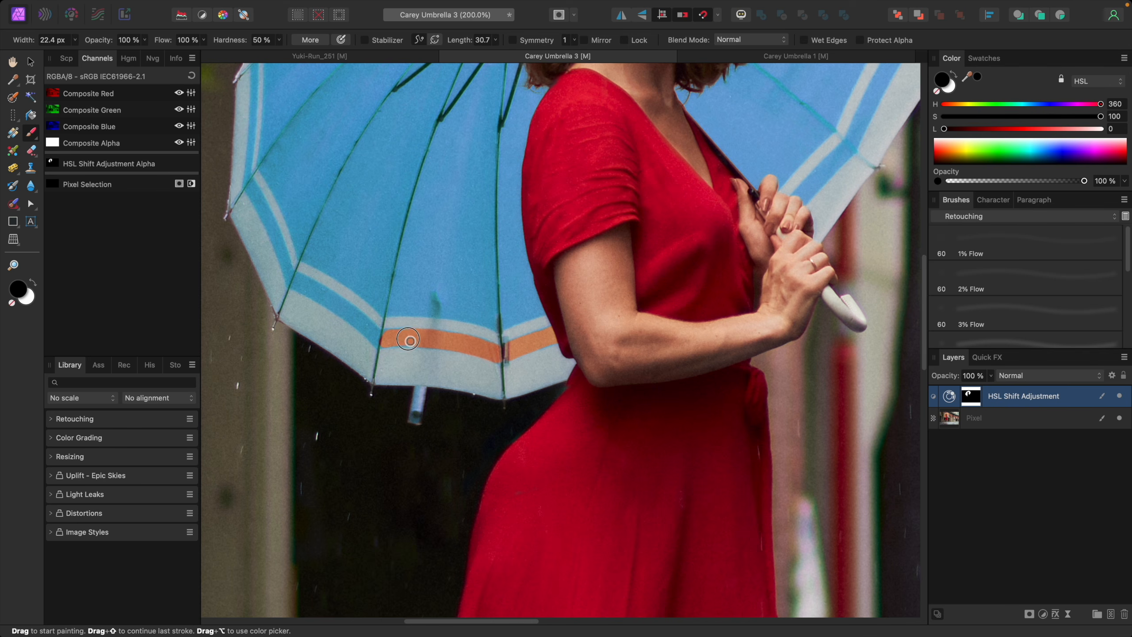
- Restore the recolouring on the umbrella's lower stripe by painting white on the HSL mask with a 90.6 px brush
{"action": "key", "text": "super+1"}
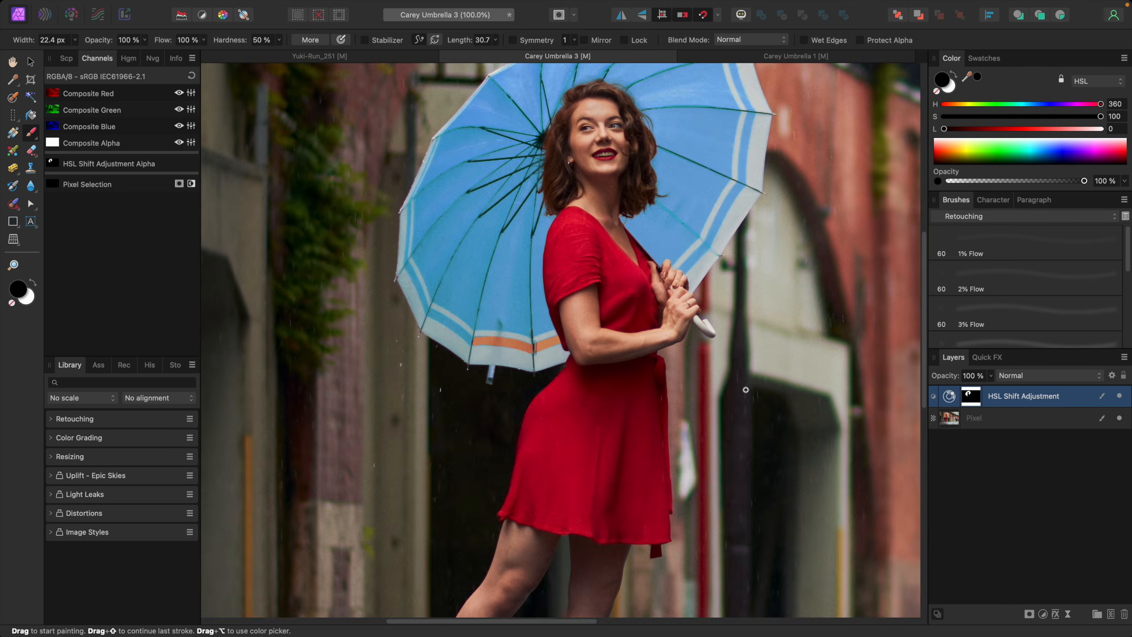
{"action": "key", "text": "x"}
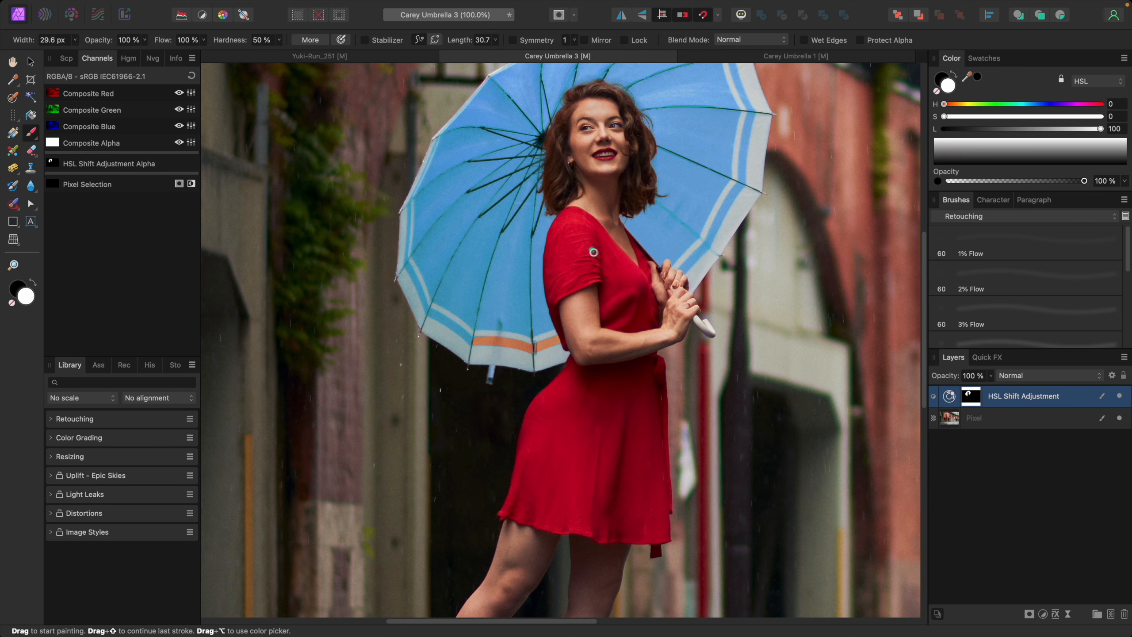
{"action": "key", "text": "]"}
{"action": "key", "text": "]"}
{"action": "key", "text": "]"}
{"action": "key", "text": "]"}
{"action": "mouse_move", "coordinate": [476, 338]}
{"action": "left_mouse_down"}
{"action": "mouse_move", "coordinate": [511, 331]}
{"action": "mouse_move", "coordinate": [523, 362]}
{"action": "mouse_move", "coordinate": [554, 351]}
{"action": "left_mouse_up"}
- Paint the fingertips beside the umbrella's edge into the HSL mask with a 55.6 px white brush
{"action": "key", "text": "super+3"}
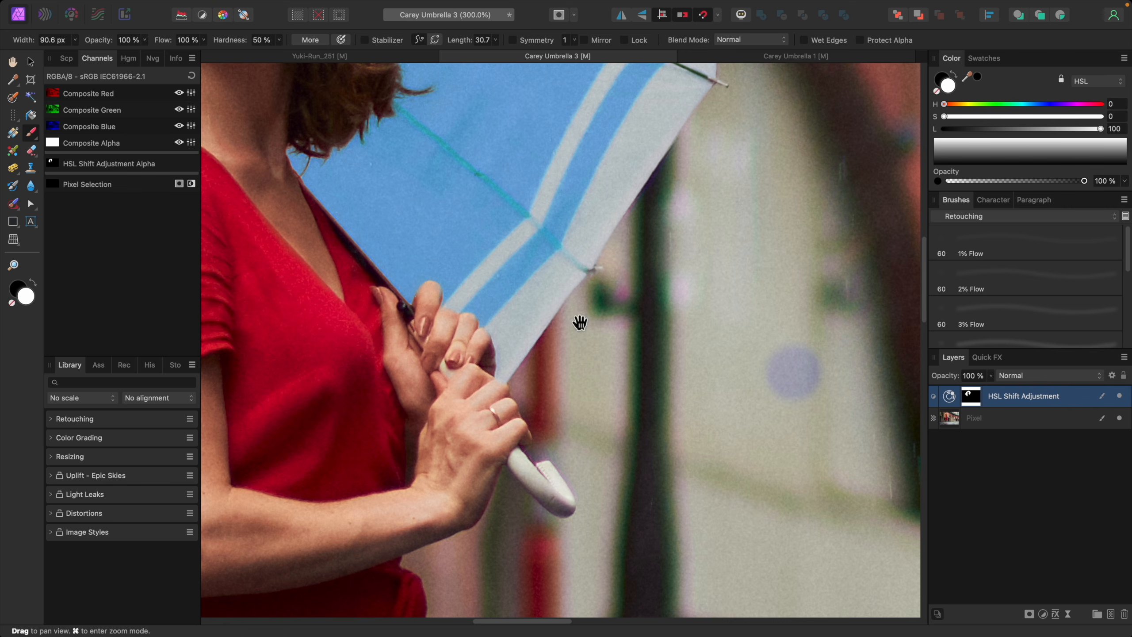
{"action": "left_click_drag", "start_coordinate": [578, 324], "coordinate": [758, 619]}
{"action": "left_click_drag", "start_coordinate": [642, 246], "coordinate": [631, 538]}
{"action": "left_click_drag", "start_coordinate": [511, 353], "coordinate": [781, 285]}
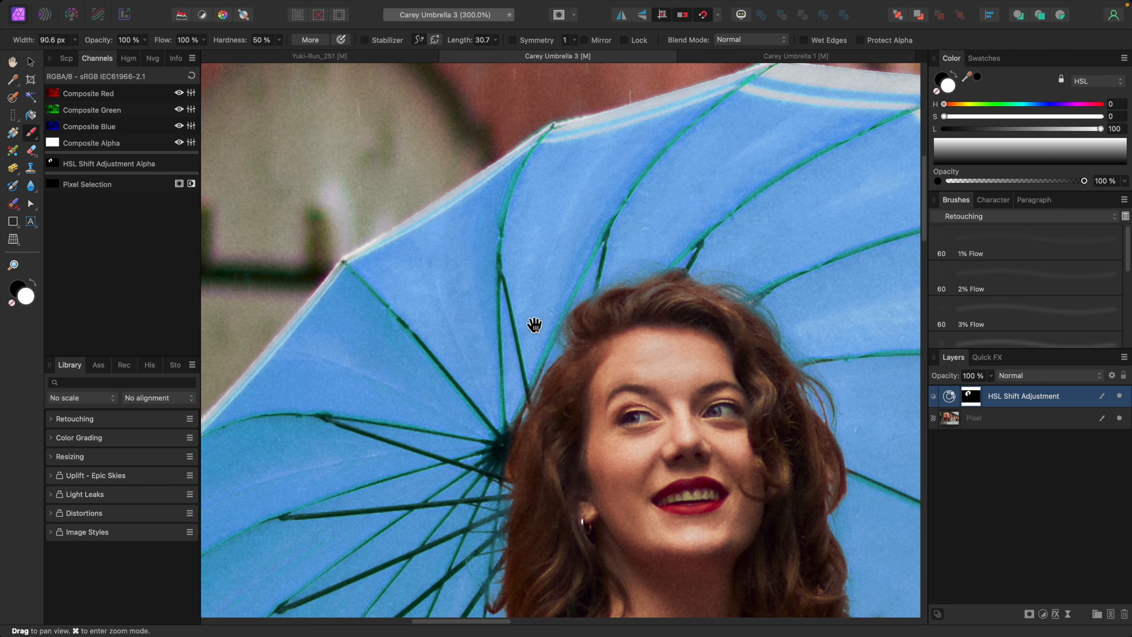
{"action": "mouse_move", "coordinate": [468, 349]}
{"action": "left_mouse_down"}
{"action": "mouse_move", "coordinate": [538, 318]}
{"action": "mouse_move", "coordinate": [575, 320]}
{"action": "left_mouse_up"}
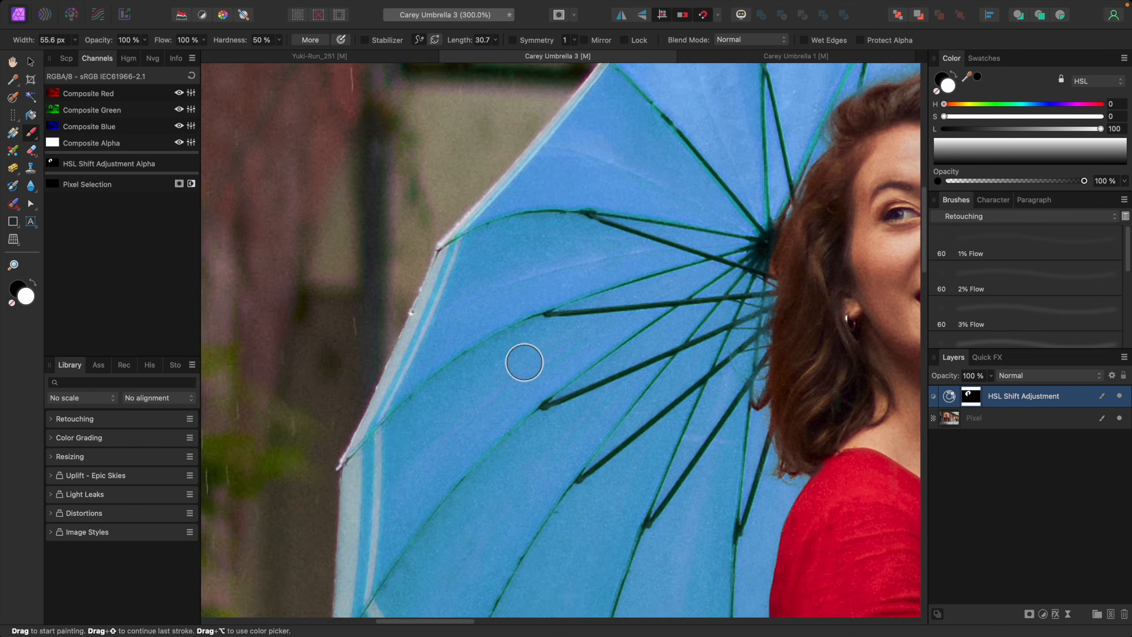
{"action": "left_click_drag", "start_coordinate": [686, 433], "coordinate": [495, 301]}
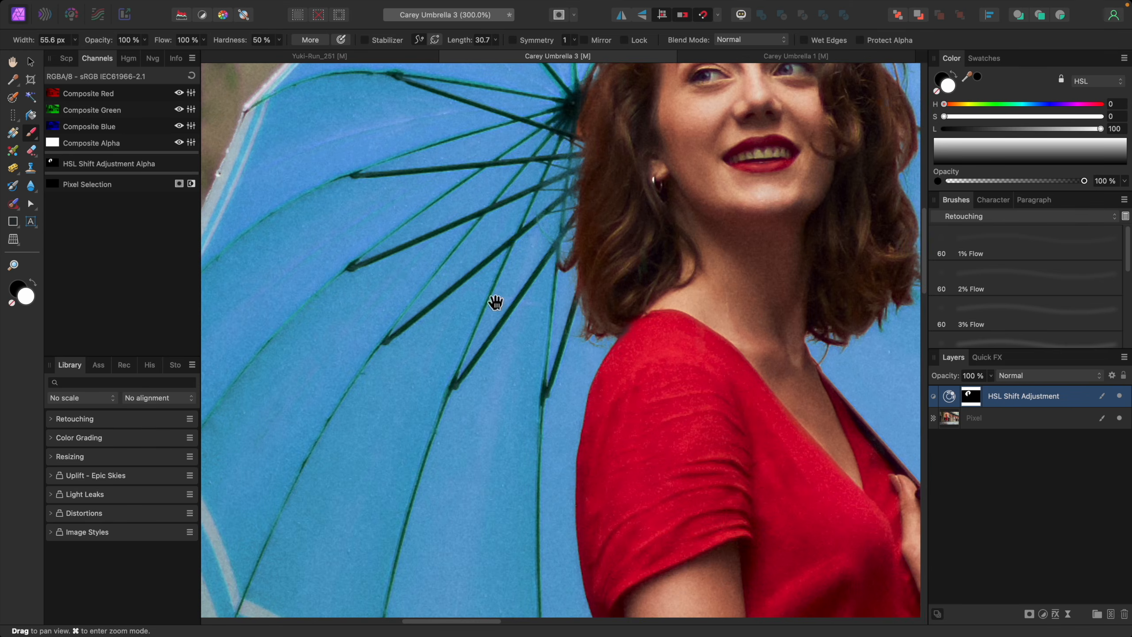
{"action": "left_click_drag", "start_coordinate": [833, 463], "coordinate": [609, 323]}
{"action": "left_click_drag", "start_coordinate": [820, 421], "coordinate": [641, 293]}
{"action": "mouse_move", "coordinate": [574, 230]}
{"action": "left_mouse_down"}
{"action": "mouse_move", "coordinate": [519, 284]}
{"action": "mouse_move", "coordinate": [533, 316]}
{"action": "left_mouse_up"}
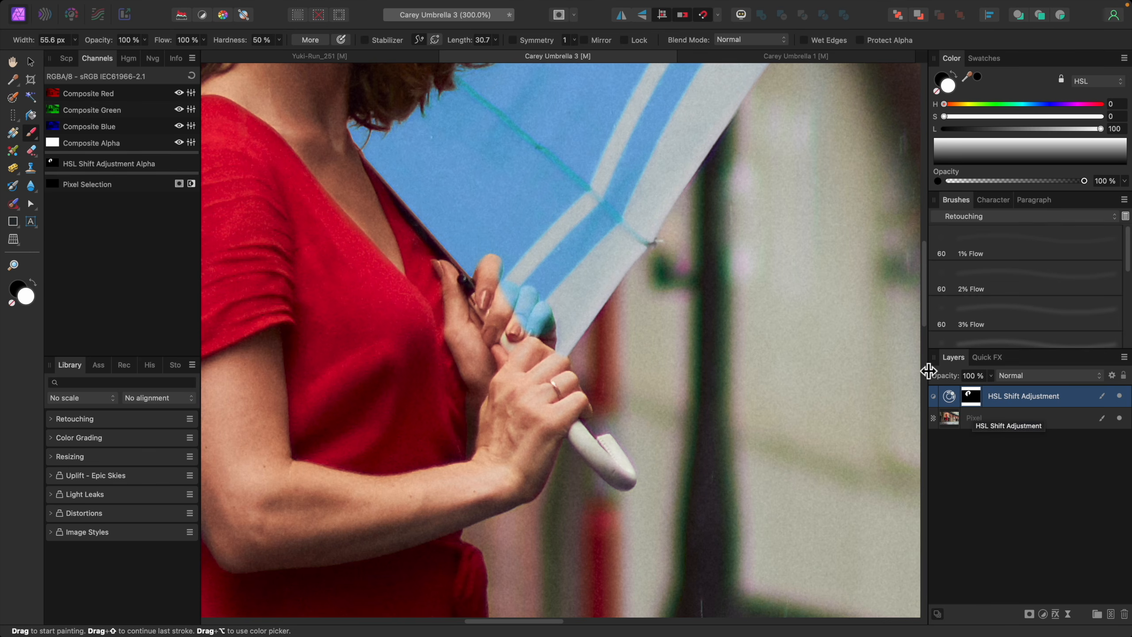
- Remove the fingertips from the HSL mask by painting them with black, using brush widths of 21 px and 36.7 px
{"action": "key", "text": "x"}
{"action": "key", "text": "bracketleft"}
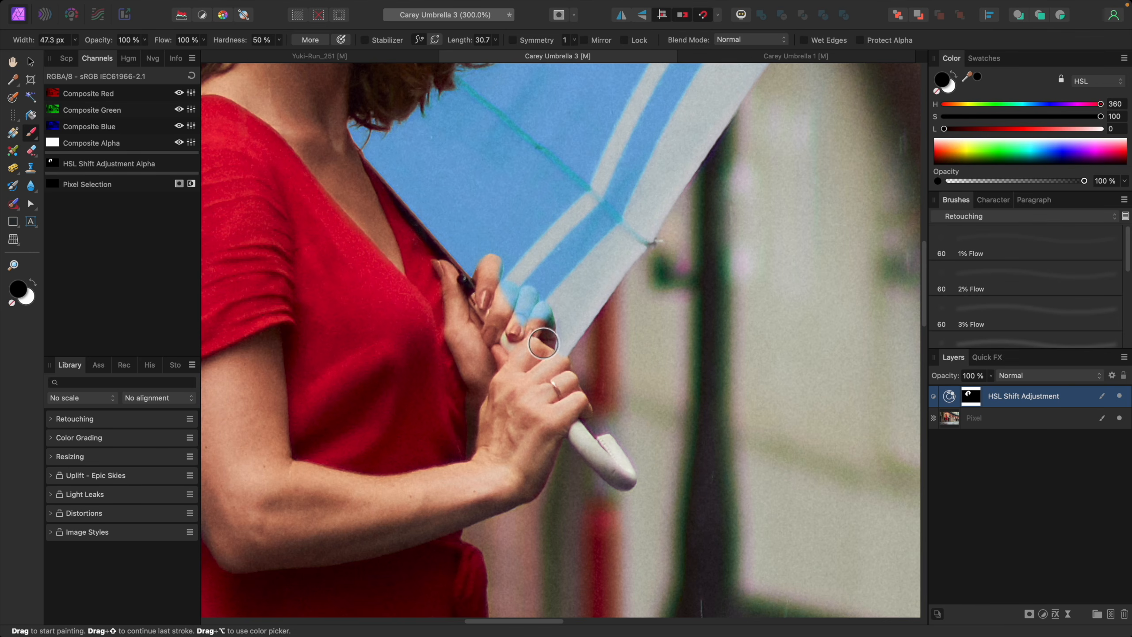
{"action": "key", "text": "bracketleft"}
{"action": "key", "text": "bracketleft"}
{"action": "key", "text": "bracketleft"}
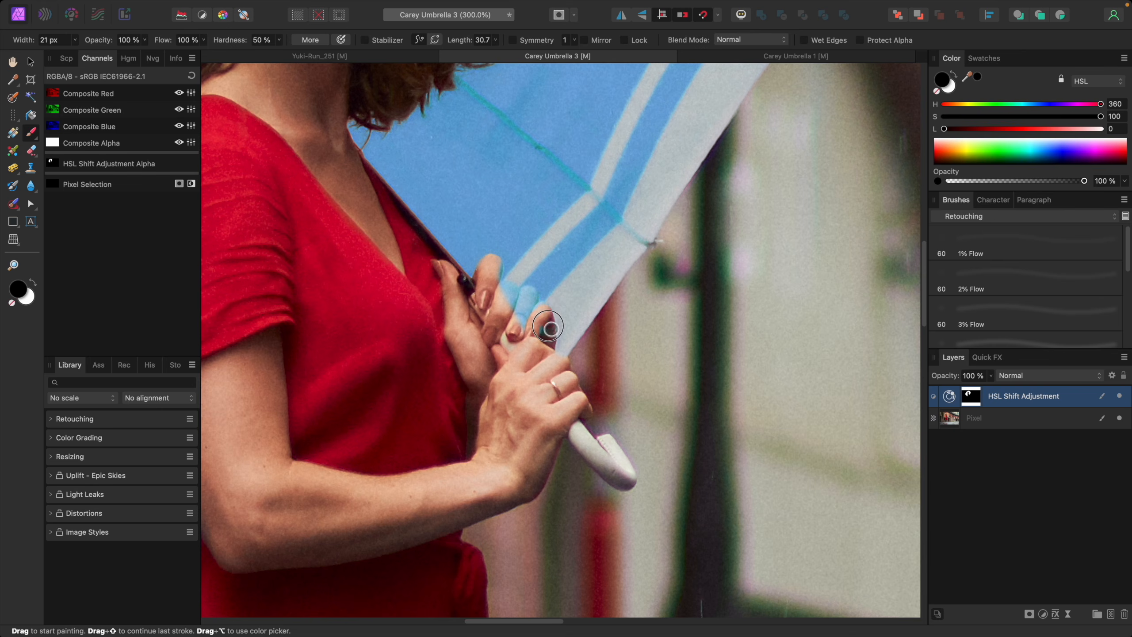
{"action": "left_click_drag", "start_coordinate": [550, 326], "coordinate": [517, 294]}
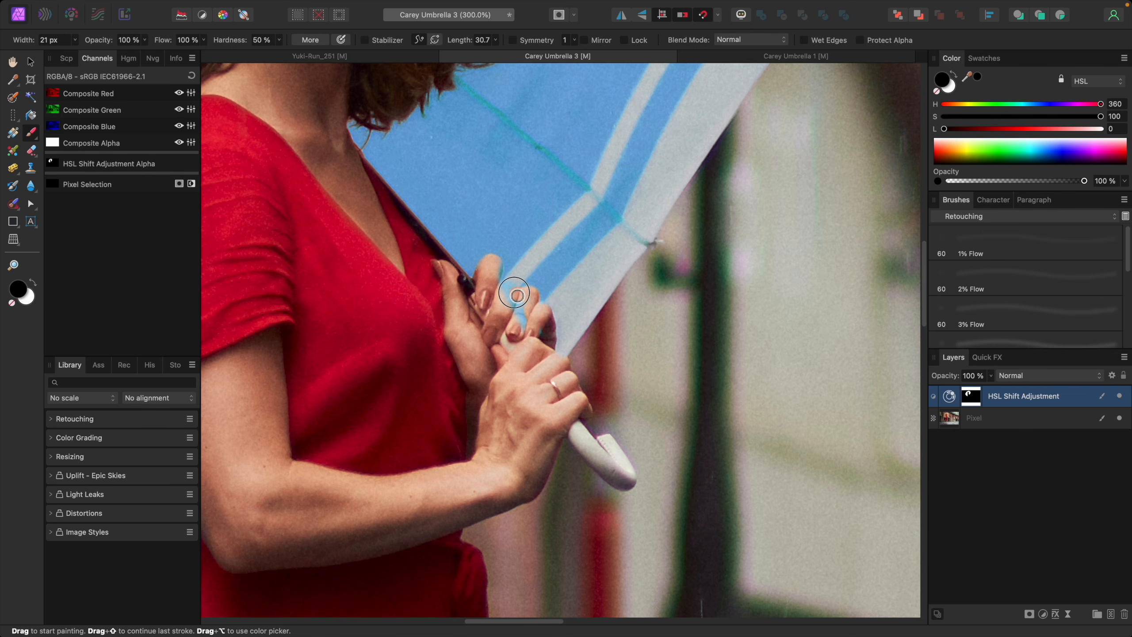
{"action": "key", "text": "bracketright"}
{"action": "key", "text": "bracketright"}
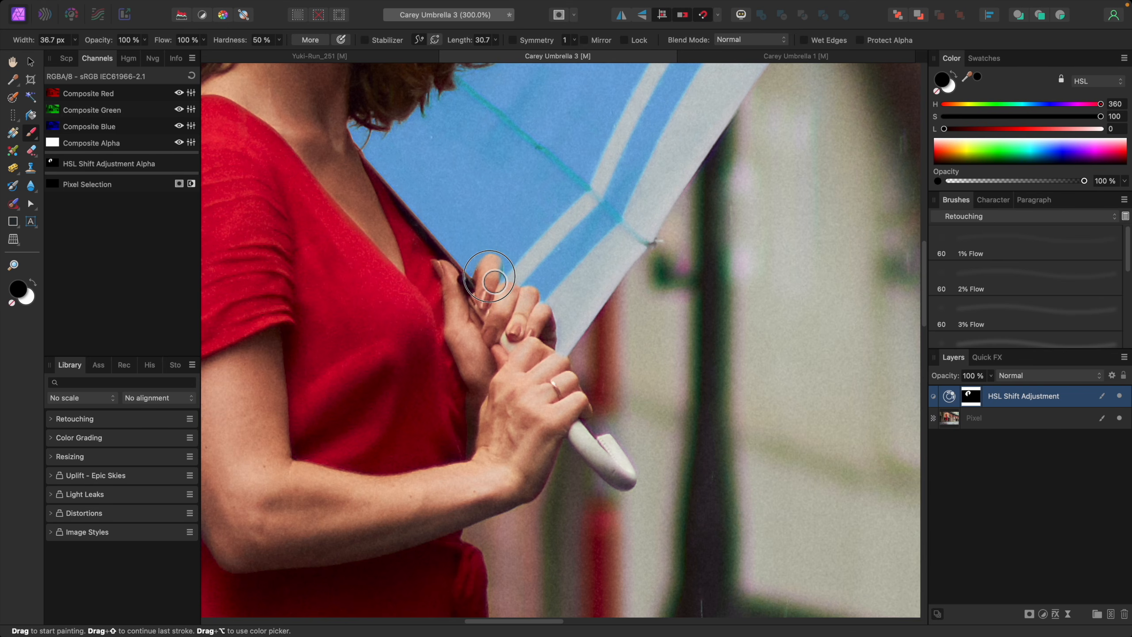
{"action": "key", "text": "super+0"}
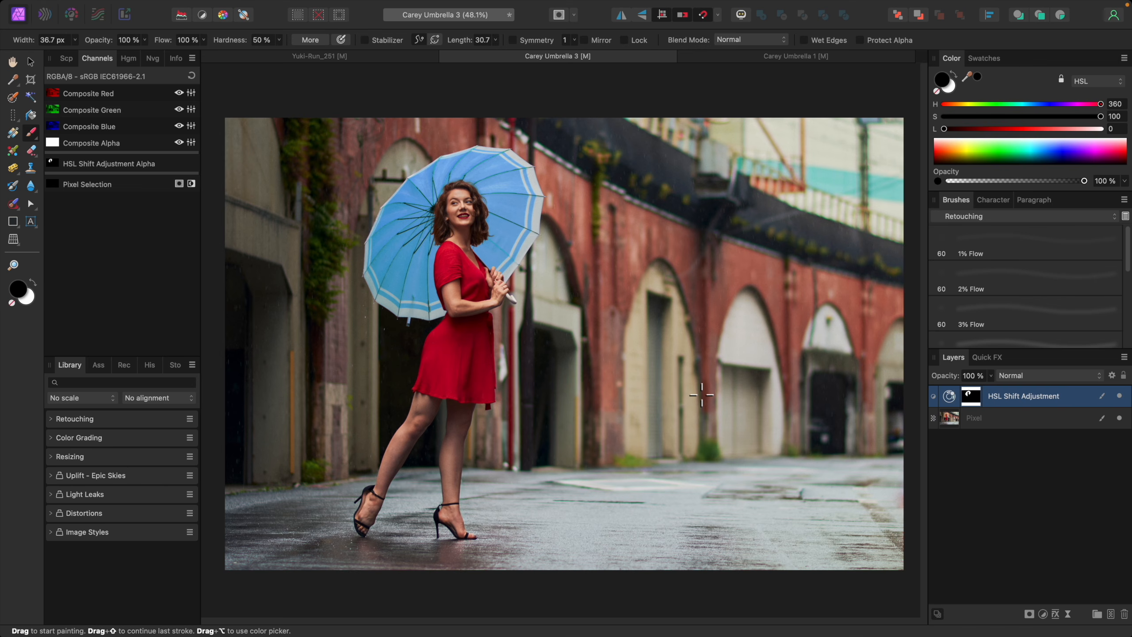
- Switch the paint colour to white and reduce the brush width to 11.8 px
{"action": "key", "text": "x"}
{"action": "key", "text": "bracketleft"}
{"action": "key", "text": "bracketleft"}
{"action": "key", "text": "bracketleft"}
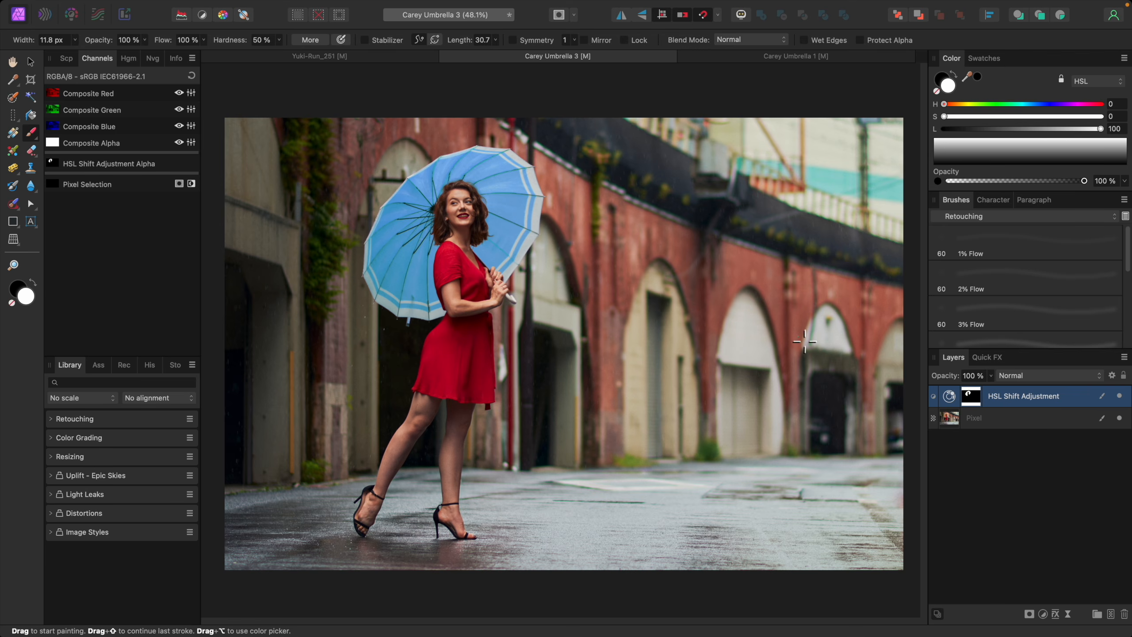
- Load the HSL adjustment's umbrella mask as a pixel selection and save it as a spare channel
{"action": "key", "text": "super"}
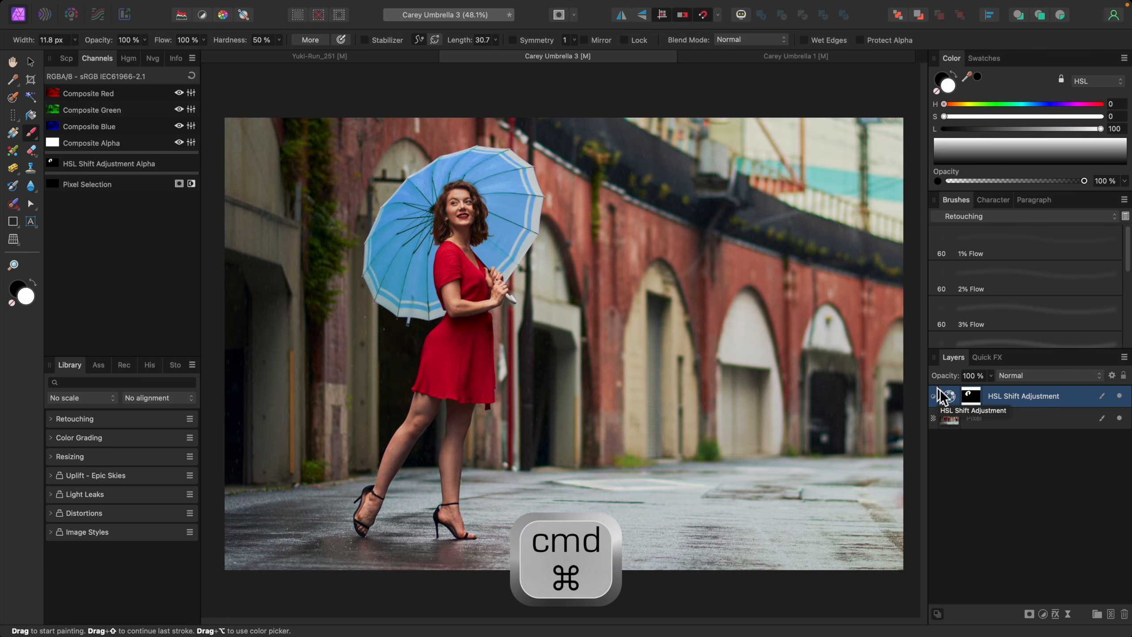
{"action": "left_click", "coordinate": [976, 395], "text": "super"}
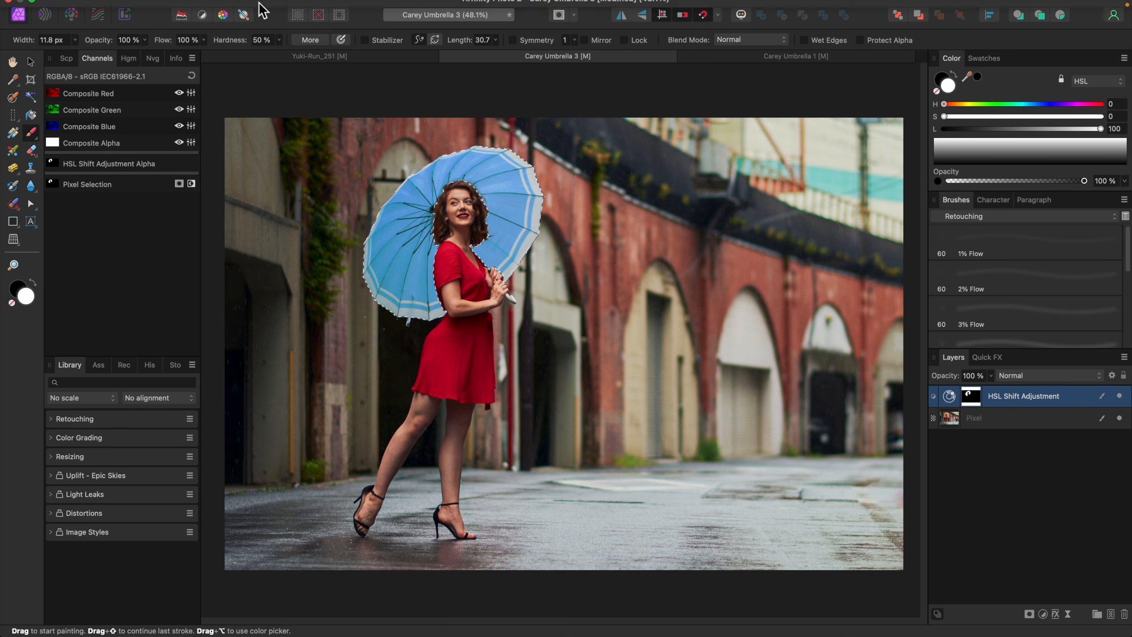
{"action": "left_click", "coordinate": [272, 7]}
{"action": "mouse_move", "coordinate": [295, 126]}
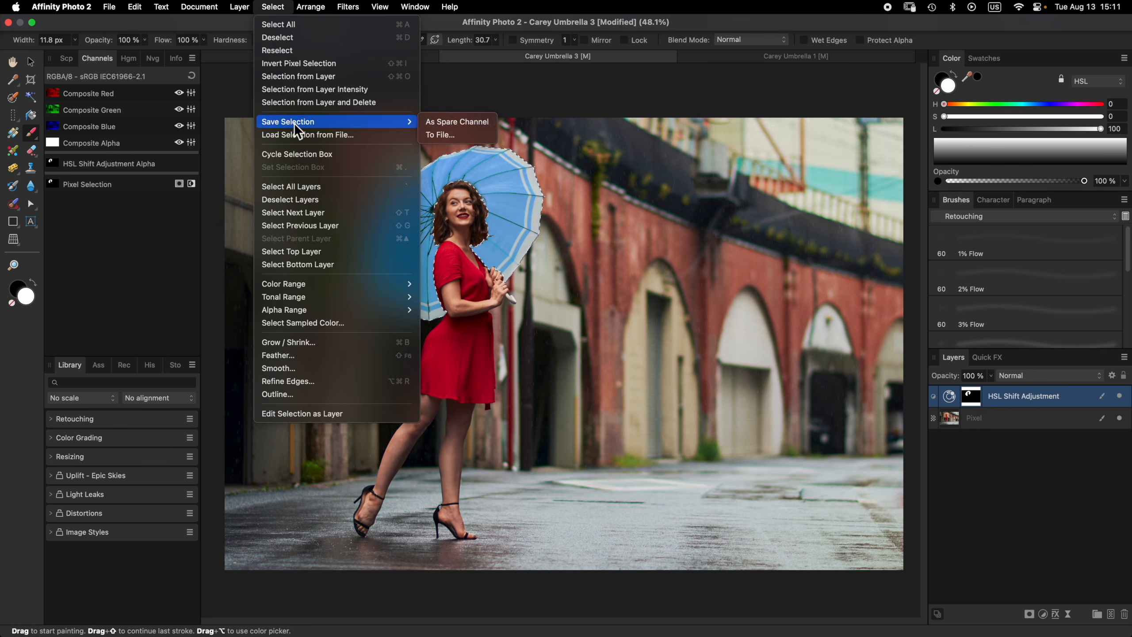
{"action": "left_click", "coordinate": [455, 122]}
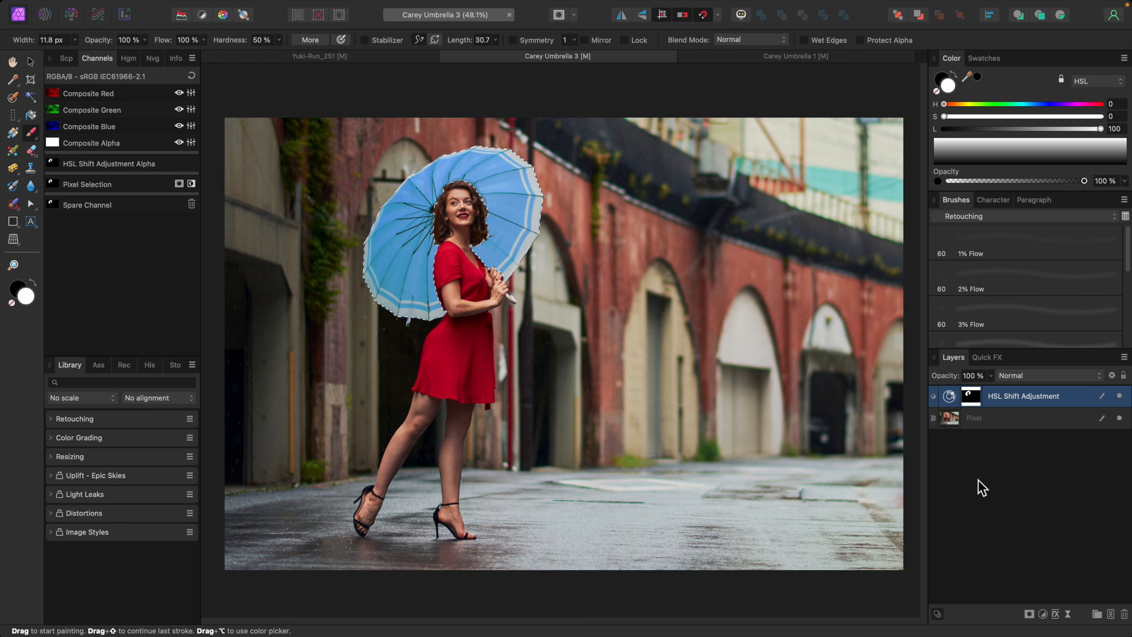
- Add a Black & White adjustment to the selected umbrella with Red at -20% and Cyan at 30%
{"action": "left_click", "coordinate": [1042, 614]}
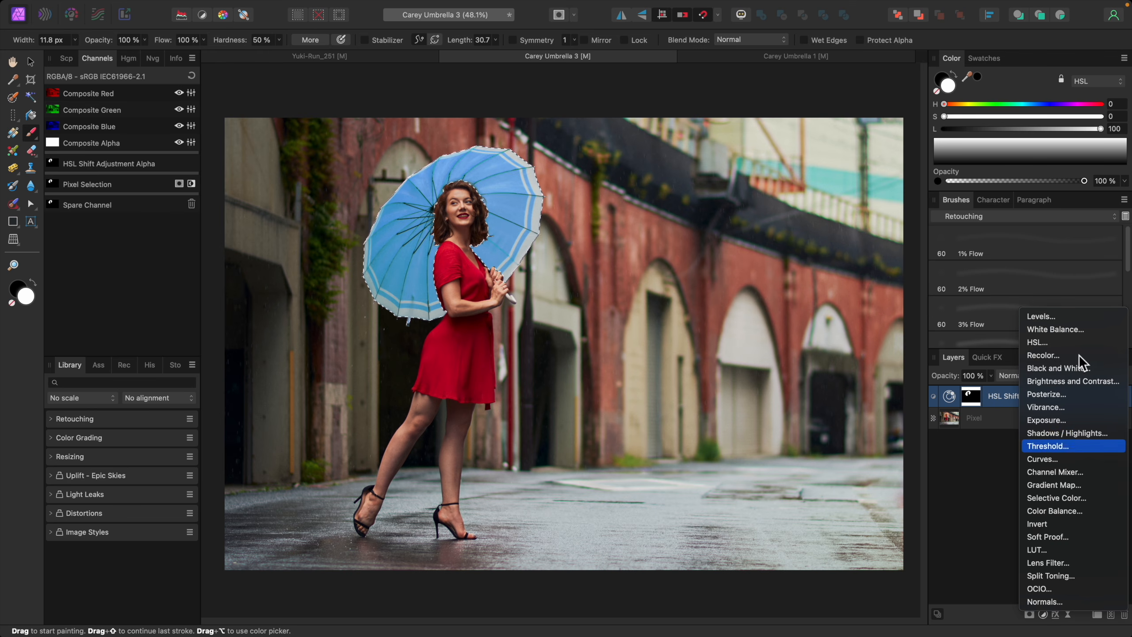
{"action": "left_click", "coordinate": [1069, 372]}
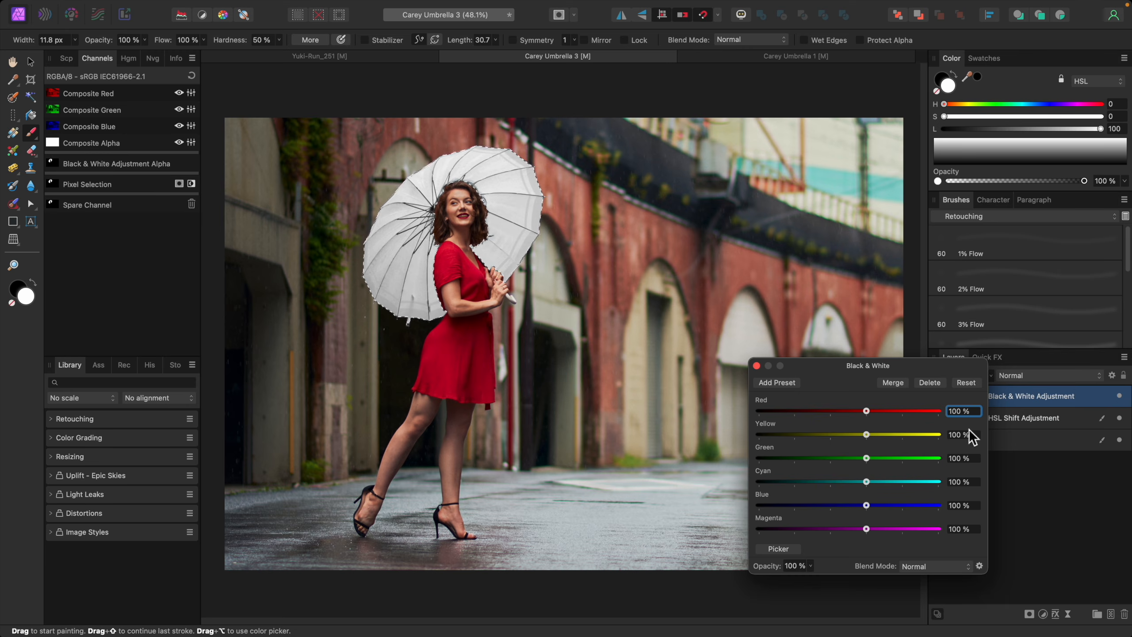
{"action": "left_click_drag", "start_coordinate": [865, 411], "coordinate": [823, 412]}
{"action": "left_click_drag", "start_coordinate": [866, 481], "coordinate": [848, 484]}
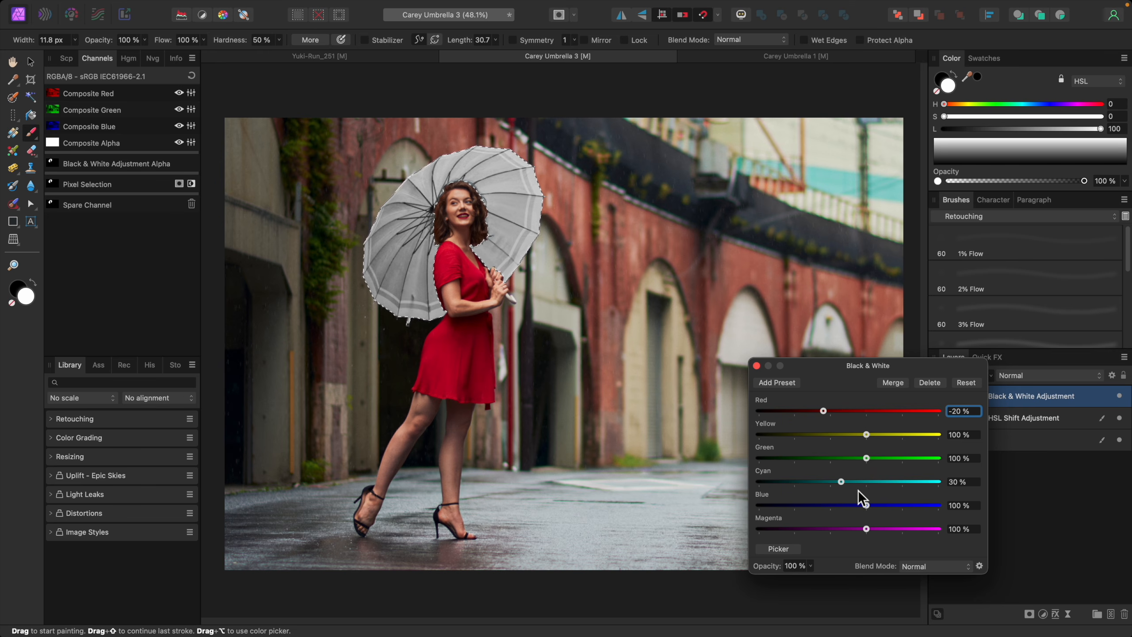
{"action": "left_click", "coordinate": [756, 365]}
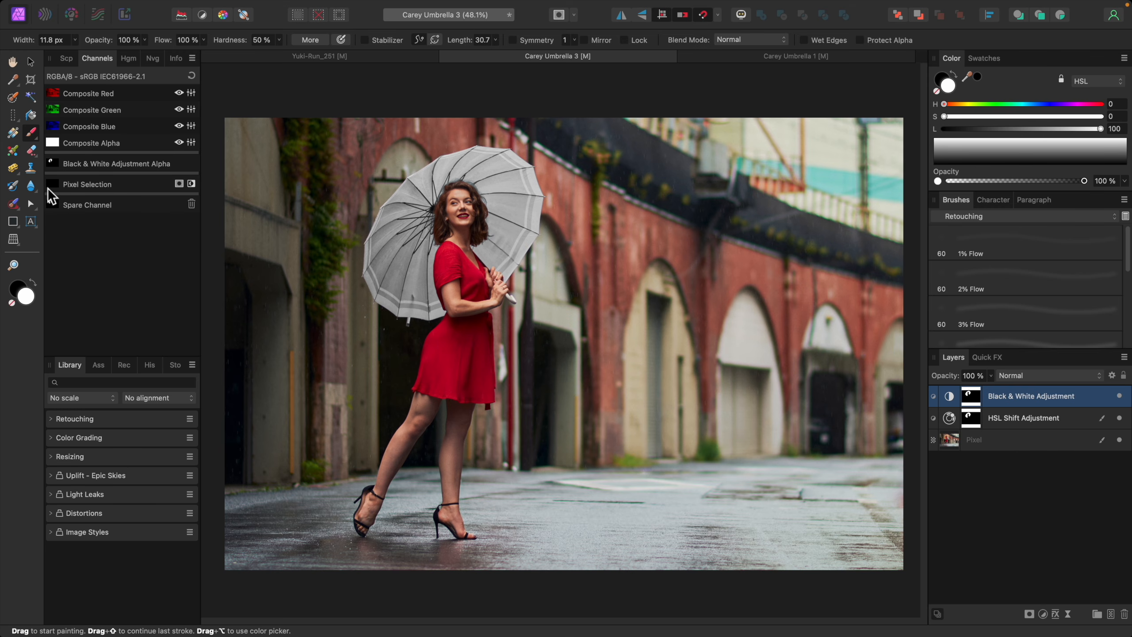
- Start a Pen tool curve along the umbrella's outer edge, from the rib tip above the hands up through the next two rib tips
{"action": "left_click", "coordinate": [38, 209]}
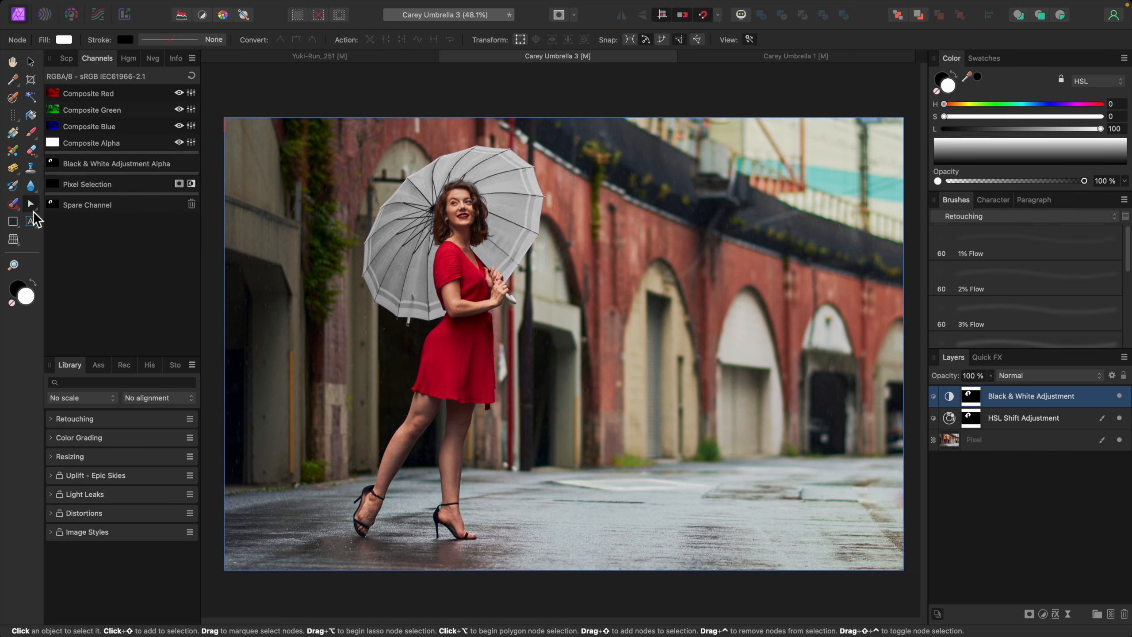
{"action": "left_click", "coordinate": [37, 211]}
{"action": "left_click", "coordinate": [60, 208]}
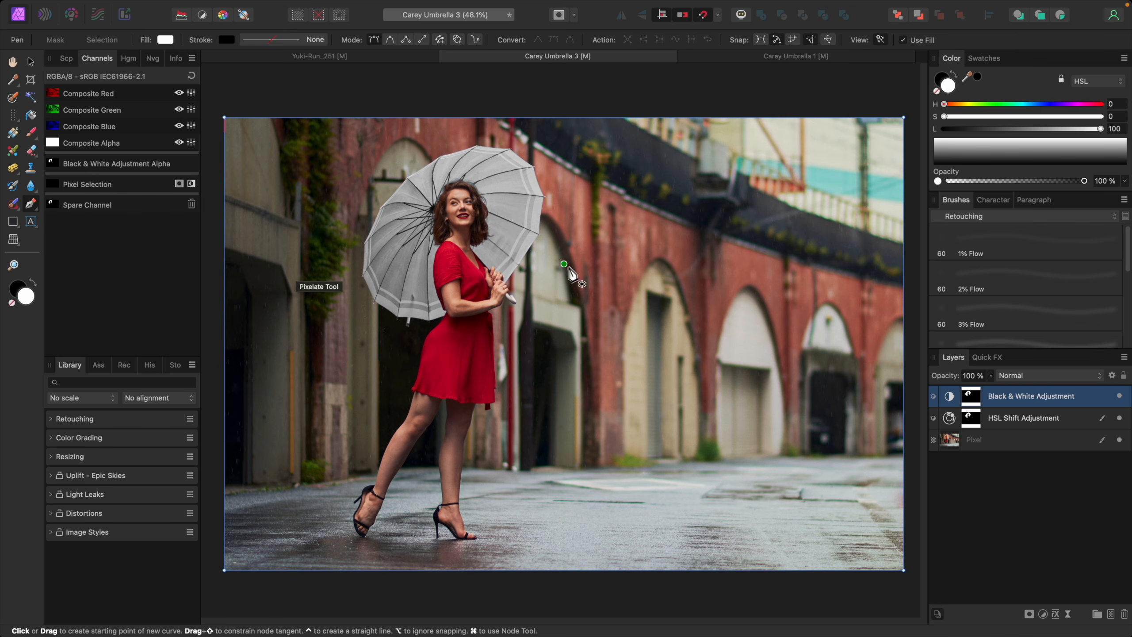
{"action": "key", "text": "super+1"}
{"action": "scroll", "coordinate": [579, 312], "scroll_direction": "left", "scroll_amount": 7}
{"action": "scroll", "coordinate": [582, 310], "scroll_direction": "up", "scroll_amount": 3}
{"action": "scroll", "coordinate": [584, 311], "scroll_direction": "right", "scroll_amount": 8}
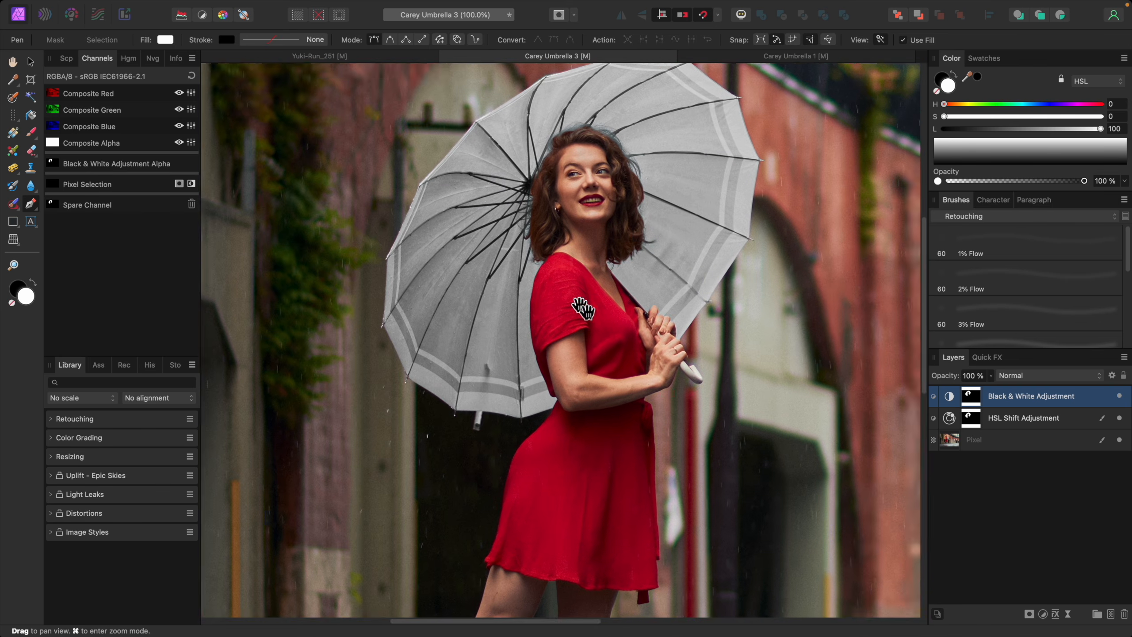
{"action": "key", "text": "super+2"}
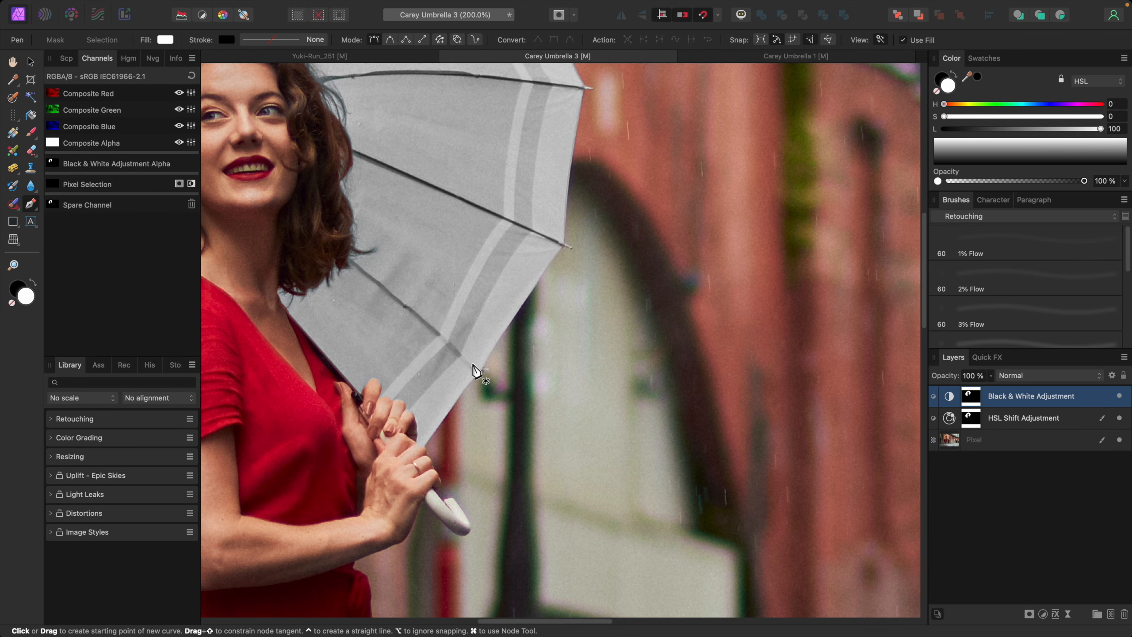
{"action": "left_click", "coordinate": [481, 370]}
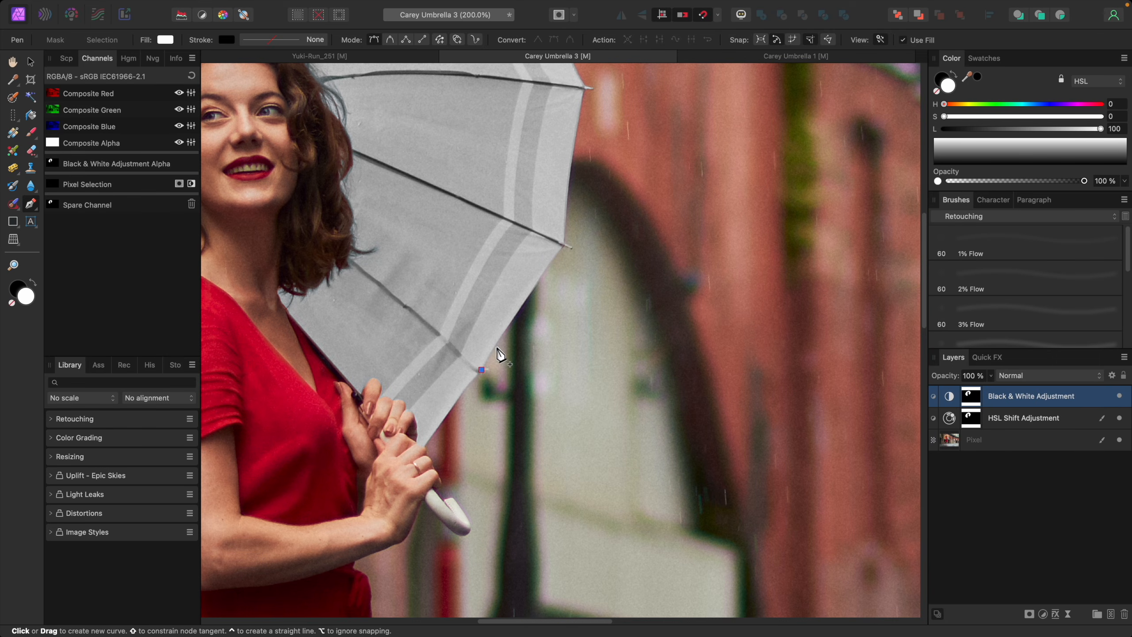
{"action": "left_click_drag", "start_coordinate": [565, 246], "coordinate": [580, 226]}
{"action": "scroll", "coordinate": [586, 239], "scroll_direction": "up", "scroll_amount": 3}
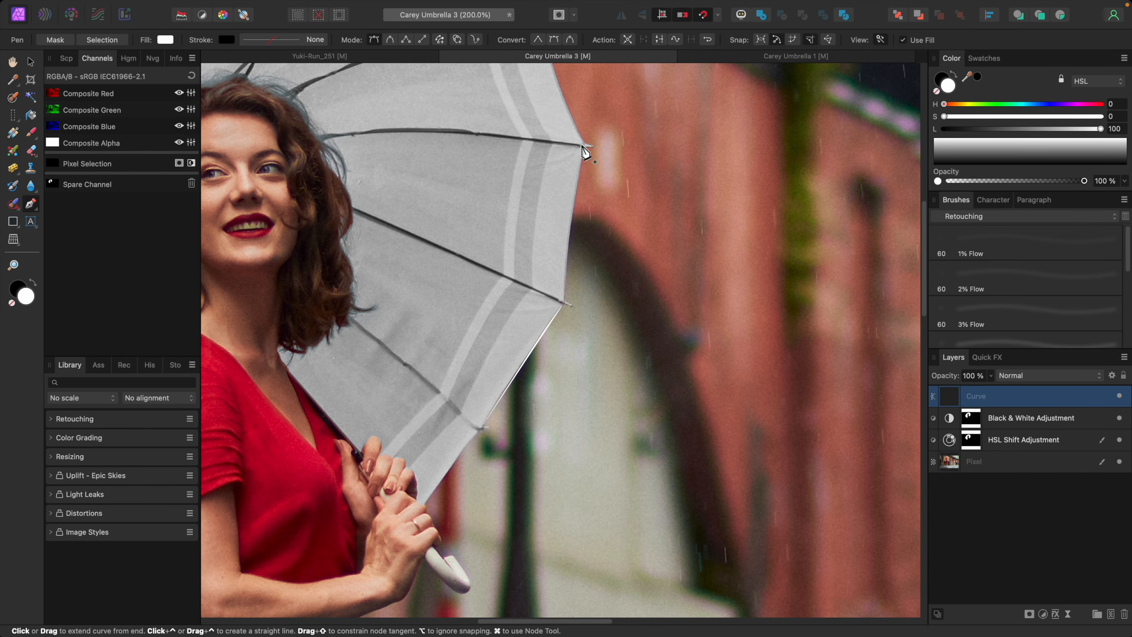
{"action": "left_click", "coordinate": [585, 147]}
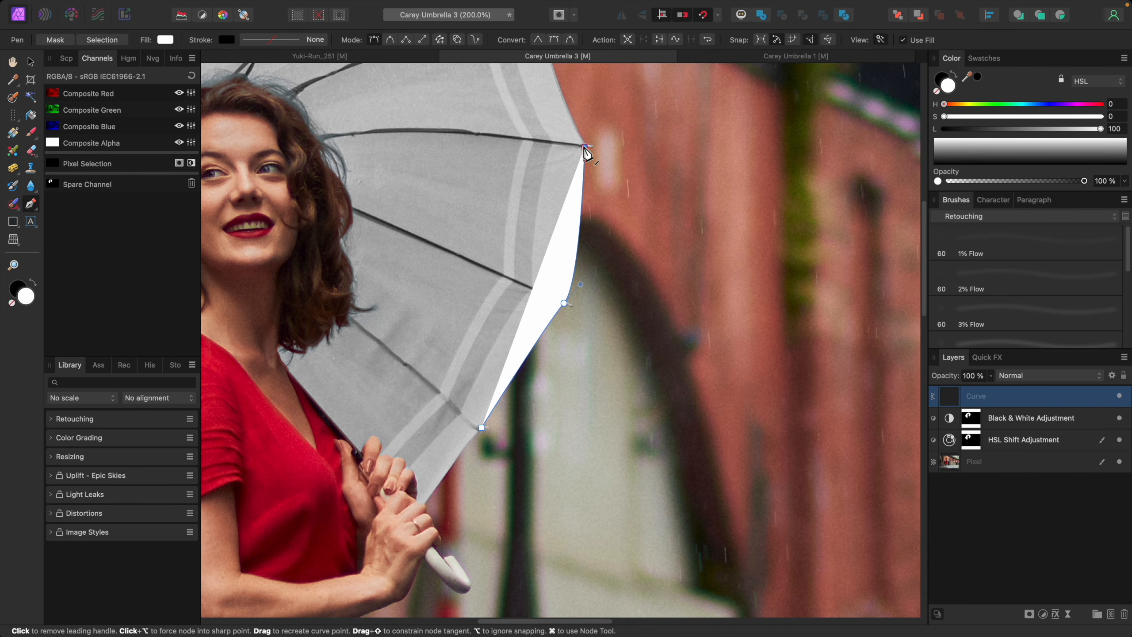
- Continue the curve over the next rib tip and down along the woman's hair, and convert the shape into a selection
{"action": "scroll", "coordinate": [588, 156], "scroll_direction": "up", "scroll_amount": 9}
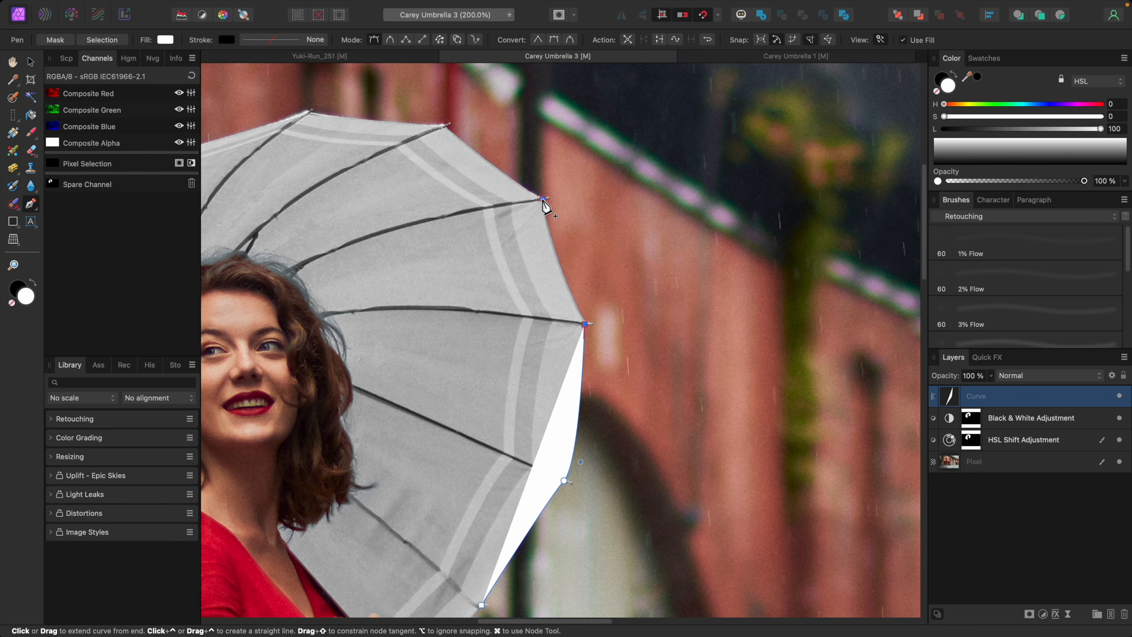
{"action": "left_click_drag", "start_coordinate": [543, 199], "coordinate": [530, 159]}
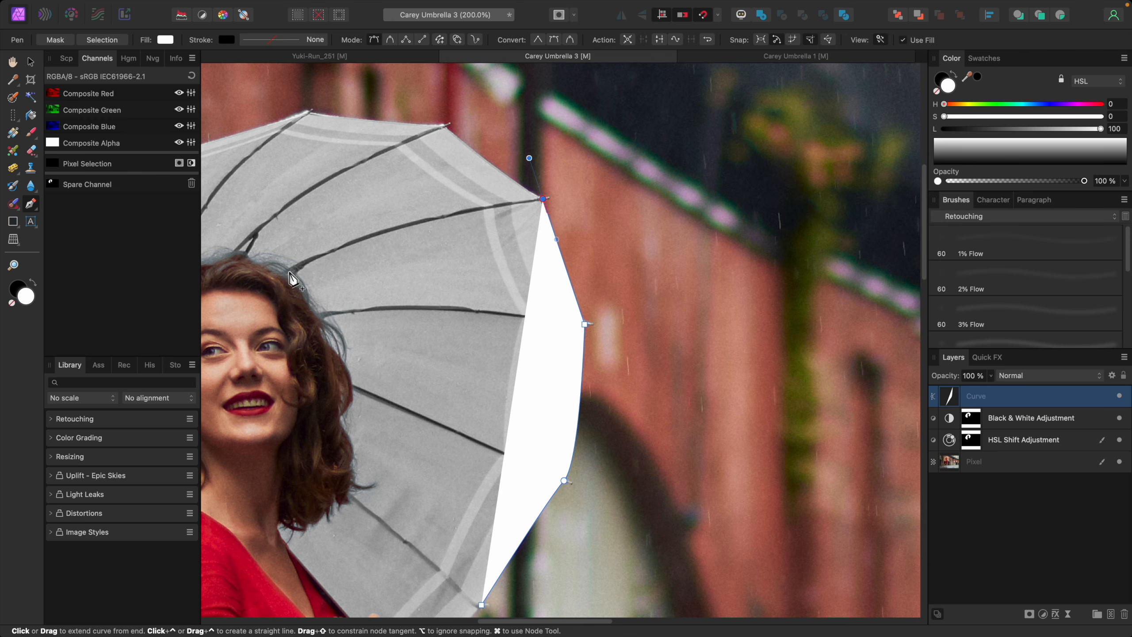
{"action": "left_click_drag", "start_coordinate": [291, 270], "coordinate": [306, 276]}
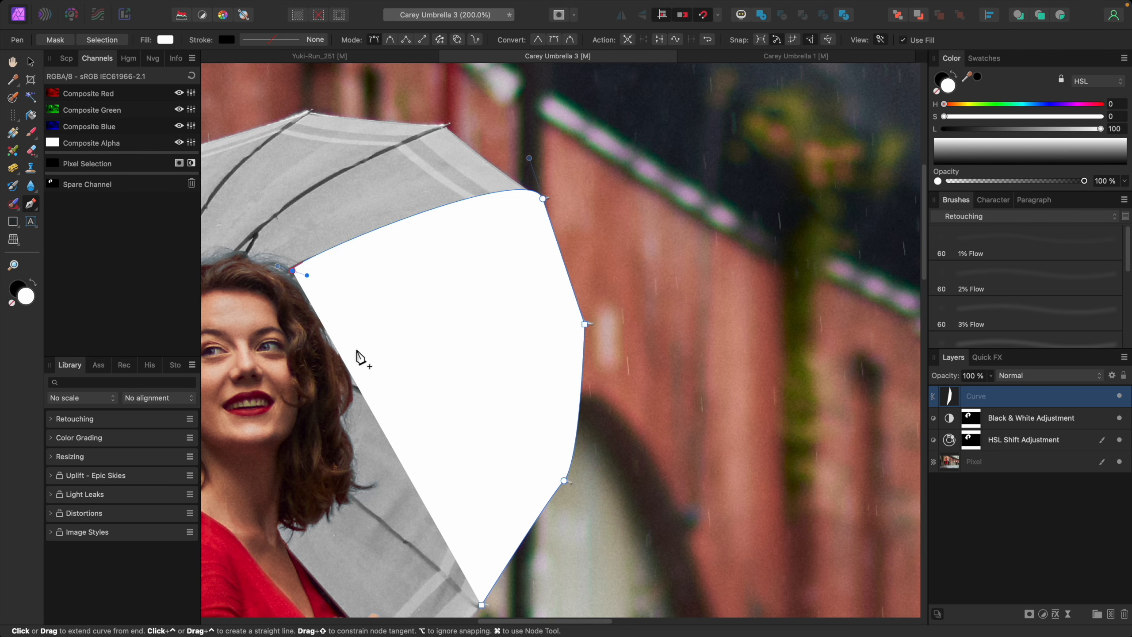
{"action": "left_click_drag", "start_coordinate": [350, 495], "coordinate": [316, 535]}
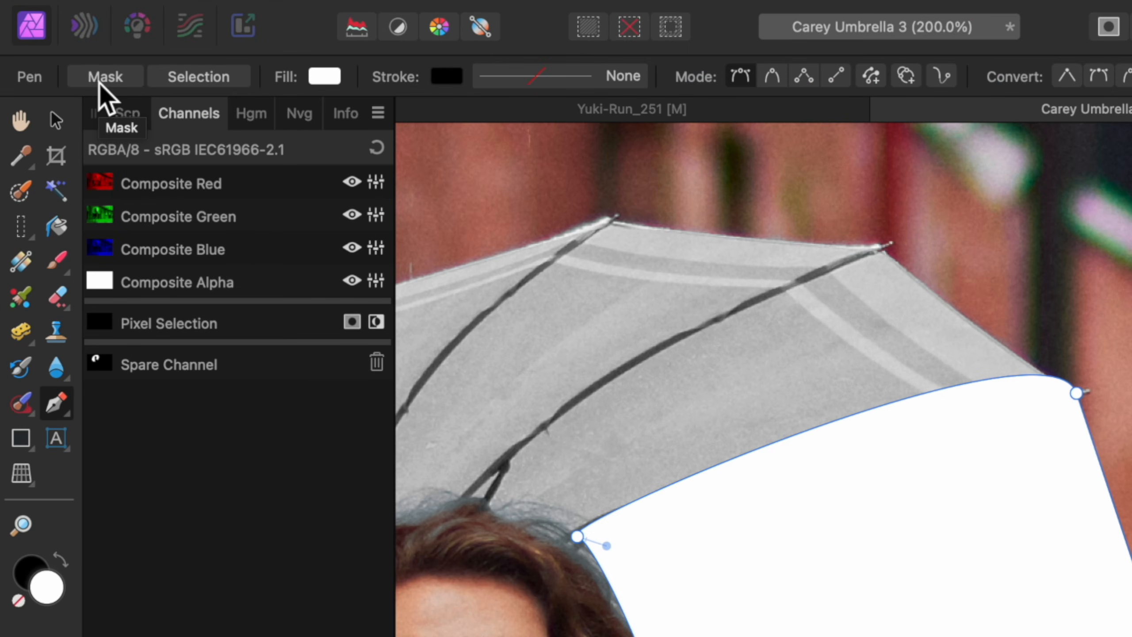
{"action": "left_click", "coordinate": [196, 83]}
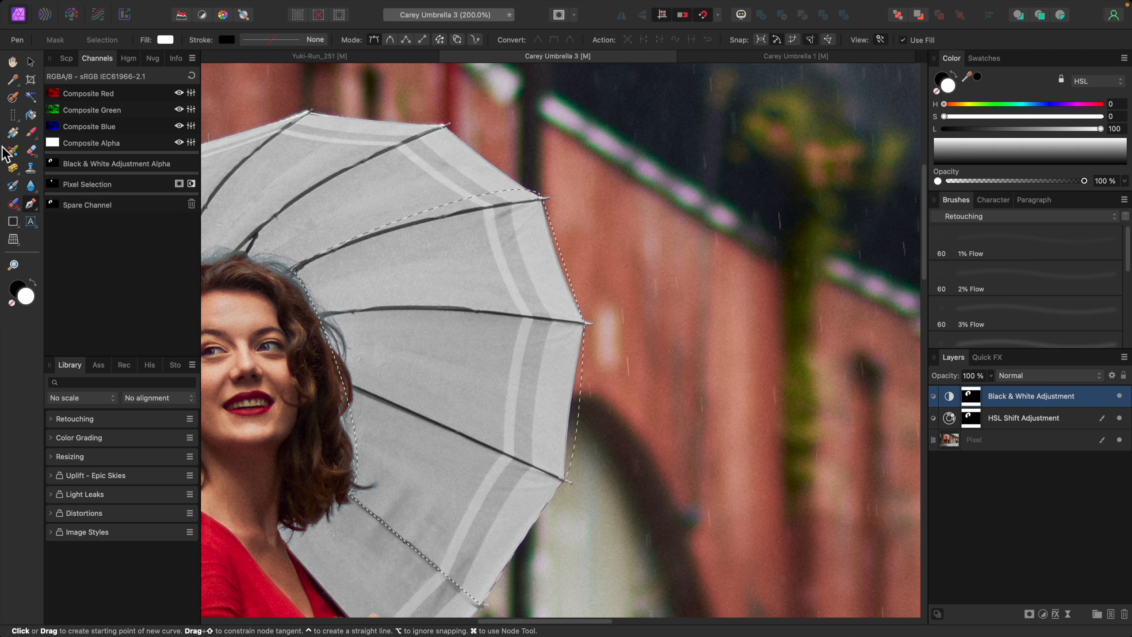
- Preview the pen-drawn umbrella selection as an overlay in Refine Edges and leave without applying
{"action": "left_click", "coordinate": [13, 99]}
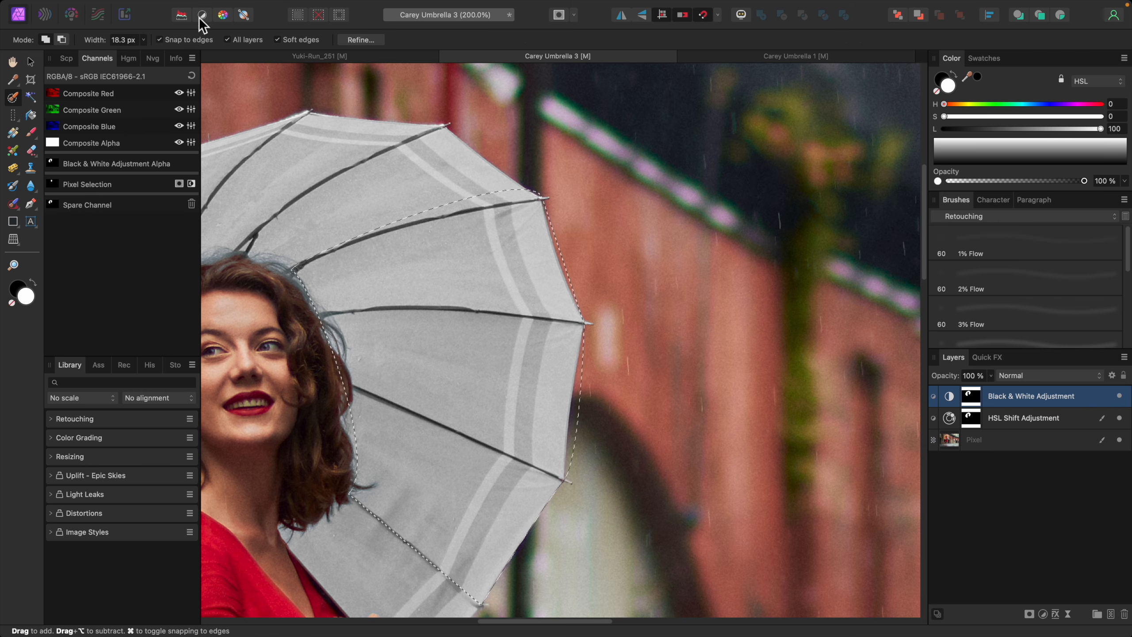
{"action": "left_click", "coordinate": [272, 7]}
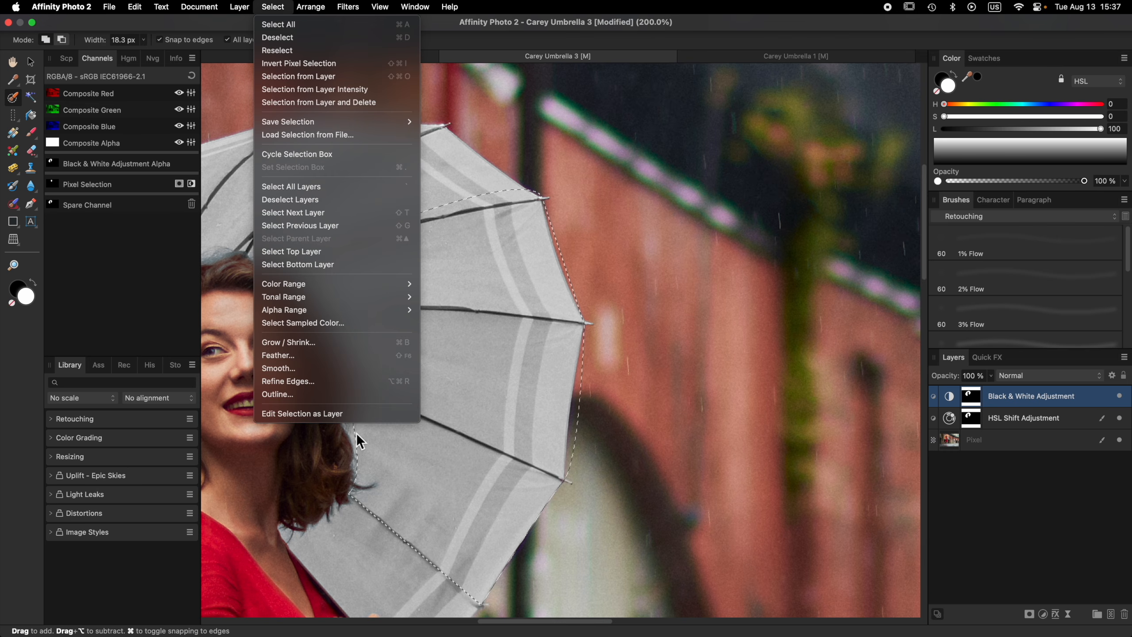
{"action": "left_click", "coordinate": [319, 381]}
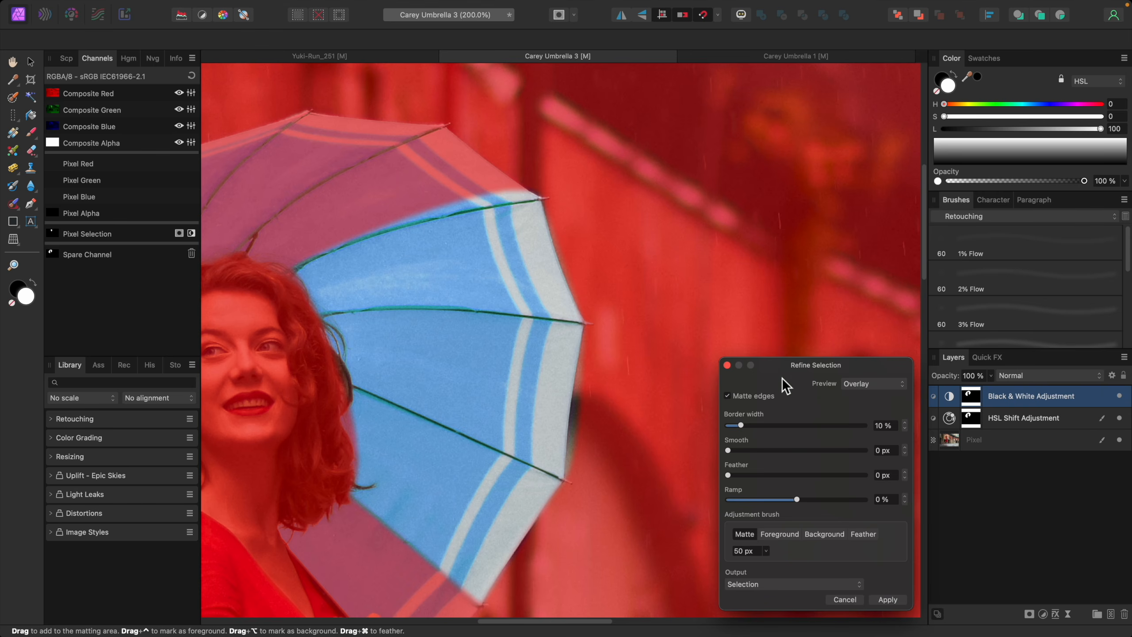
{"action": "left_click", "coordinate": [845, 599]}
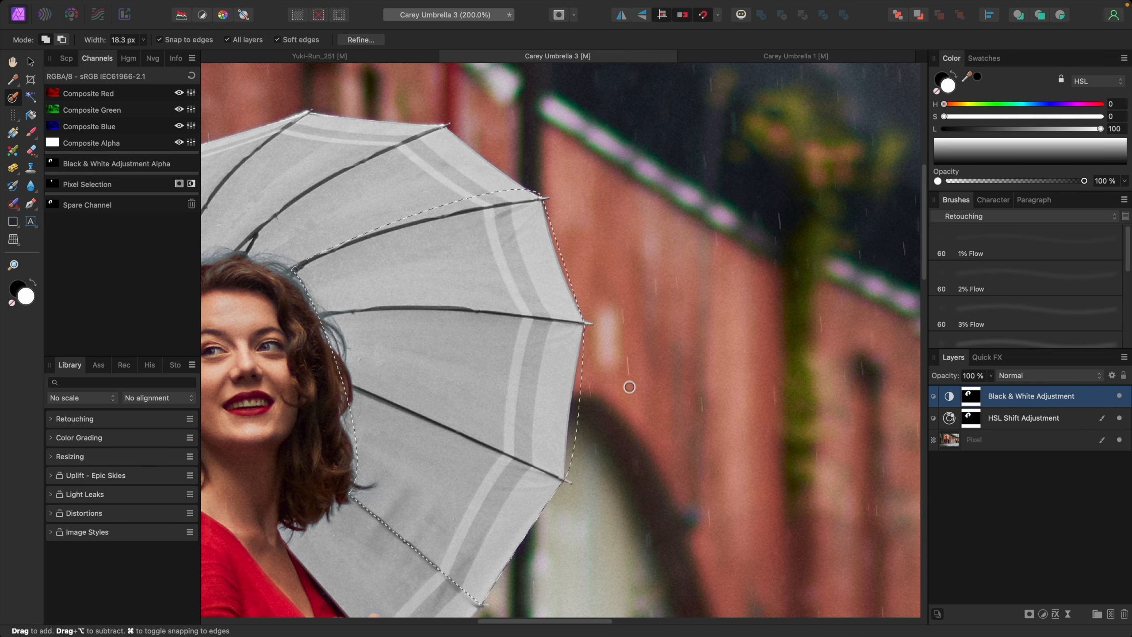
- Clear the pen-drawn umbrella selection and fit the whole photo in view
{"action": "scroll", "coordinate": [666, 370], "scroll_direction": "left", "scroll_amount": 1}
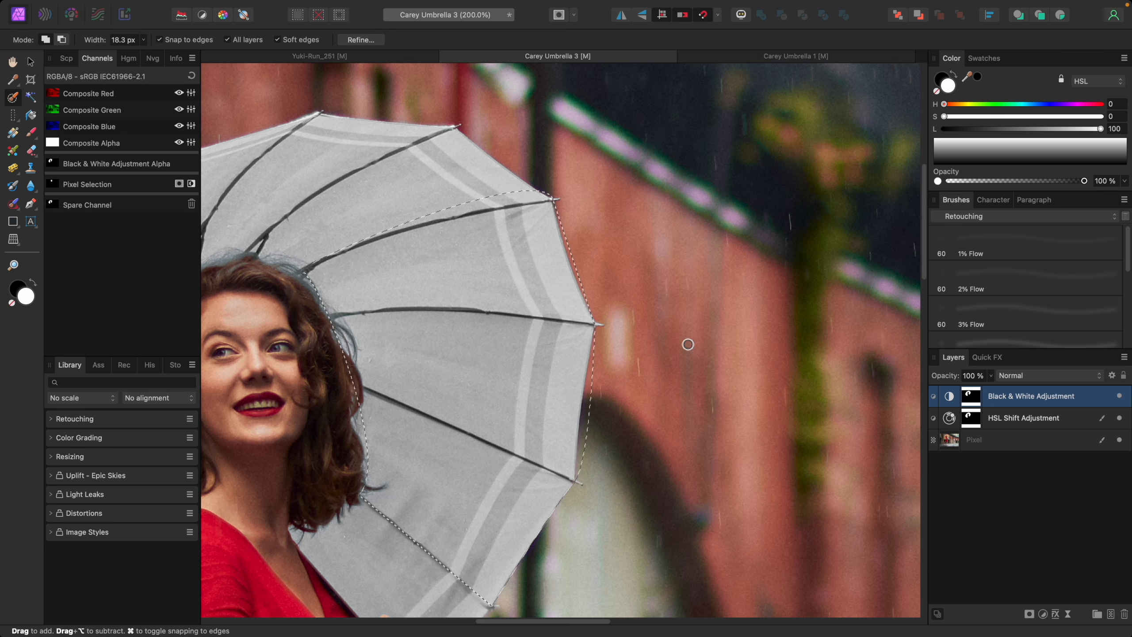
{"action": "key", "text": "super+d"}
{"action": "key", "text": "super+0"}
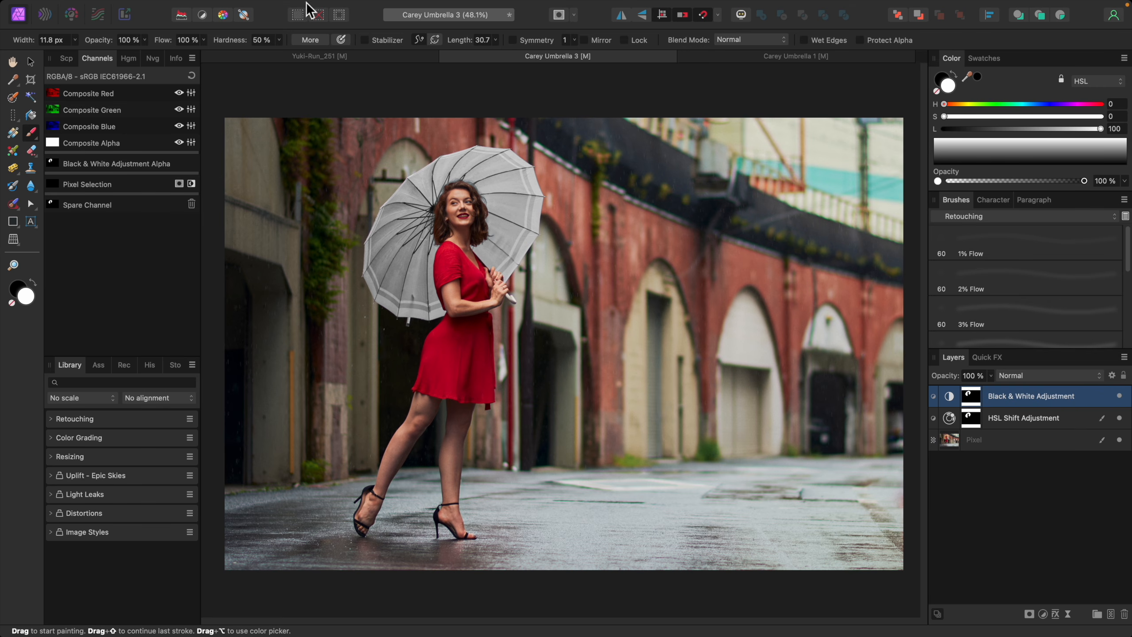
{"action": "left_click", "coordinate": [280, 8]}
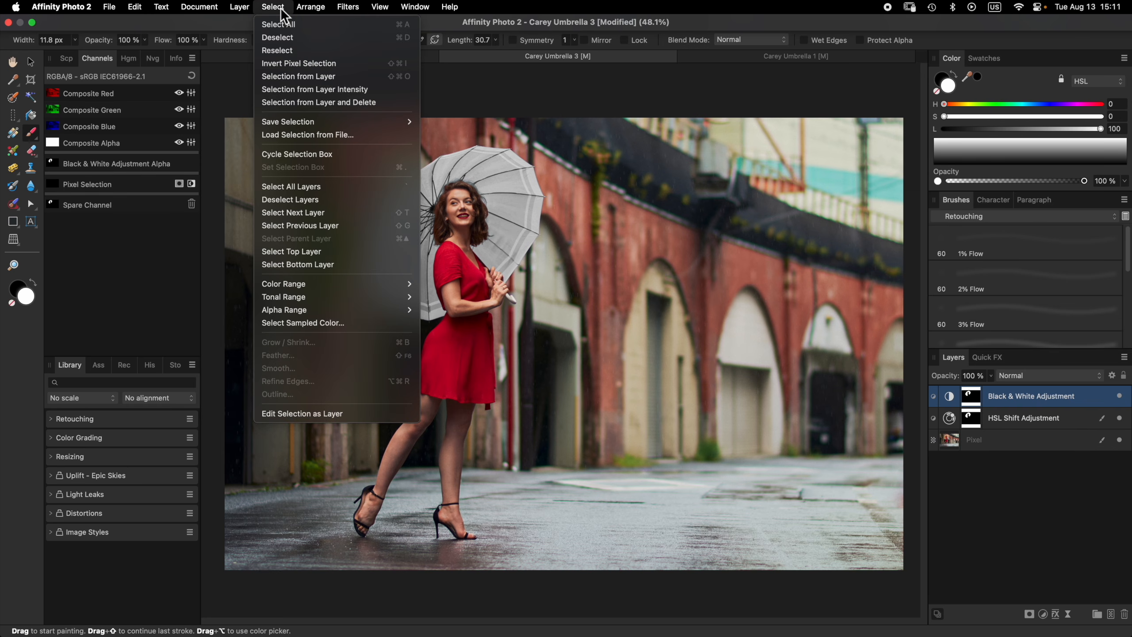
{"action": "mouse_move", "coordinate": [334, 285]}
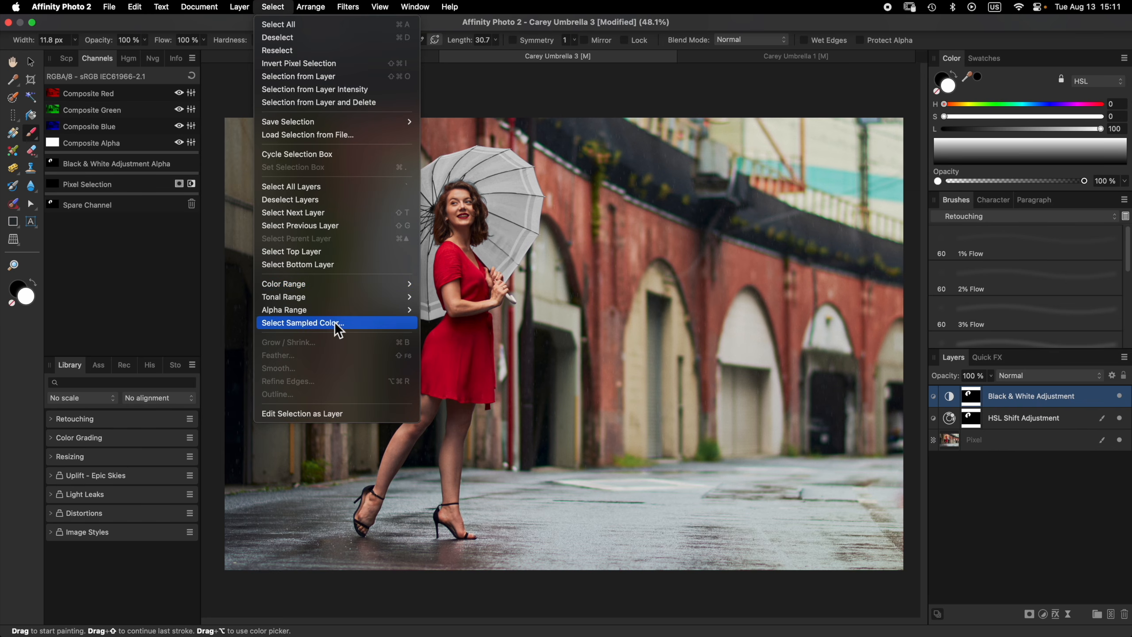
{"action": "mouse_move", "coordinate": [338, 311]}
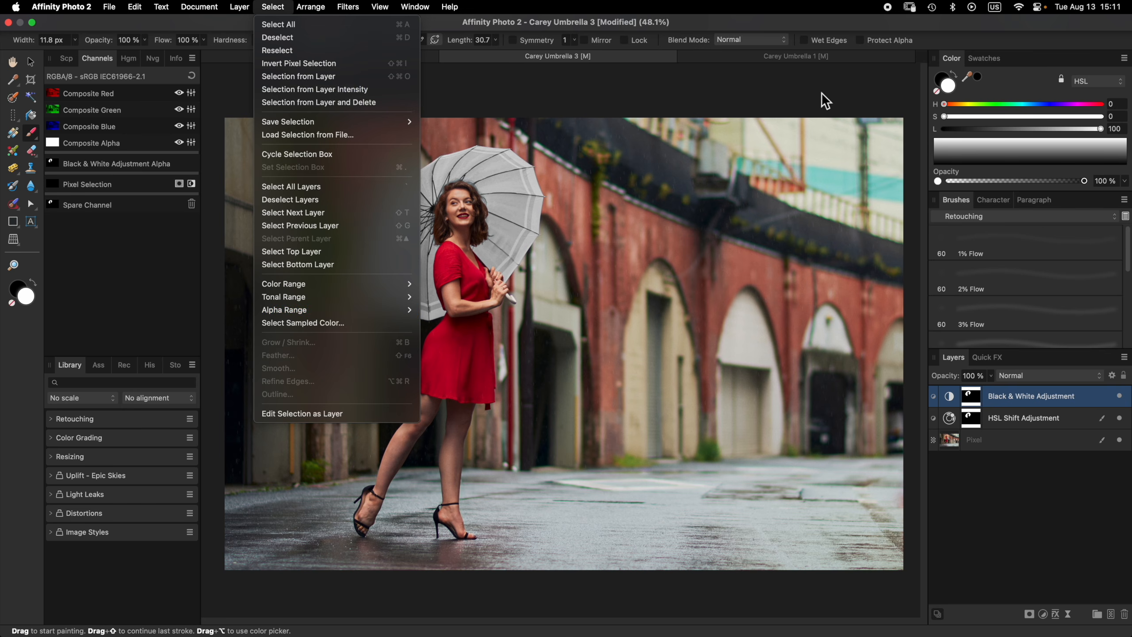
{"action": "left_click", "coordinate": [801, 101]}
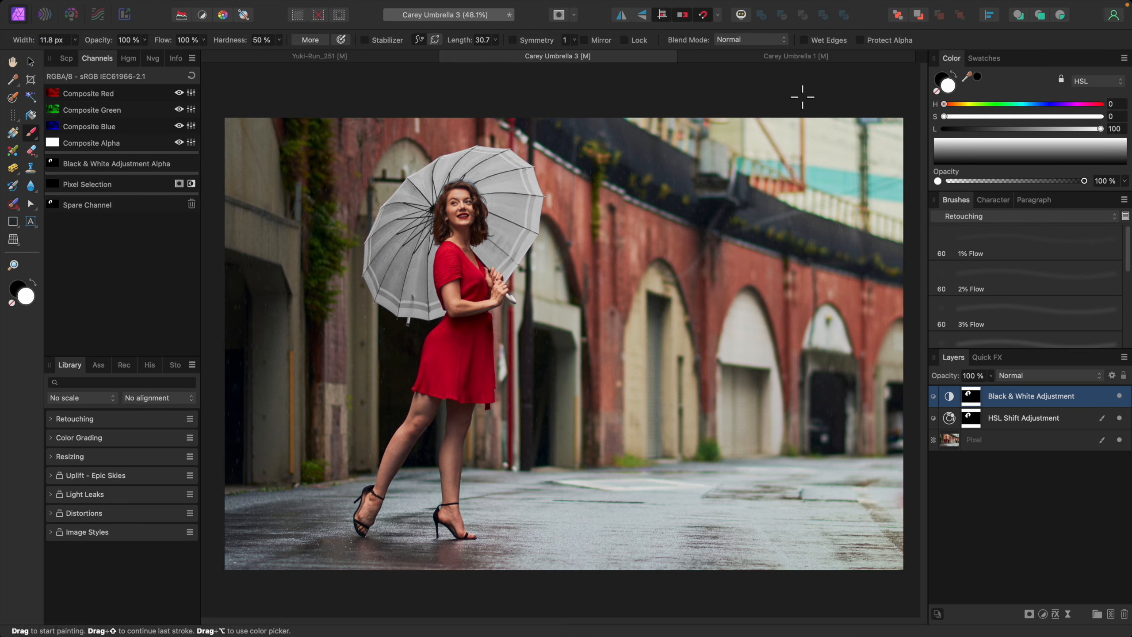